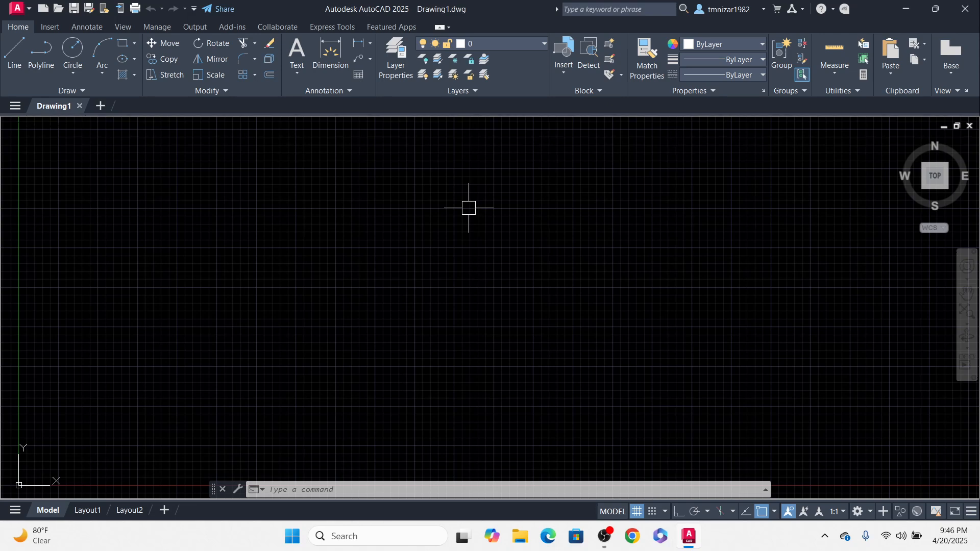
Step: Switch to Google Chrome and run a Google search for cable type
left_click(633, 537)
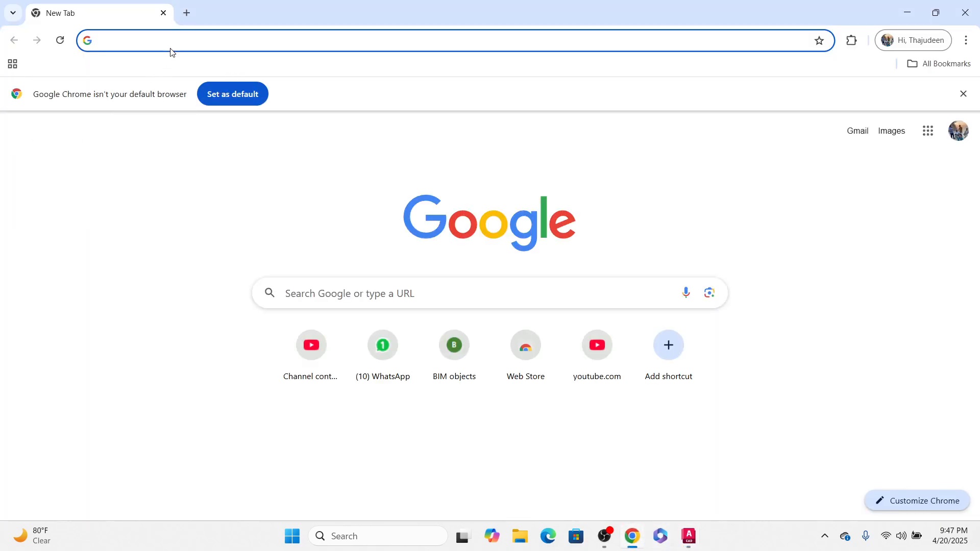
left_click(178, 37)
type("ca")
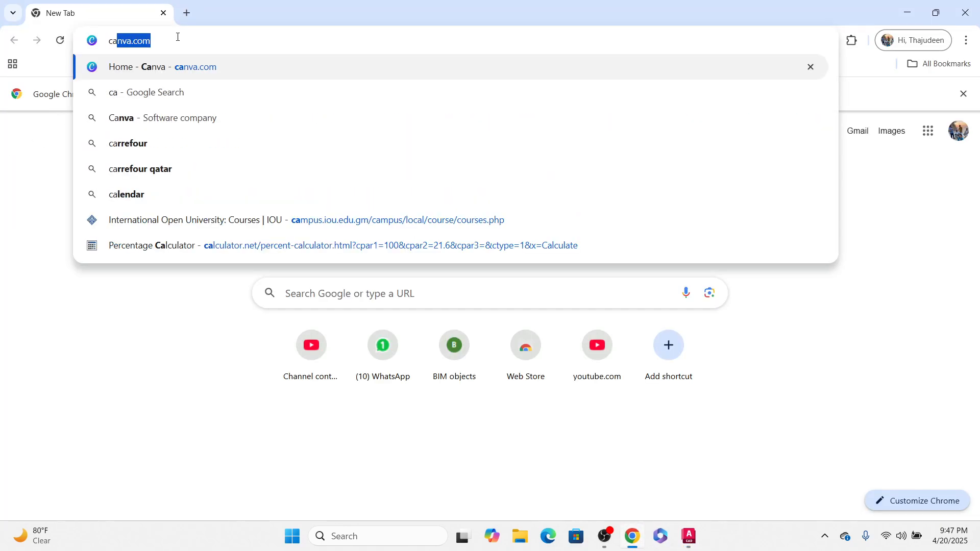
type("ble type")
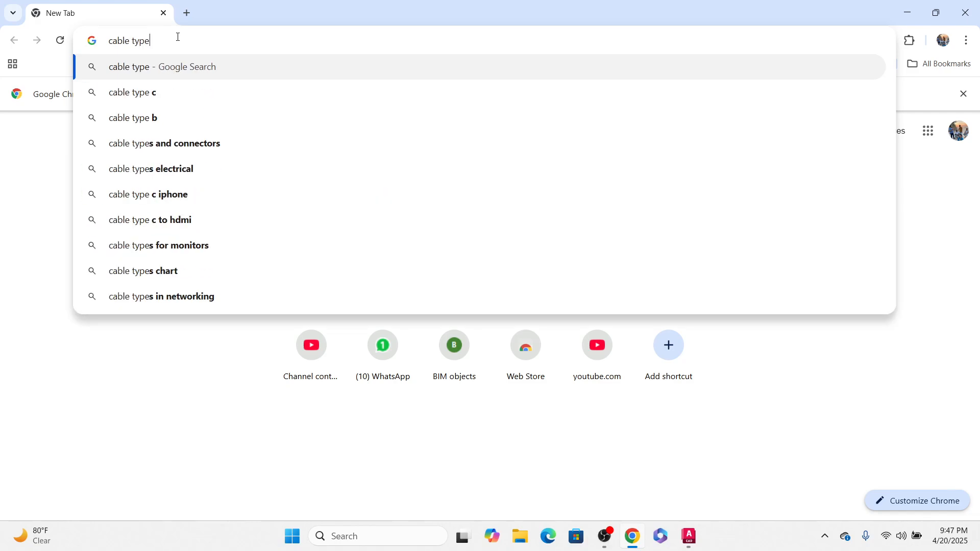
key("Return")
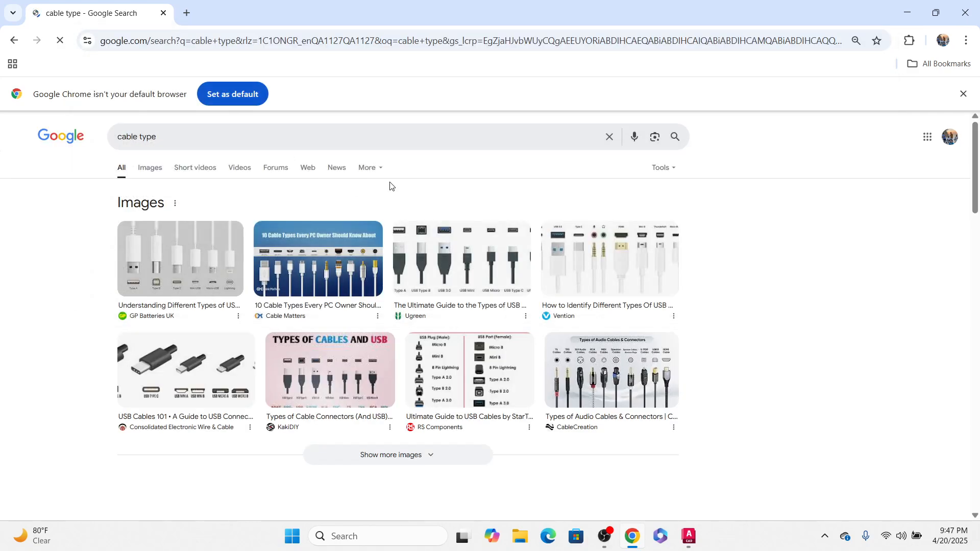
Step: Edit the search to 4c cable type and pick the type 4c cable suggestion
left_click(185, 138)
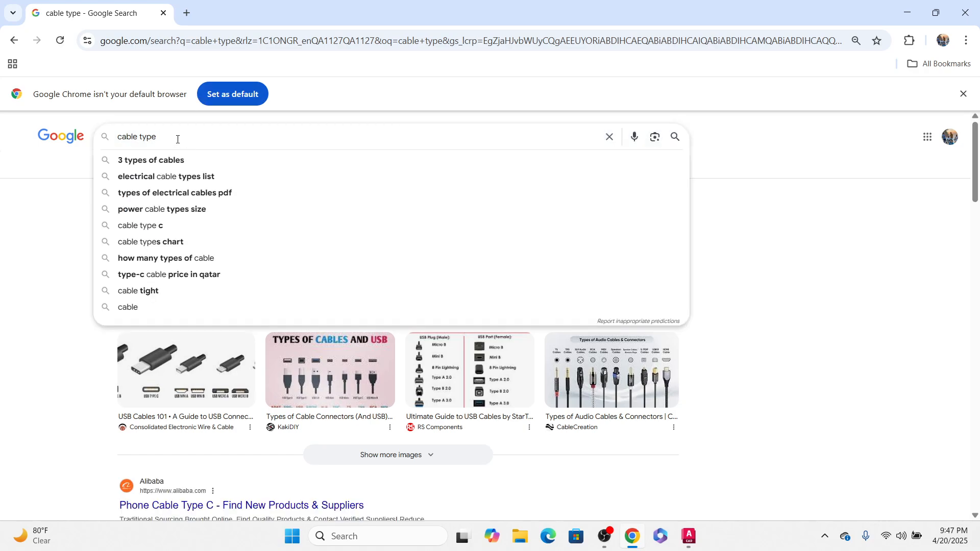
left_click_drag(177, 139, 3, 151)
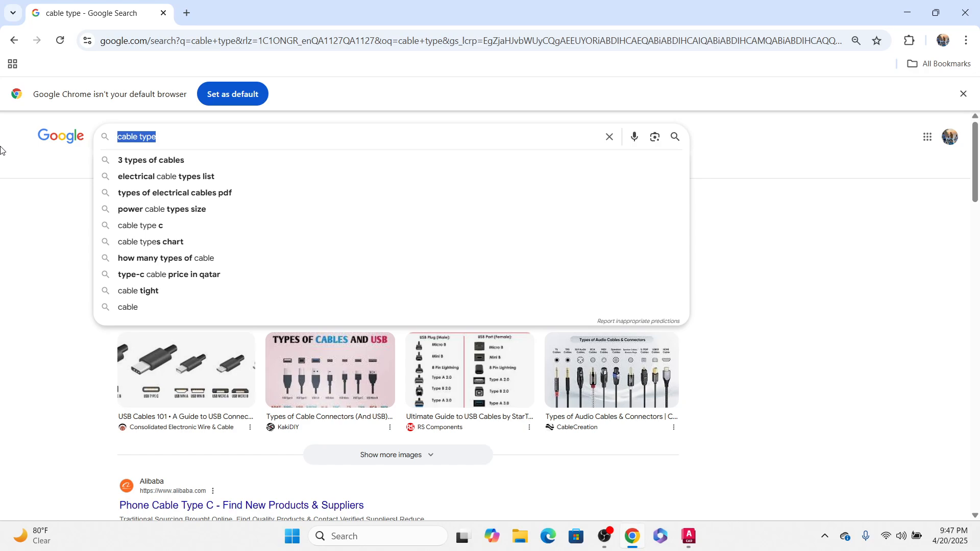
left_click(120, 137)
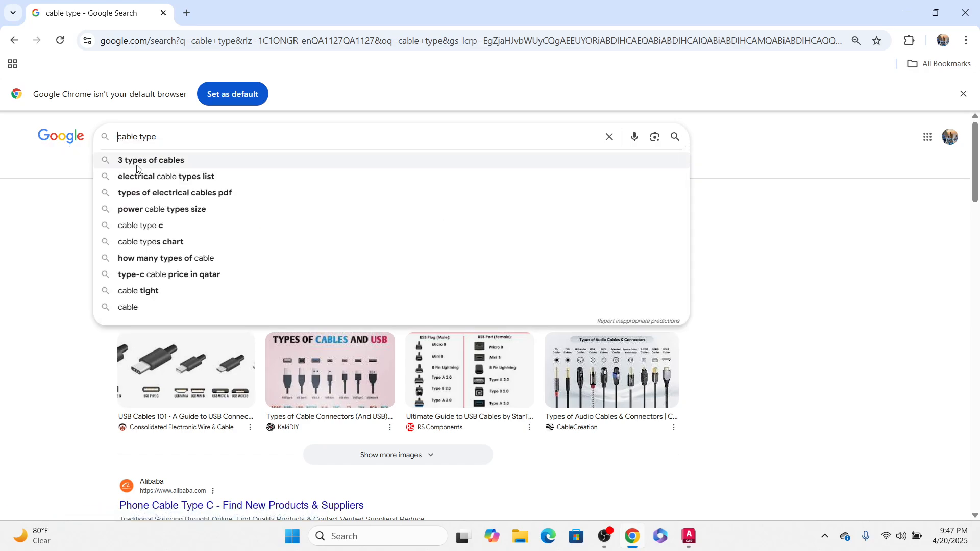
type("4c")
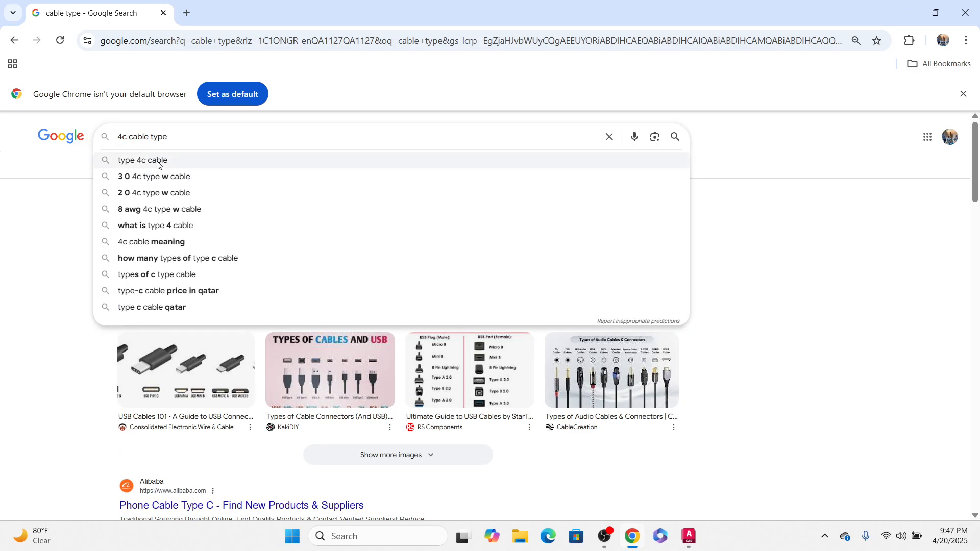
left_click(157, 165)
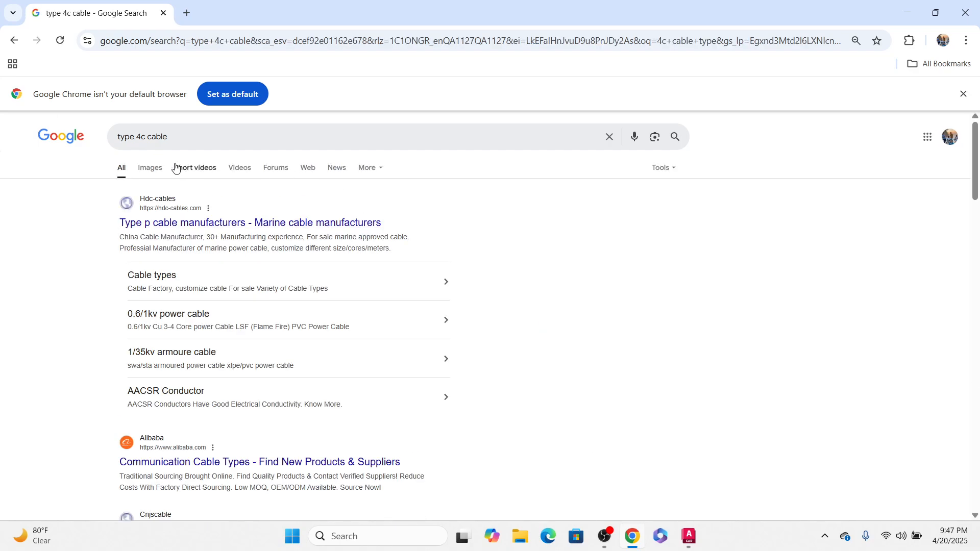
Step: Open the image results for type 4c cable and scroll through the cable pictures
left_click(149, 168)
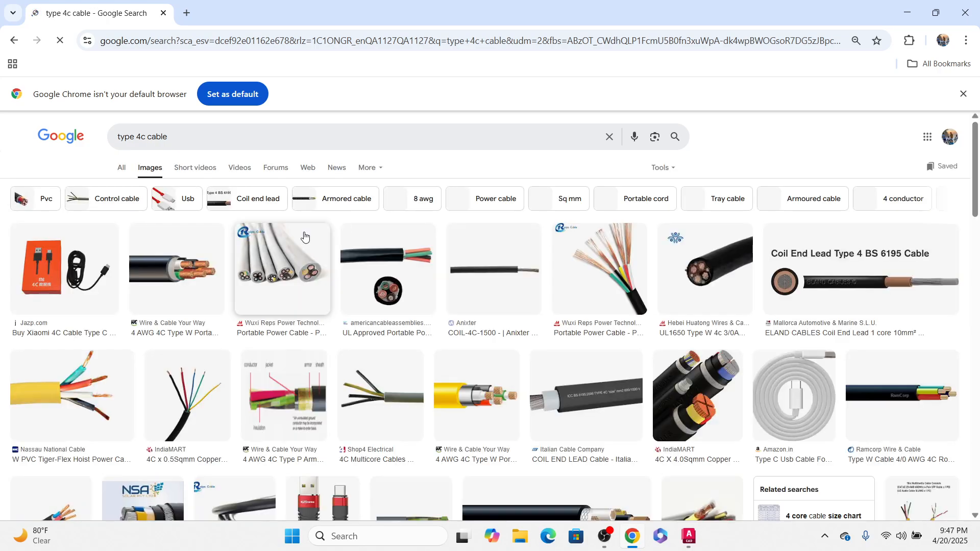
scroll(630, 306, "down", 5)
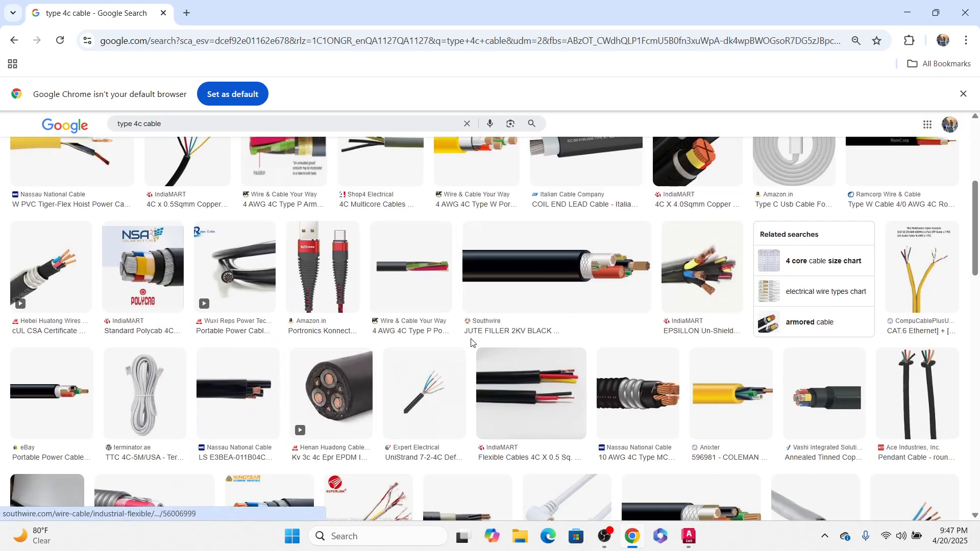
scroll(471, 343, "down", 1)
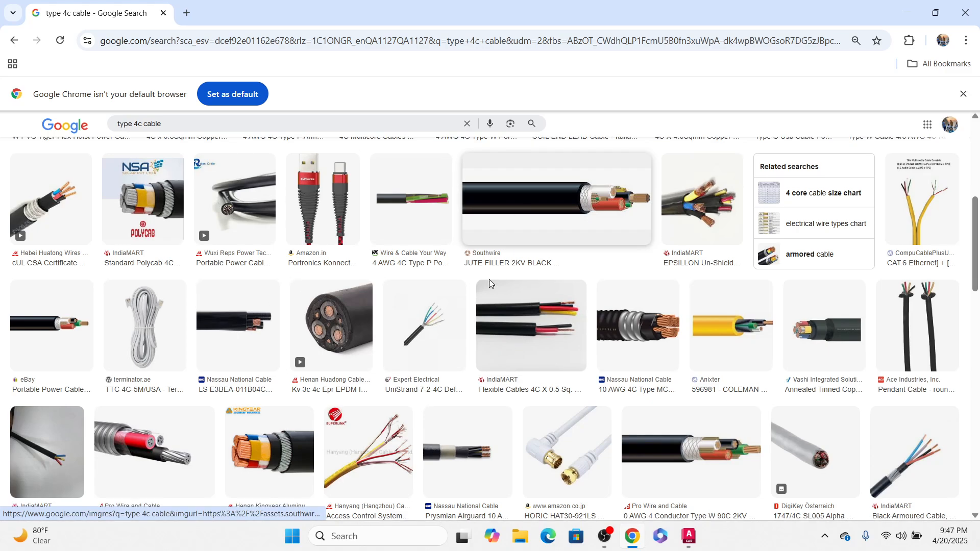
scroll(489, 280, "down", 3)
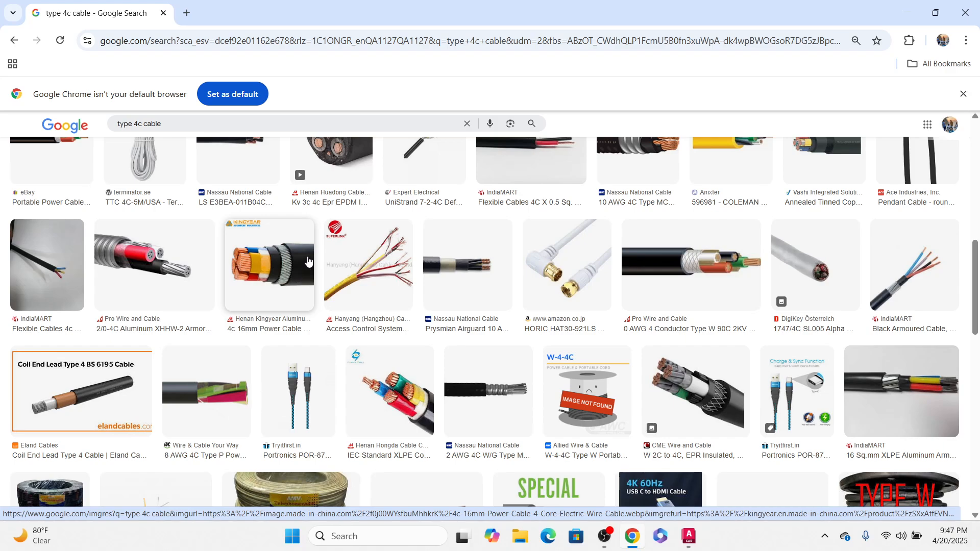
scroll(312, 265, "up", 2)
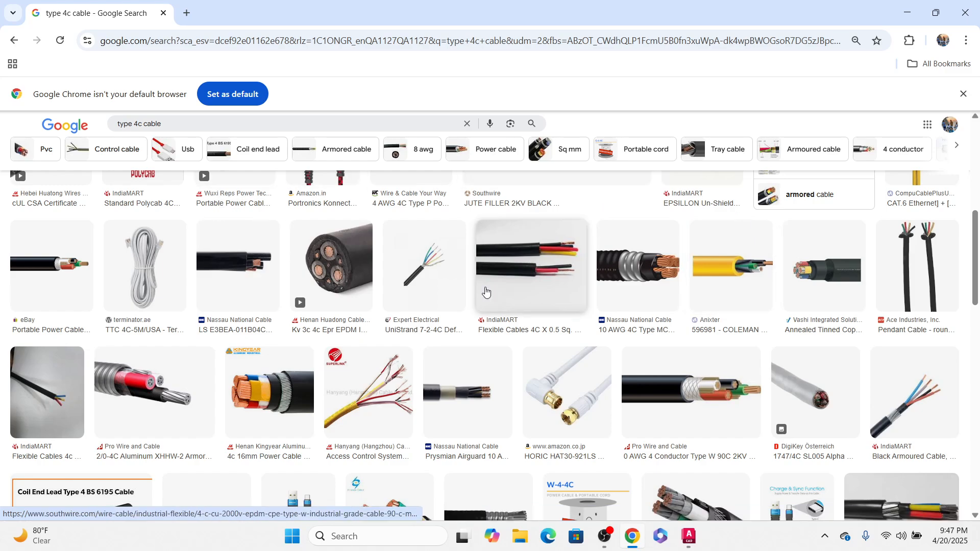
Step: Go back, replace the query with doha cables, and scroll through the results
left_click(14, 42)
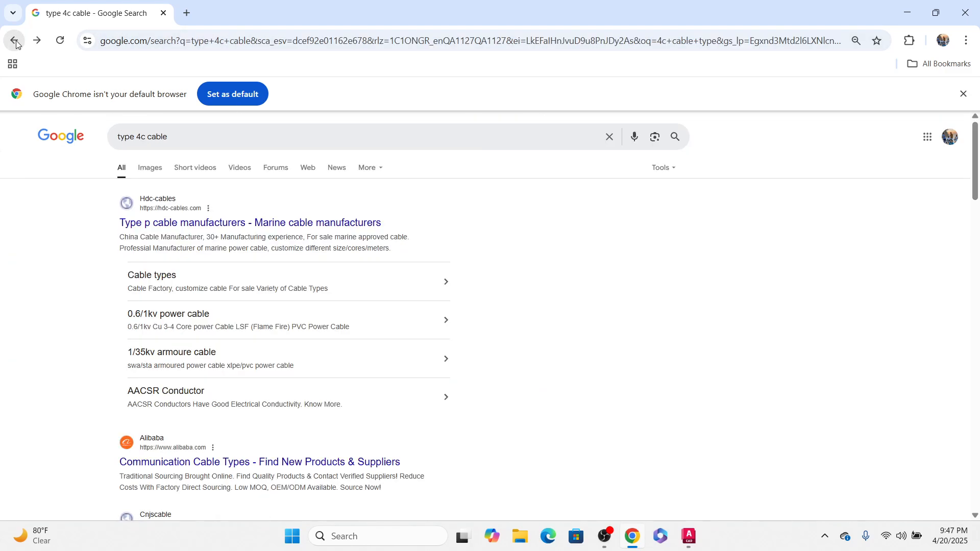
left_click_drag(214, 129, 3, 87)
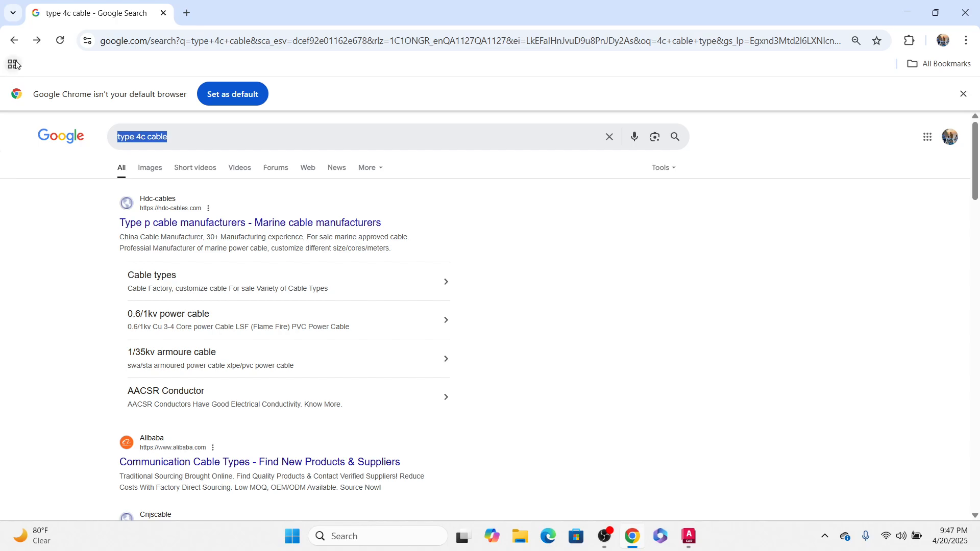
type("doha")
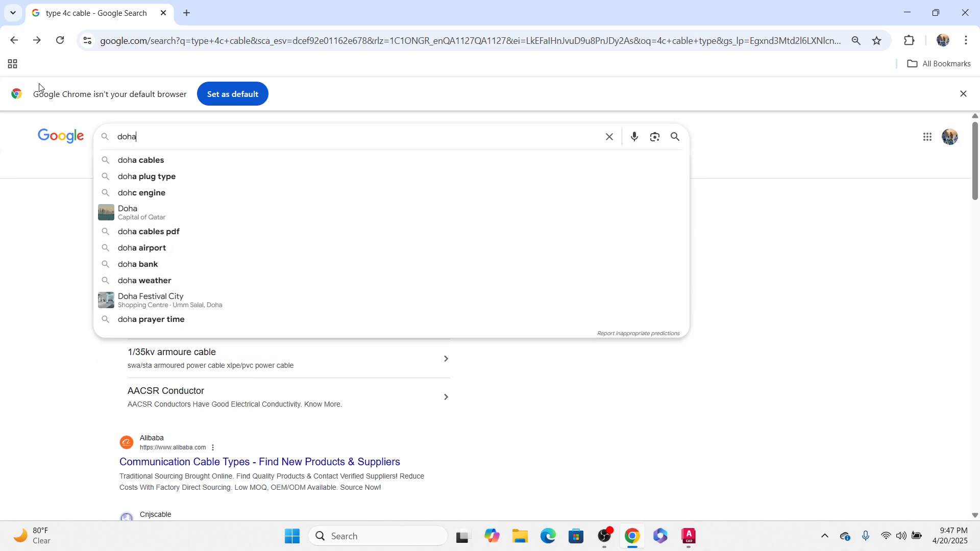
left_click(148, 160)
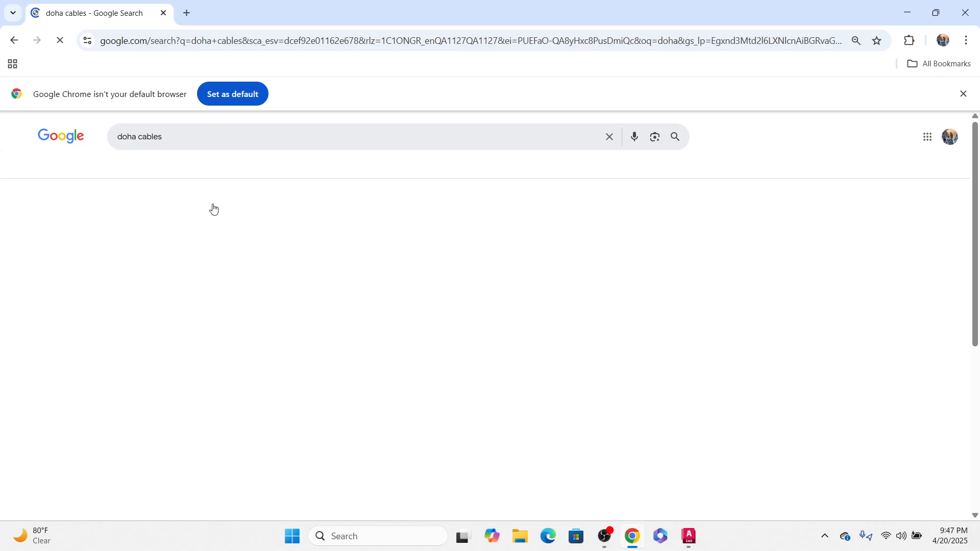
scroll(62, 261, "down", 1)
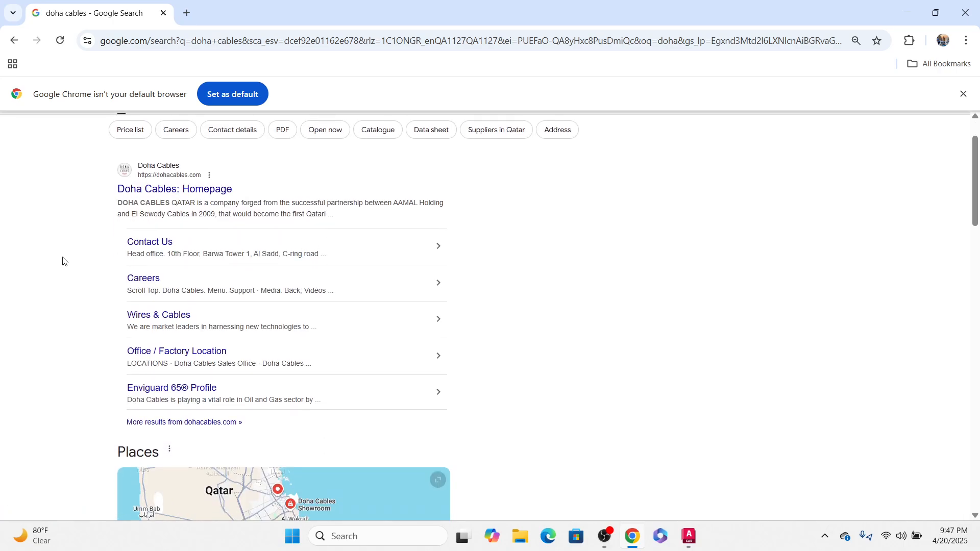
scroll(324, 319, "down", 10)
scroll(415, 322, "up", 1)
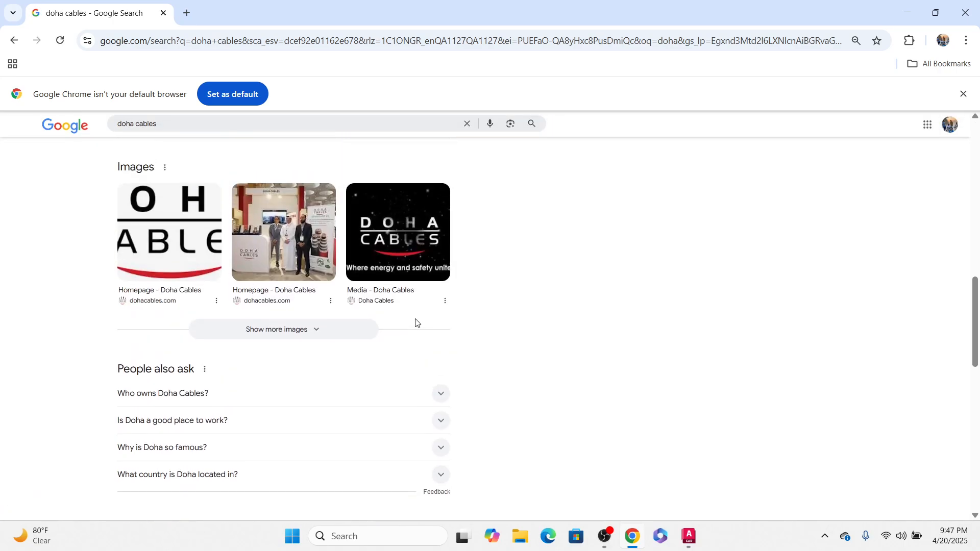
Step: Search for doha cables pdf and scroll through the PDF results
left_click(194, 124)
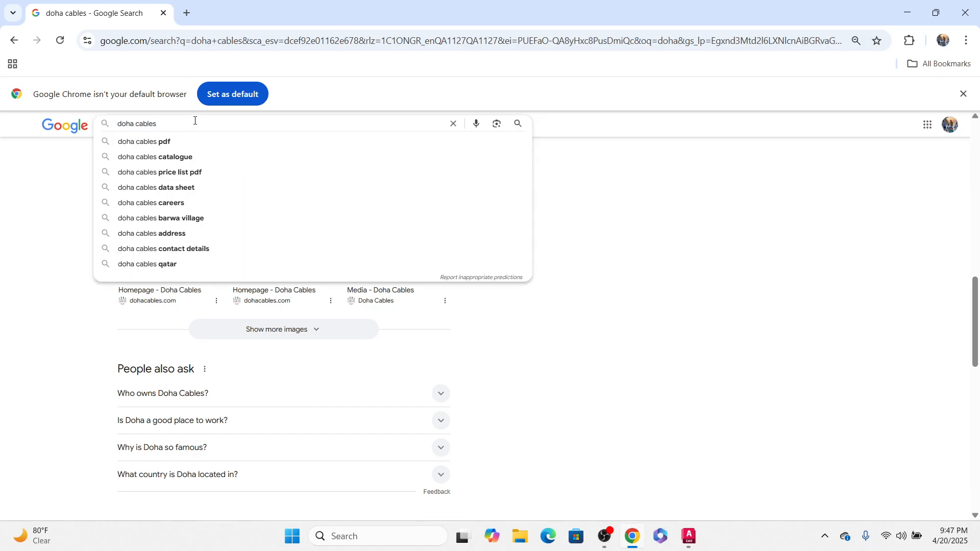
left_click(160, 143)
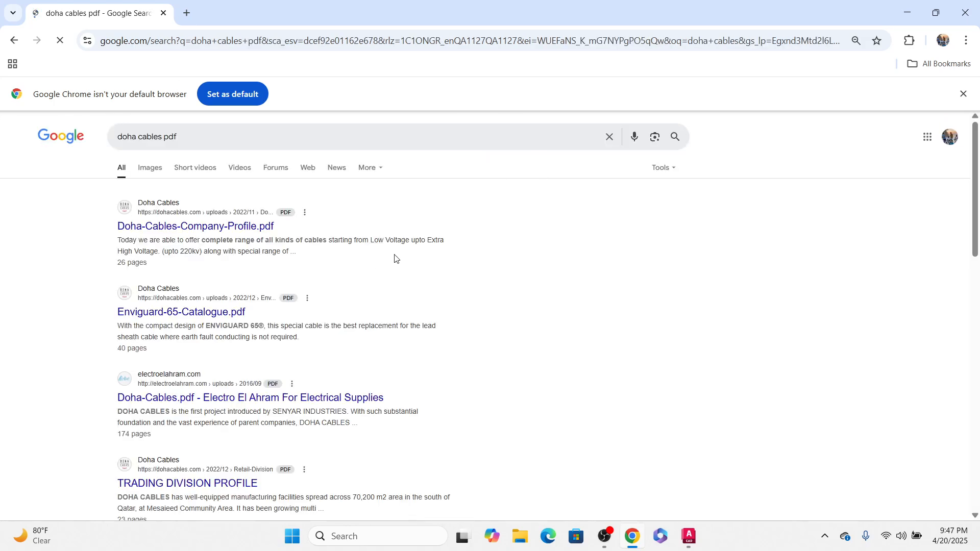
scroll(400, 239, "down", 3)
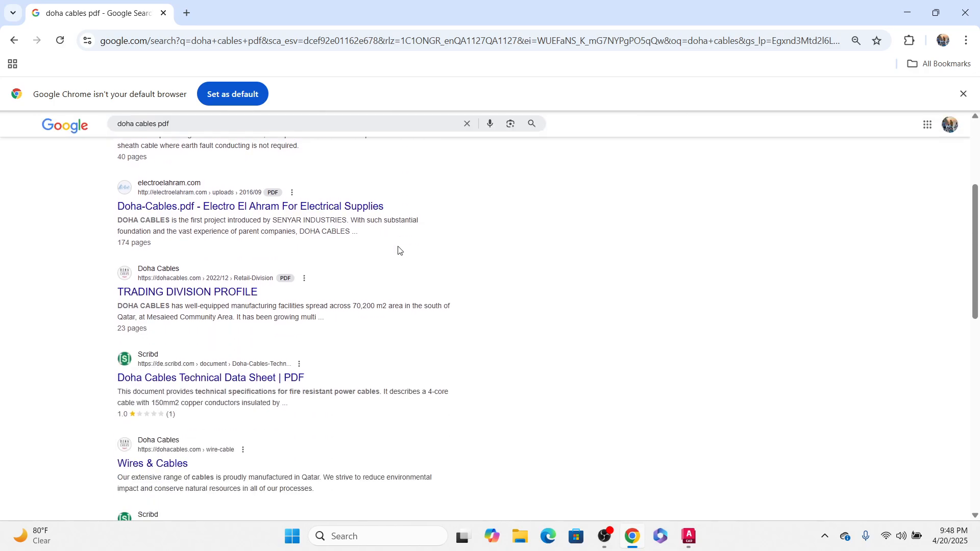
scroll(399, 254, "up", 3)
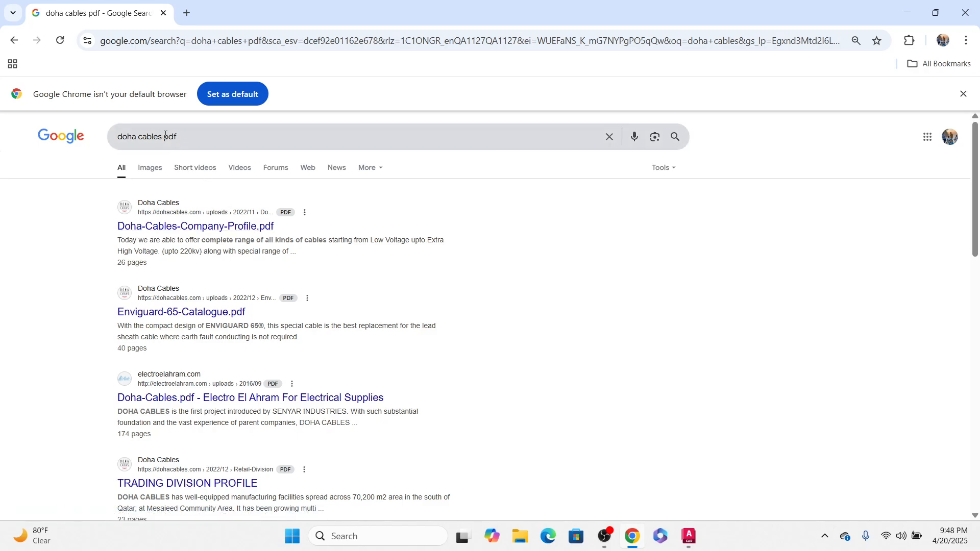
Step: Refine the search to doha cables catalogue pdf
left_click_drag(165, 135, 293, 153)
key("BackSpace")
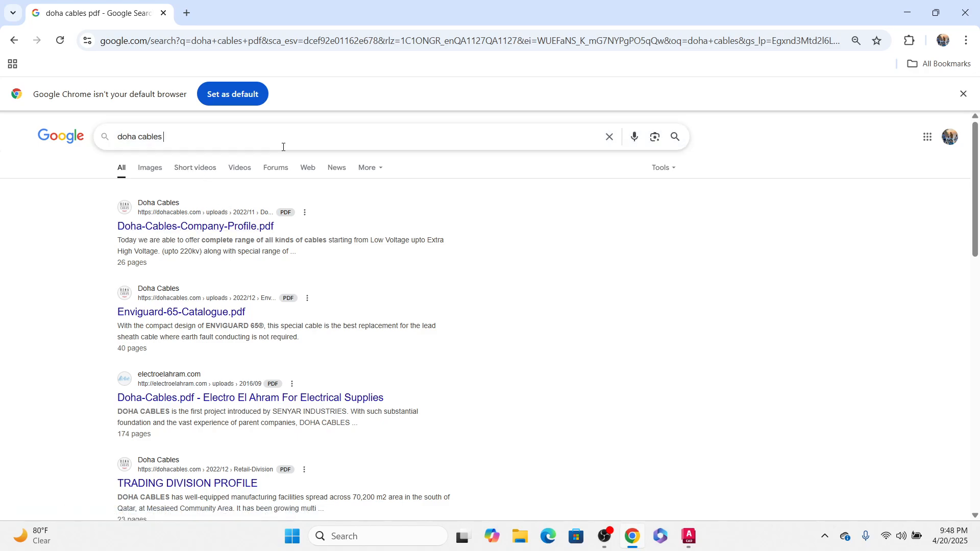
left_click(212, 176)
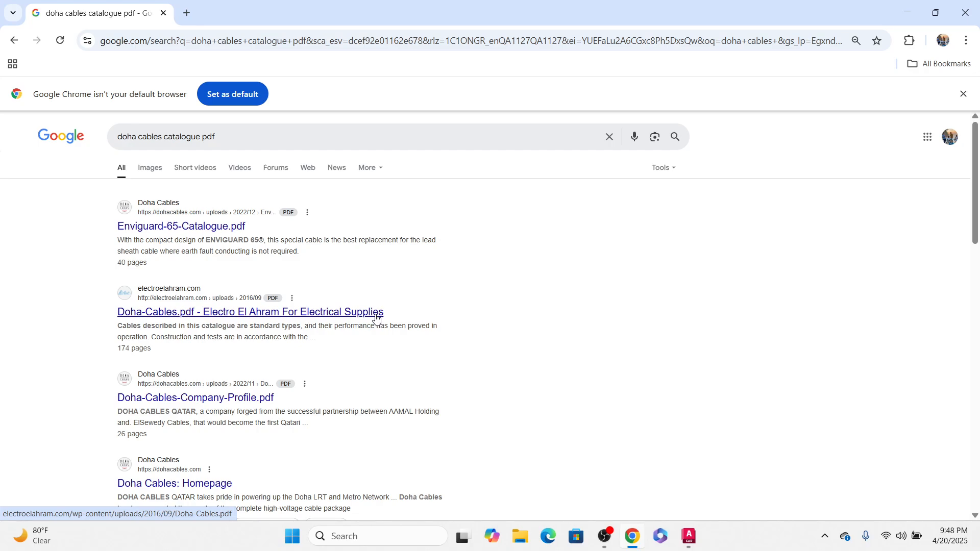
scroll(357, 322, "down", 1)
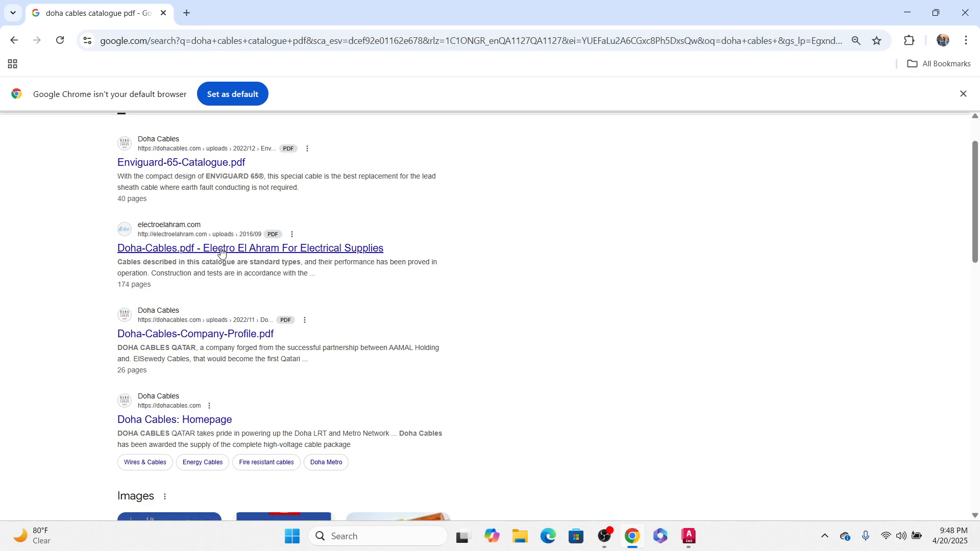
Step: Open the Enviguard-65-Catalogue.pdf result in a new tab and switch to that tab
right_click(213, 171)
left_click(263, 184)
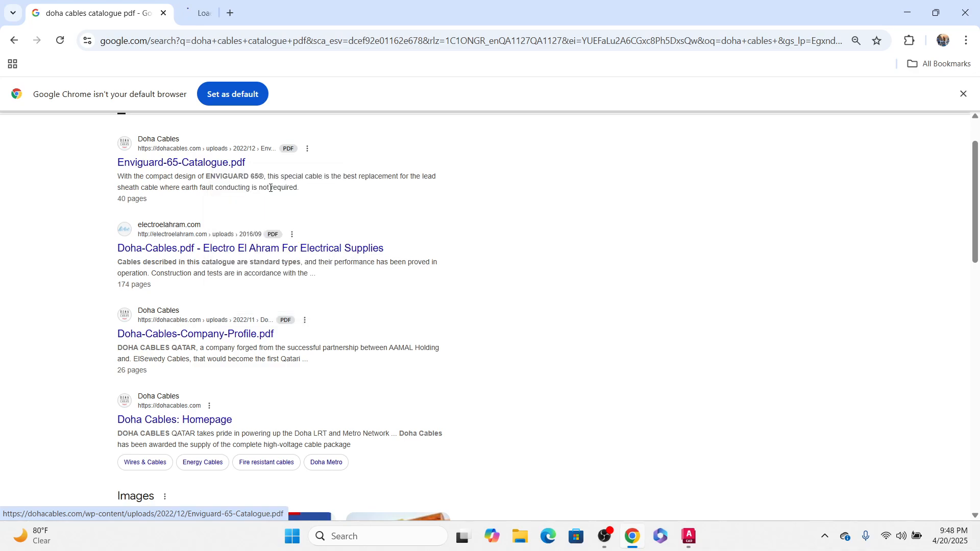
key("ctrl+Tab")
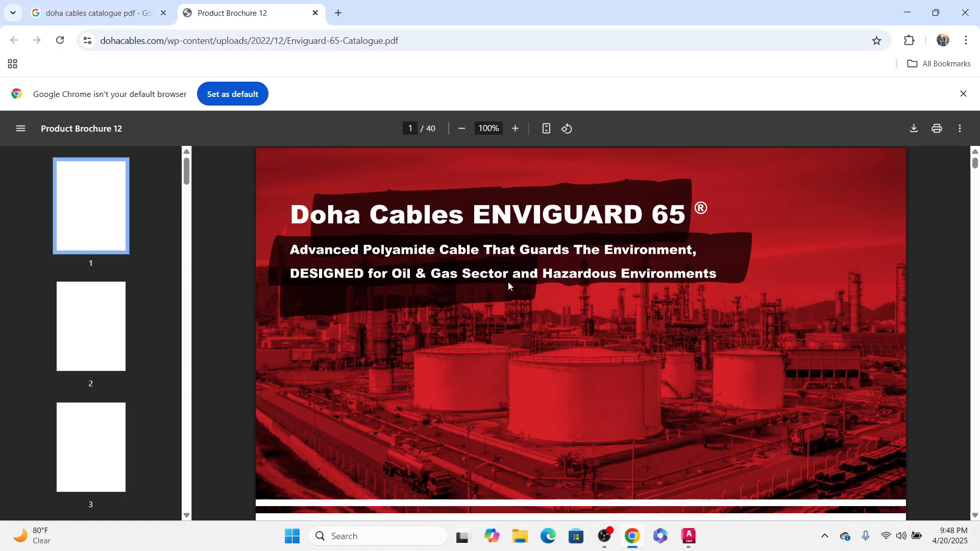
Step: Jump to the catalogue page with the cable cross-section illustrations
scroll(108, 363, "down", 3)
scroll(107, 363, "down", 6)
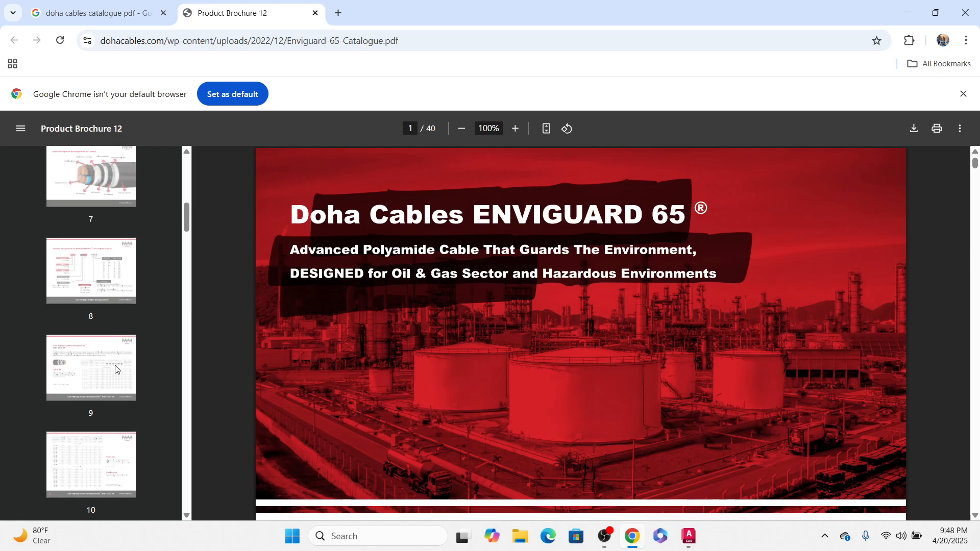
scroll(108, 357, "up", 4)
left_click(108, 226)
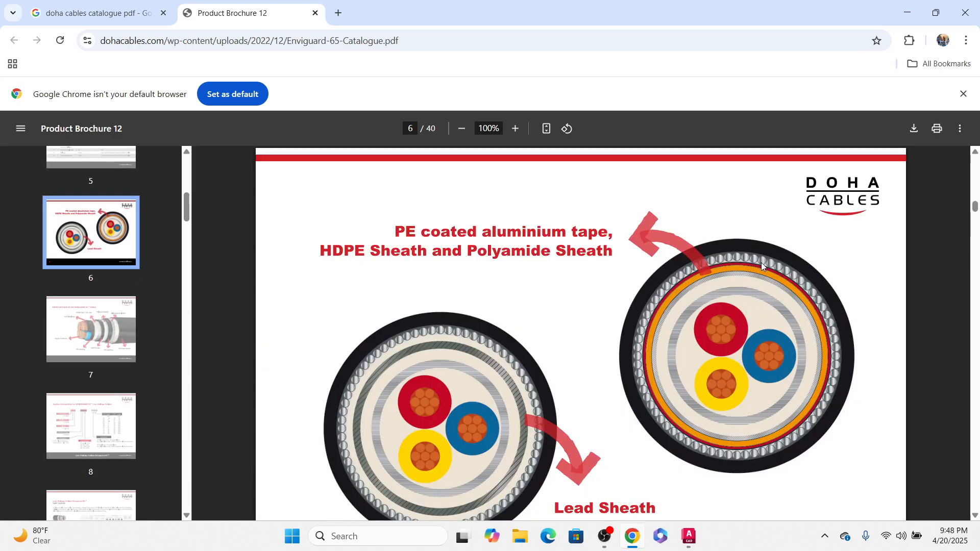
scroll(761, 266, "down", 1)
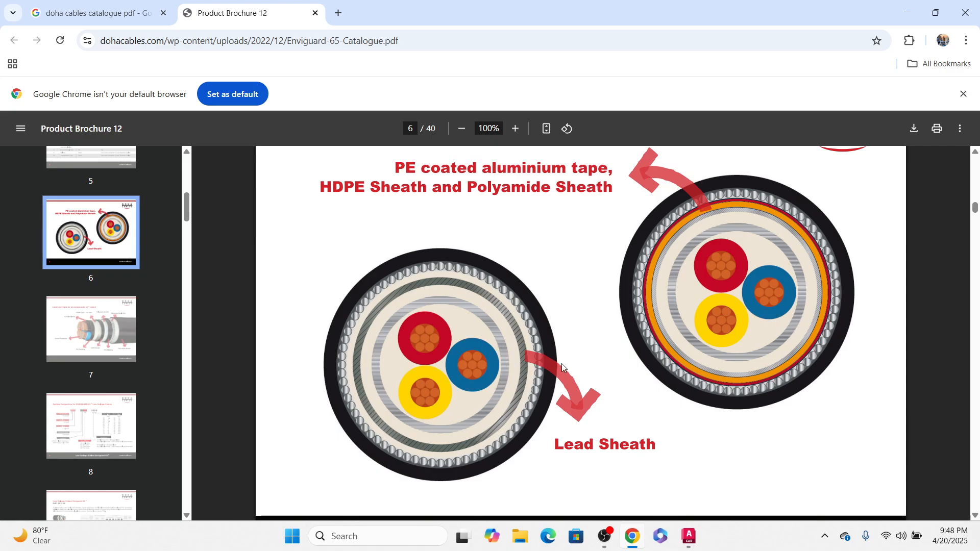
Step: Move on to the low-voltage system designation page and the single-core cable data table
left_click(135, 395)
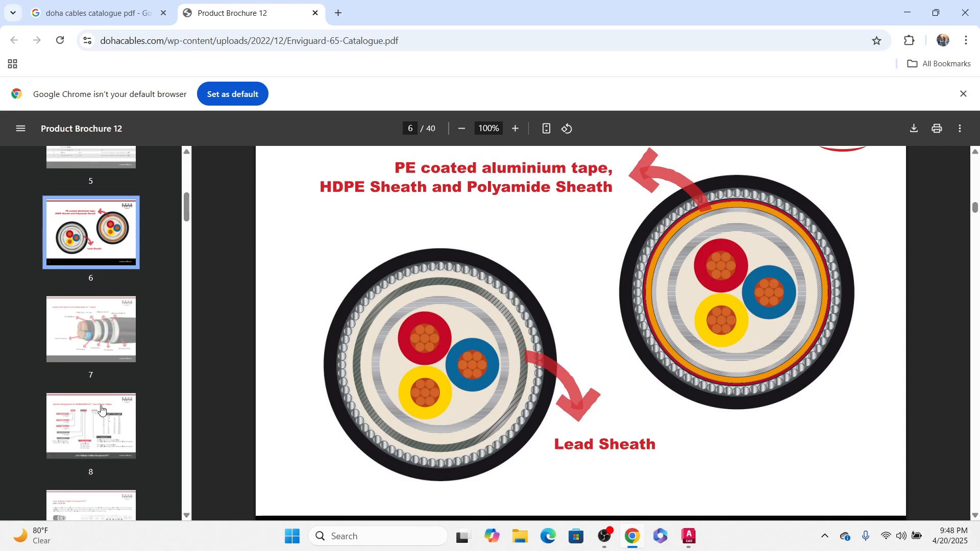
scroll(730, 271, "down", 1)
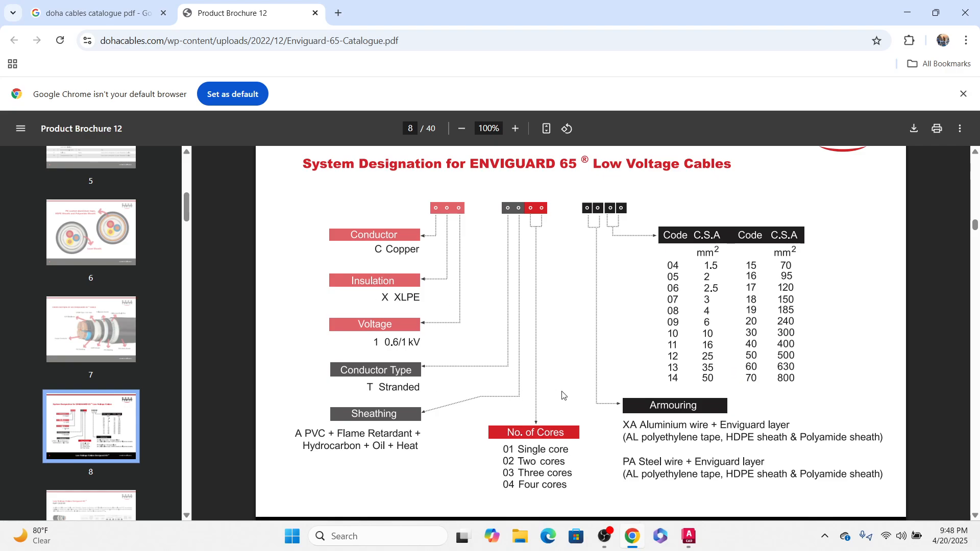
scroll(561, 396, "down", 10)
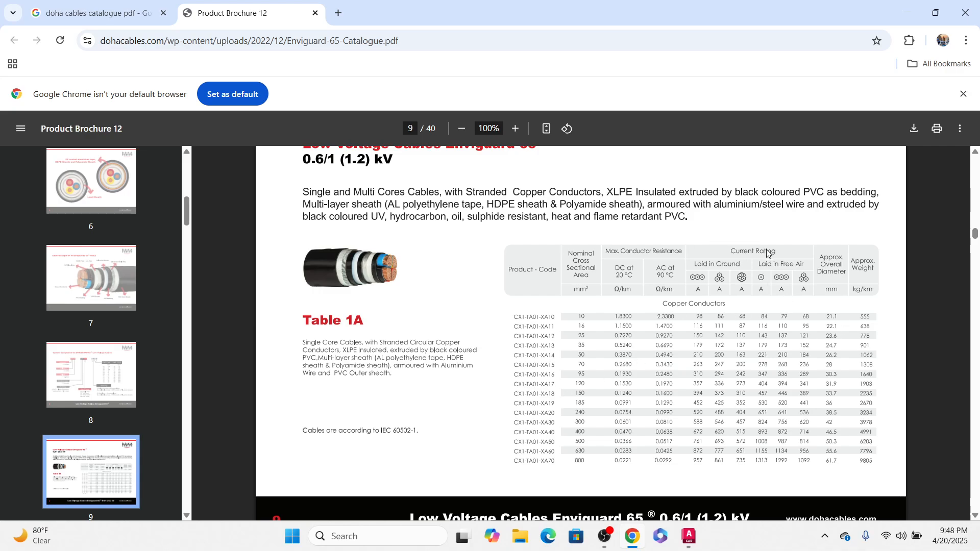
Step: Consult the catalogue's Table 1A, then add a single-line text reading 4cx10 = 2 in the drawing
scroll(857, 336, "up", 2, "ctrl")
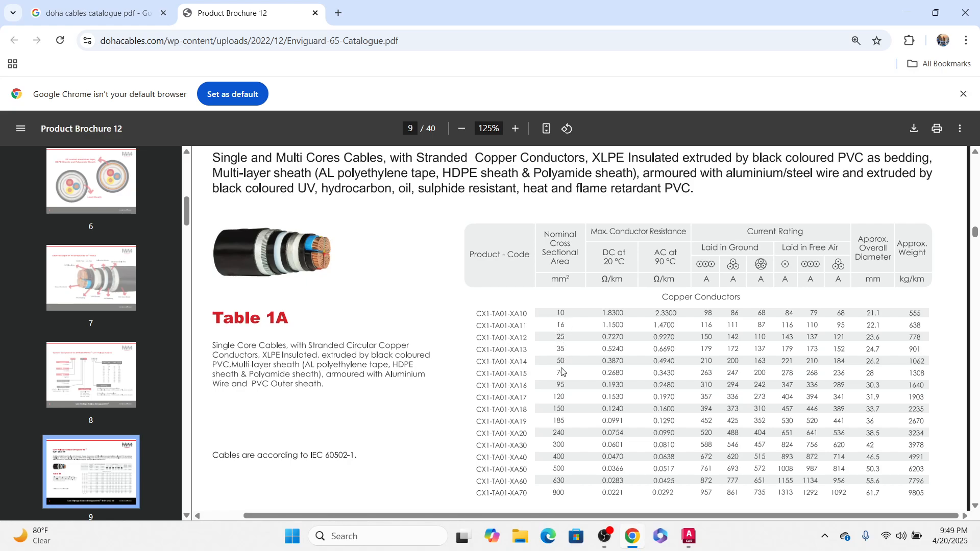
scroll(561, 327, "up", 3)
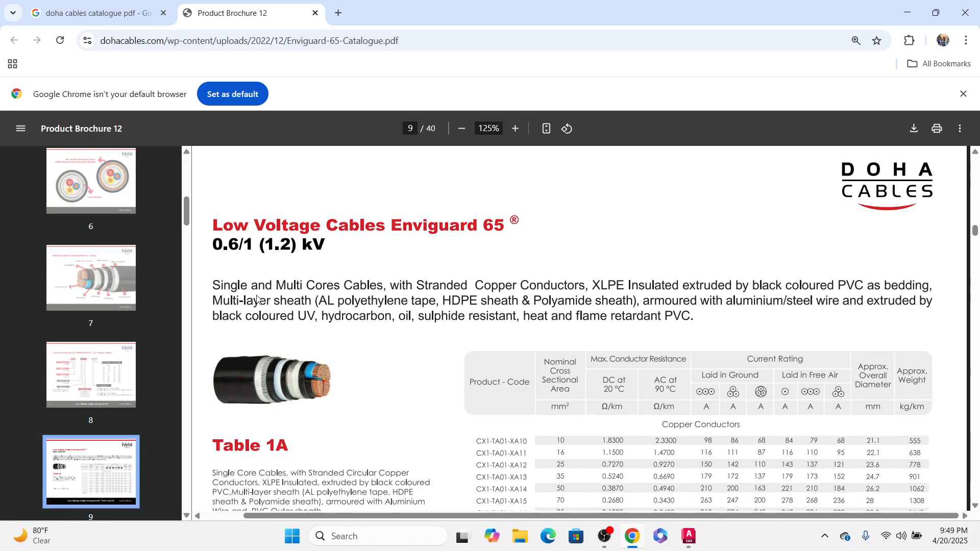
scroll(414, 314, "down", 3)
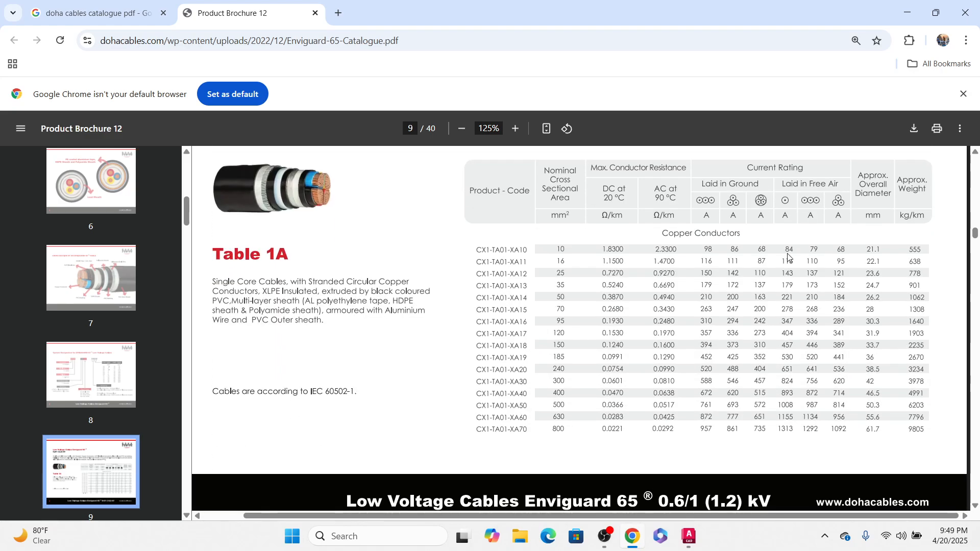
scroll(873, 232, "up", 1)
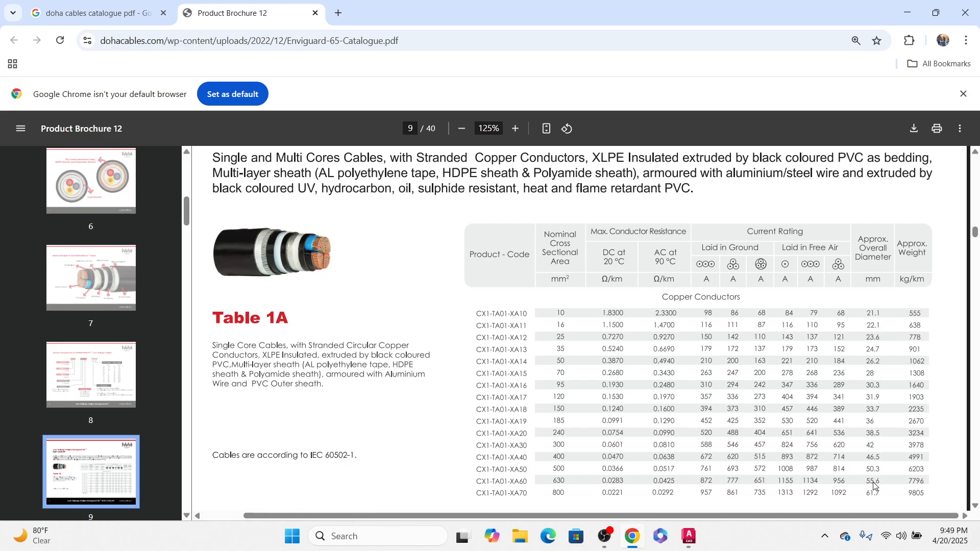
left_click(907, 19)
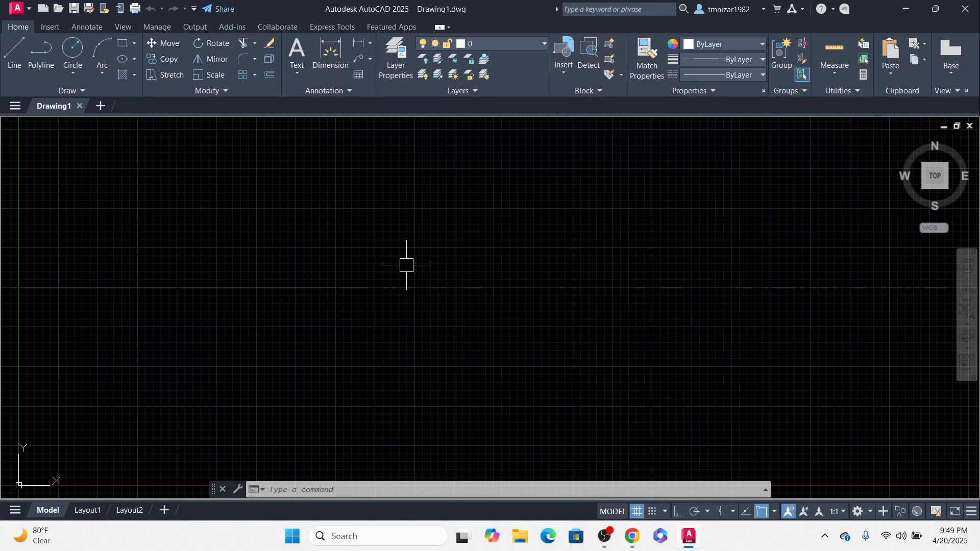
type("text")
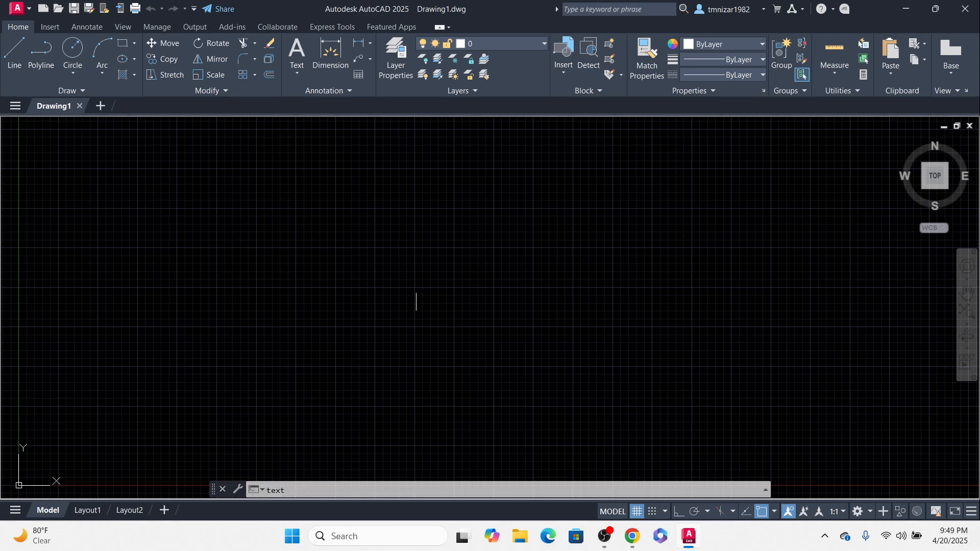
key("Return")
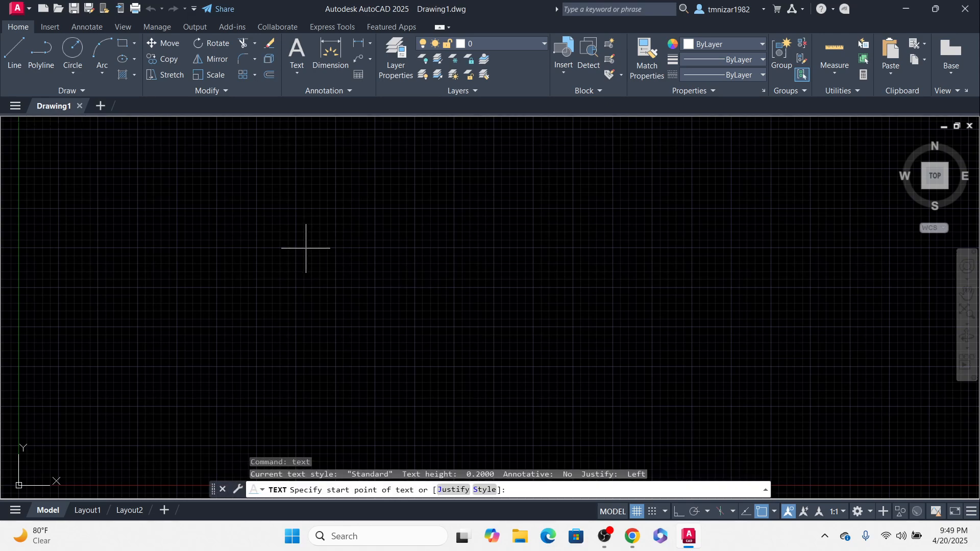
left_click(307, 247)
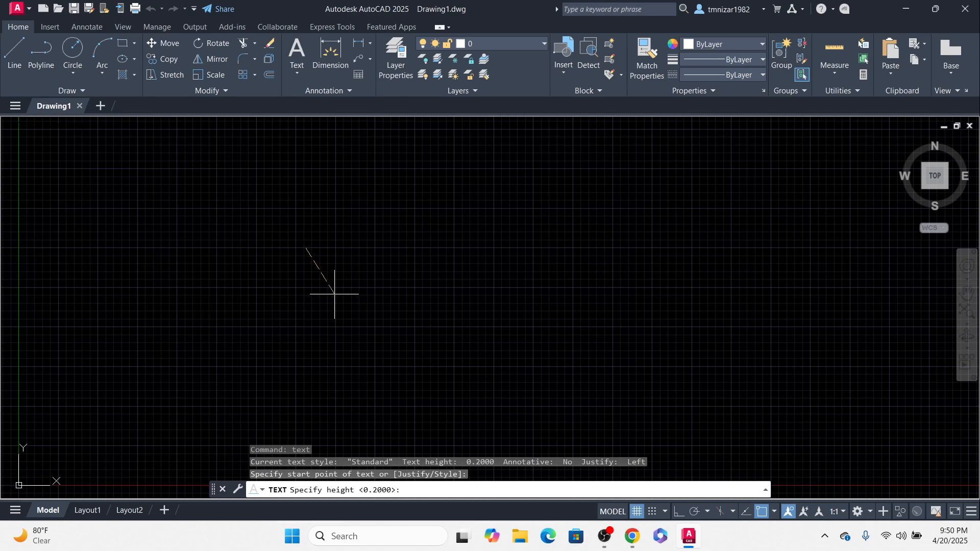
key("F8")
left_click(316, 310)
left_click(362, 247)
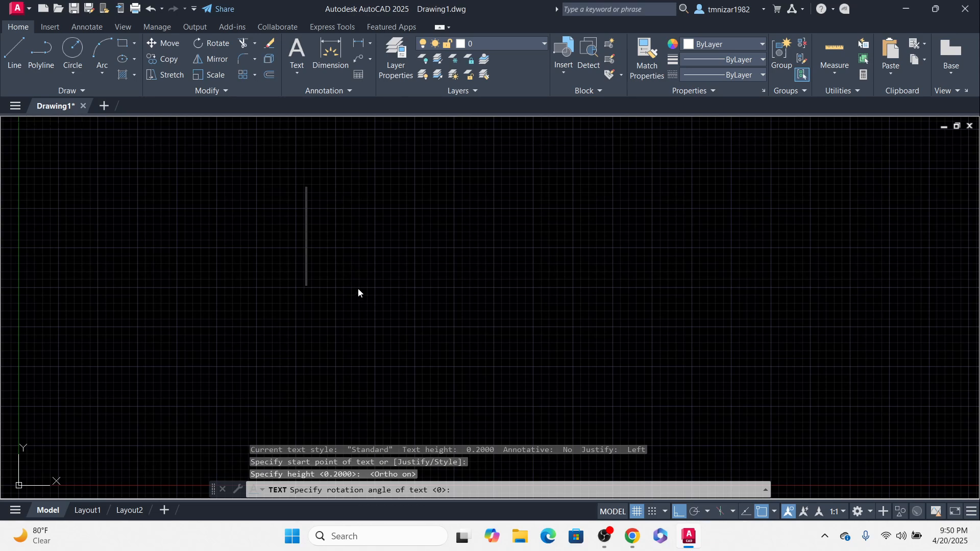
type("4cc")
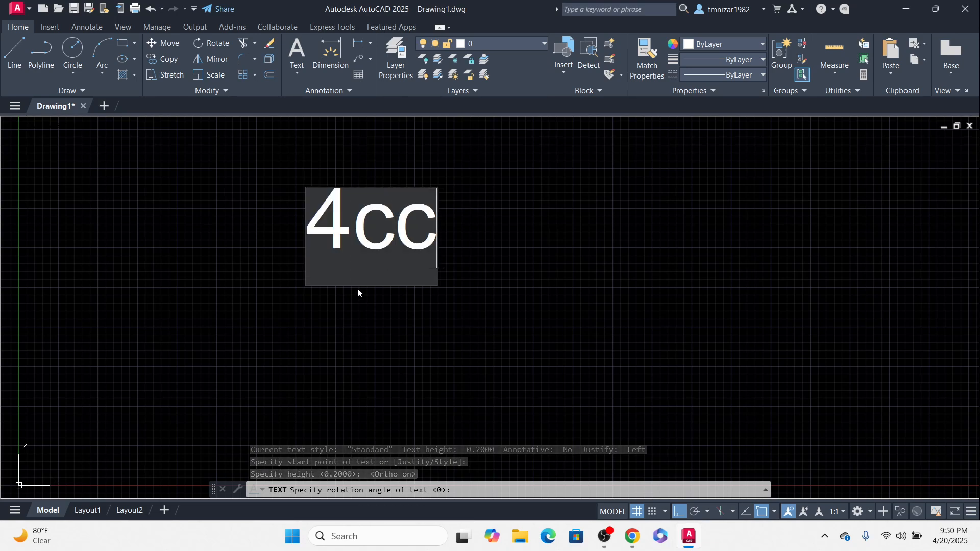
key("BackSpace")
type("x10")
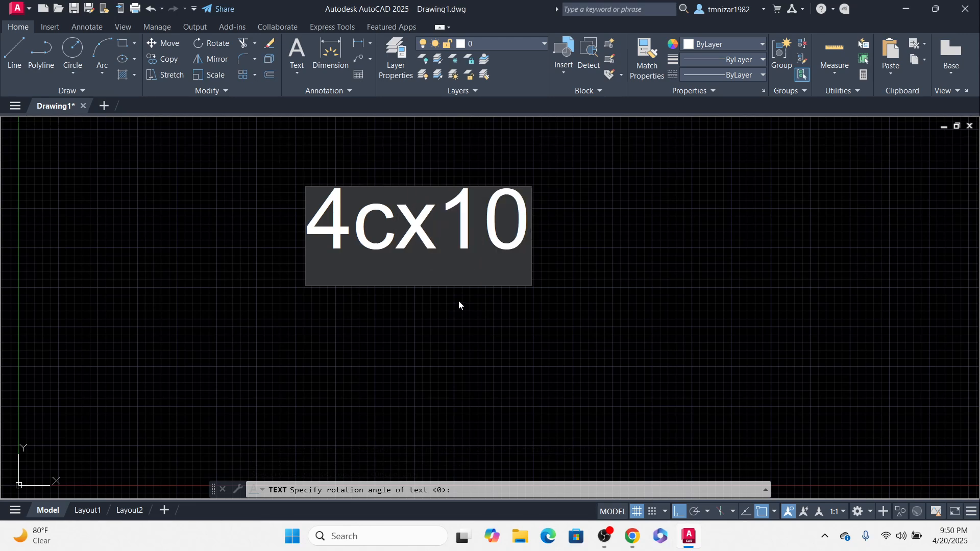
type(" = 2")
key("Escape")
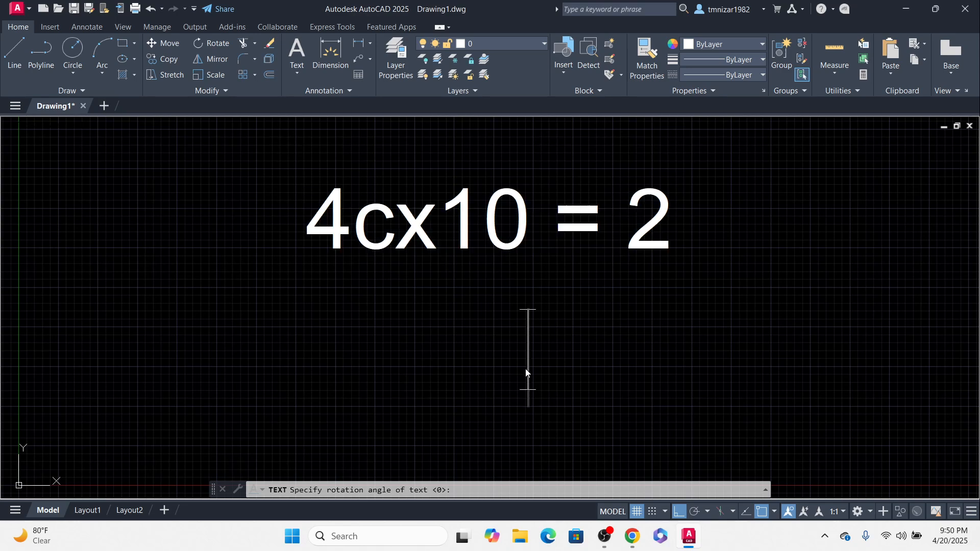
Step: Copy the 4cx10 = 2 text line directly below the original
scroll(464, 333, "down", 3)
scroll(473, 305, "up", 1)
left_click(473, 305)
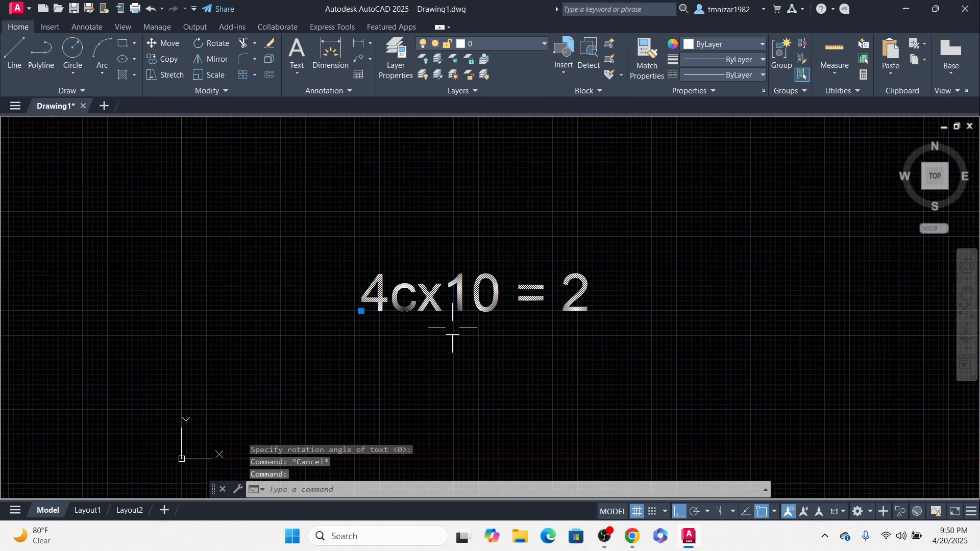
scroll(451, 326, "down", 2)
middle_click_drag(545, 317, 473, 302)
type("c")
key("Return")
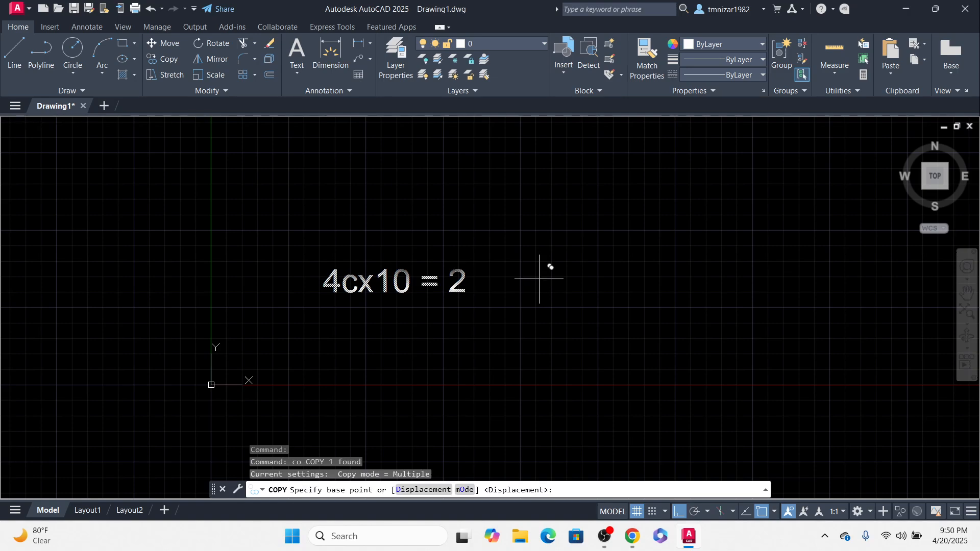
left_click(546, 269)
left_click(546, 306)
key("Escape")
Step: Edit the copied text line to read 4cx50 = 2
double_click(401, 318)
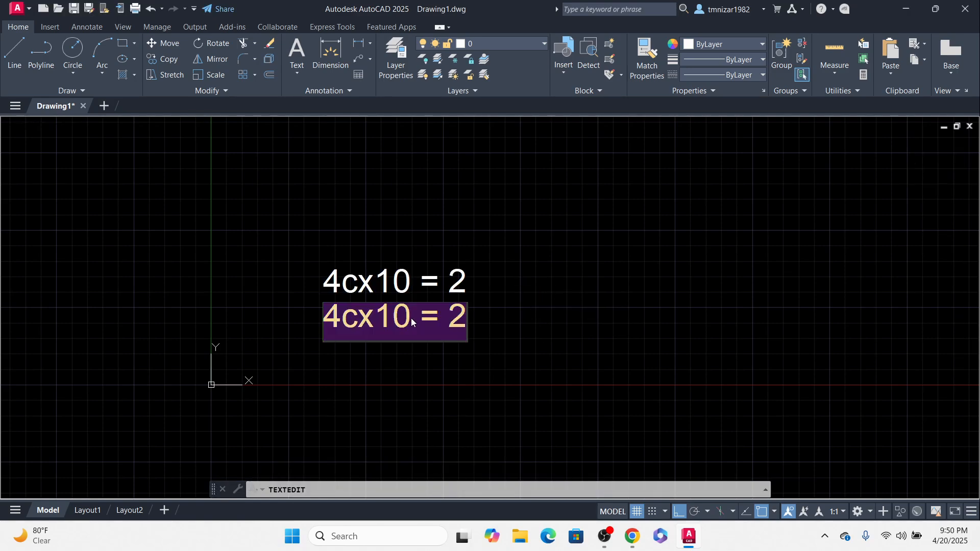
left_click_drag(412, 318, 383, 314)
type("5")
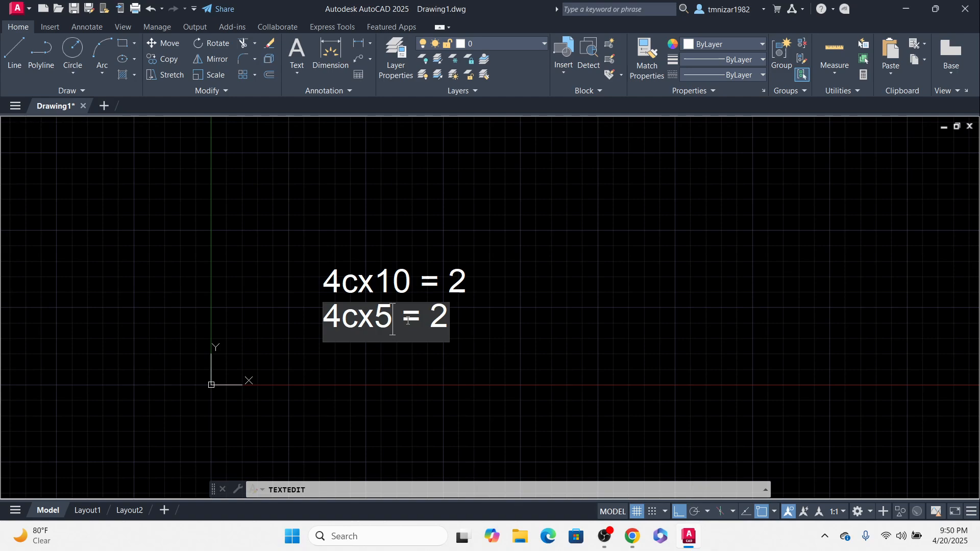
key("Return")
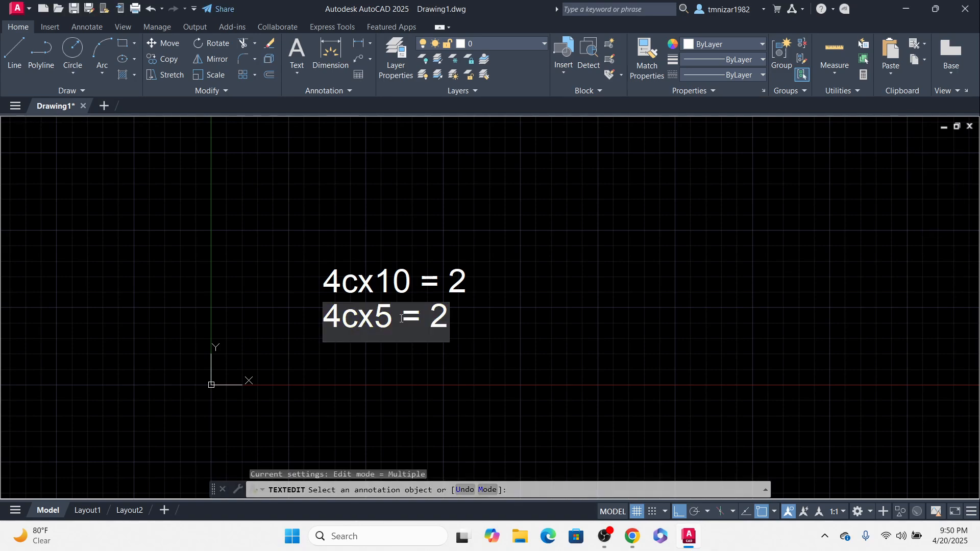
type("0")
key("Return")
key("Escape")
Step: Copy the 4cx50 = 2 text line below itself as a third line
left_click(403, 315)
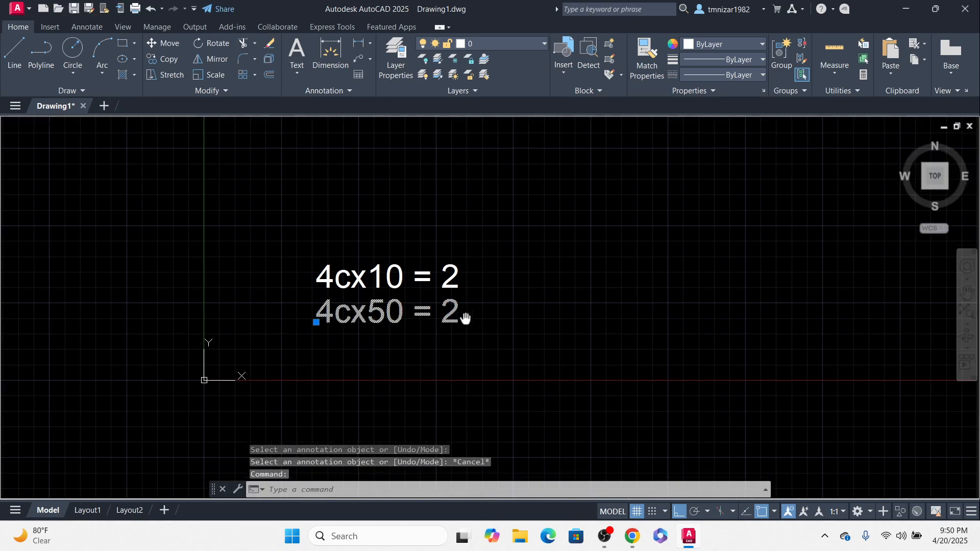
type("co")
key("Return")
left_click(492, 281)
left_click(491, 332)
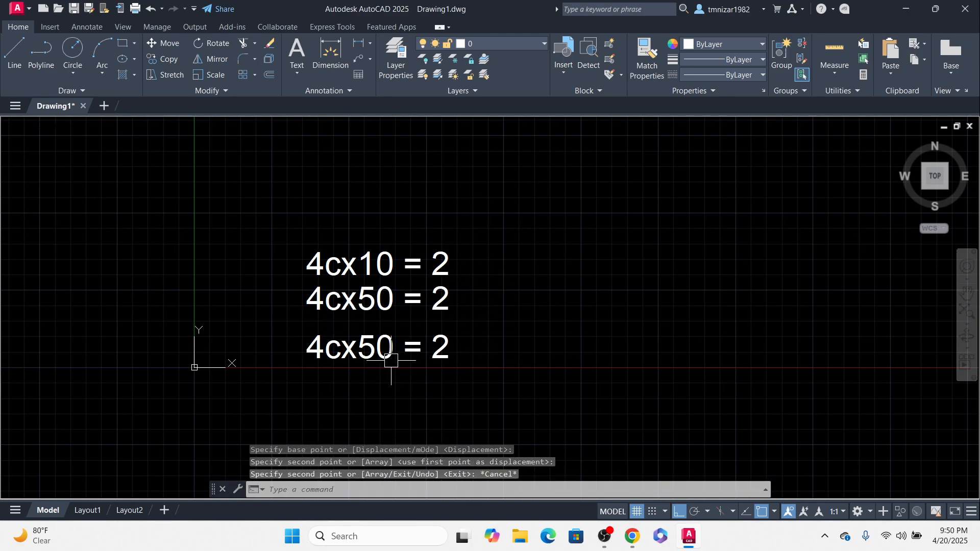
key("Return")
Step: Edit the third text line to read 4cx240 = 2
double_click(311, 348)
left_click_drag(393, 347, 362, 343)
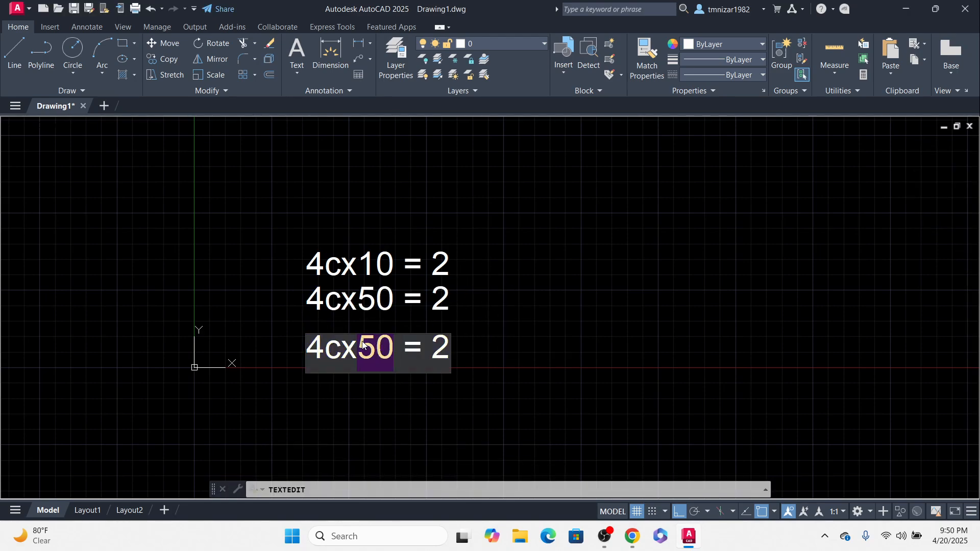
type("240")
key("Return")
key("Escape")
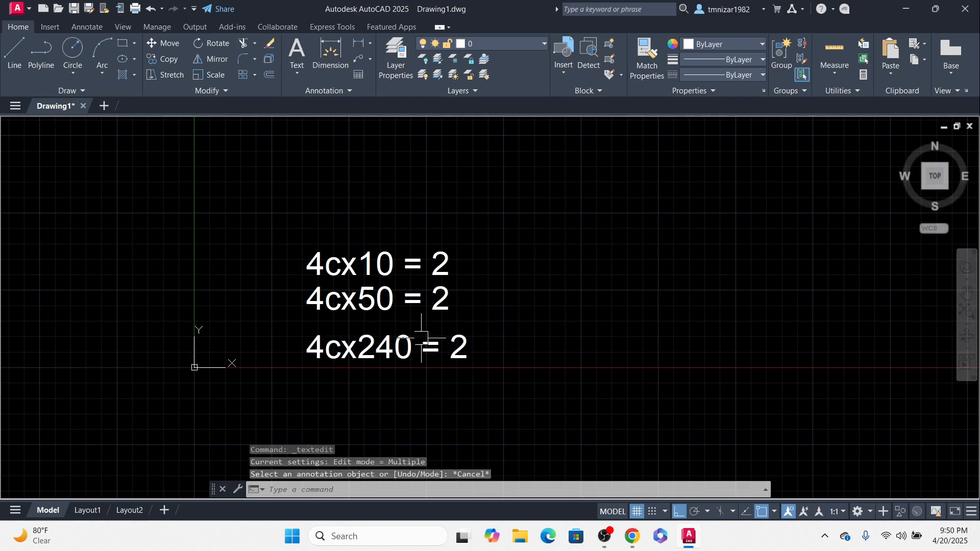
Step: Move the 4cx240 = 2 line up to close the gap under the other two lines
left_click(390, 339)
middle_click_drag(560, 322, 558, 328)
type("m")
key("Return")
left_click(549, 326)
key("Escape")
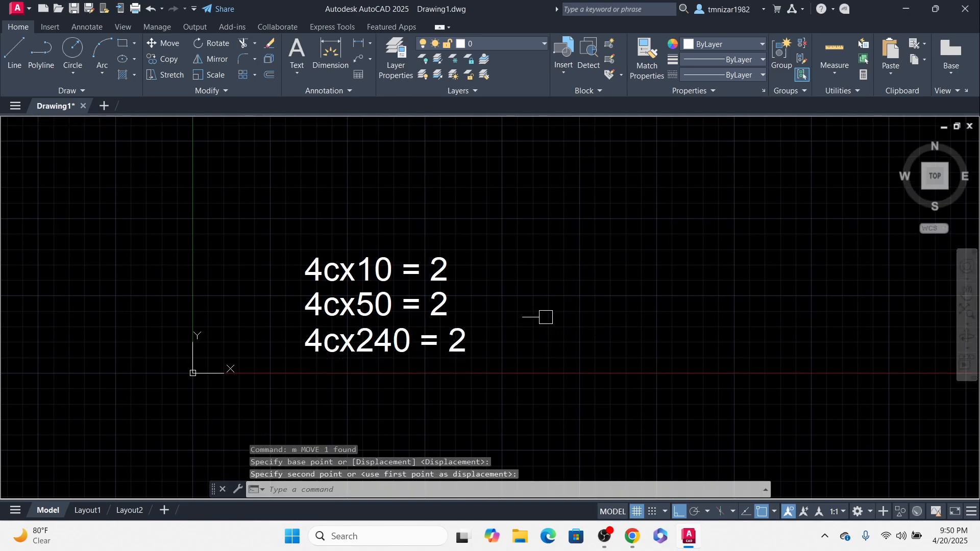
Step: Check the catalogue table, then copy all three text lines to the right as a second column
mouse_move(636, 539)
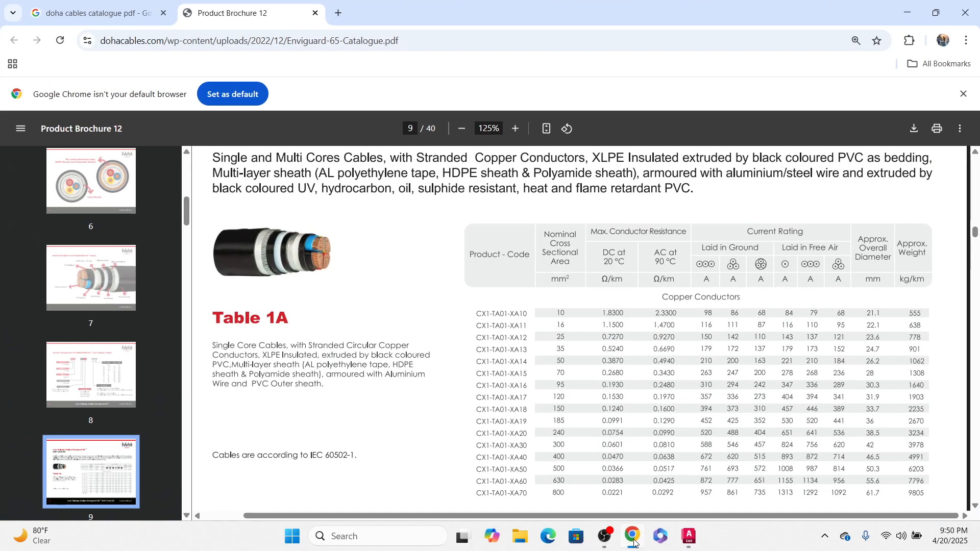
left_click(633, 539)
left_click(634, 540)
left_click(633, 540)
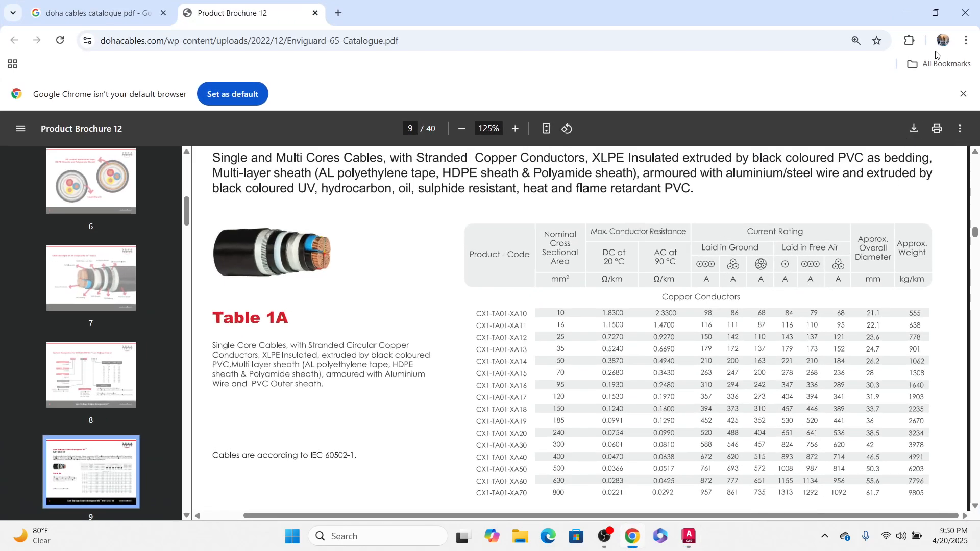
left_click(907, 13)
left_click(437, 260)
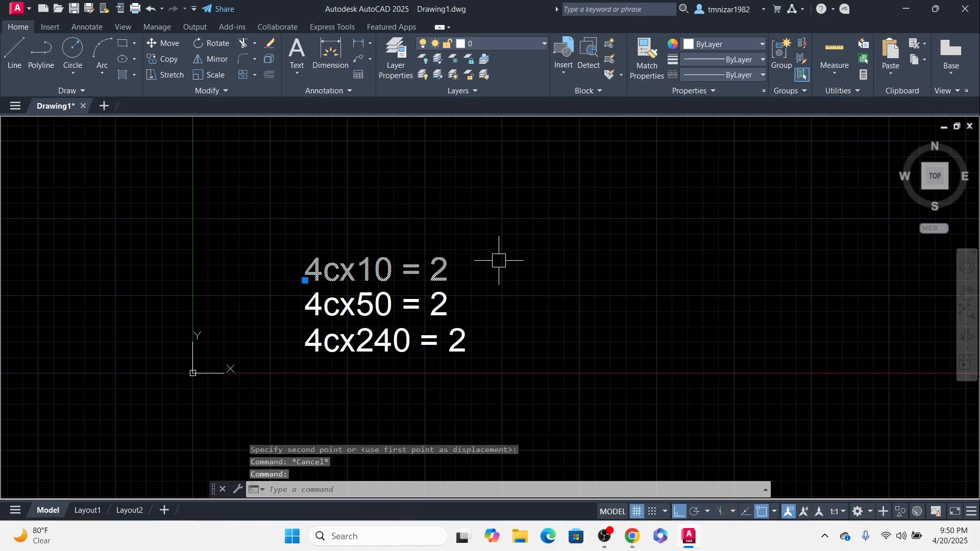
left_click(507, 241)
left_click(353, 413)
middle_click_drag(433, 380, 391, 348)
type("co")
key("Return")
left_click(380, 393)
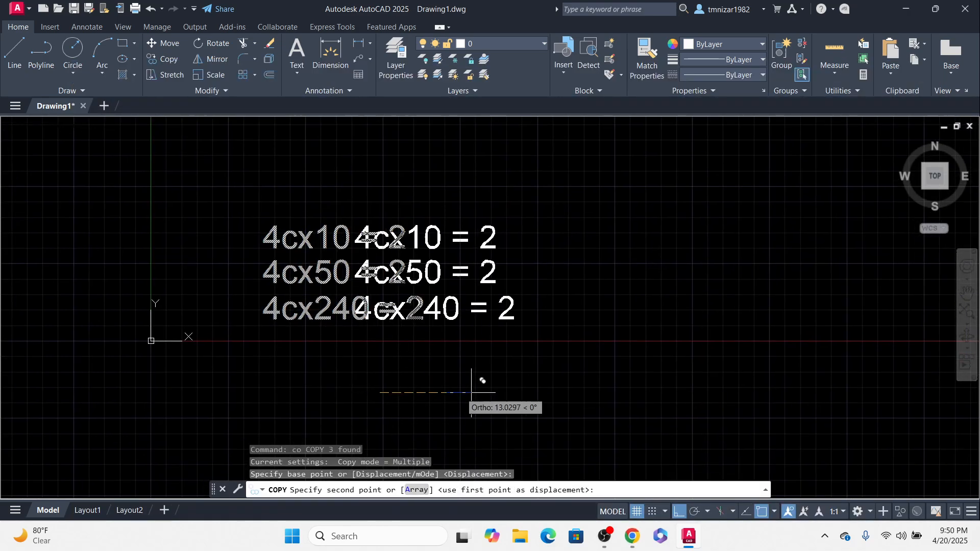
left_click(575, 393)
key("Return")
Step: Replace the first line of the copied column with 21.1
double_click(601, 227)
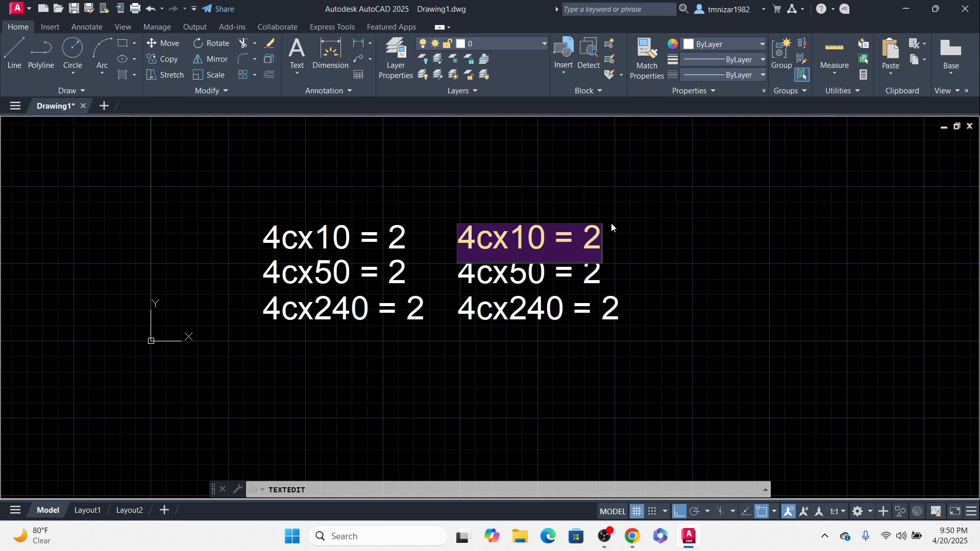
type("21.1")
key("Return")
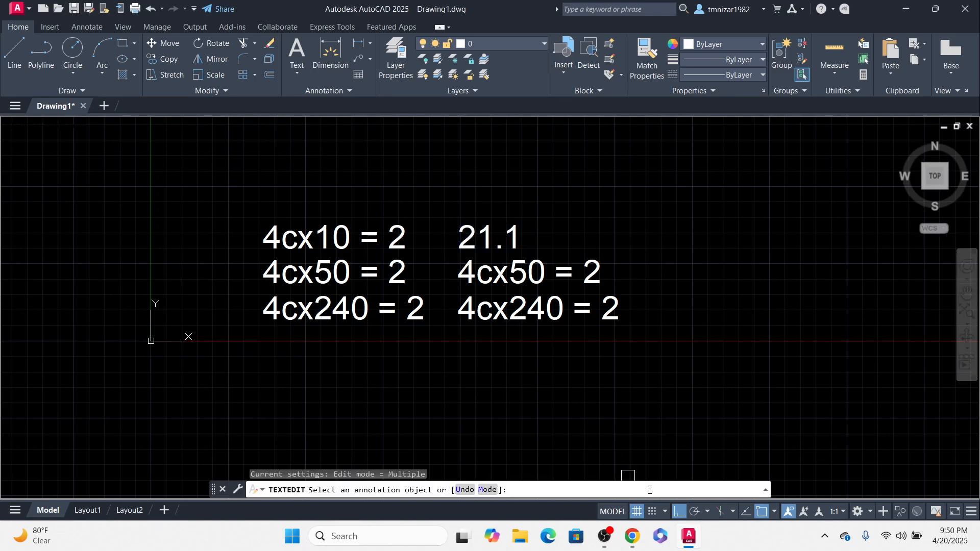
key("Escape")
Step: Check the catalogue's diameter values, then replace the second line of the copied column with 26.2
left_click(633, 537)
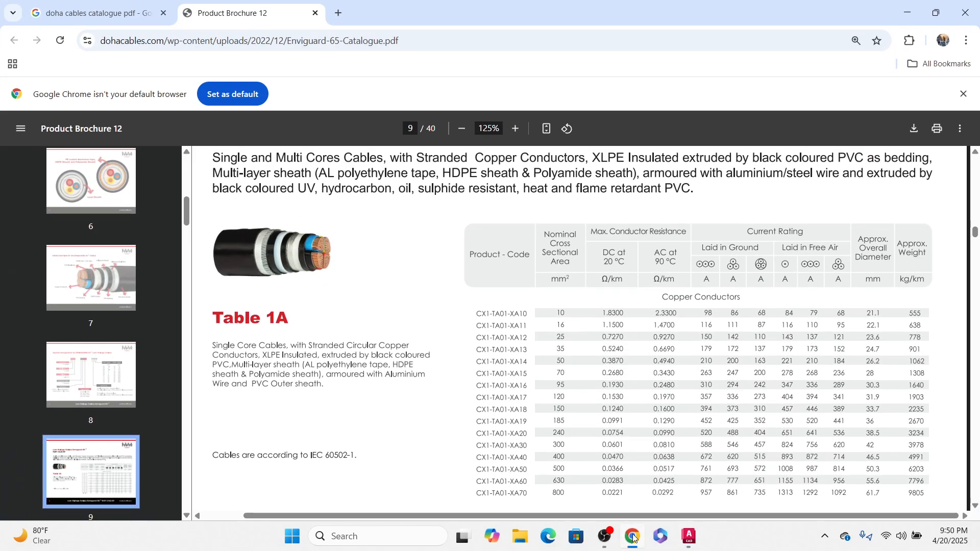
left_click(635, 538)
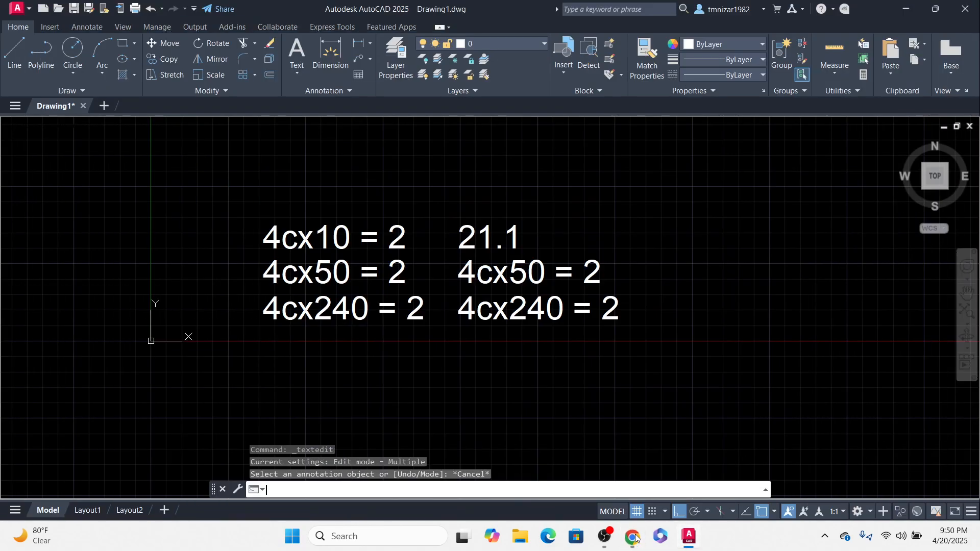
left_click(633, 537)
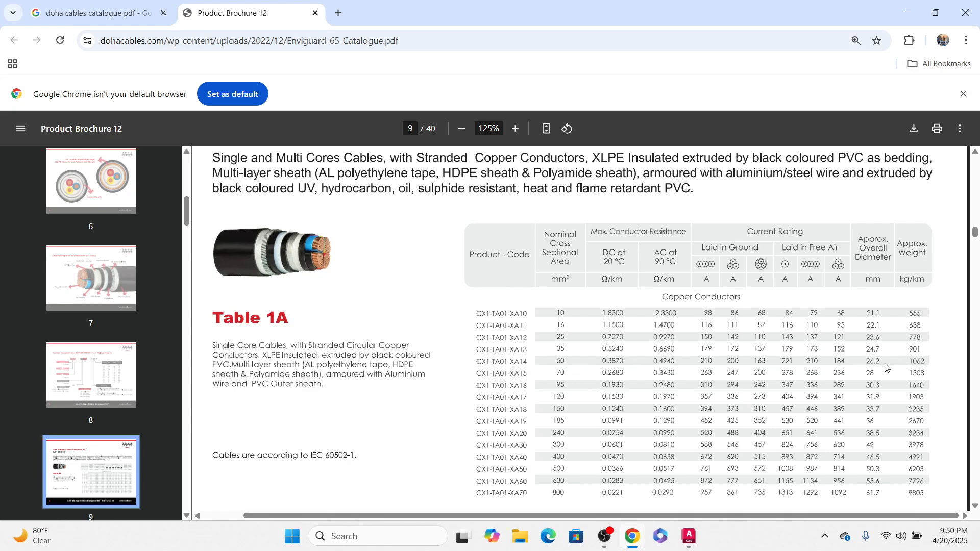
left_click(634, 541)
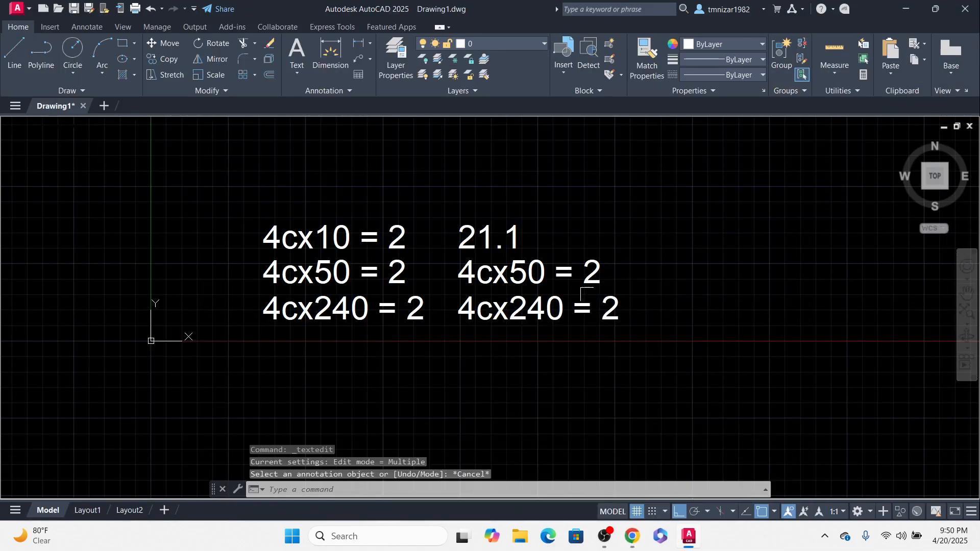
double_click(553, 274)
type("26.2")
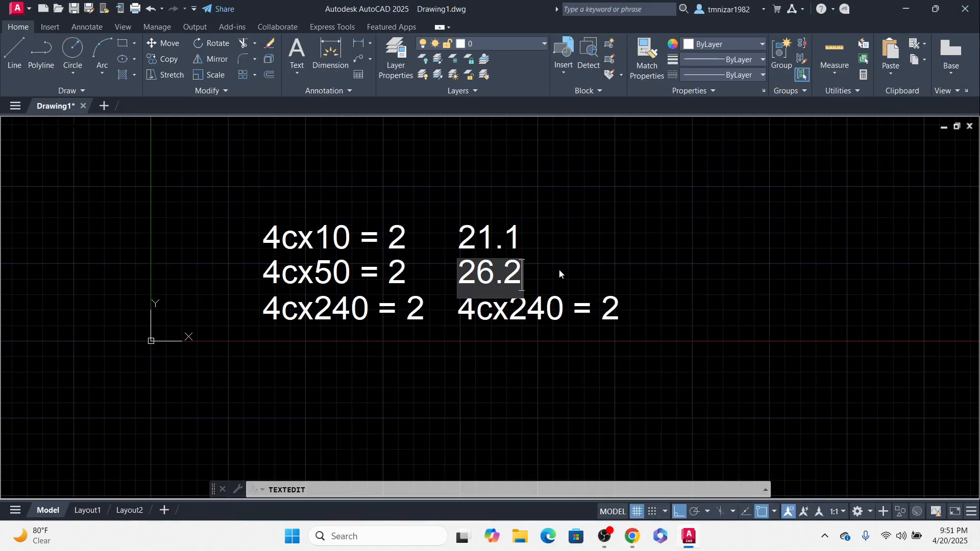
key("Return")
key("Escape")
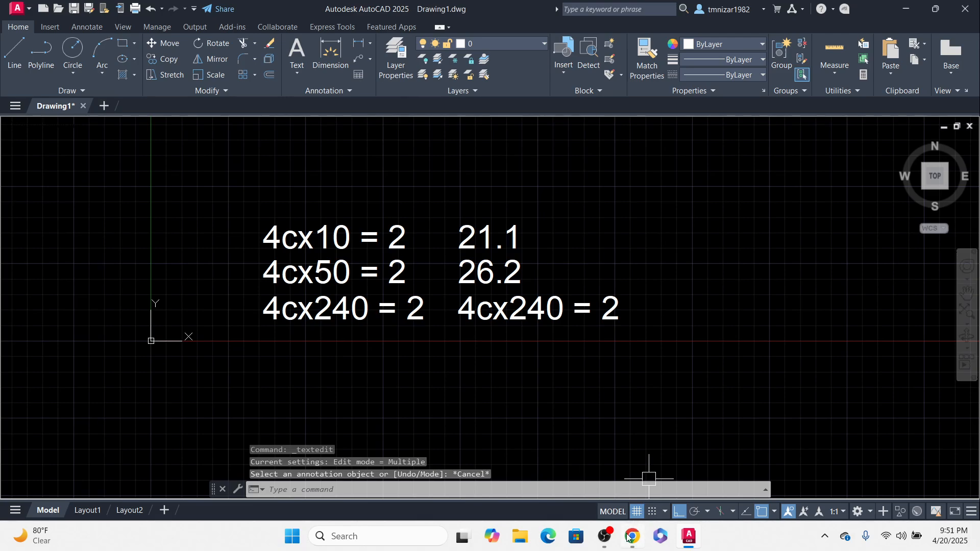
Step: Check the catalogue's diameter values, then replace the third line of the copied column with 38.5
left_click(630, 536)
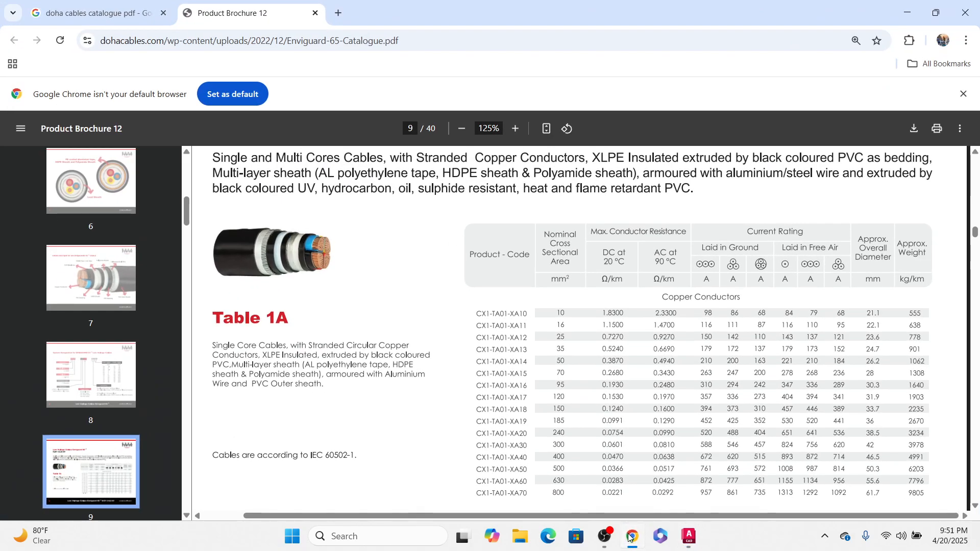
left_click(631, 536)
left_click(631, 536)
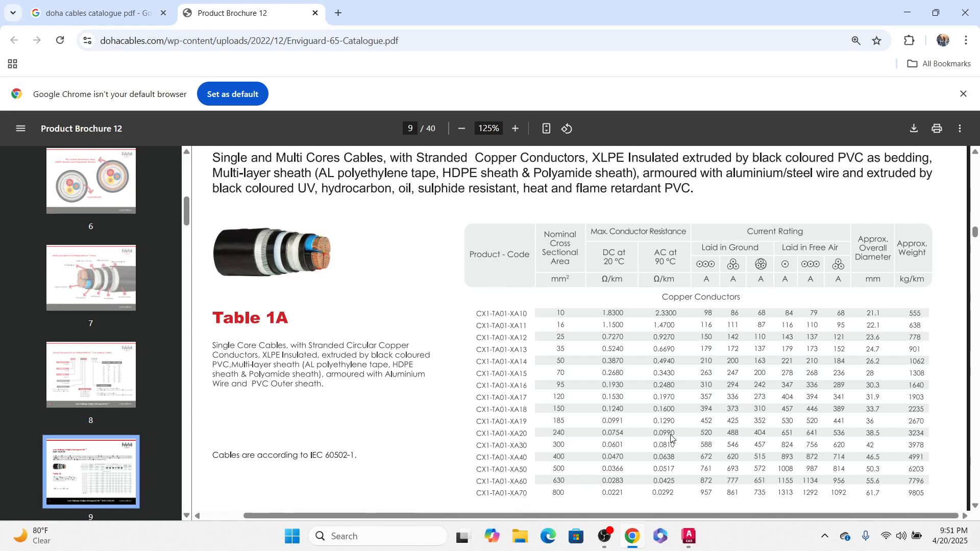
left_click(630, 536)
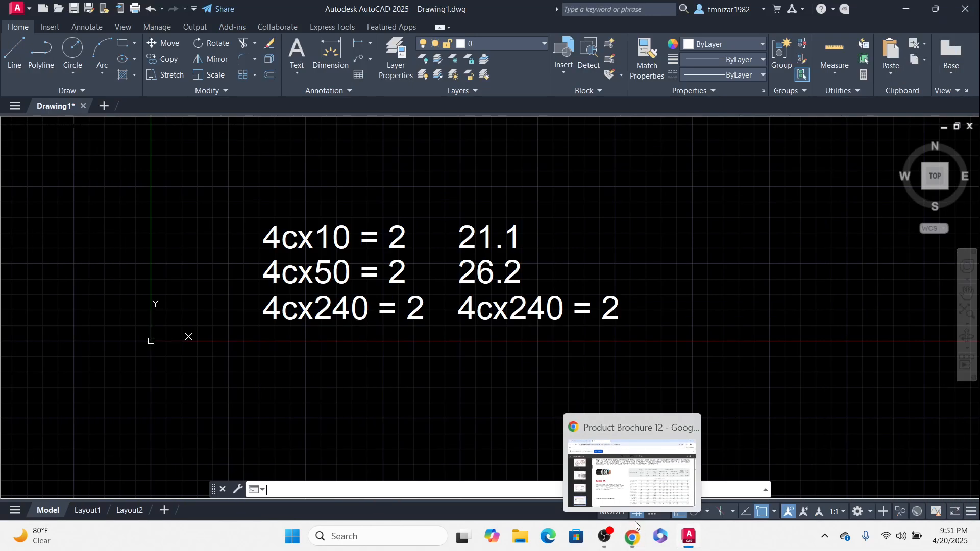
double_click(550, 306)
type("38.5")
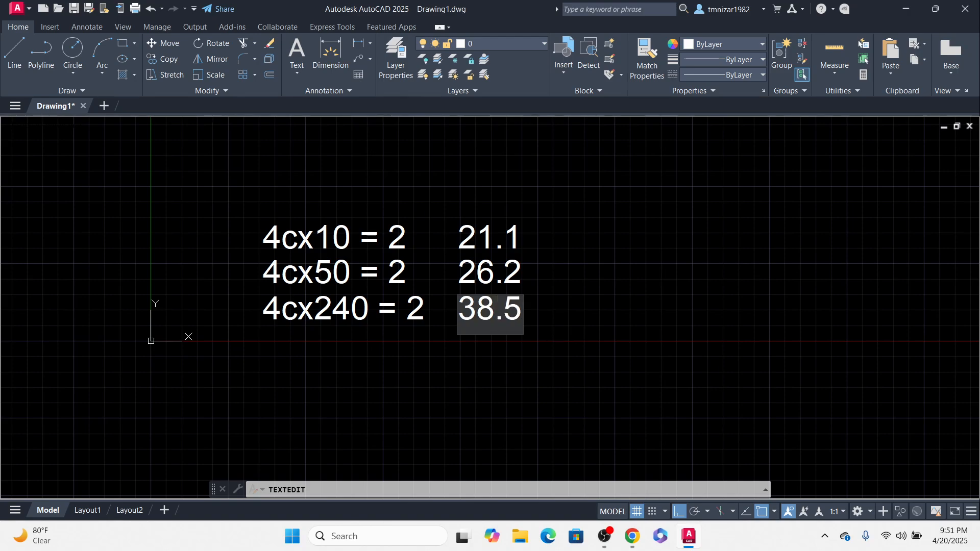
left_click(552, 312)
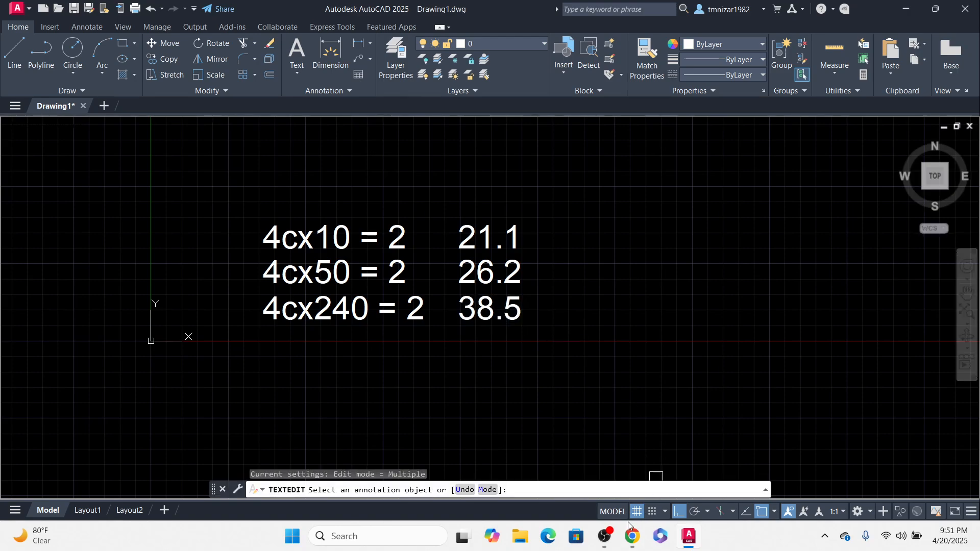
Step: Review the catalogue once more, then launch the Calculator app and reposition its window
left_click(631, 536)
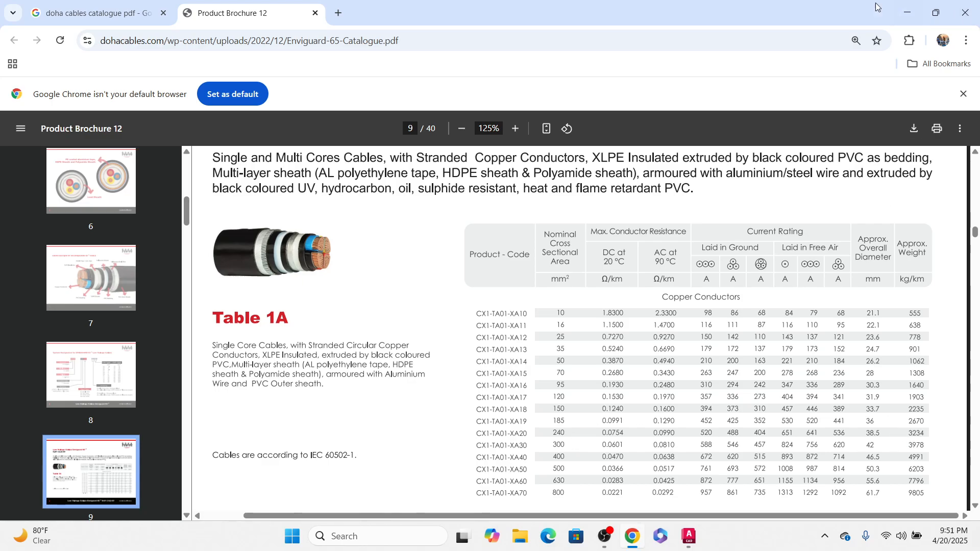
left_click(907, 12)
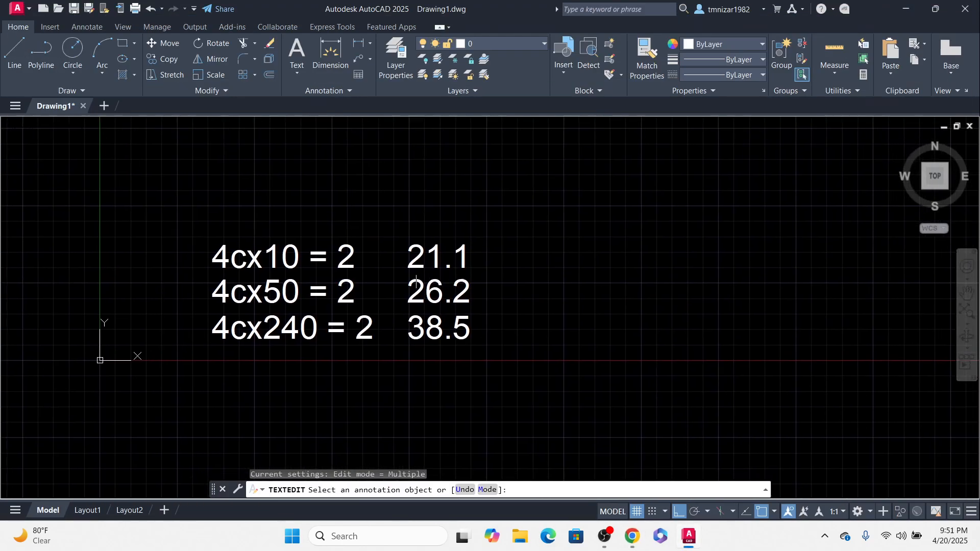
key("Escape")
left_click(284, 541)
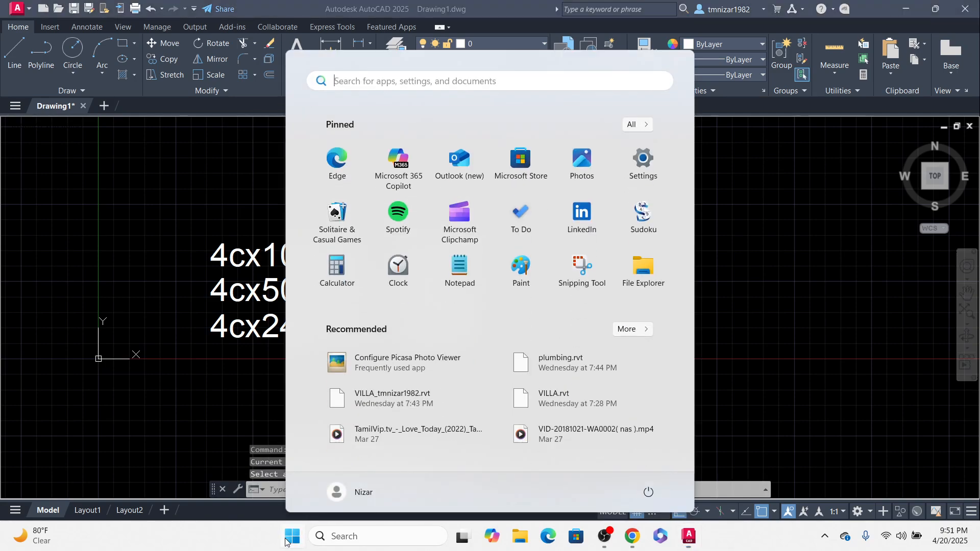
type("cal")
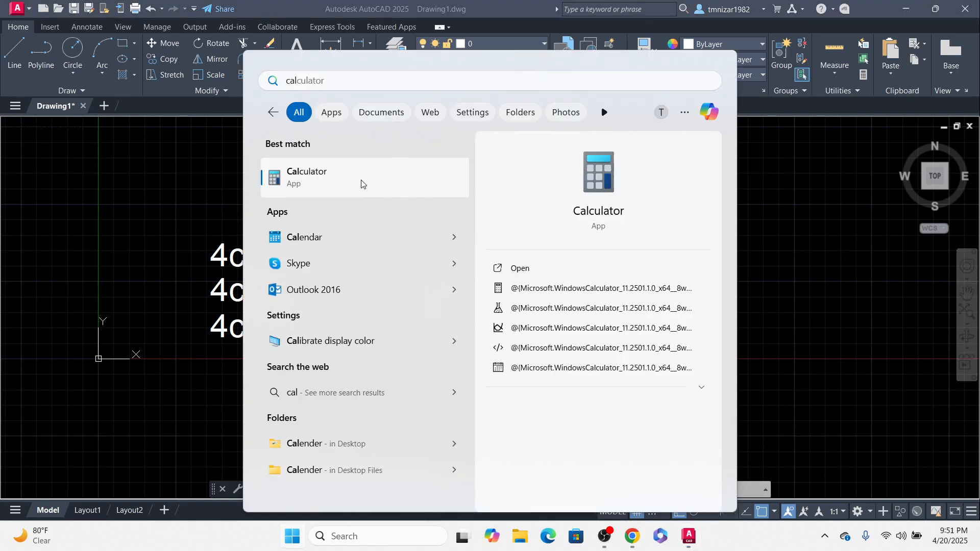
left_click(296, 176)
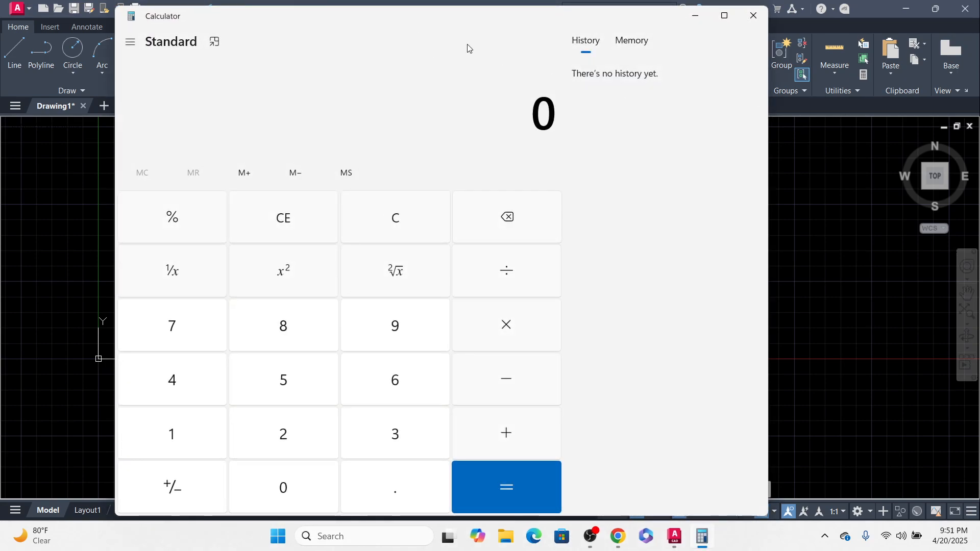
mouse_move(375, 24)
left_mouse_down()
mouse_move(710, 110)
mouse_move(791, 97)
mouse_move(479, 112)
left_mouse_up()
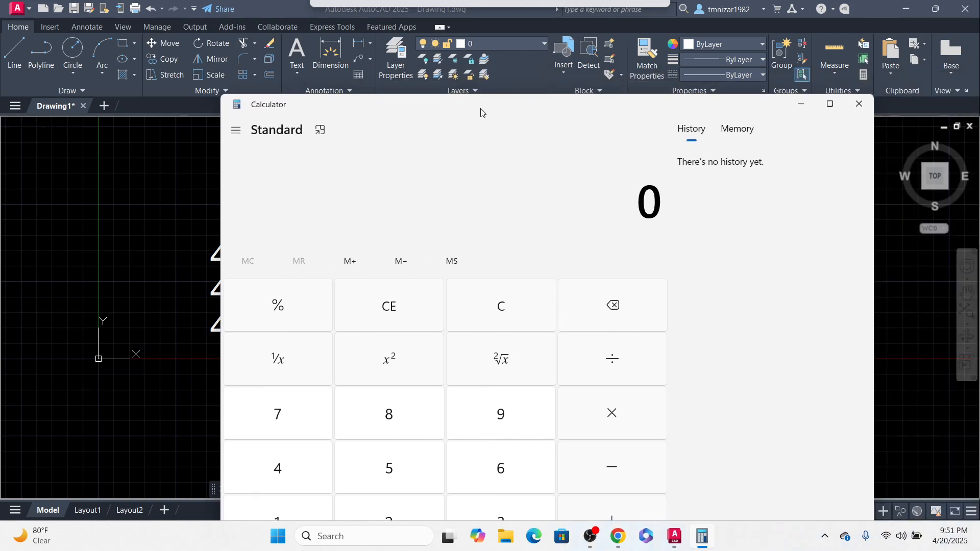
Step: Multiply 21.1 by 2 in Calculator and move its window lower
type("21.1")
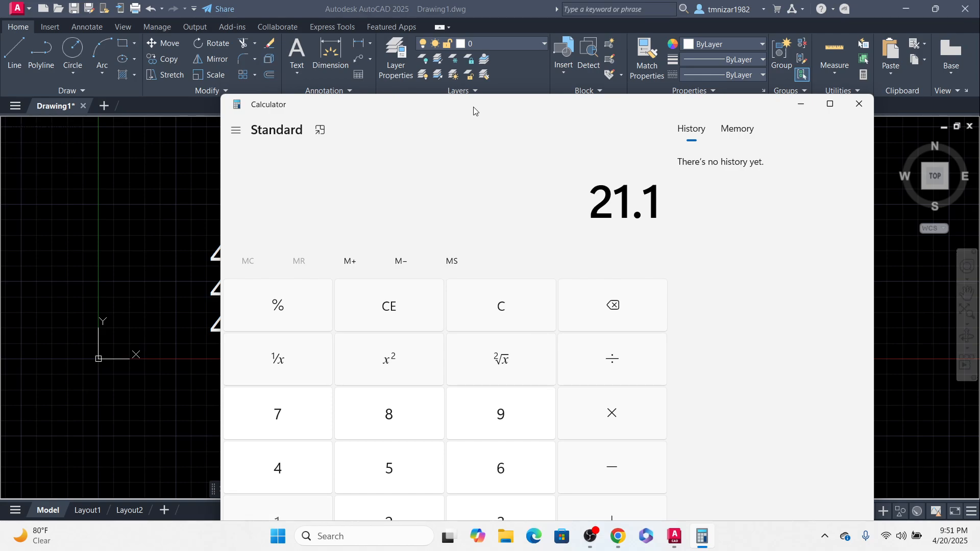
type(" × 2")
key("Return")
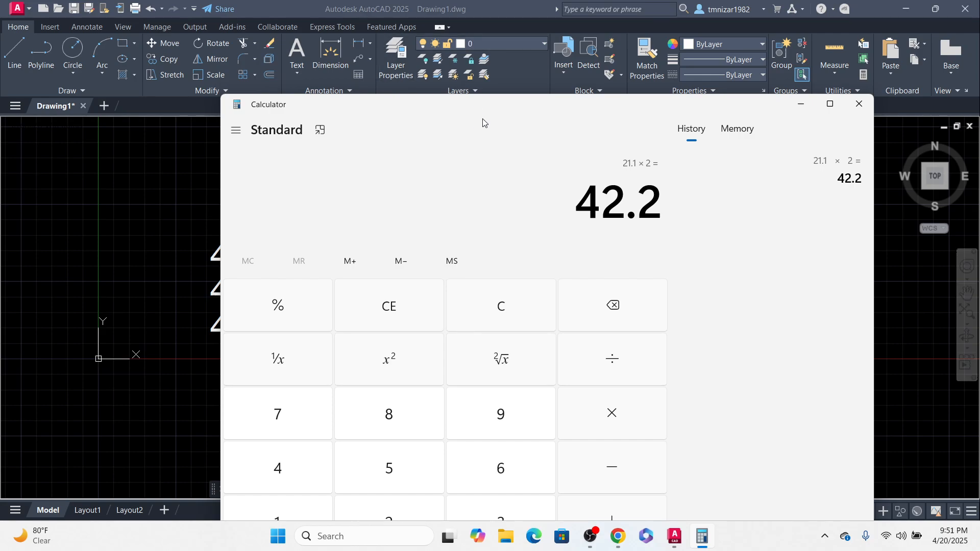
left_click_drag(485, 111, 388, 388)
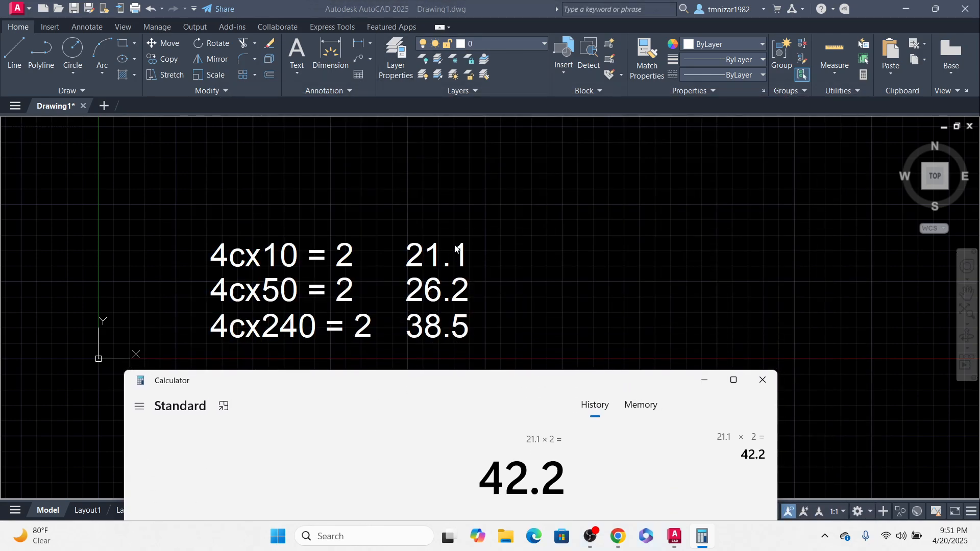
Step: Copy the column of diameter values 21.1, 26.2 and 38.5 to the right as a third column
left_click(504, 257)
left_click(422, 385)
middle_click_drag(499, 335, 479, 332)
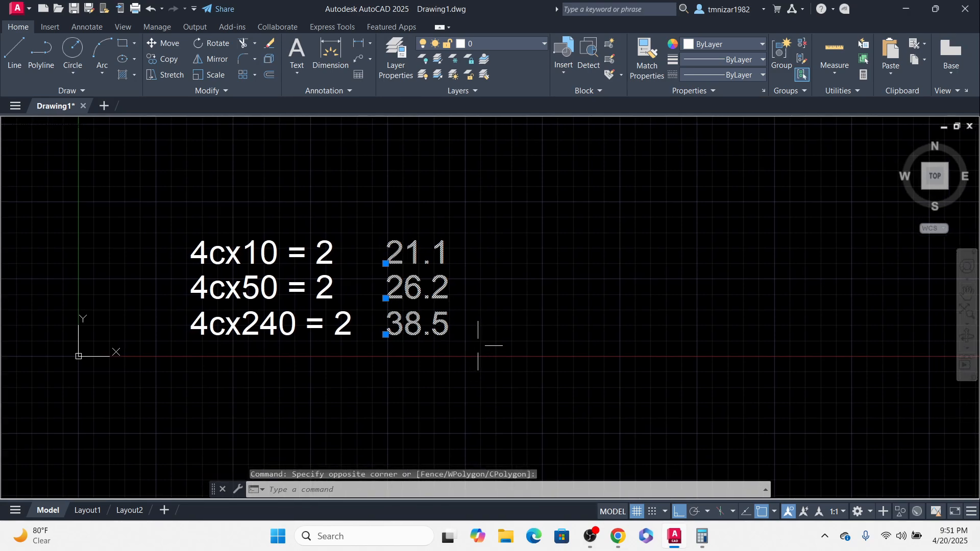
type("c")
key("Return")
left_click(518, 358)
left_click(612, 331)
key("Escape")
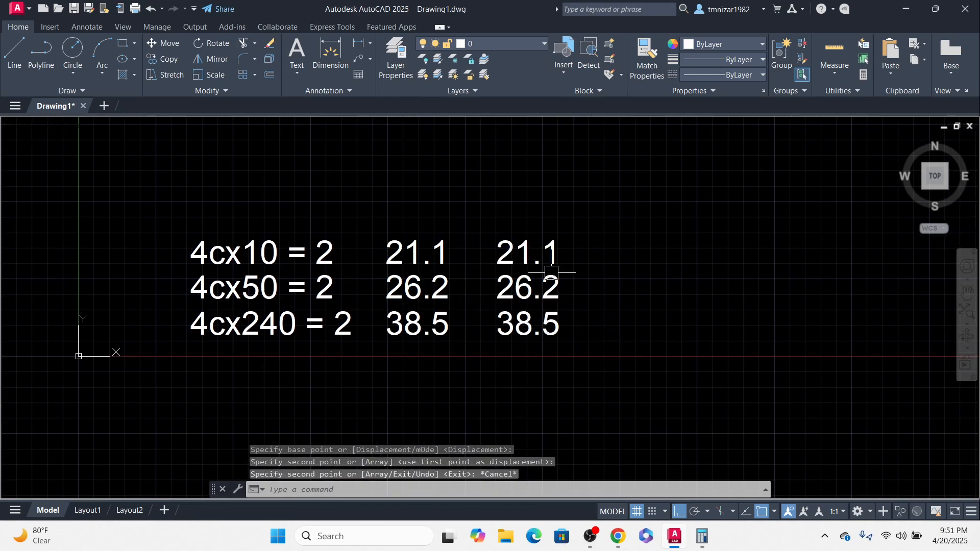
Step: Replace the first line of the new third column with 42.2
double_click(509, 250)
type("42.2")
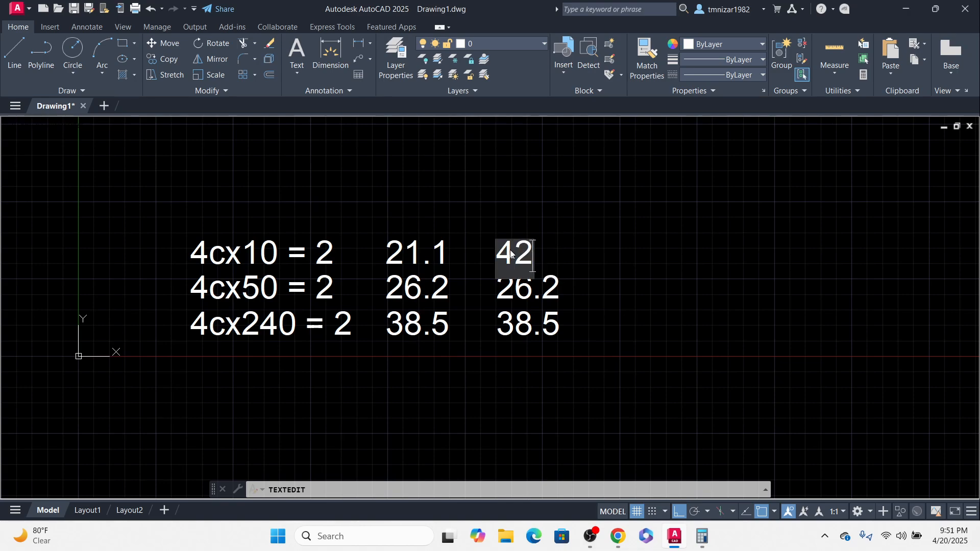
left_click(544, 311)
key("Escape")
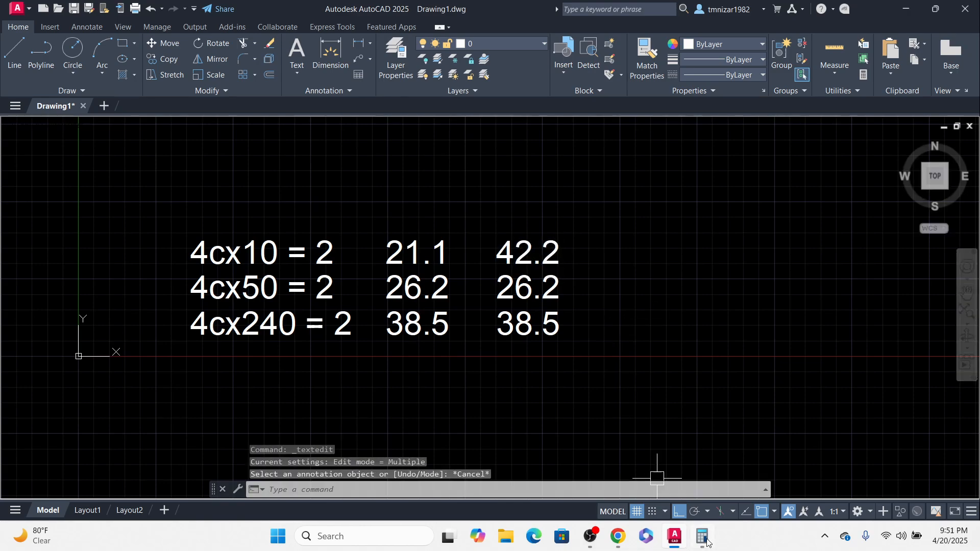
Step: Clear Calculator and compute 26.2 × 2
left_click(702, 535)
key("Escape")
type("26.2*2")
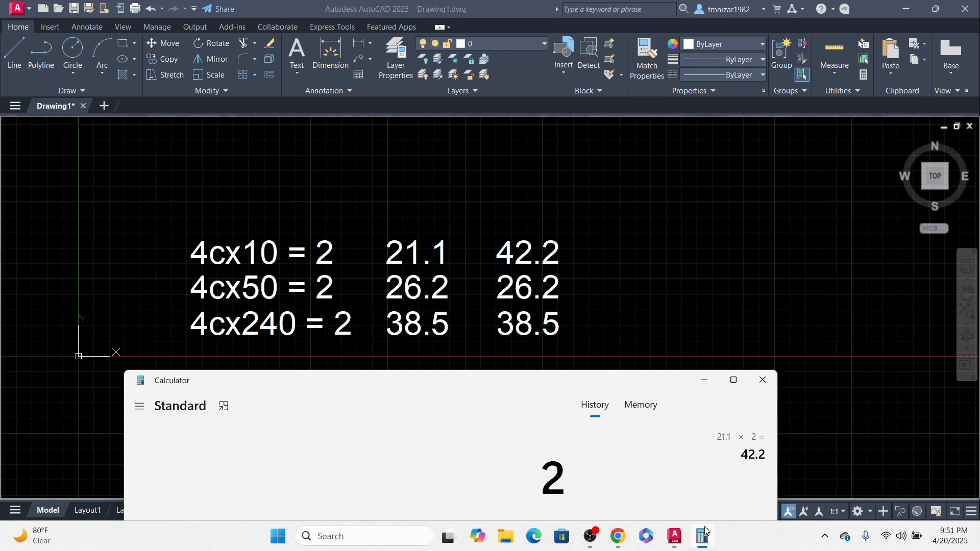
key("Return")
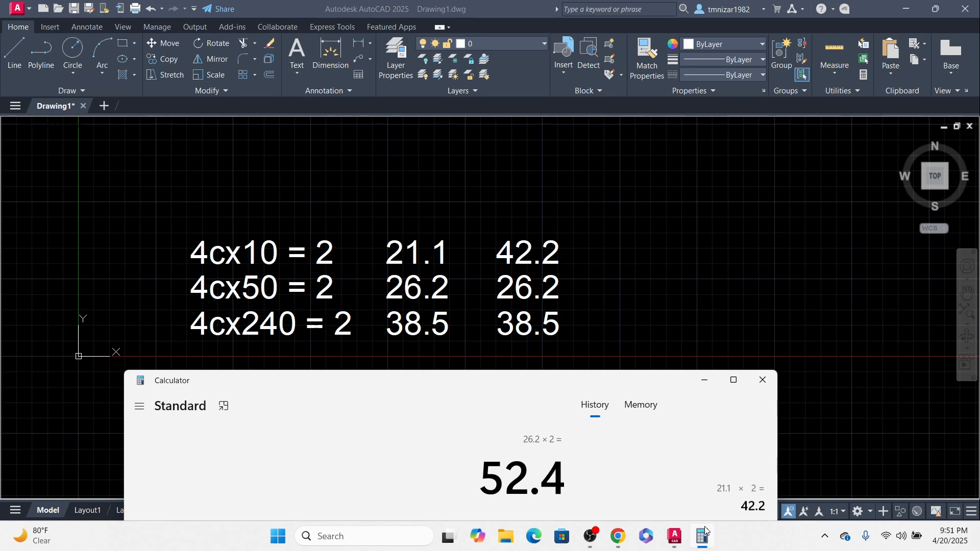
Step: Replace the second line of the third column with 52.4
left_click(592, 323)
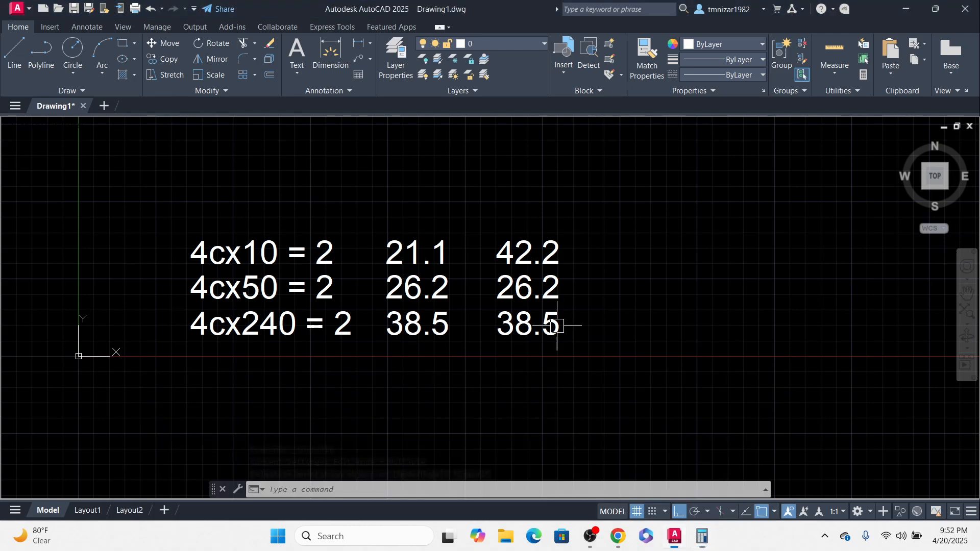
double_click(533, 299)
type("52.4")
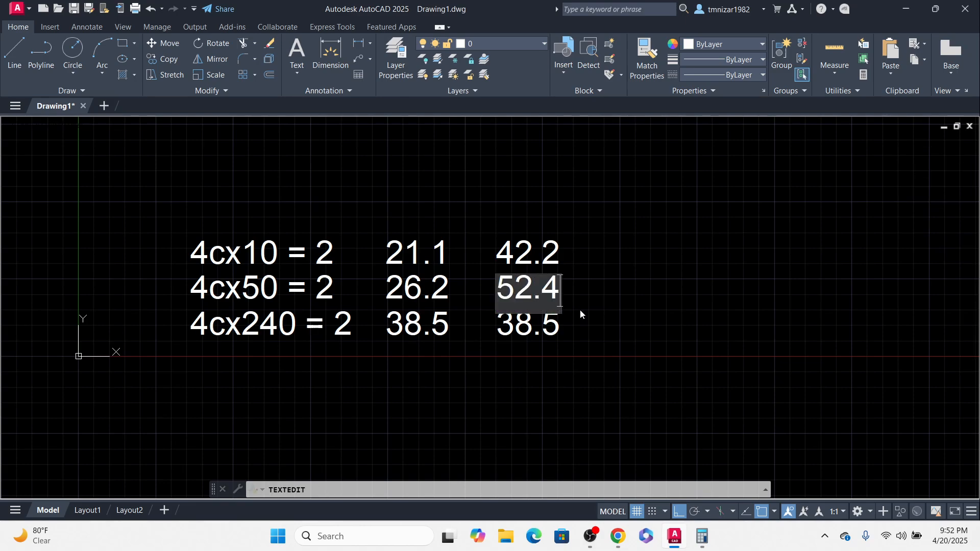
left_click(644, 401)
Step: Clear Calculator and compute 38.5 × 2
left_click(703, 537)
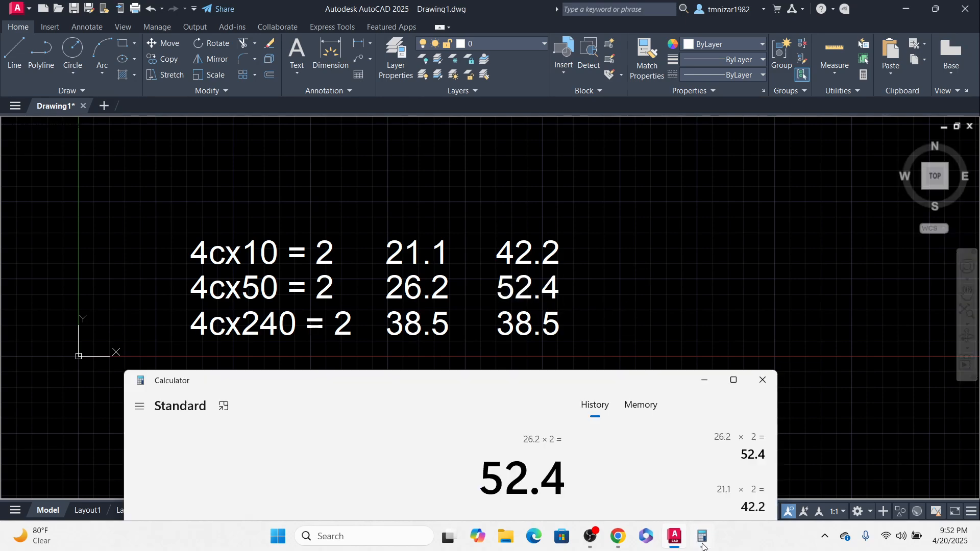
key("Escape")
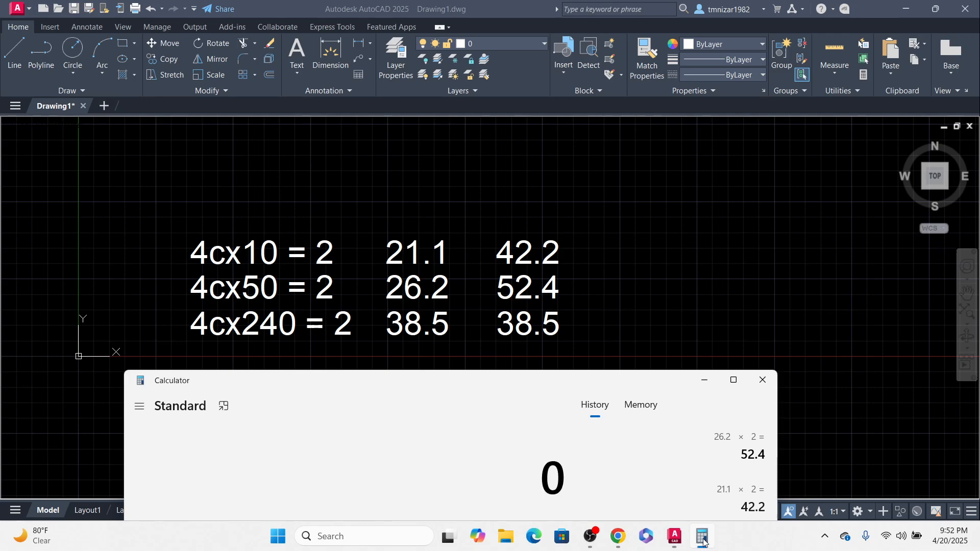
type("38.5")
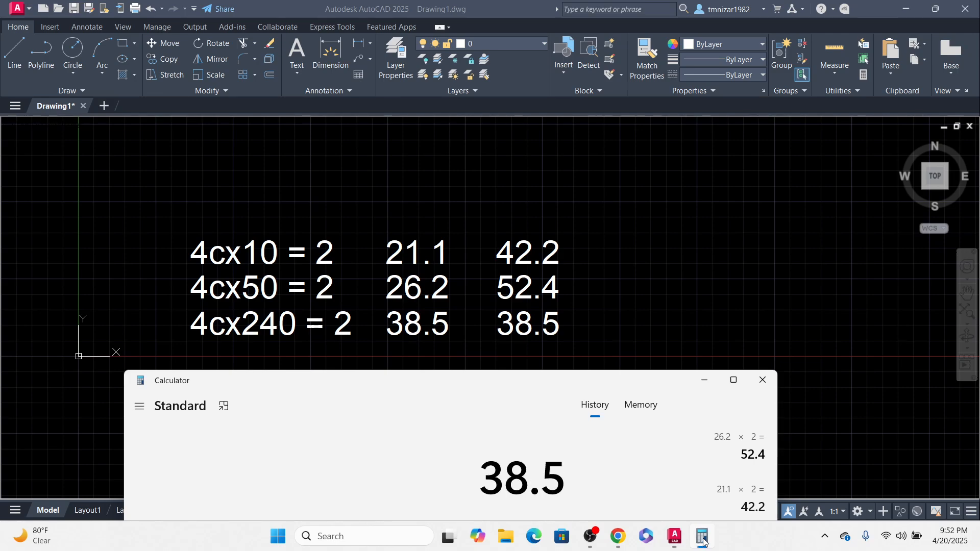
type("*2")
key("Return")
Step: Replace the third line of the third column with 77
left_click(604, 284)
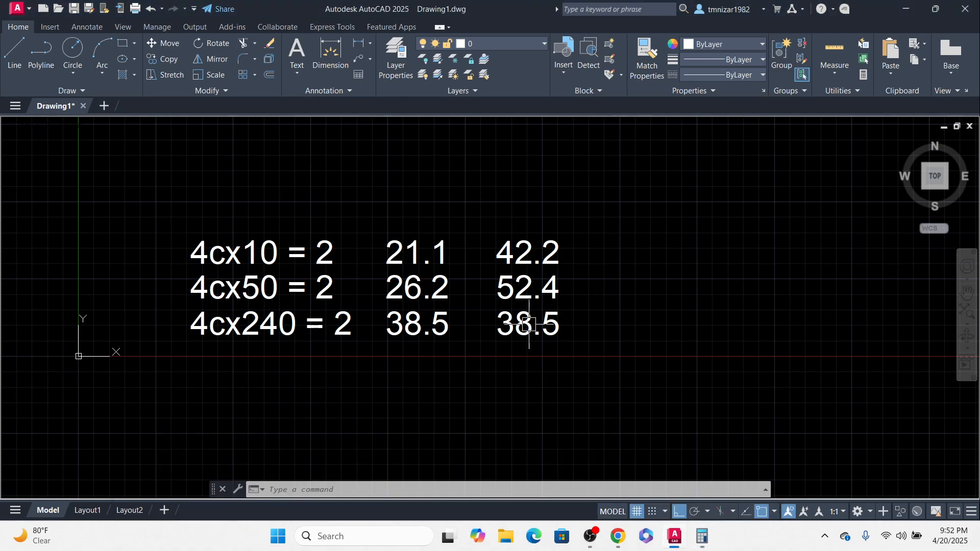
double_click(529, 325)
type("77")
key("Return")
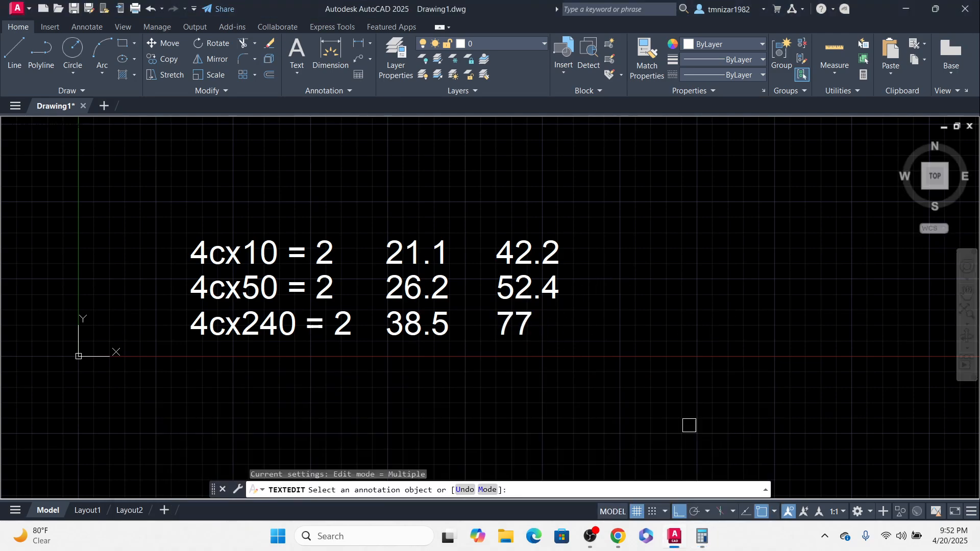
Step: Clear Calculator and add 42.2, 52.4 and 77 together
left_click(702, 537)
key("Escape")
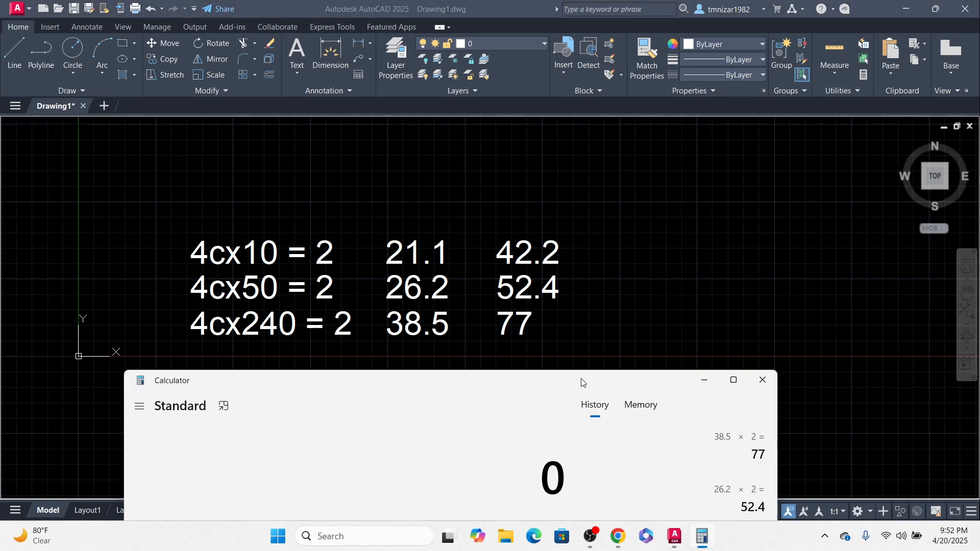
key("4")
key("5")
key("BackSpace")
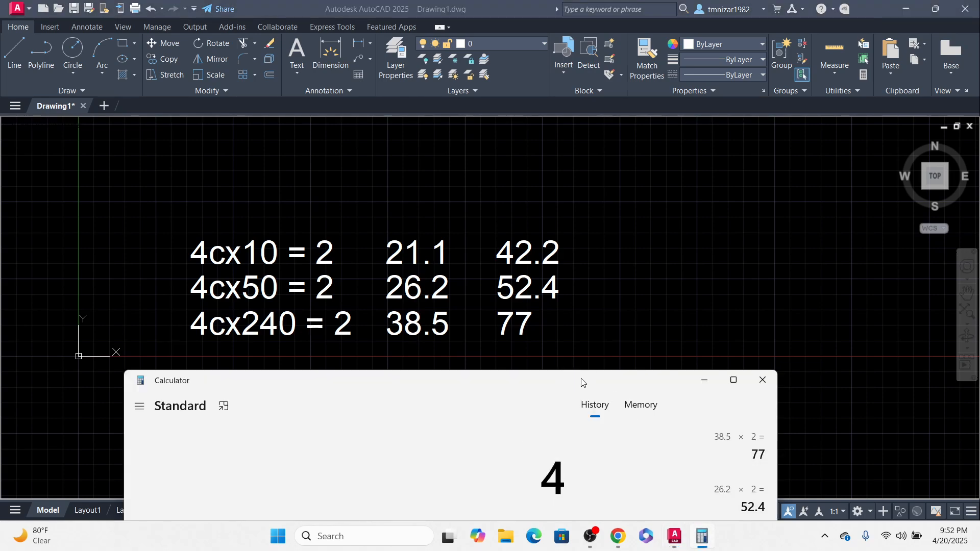
type("2.2 +")
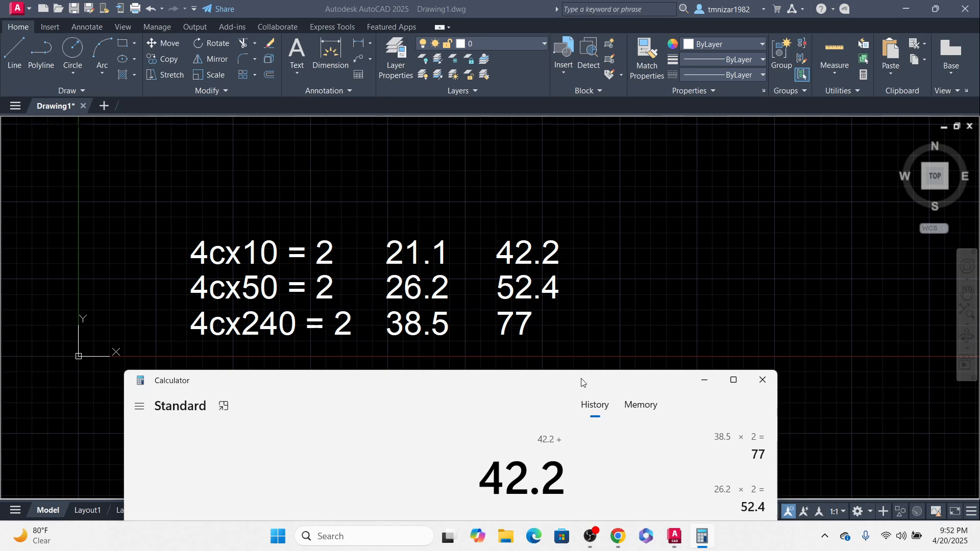
type("52.4")
key("plus")
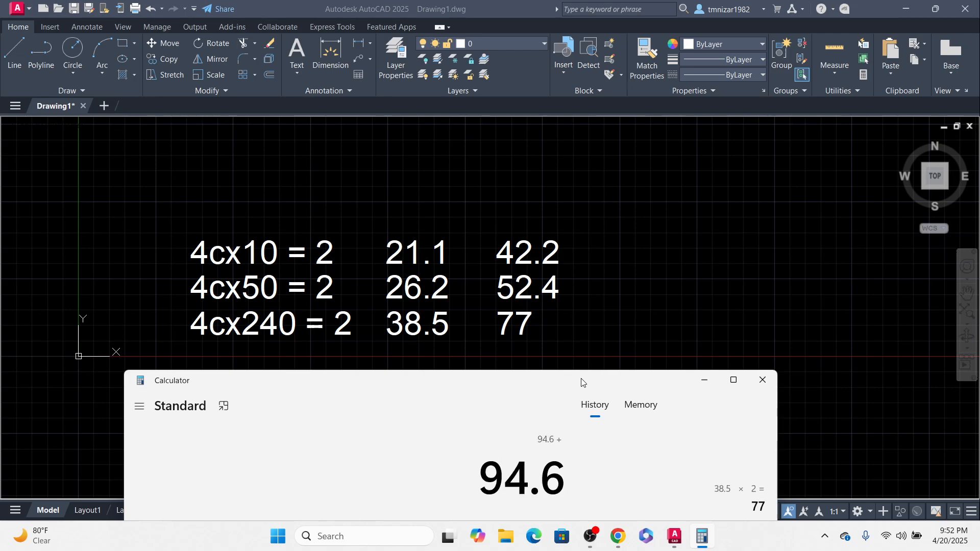
type("77")
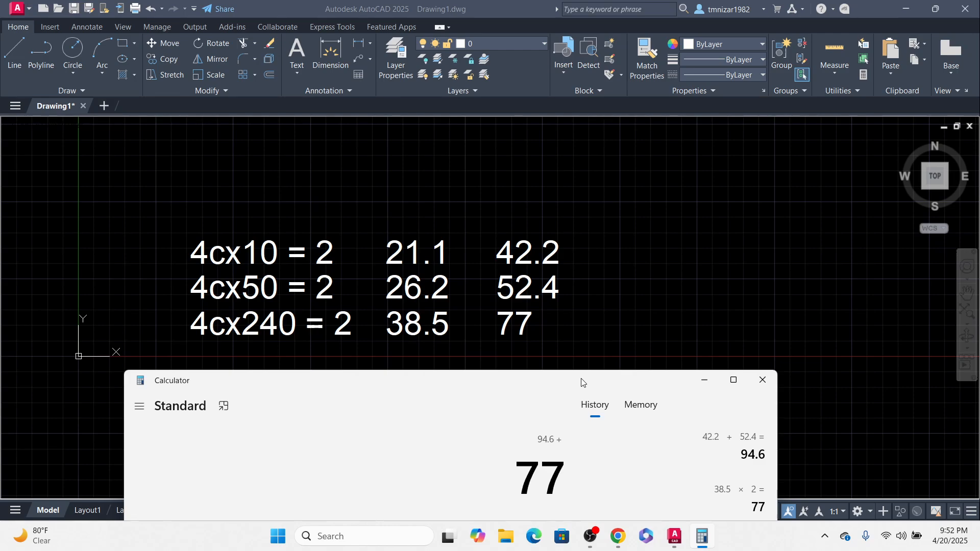
key("plus")
Step: Multiply the running total by 2 in Calculator, then minimize it
left_click_drag(582, 382, 550, 188)
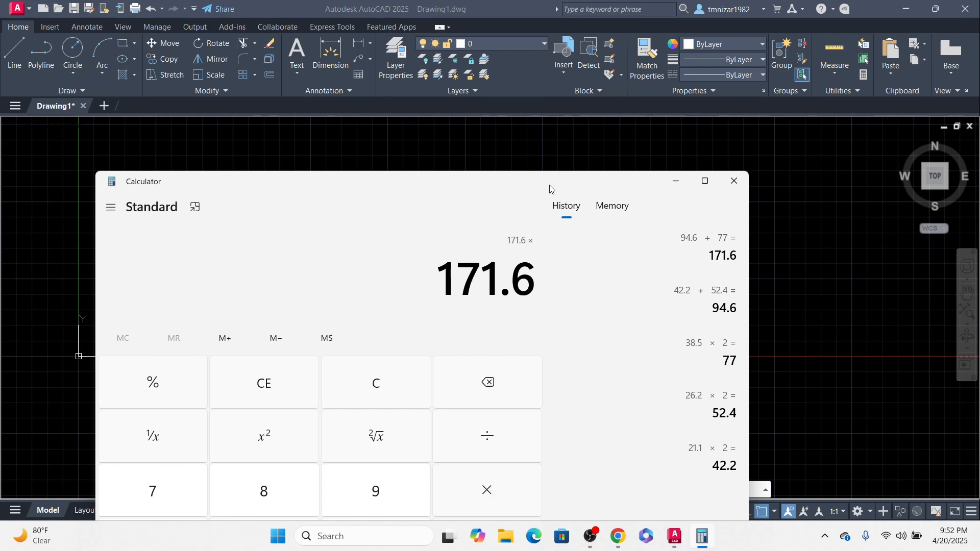
type("2")
key("Return")
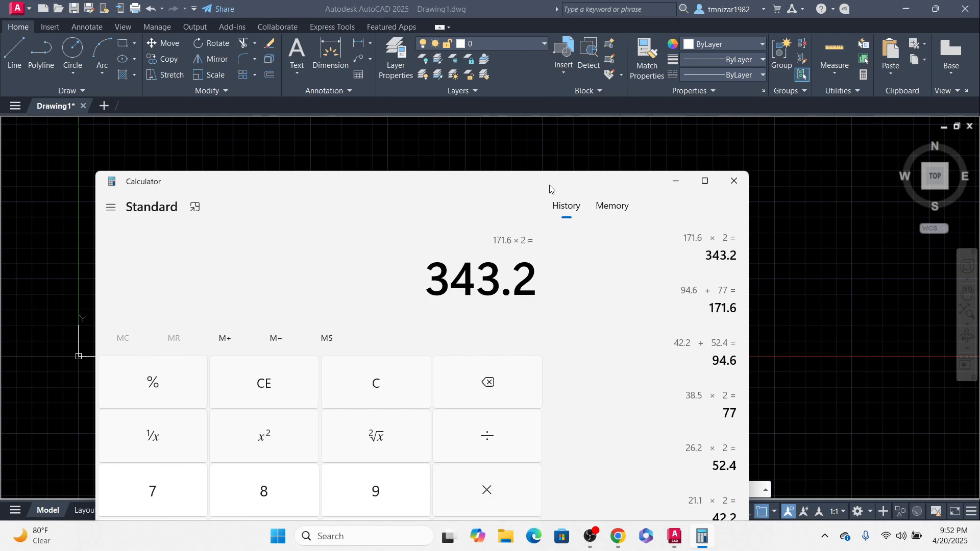
left_click(666, 183)
key("Escape")
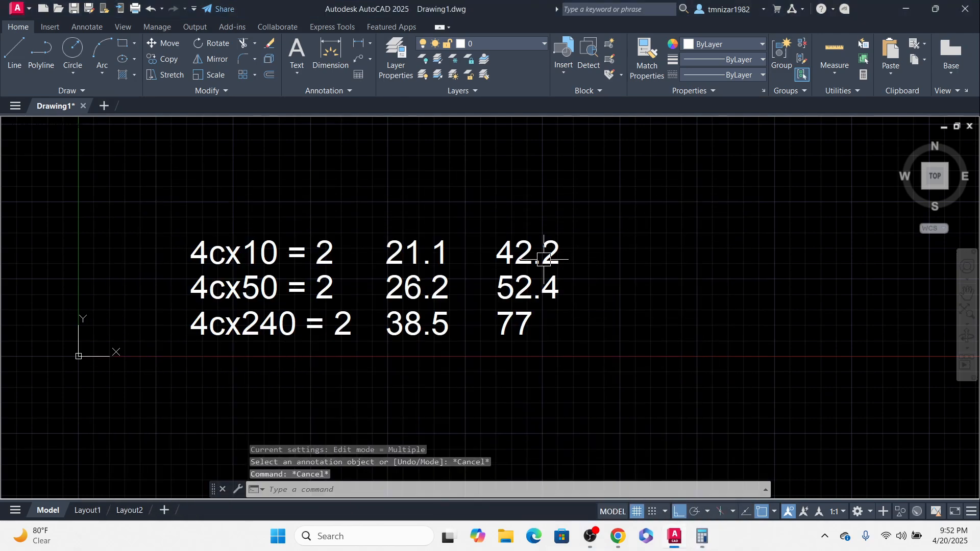
Step: Copy the 42.2 text into a new fourth column to its right
left_click(536, 254)
type("co")
key("Return")
left_click(582, 266)
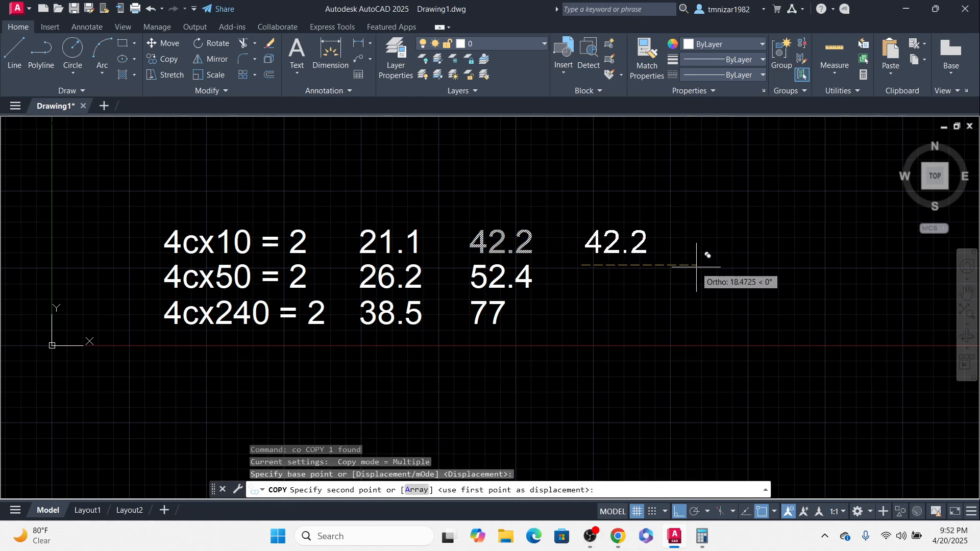
left_click(698, 265)
key("Escape")
Step: Replace the copied fourth-column text with 343.2
left_click(701, 540)
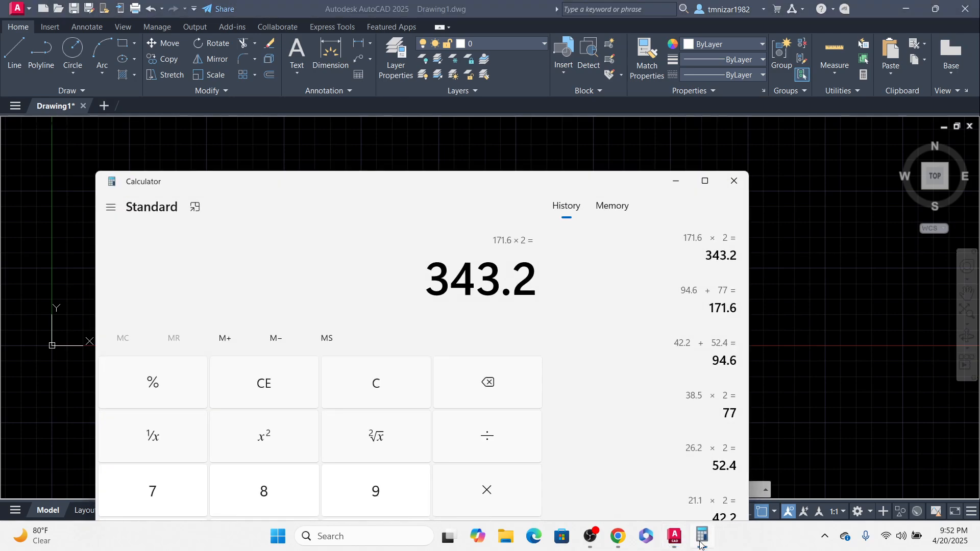
left_click(700, 540)
double_click(634, 250)
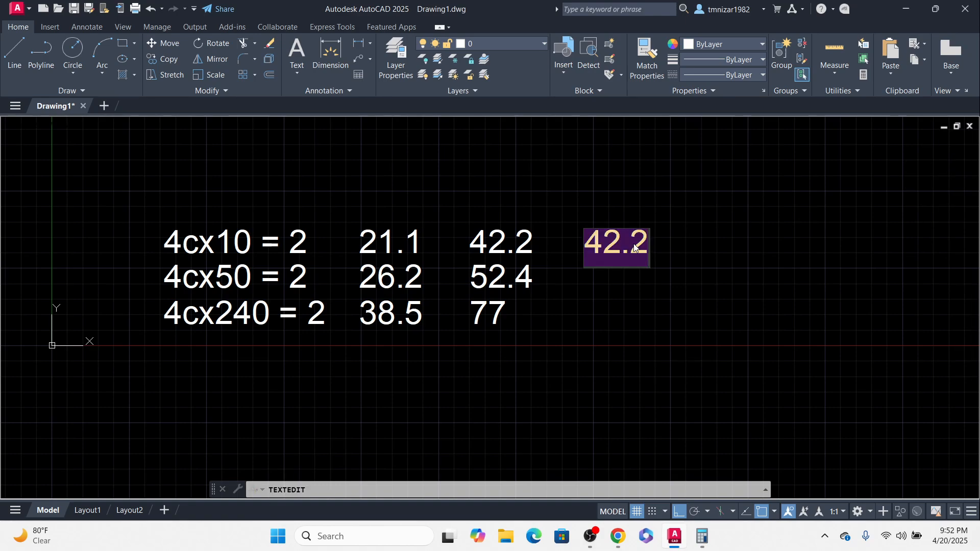
type("343.2")
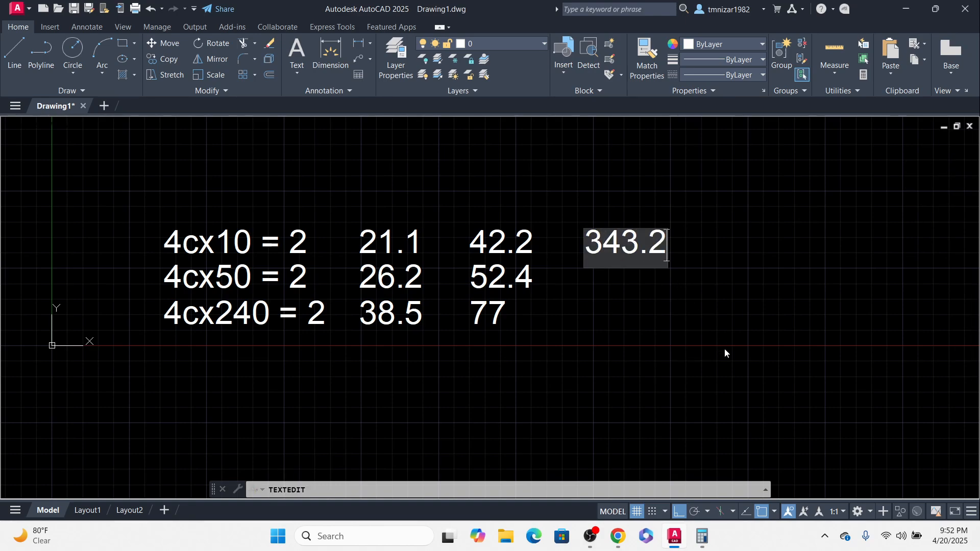
Step: Clear Calculator and compute 342.2 × 0.2, then minimize it
left_click(702, 540)
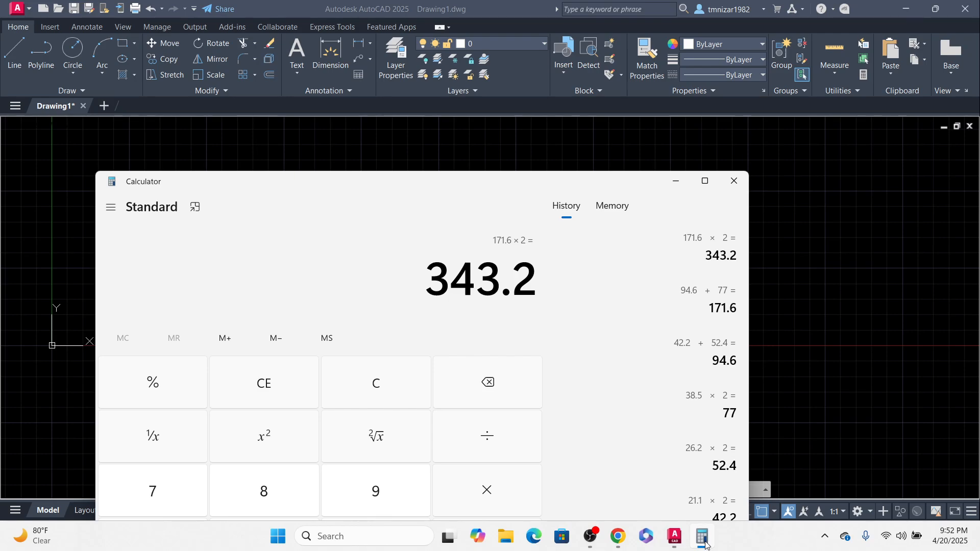
left_click(702, 539)
left_click(702, 540)
left_click_drag(473, 185, 469, 129)
key("Escape")
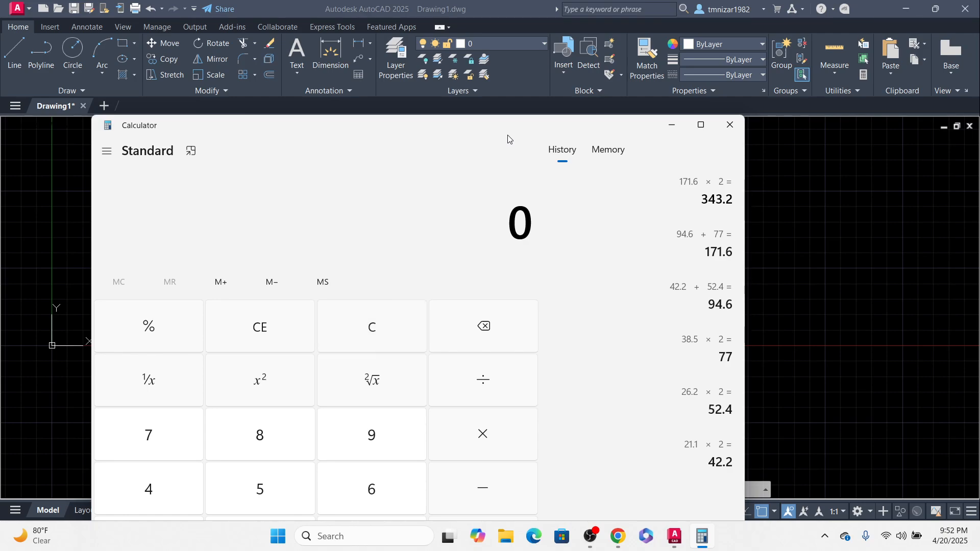
type("342.")
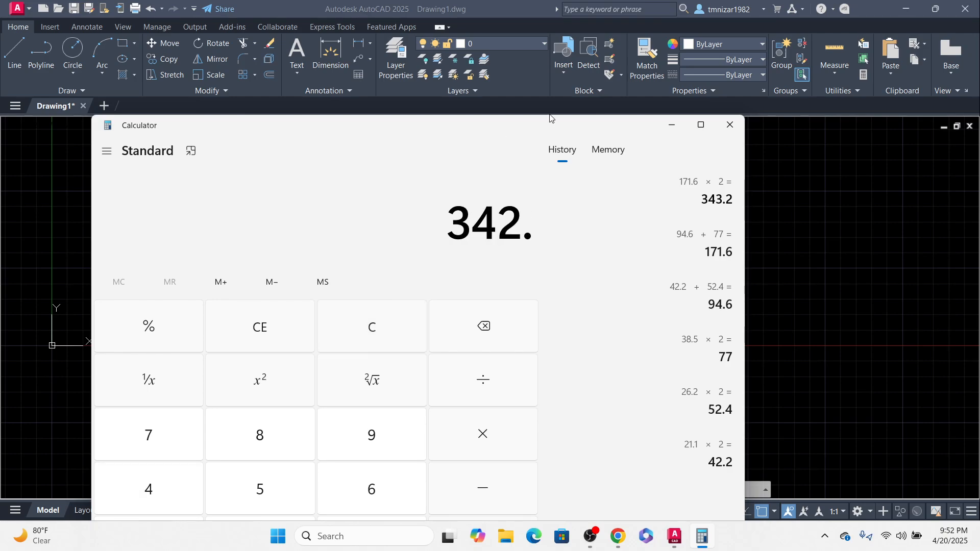
left_click_drag(550, 118, 563, 207)
type("2 × 0.2")
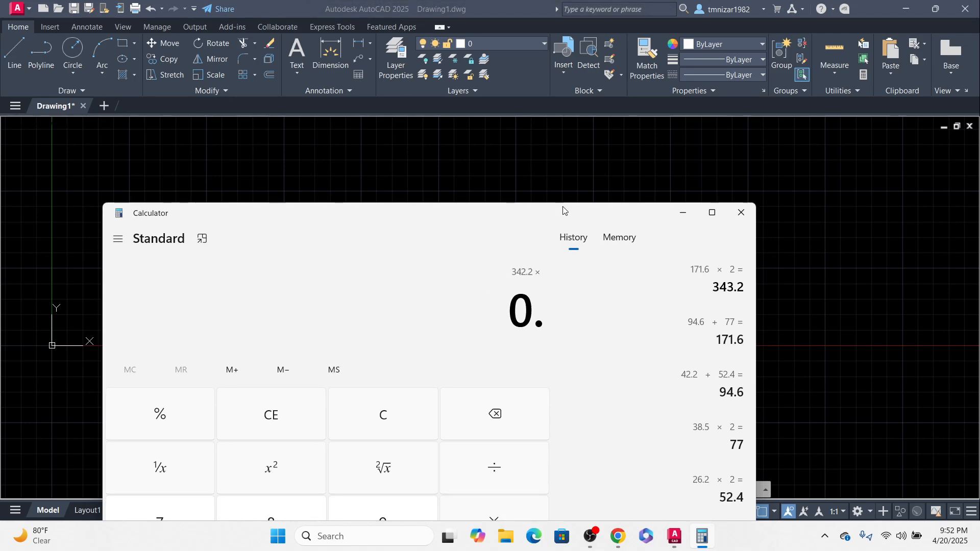
key("Return")
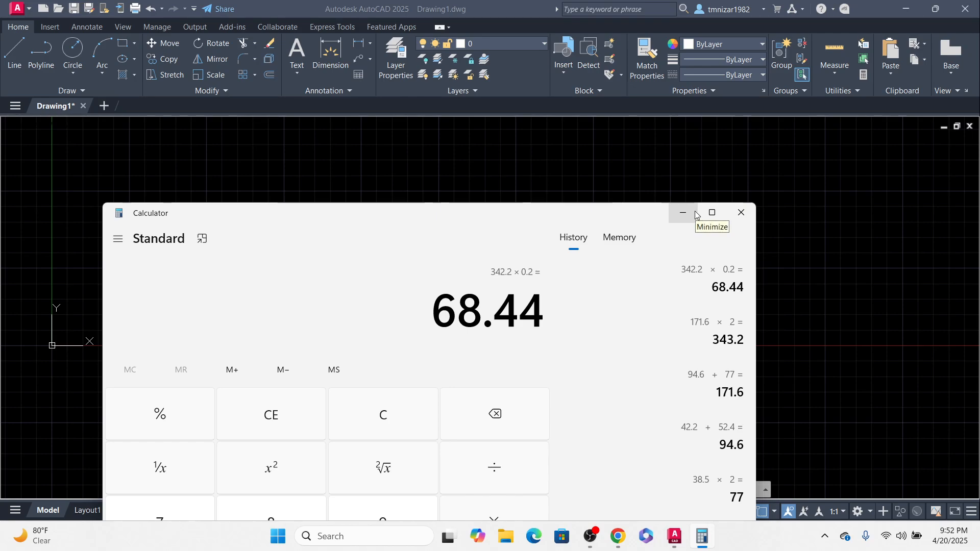
left_click(695, 211)
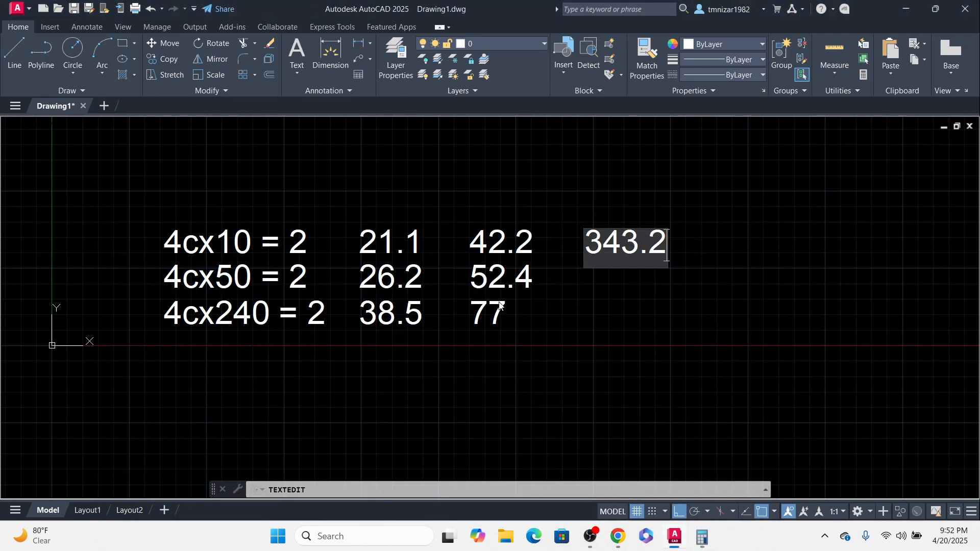
Step: Copy the 343.2 text one line down in the fourth column
left_click(691, 296)
key("Escape")
left_click(625, 238)
middle_click_drag(773, 327, 759, 323)
type("co")
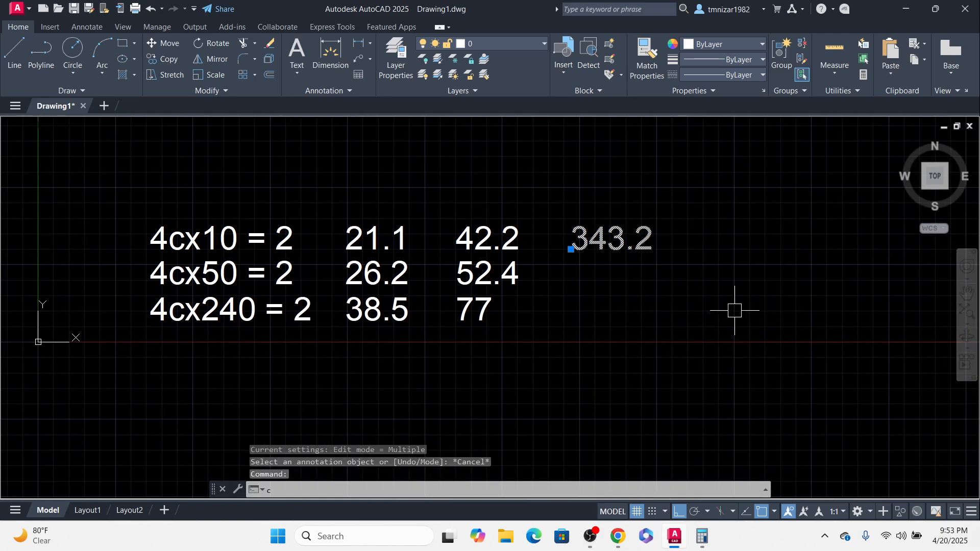
key("space")
left_click(725, 290)
left_click(729, 323)
key("Escape")
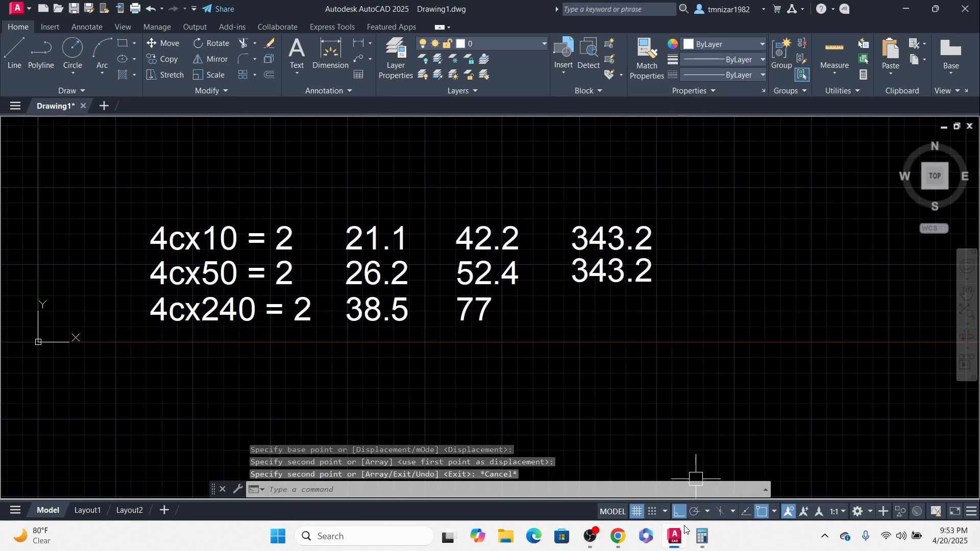
Step: Replace the copied text under 343.2 with 68.44
left_click(703, 537)
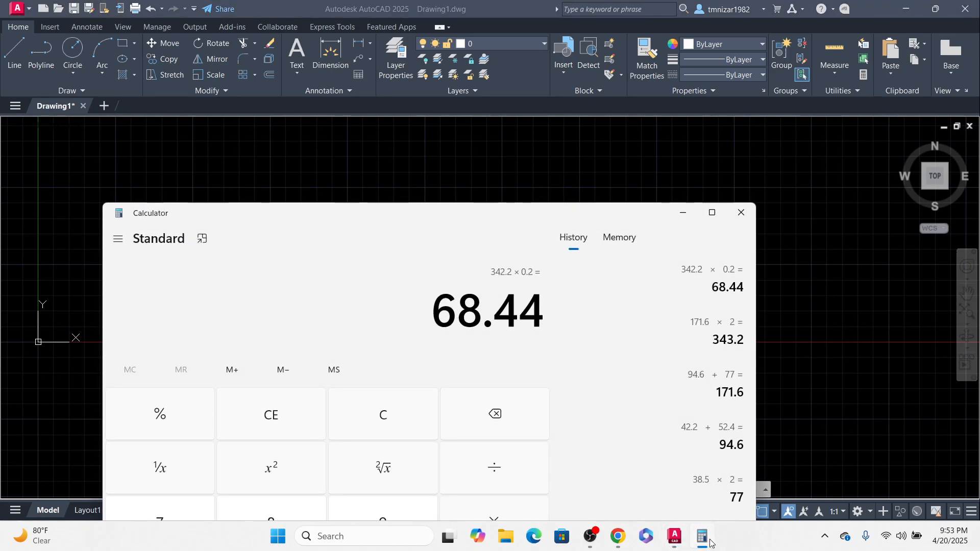
left_click(709, 541)
double_click(605, 271)
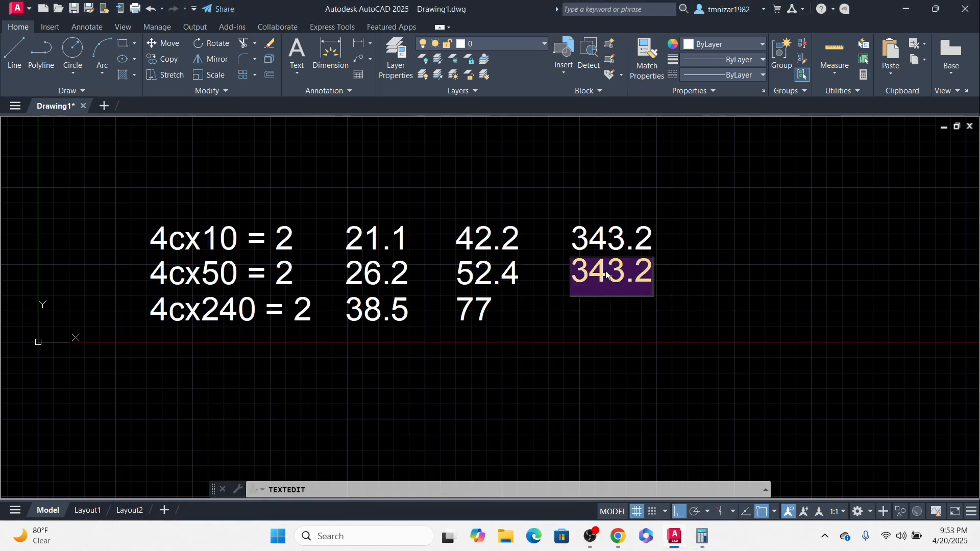
type("65.")
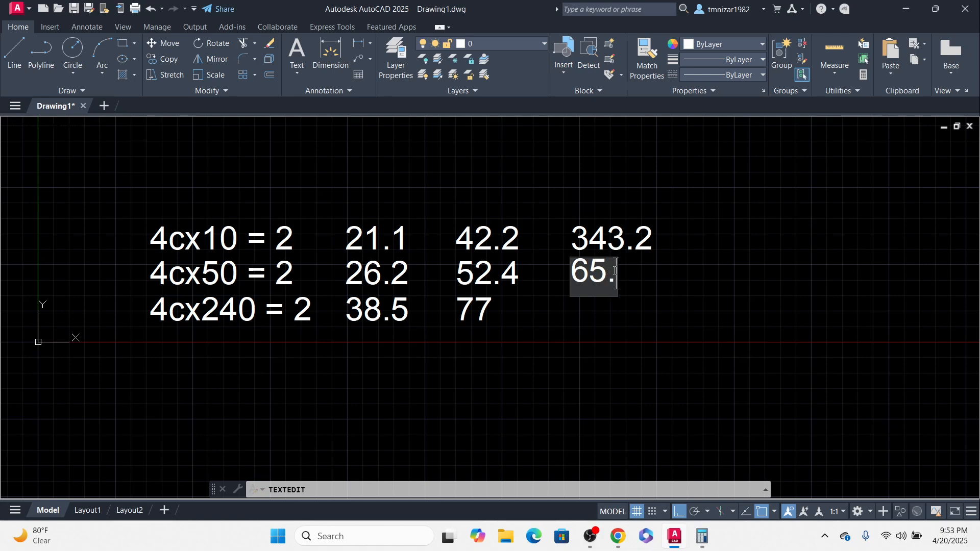
key("BackSpace")
key("BackSpace")
type("8.44")
left_click(657, 324)
Step: Add 68.44 and 343.2 together in Calculator
left_click(702, 544)
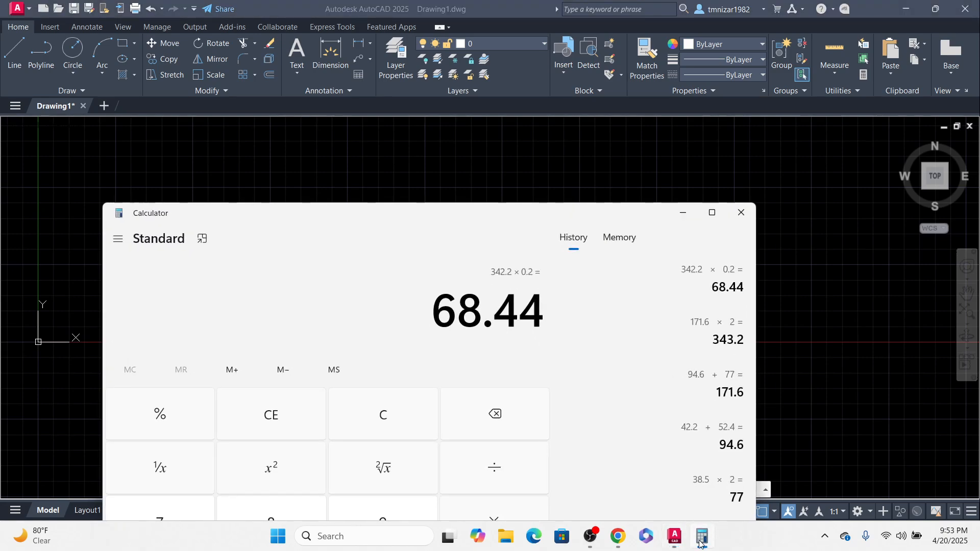
key("plus")
left_click_drag(578, 213, 560, 380)
type("343")
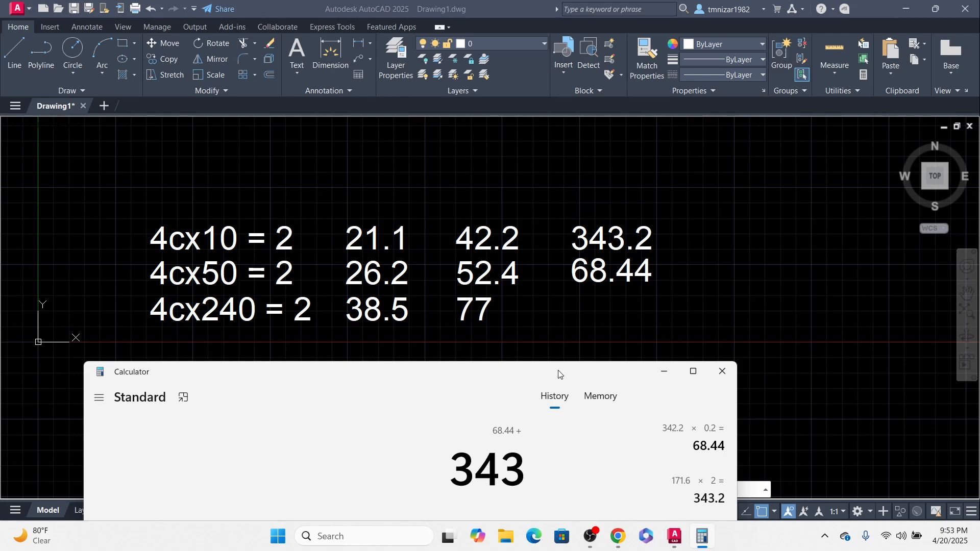
type(".2+")
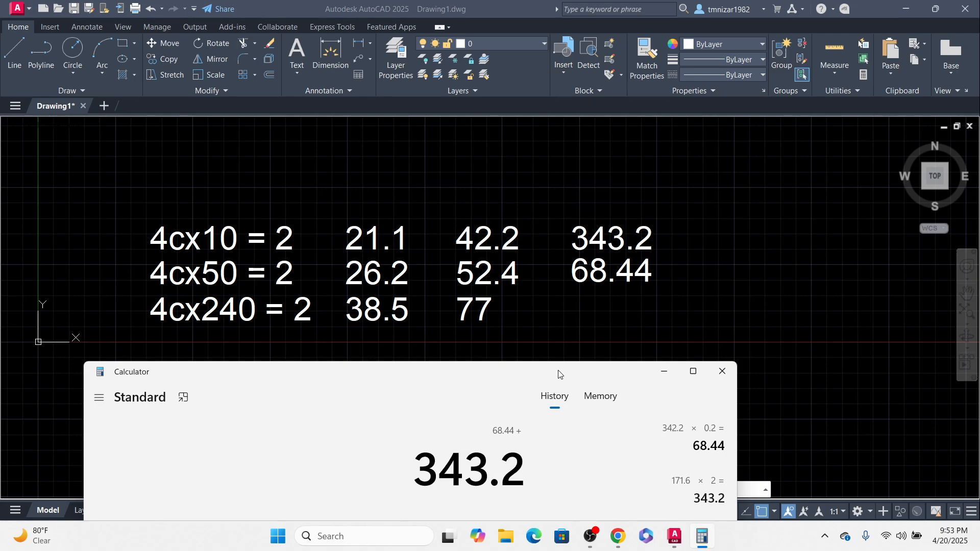
left_click(571, 357)
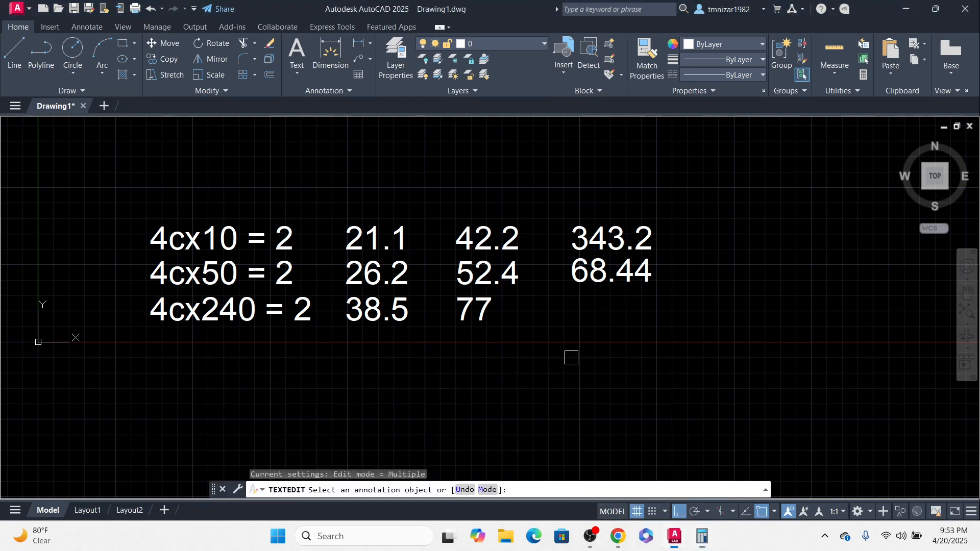
key("Escape")
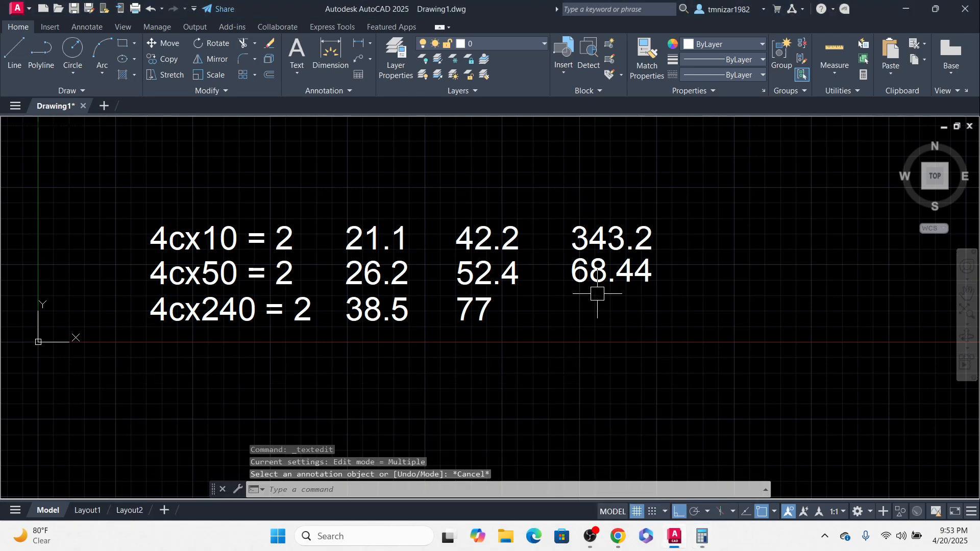
Step: Draw a horizontal polyline about 19 units long beneath the 68.44 text
type("pl")
key("Return")
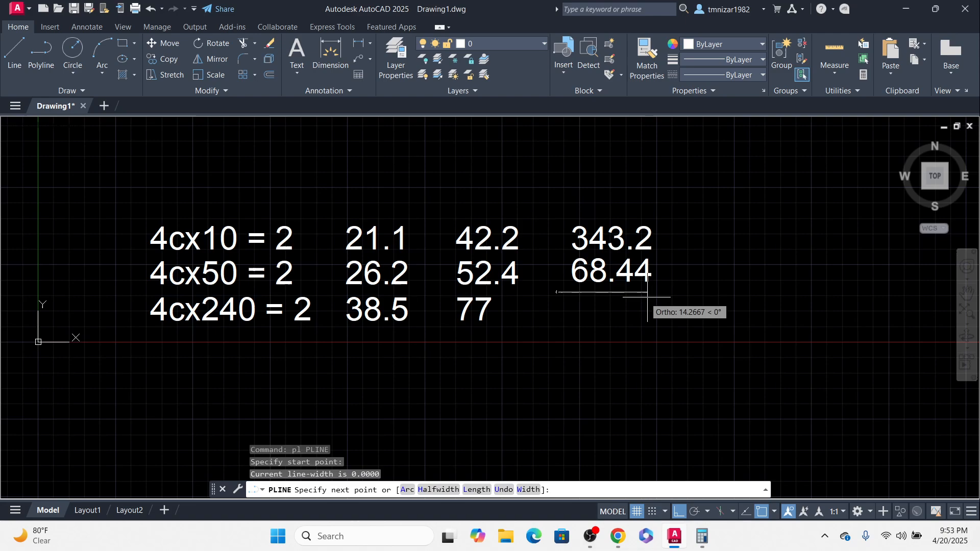
left_click(674, 296)
key("Escape")
Step: Copy the 68.44 text below the new line
type("c")
key("Return")
left_click(704, 280)
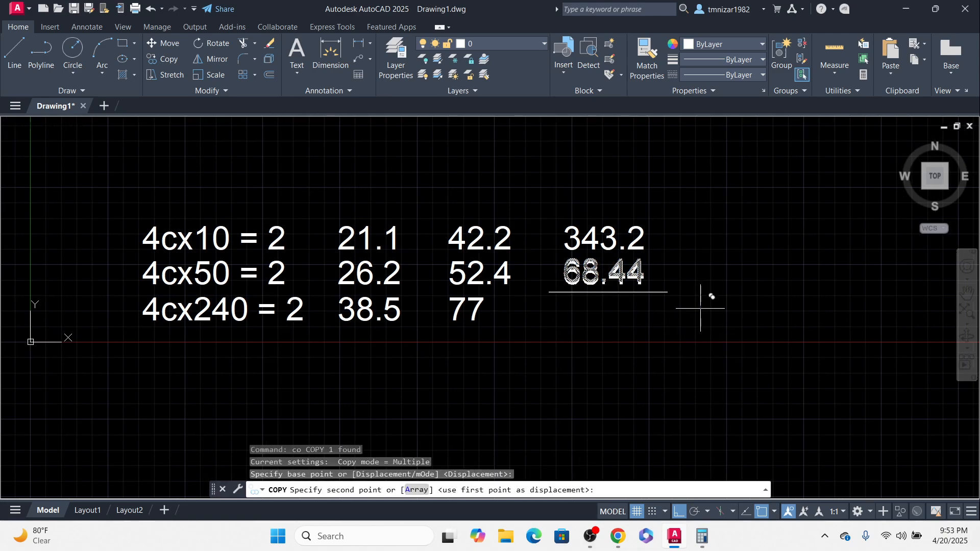
left_click(703, 332)
key("Escape")
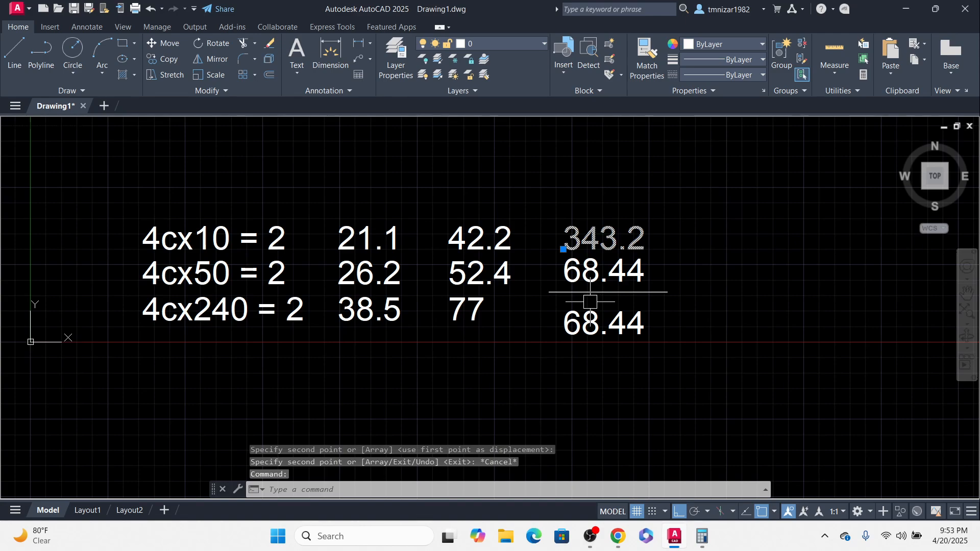
Step: Replace the copied text below the line with 411.64
left_click(703, 536)
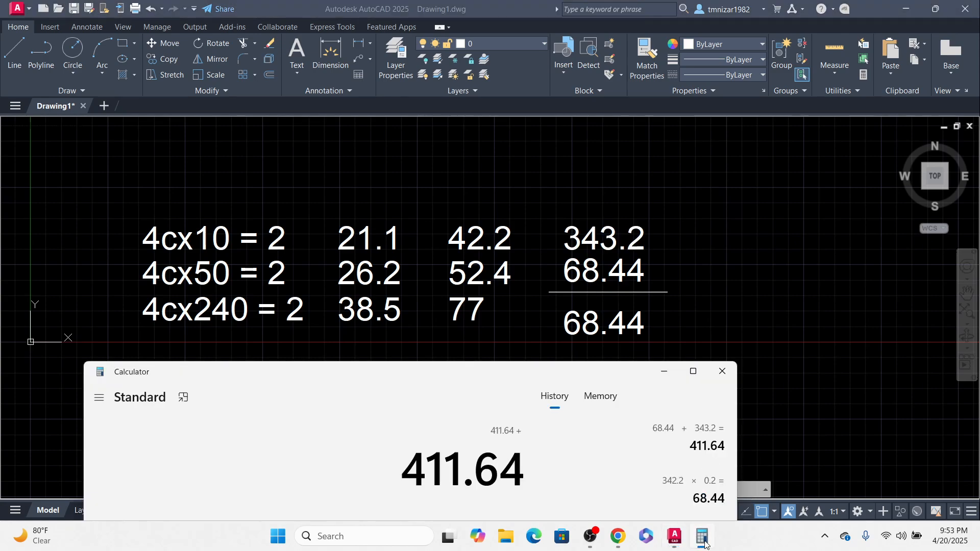
left_click(703, 537)
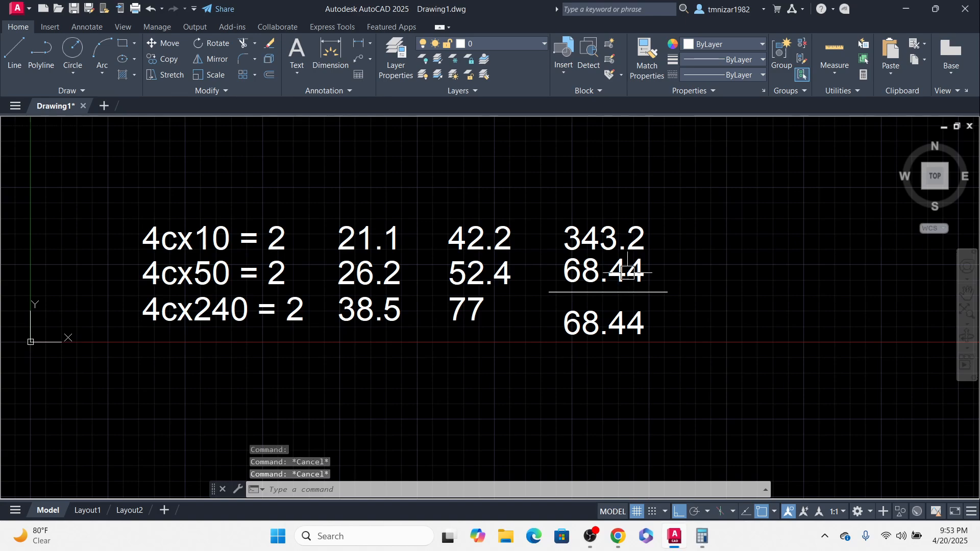
double_click(635, 327)
type("411.64")
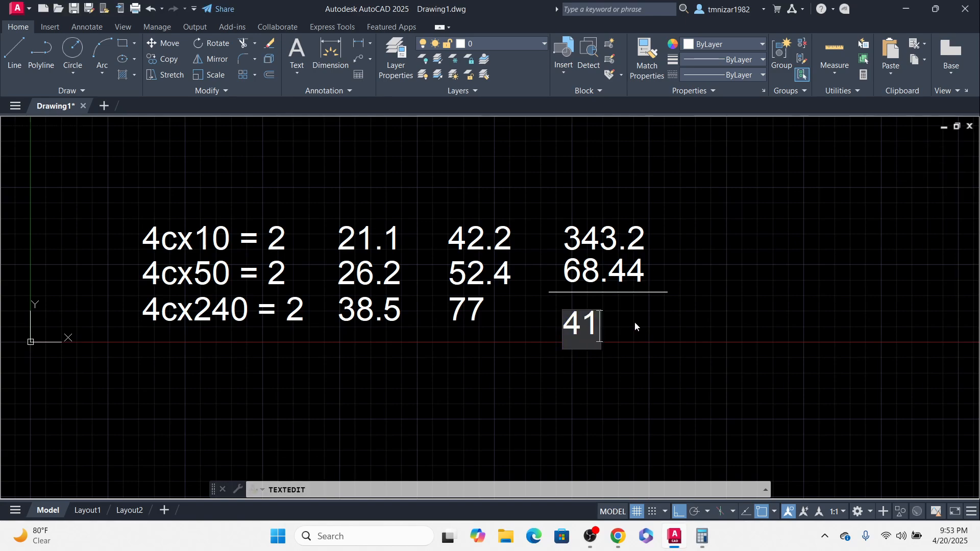
left_click(758, 242)
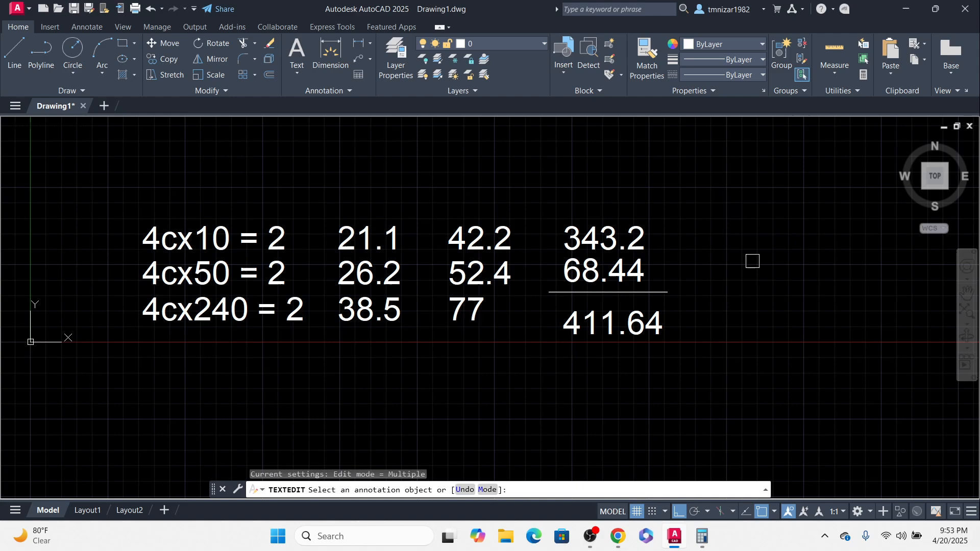
key("Escape")
key("Escape")
middle_click_drag(337, 255, 396, 256)
left_click(459, 210)
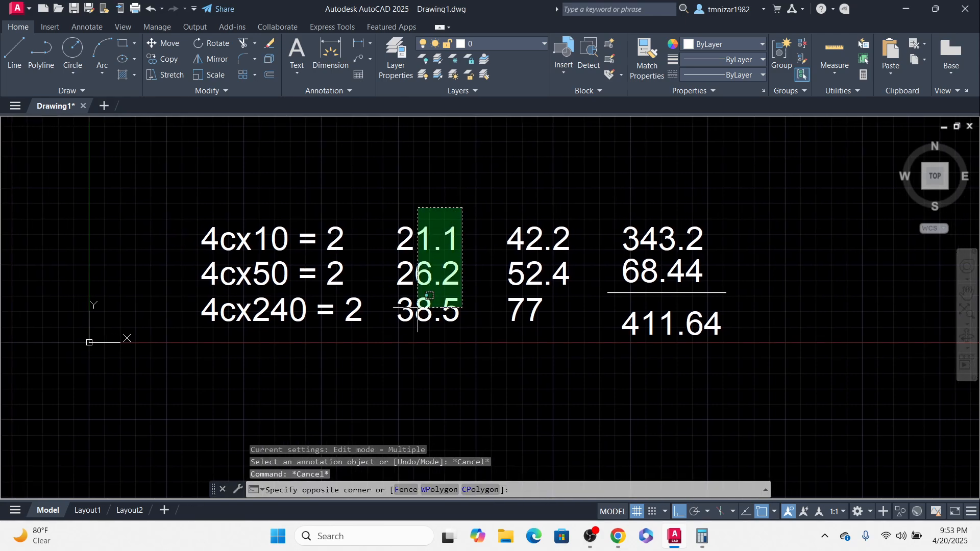
left_click(398, 350)
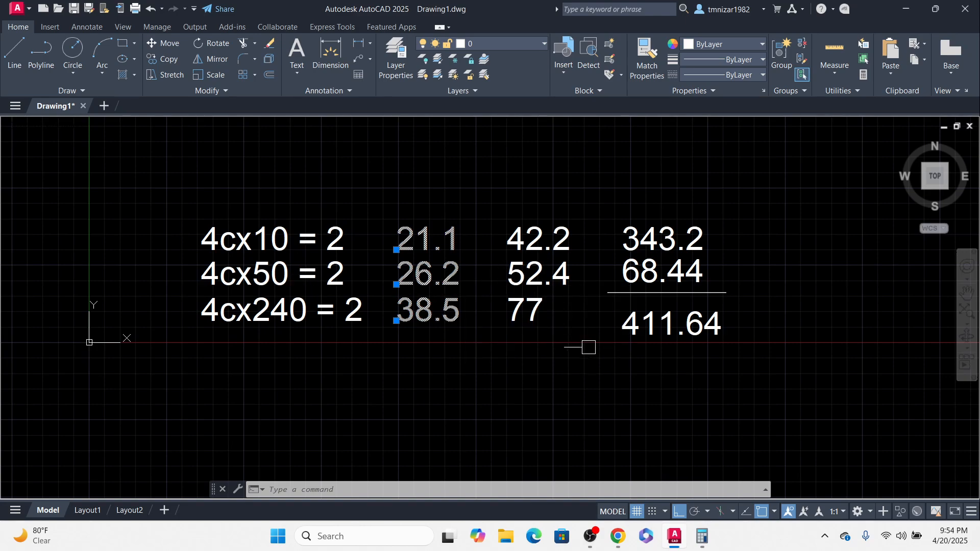
key("Escape")
key("Escape")
Step: Copy the horizontal line to sit beneath 77 in the third column
left_click(658, 293)
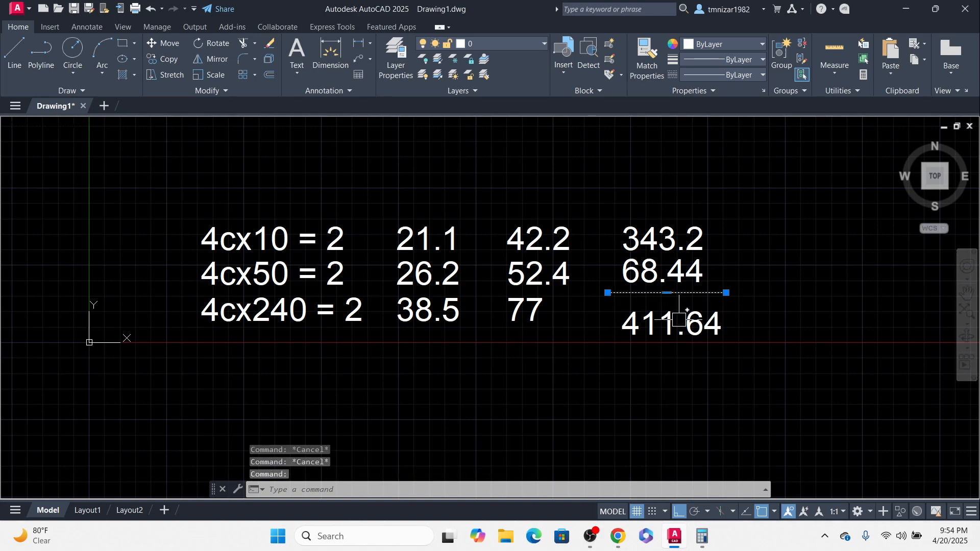
type("co")
key("Return")
left_click(623, 336)
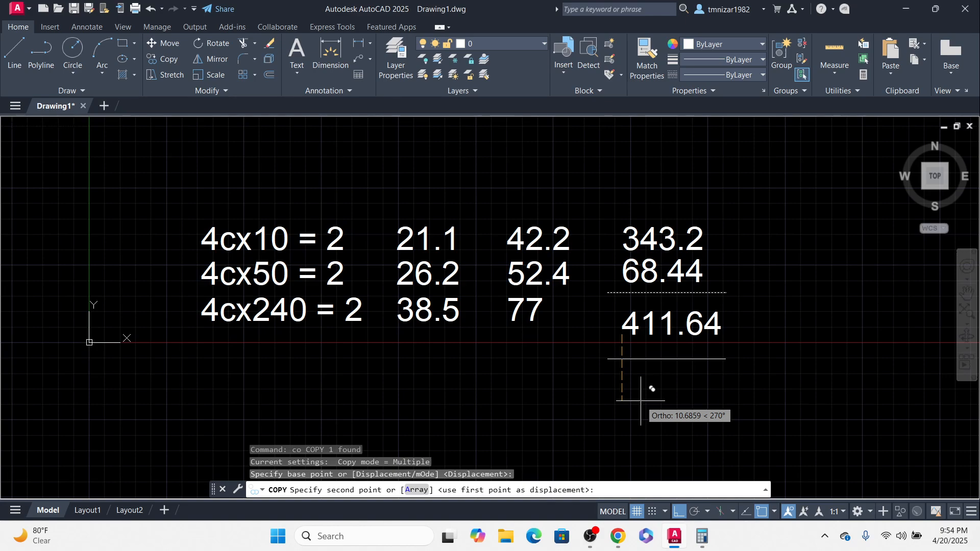
key("F9")
key("F9")
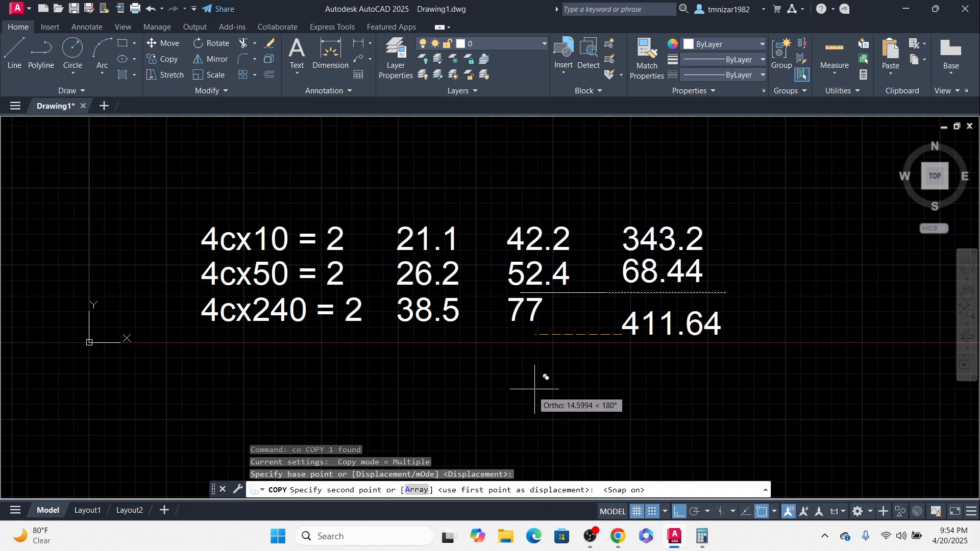
key("F8")
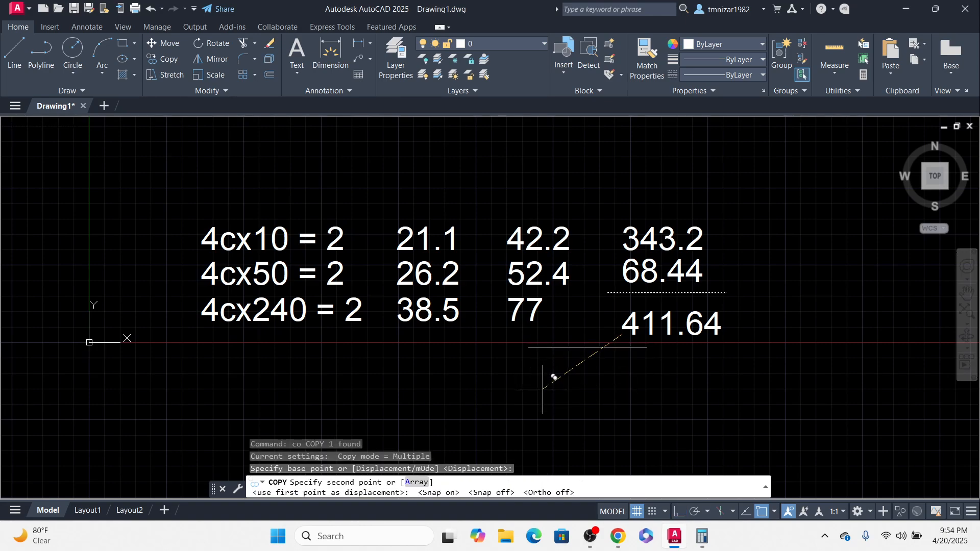
left_click(498, 371)
key("Escape")
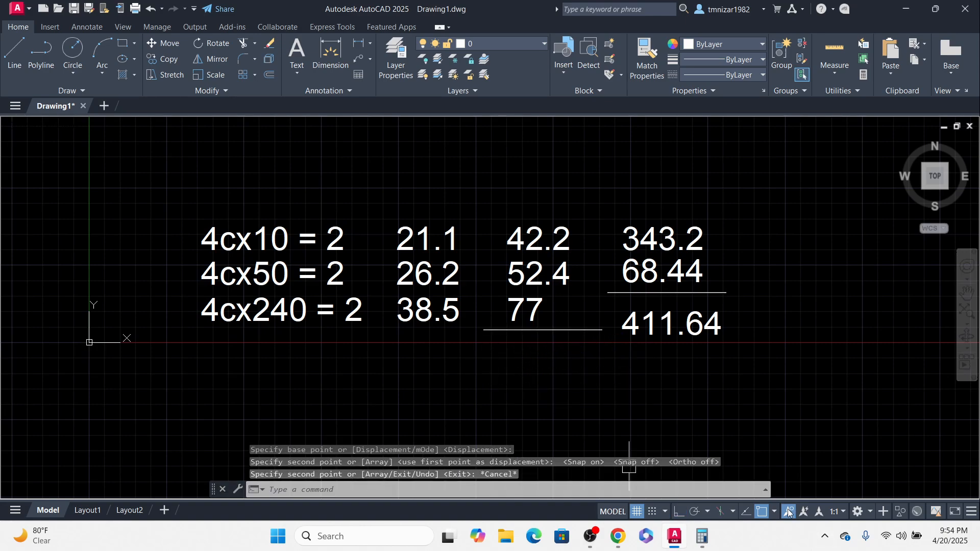
Step: Open Calculator and clear it
left_click(701, 535)
key("Escape")
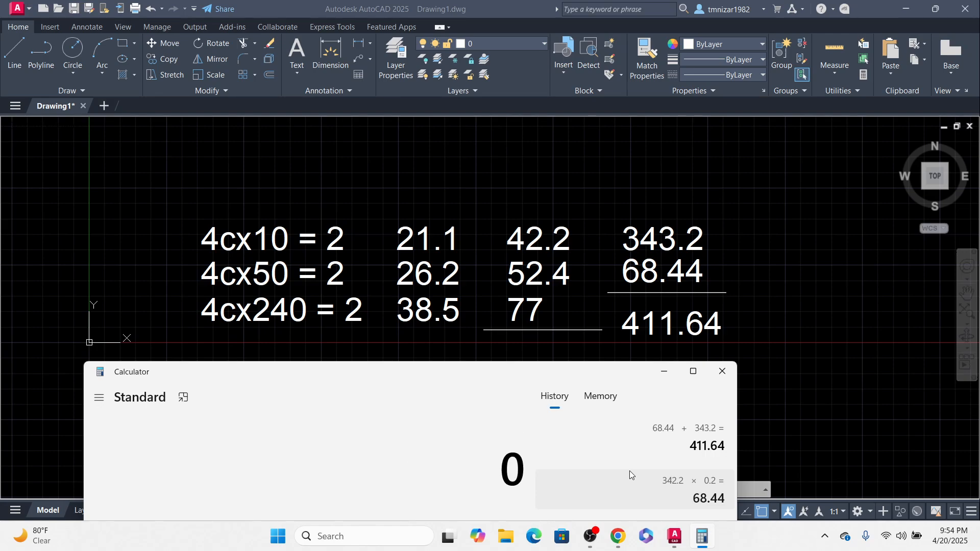
Step: Add 42.2, 52.4 and 77 in Calculator, then multiply the sum by 2
type("42.2")
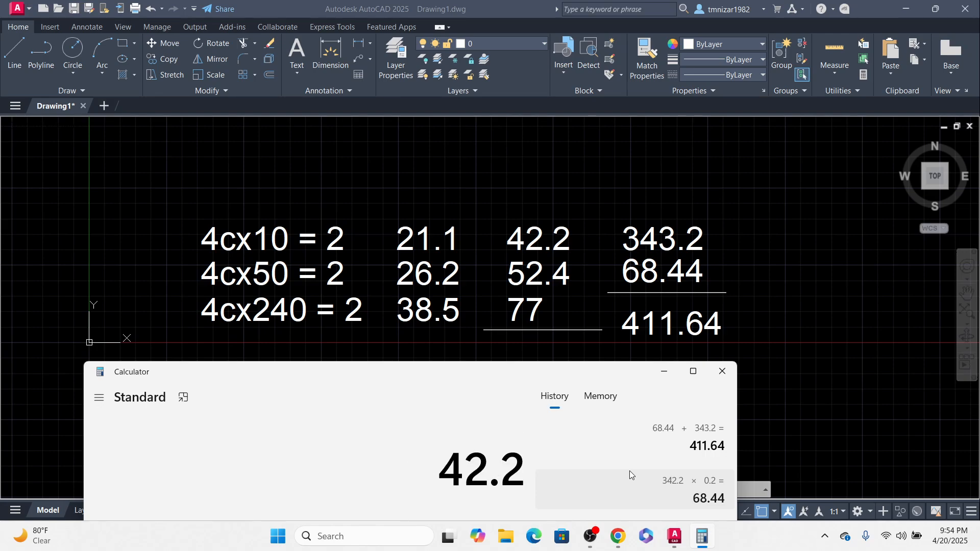
key("plus")
type("52.")
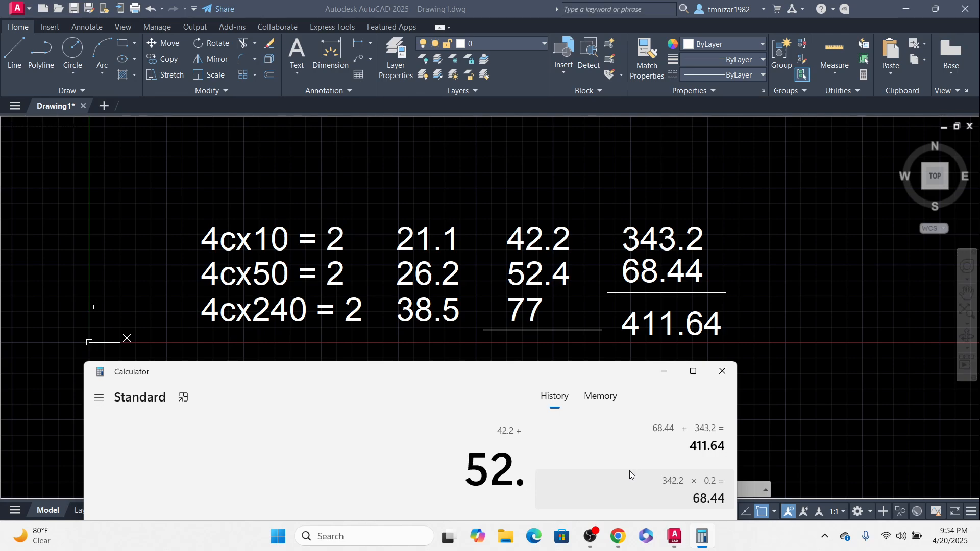
type("4")
key("plus")
type("77")
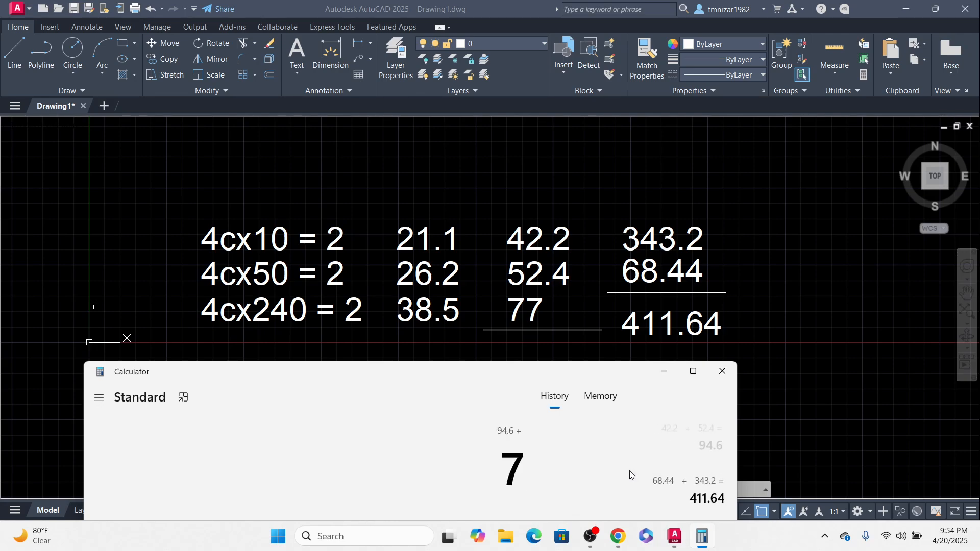
key("plus")
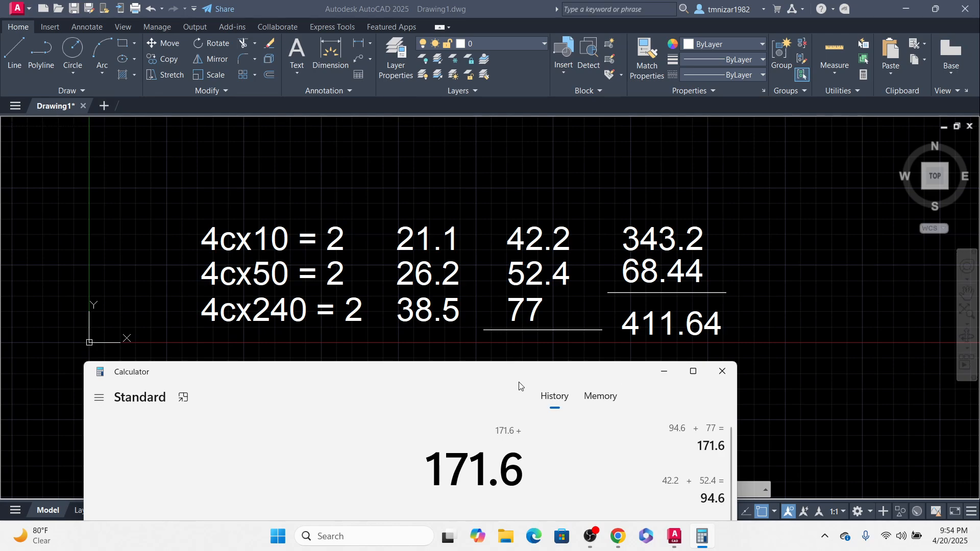
left_click_drag(508, 377, 466, 367)
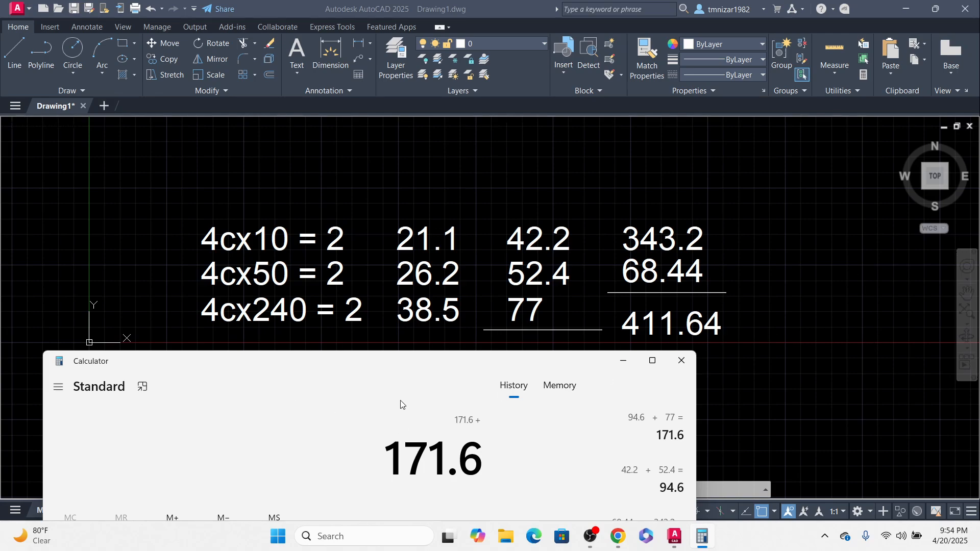
left_click_drag(416, 362, 400, 351)
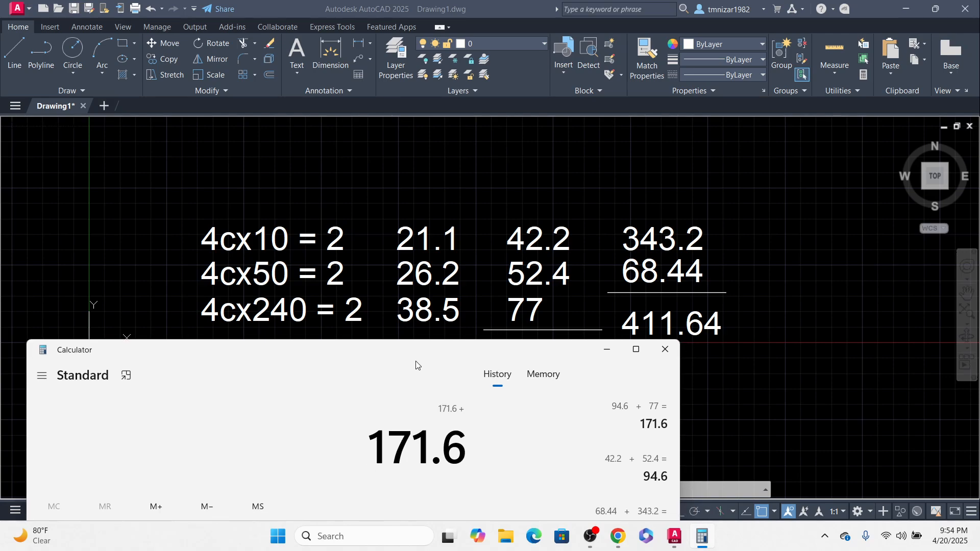
type("2")
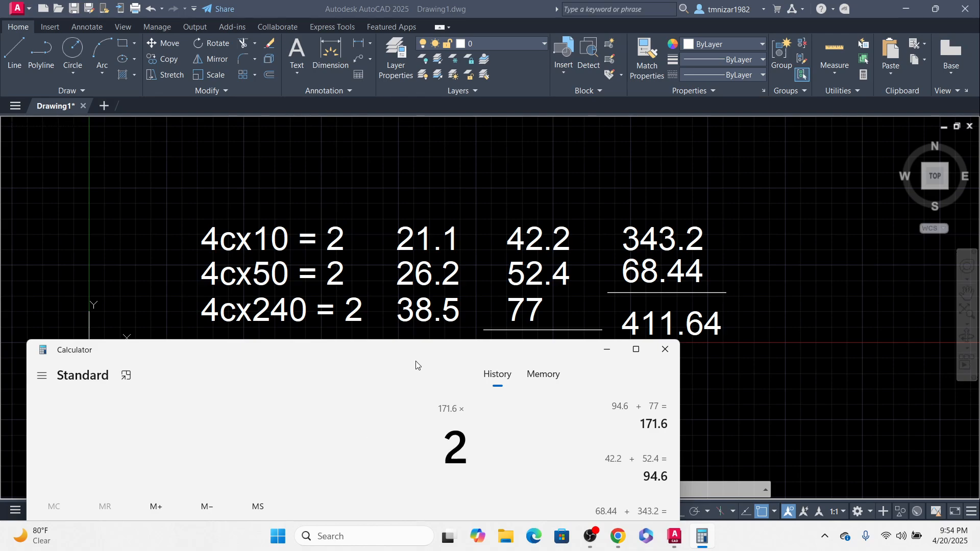
key("Return")
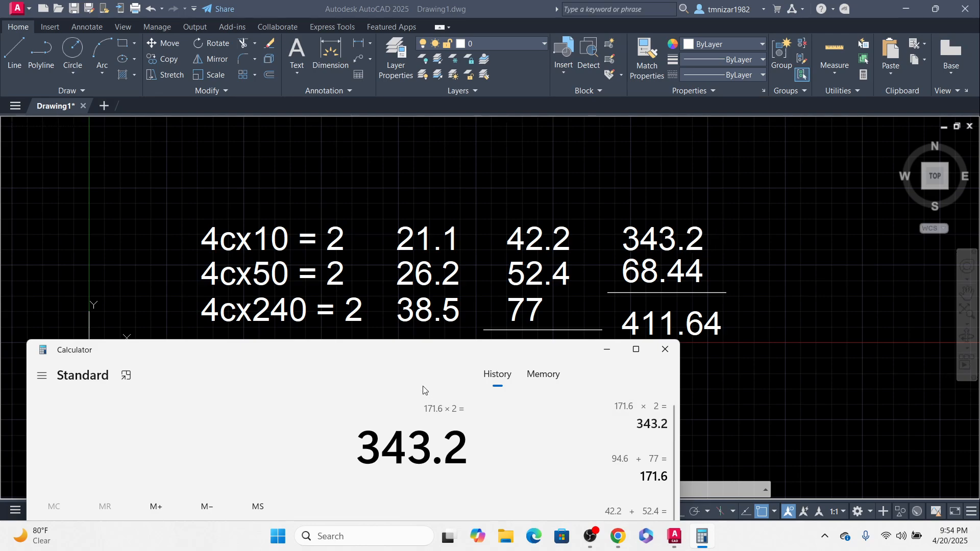
Step: Multiply 343.2 by 0.2 in Calculator to get the 20% allowance
mouse_move(424, 351)
left_mouse_down()
mouse_move(420, 324)
mouse_move(411, 342)
mouse_move(419, 336)
left_mouse_up()
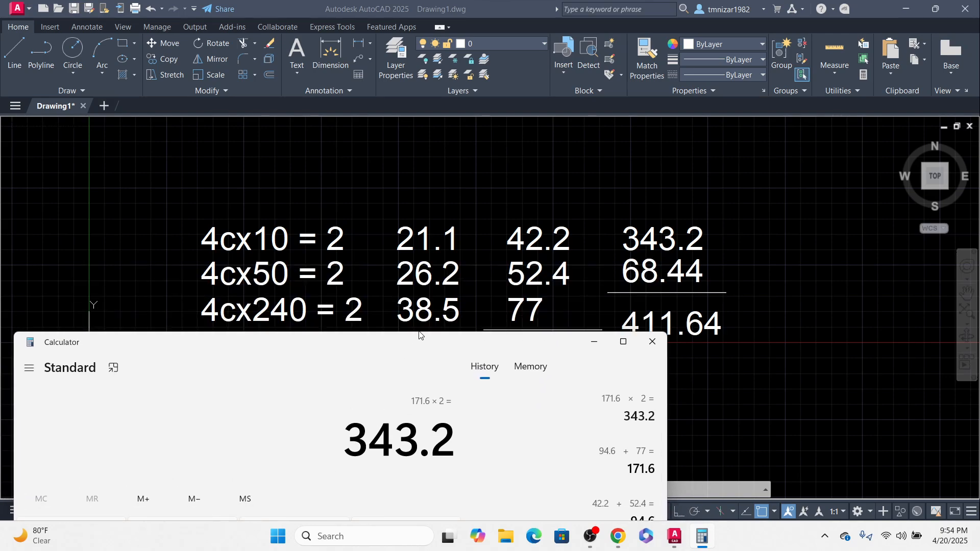
type("0.2")
key("Return")
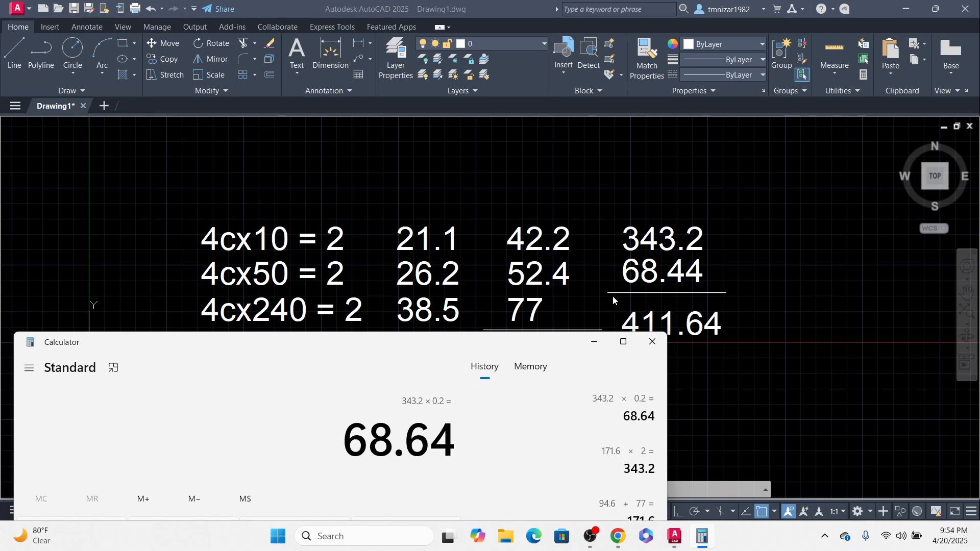
Step: Correct the allowance text below 343.2 to read 68.64
left_click(679, 274)
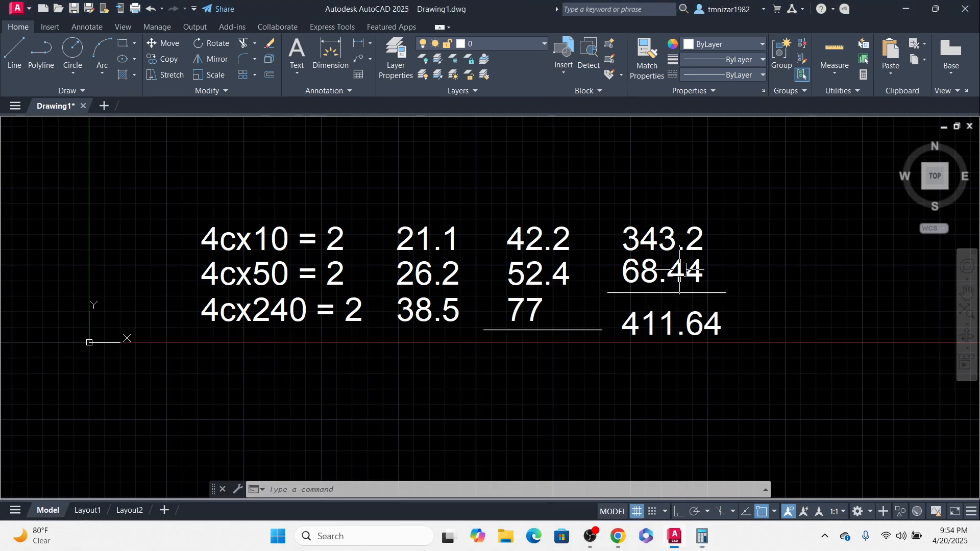
double_click(679, 274)
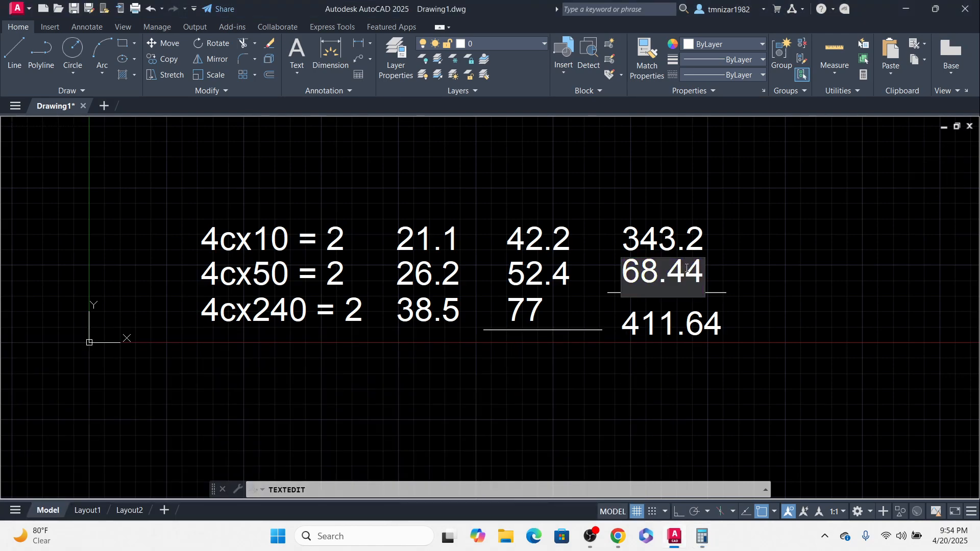
left_click_drag(679, 266, 674, 267)
type("6")
left_click(793, 373)
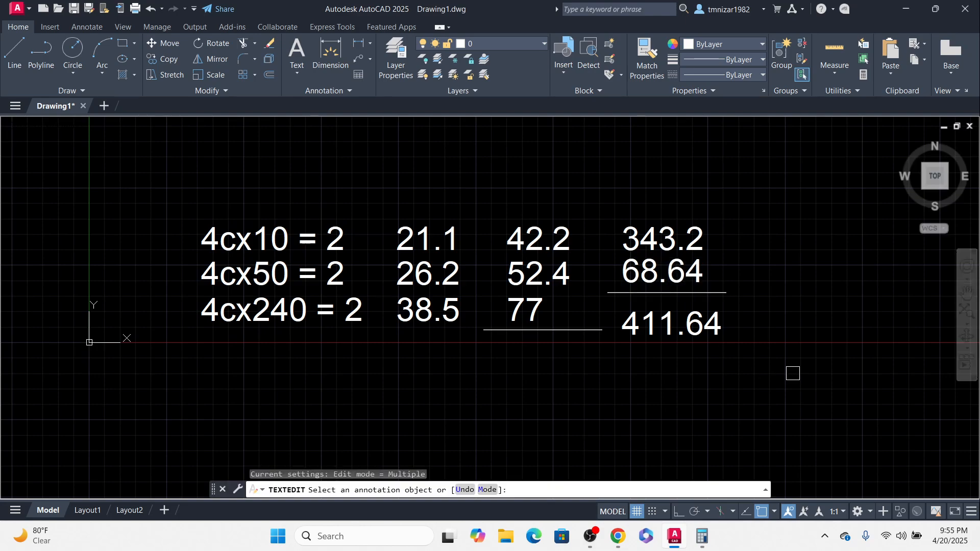
key("Escape")
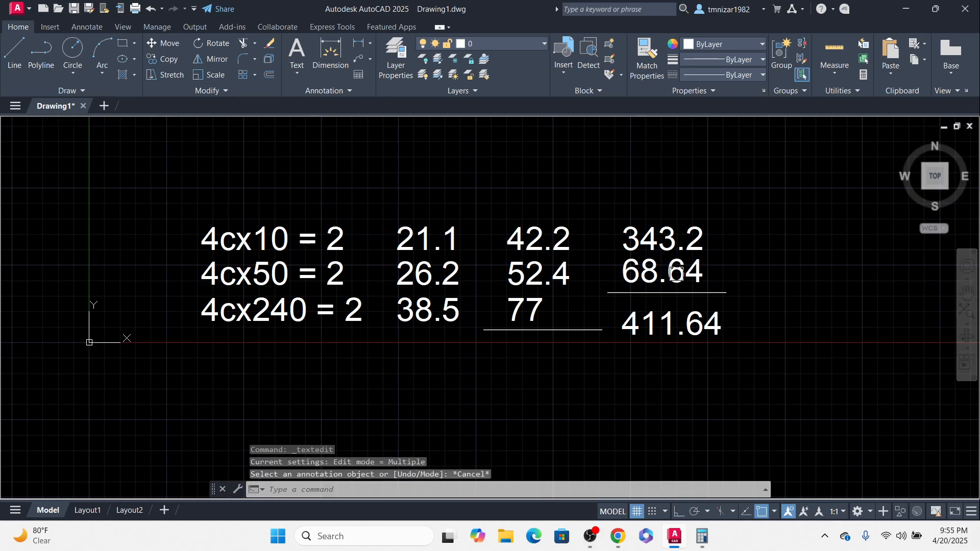
Step: Add 68.64 and 343.2 in Calculator
left_click(702, 536)
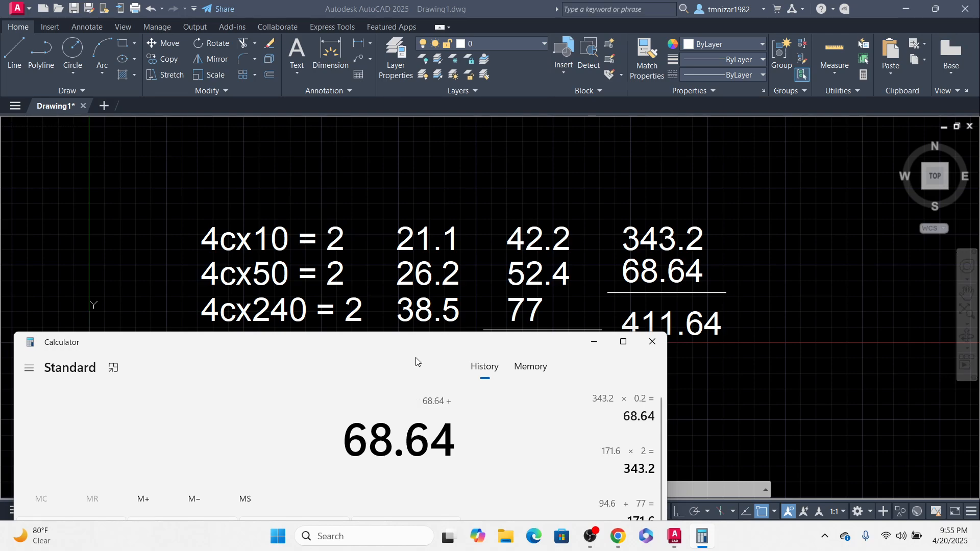
type("342")
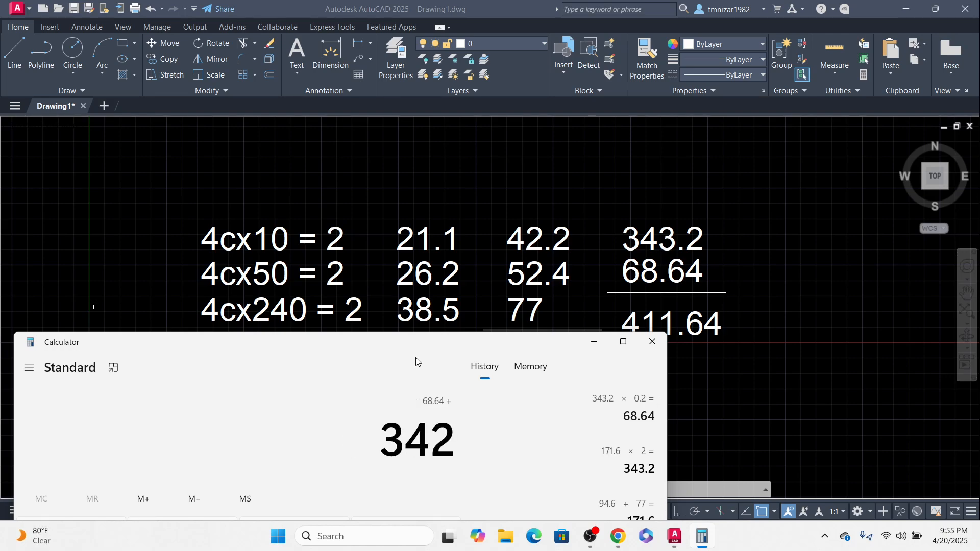
key("BackSpace")
type("3.2+")
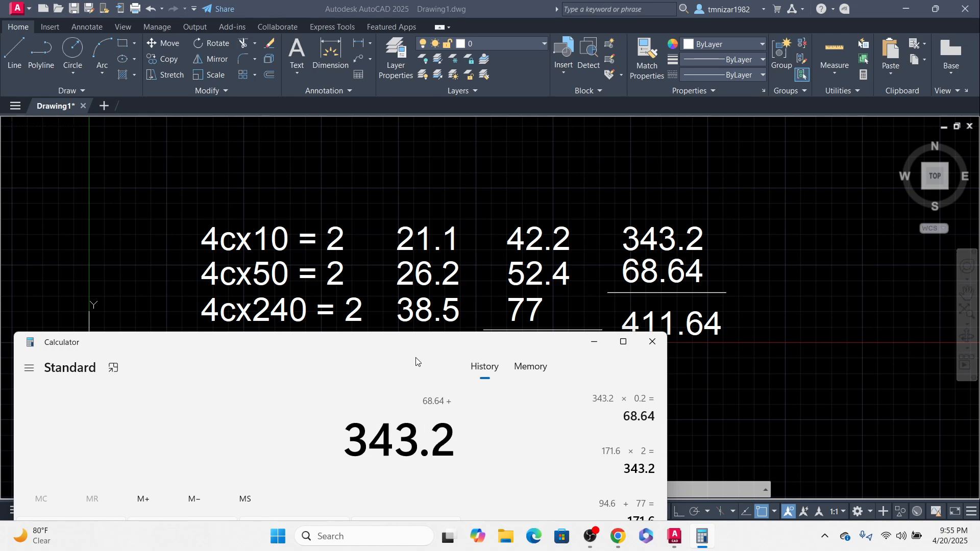
Step: Change the total text beneath the line to 411.84
left_click(692, 332)
left_click(693, 329)
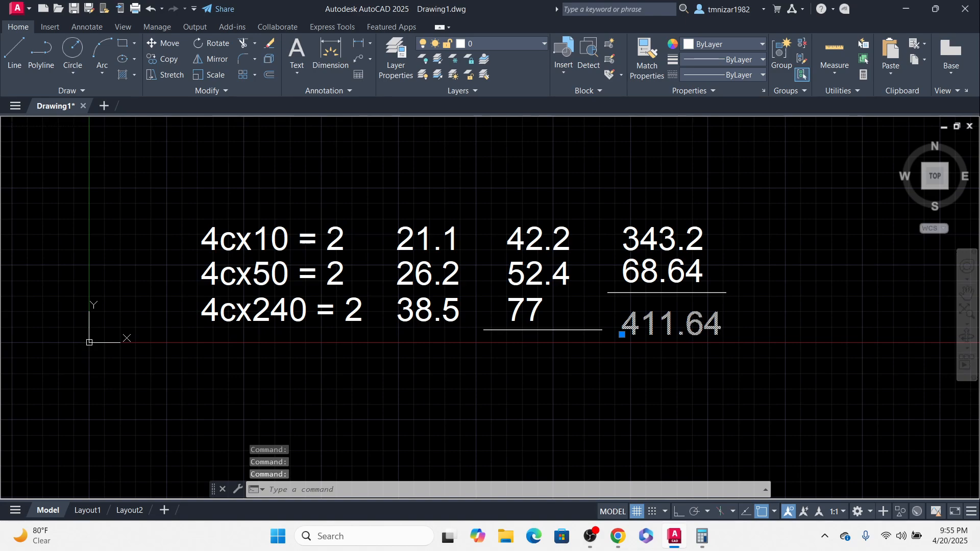
double_click(693, 329)
left_click_drag(685, 329, 701, 329)
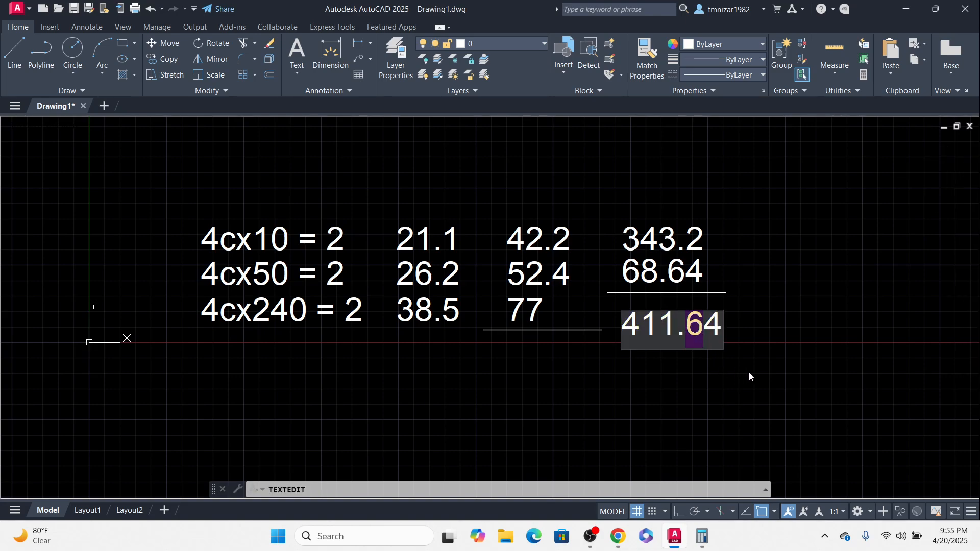
type("8")
left_click(798, 360)
scroll(714, 326, "down", 3)
key("Escape")
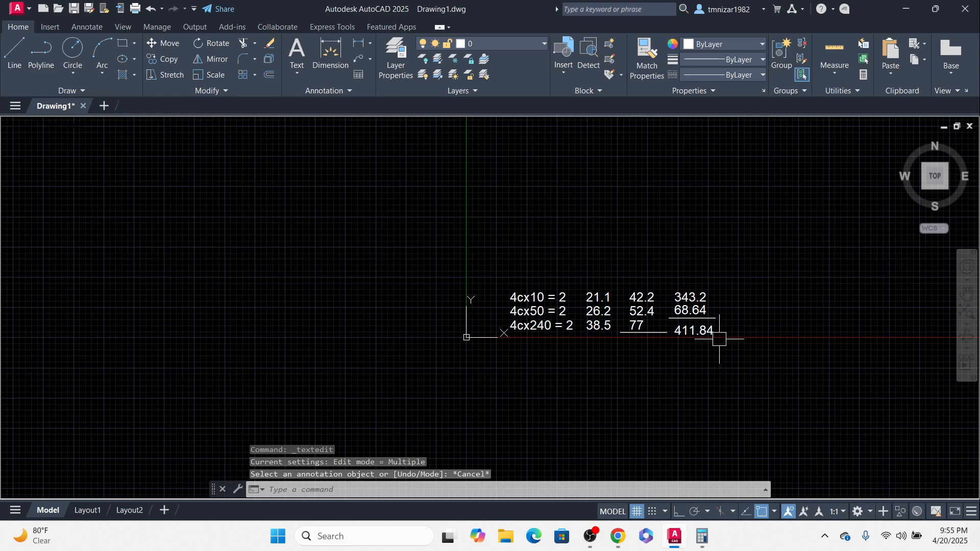
Step: Move the 411.84 total text slightly to the right
scroll(714, 346, "up", 3)
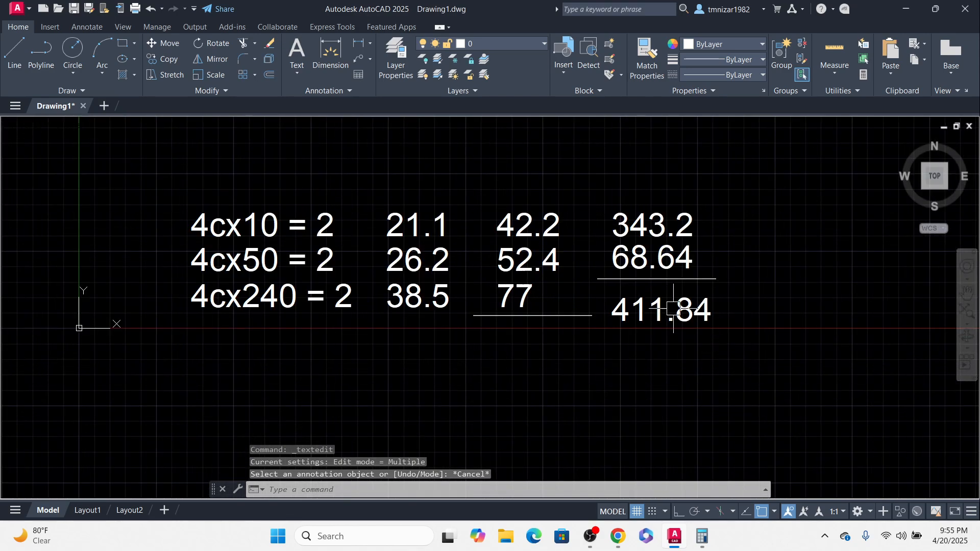
left_click(676, 317)
middle_click_drag(718, 350, 638, 359)
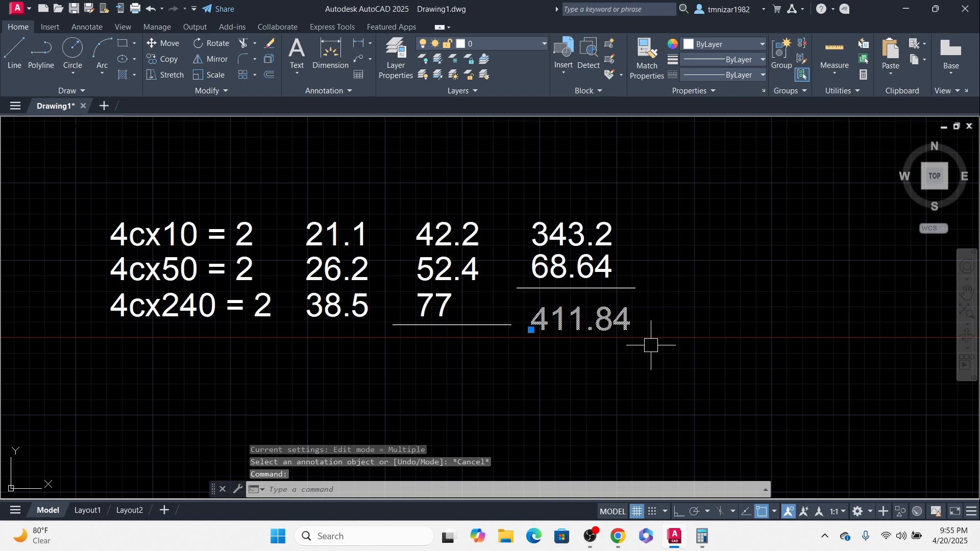
type("m")
key("Return")
left_click(651, 345)
left_click(601, 361)
key("Escape")
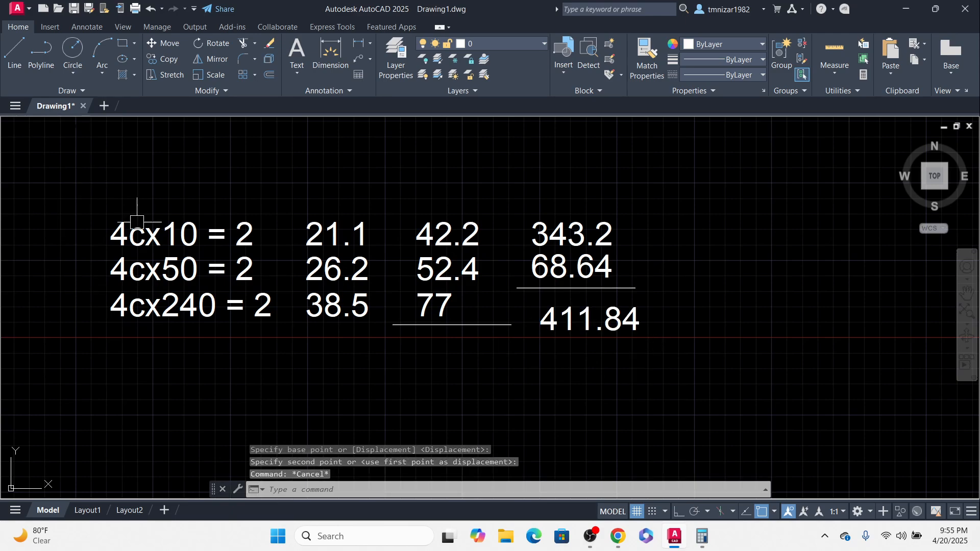
Step: Move the 411.84 total again so it sits centred beneath 68.64 under the line
scroll(732, 261, "down", 2)
left_click(666, 292)
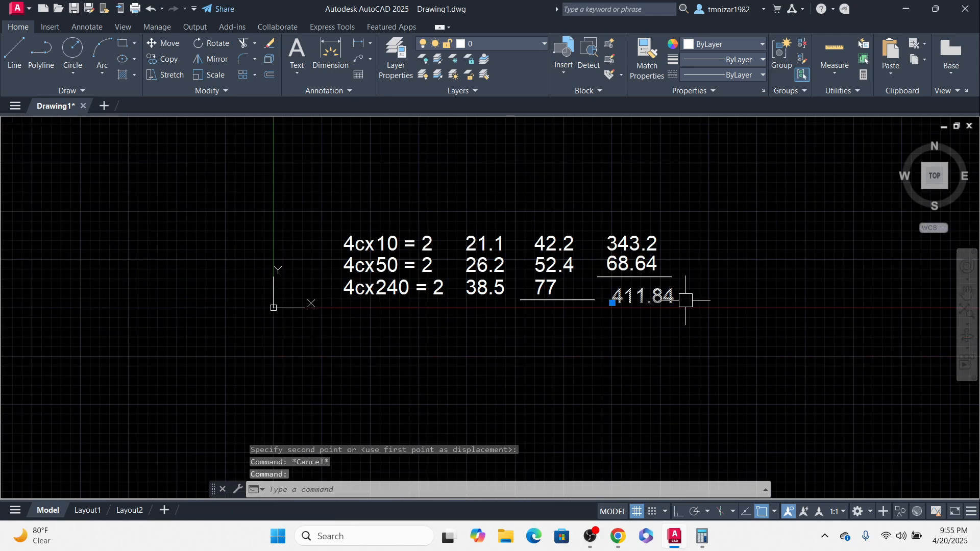
type("m")
key("Return")
scroll(683, 315, "up", 2)
left_click(693, 320)
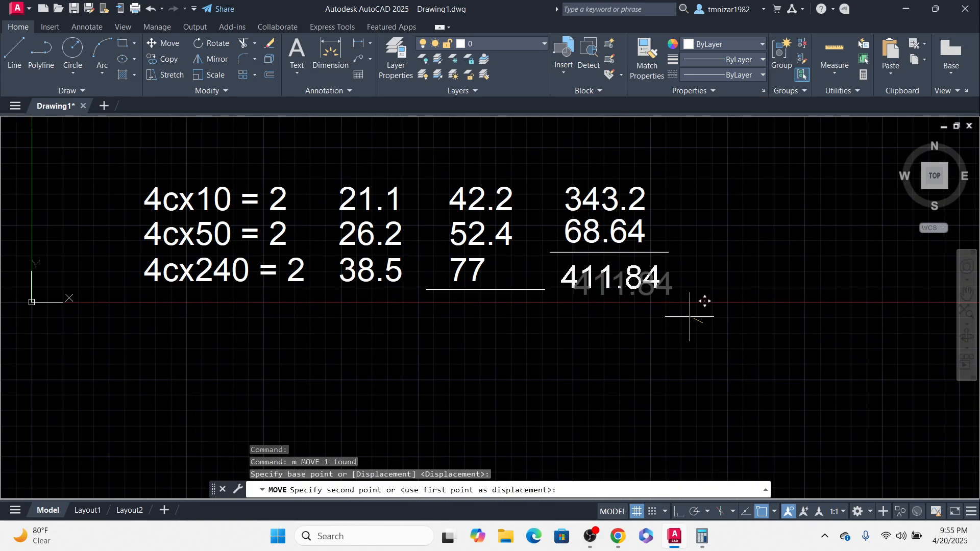
middle_click_drag(581, 281, 630, 314)
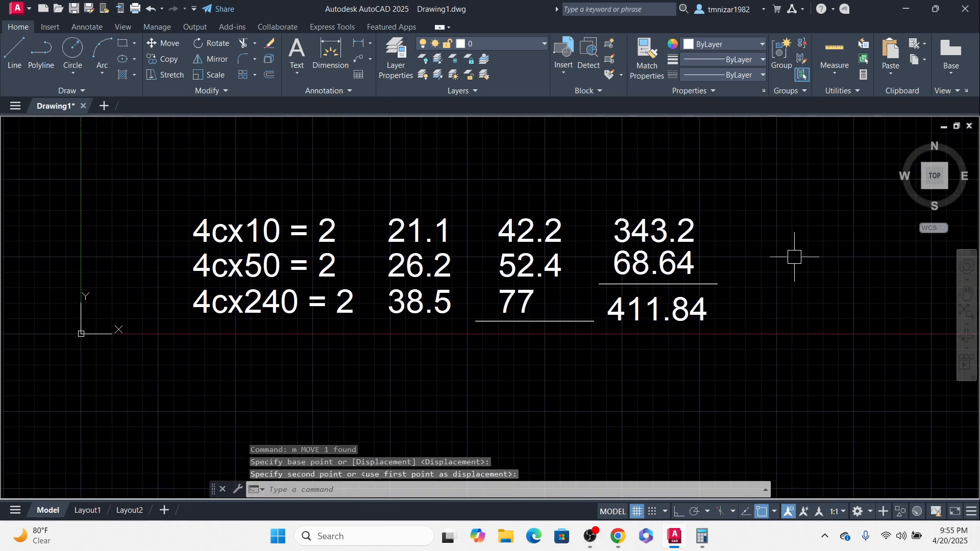
Step: Draw an open U-shaped polyline with Ortho on below the table, like a cable tray outline
scroll(607, 365, "down", 2)
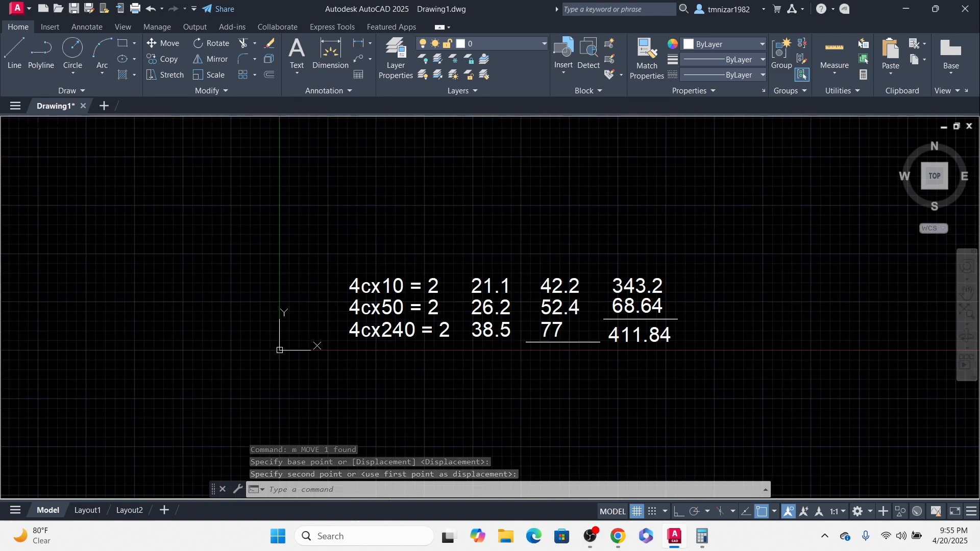
middle_click_drag(605, 256, 581, 213)
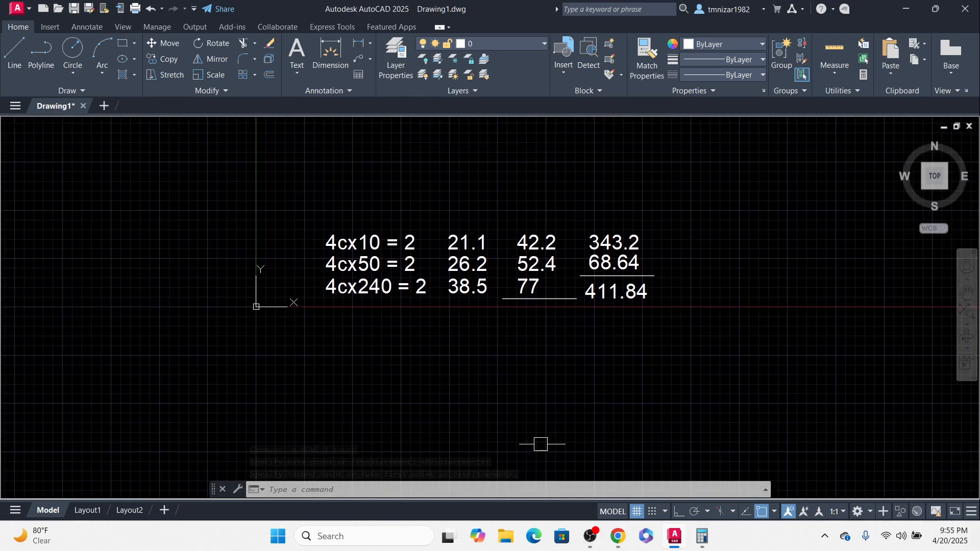
type("pl")
key("Return")
left_click(477, 380)
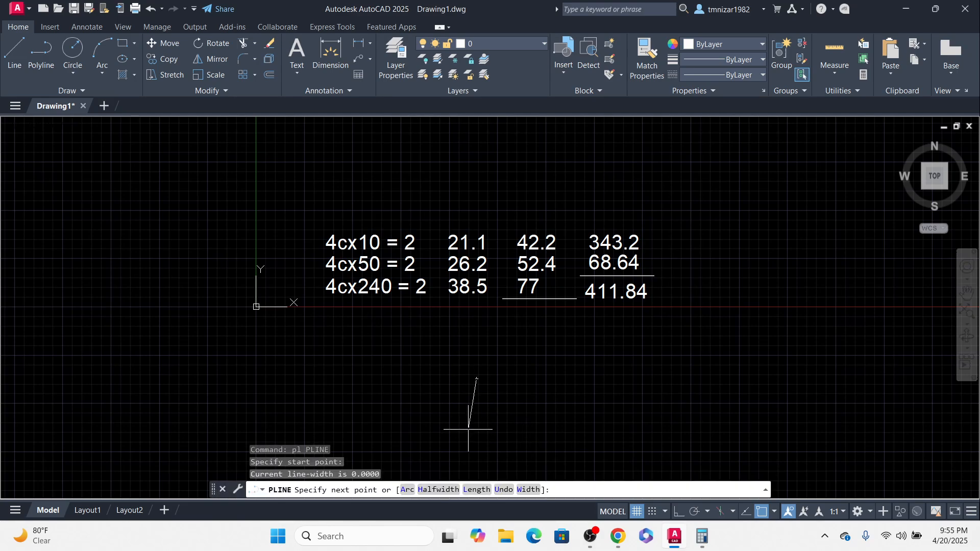
left_click(678, 513)
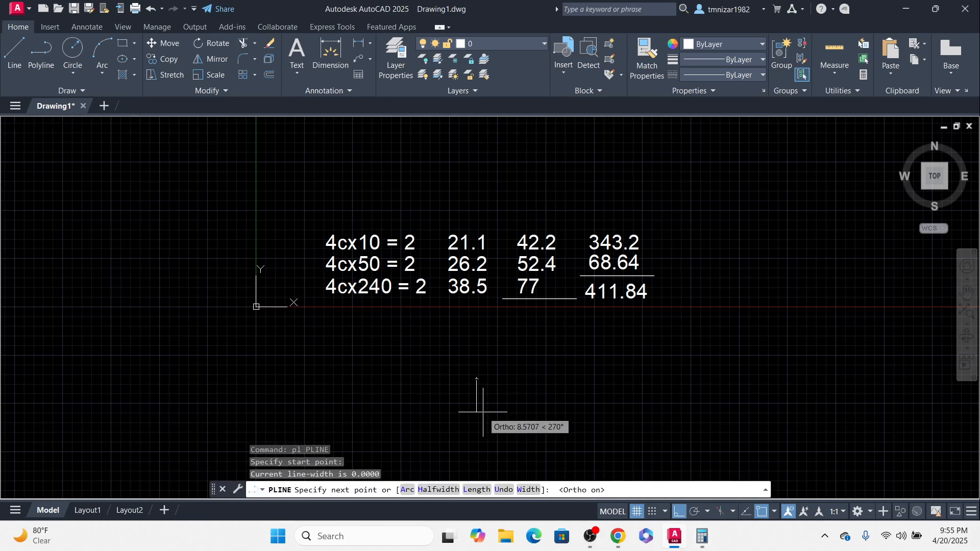
left_click(477, 413)
left_click(749, 436)
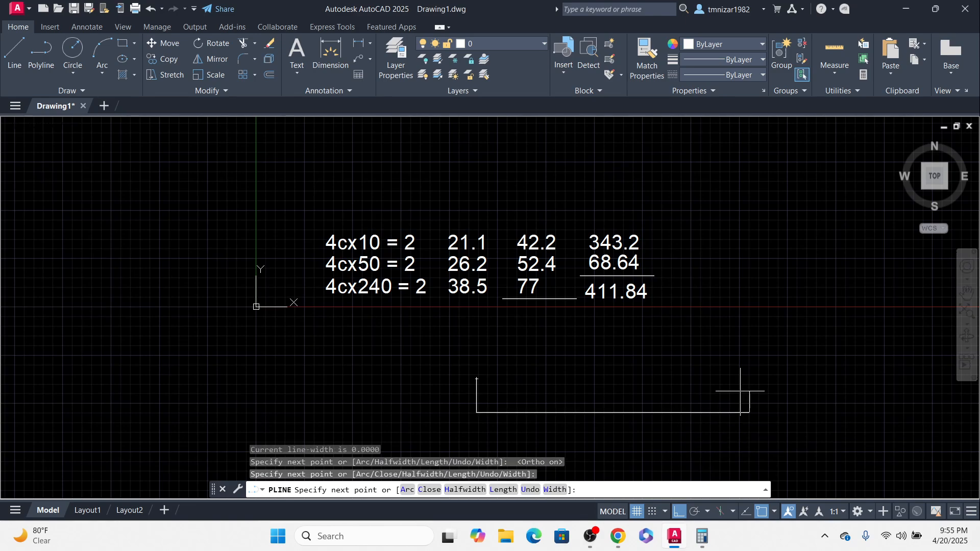
left_click(749, 366)
key("Escape")
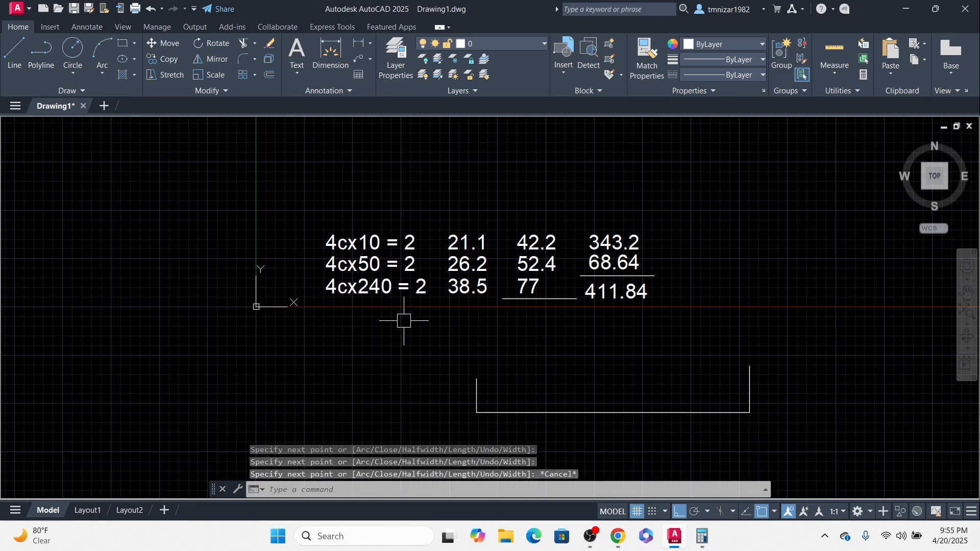
Step: Draw a circle with a diameter of 21.1 to the left of the tray outline
type("c")
key("Return")
left_click(361, 381)
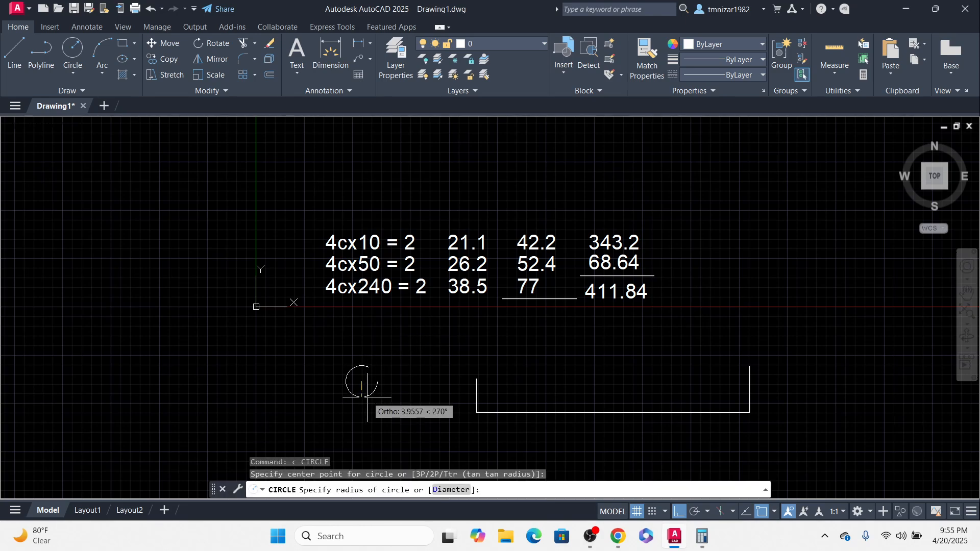
type("d")
key("Return")
type("2")
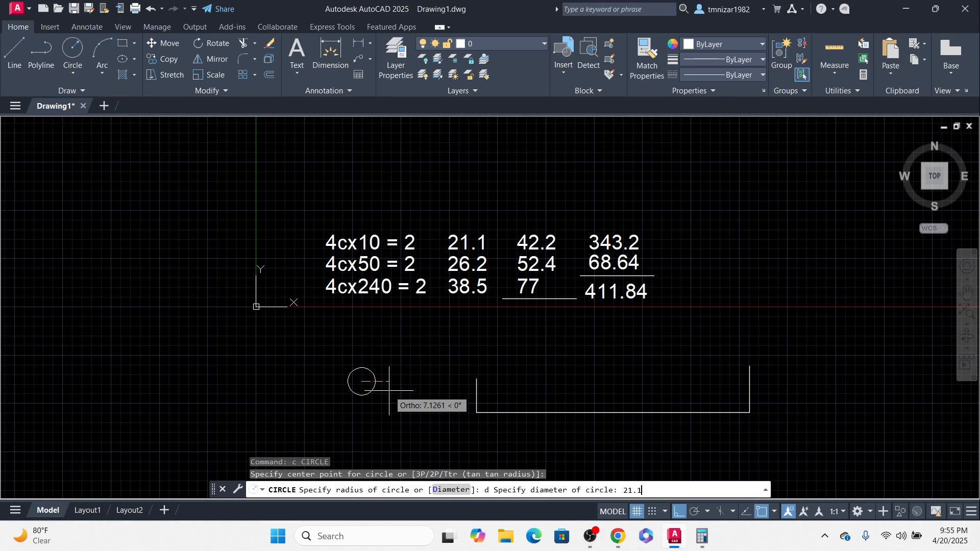
type("1.1")
key("Return")
middle_click_drag(502, 348, 473, 271)
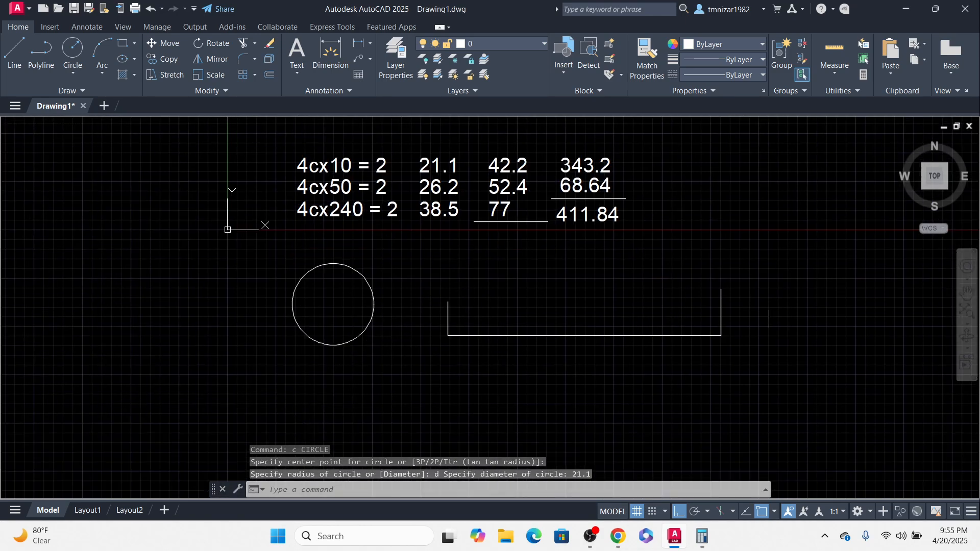
Step: Move the circle and the tray outline together further down below the table
left_click(769, 301)
left_click(300, 421)
middle_click_drag(493, 339, 463, 310)
scroll(470, 308, "down", 2)
type("m")
key("Return")
left_click(665, 322)
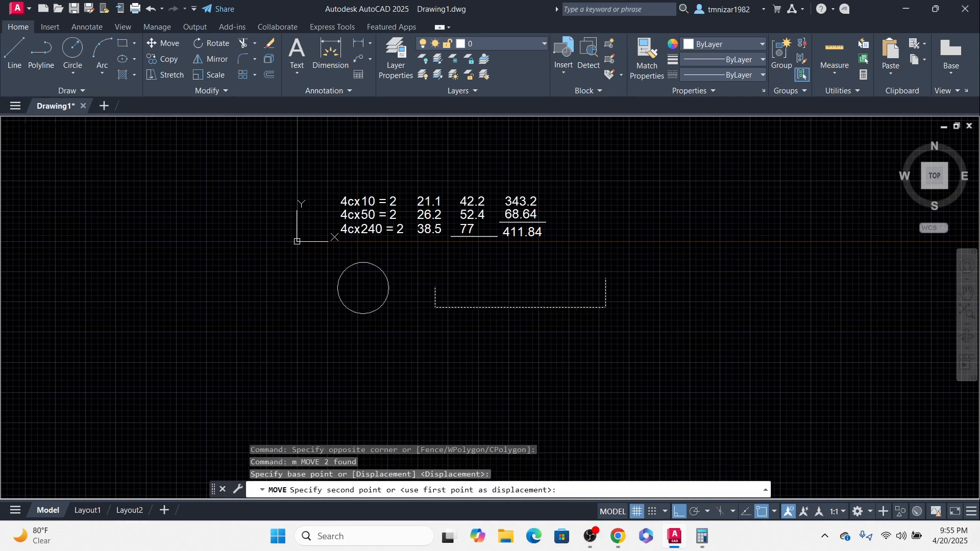
left_click(681, 381)
key("Escape")
Step: Try adding a linear dimension across the circle's width, then delete the dimension
middle_click_drag(435, 348, 444, 396)
type("dli")
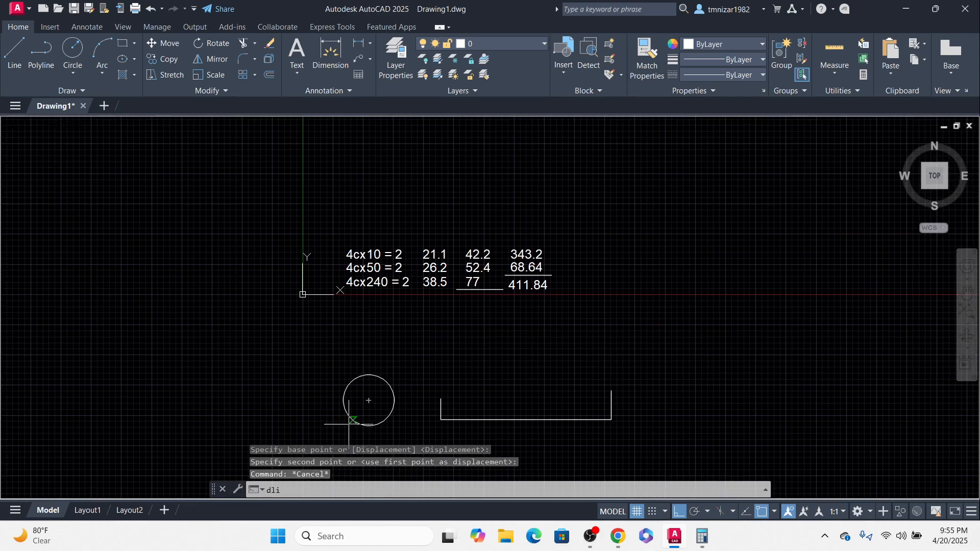
key("Return")
left_click(343, 400)
key("Escape")
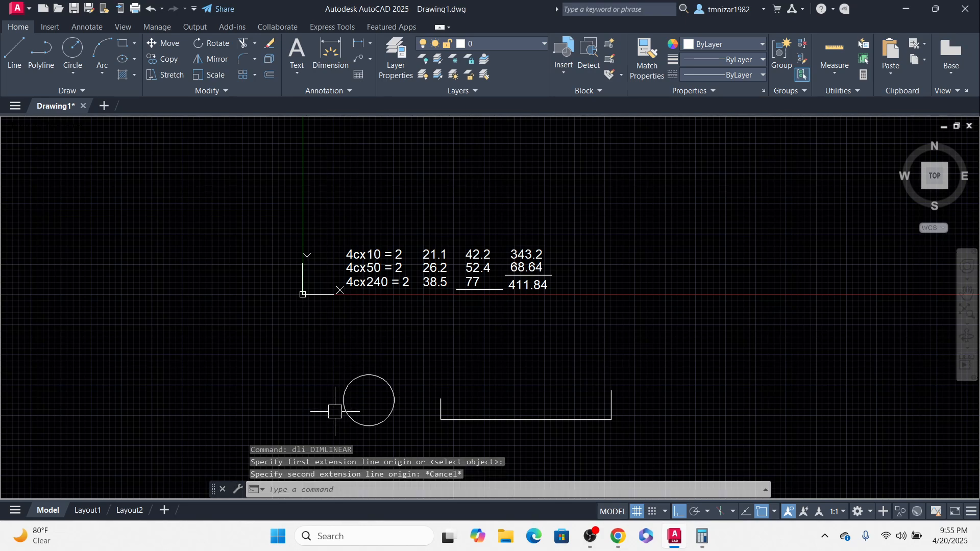
key("Return")
left_click(343, 400)
left_click(394, 400)
scroll(390, 362, "up", 6)
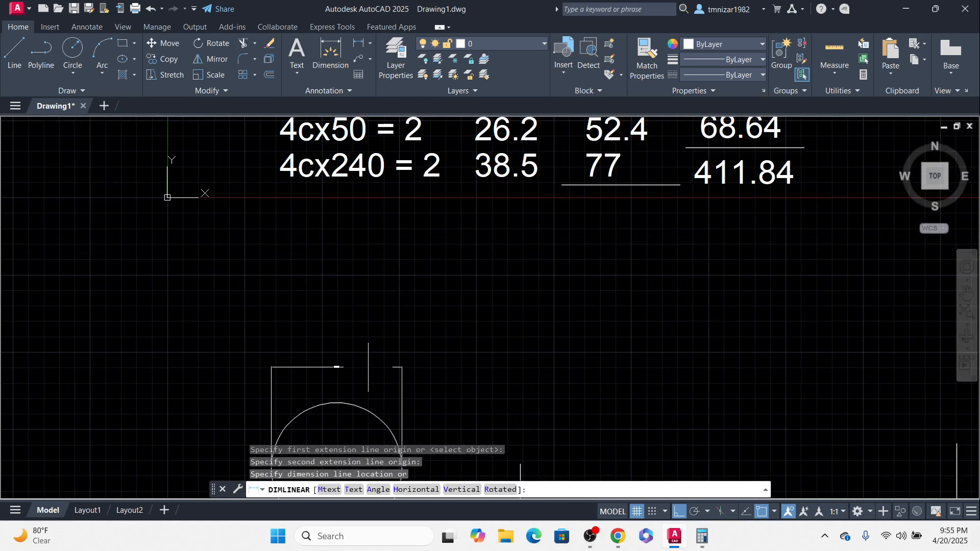
left_click(364, 369)
scroll(362, 370, "down", 6)
left_click(361, 371)
double_click(360, 371)
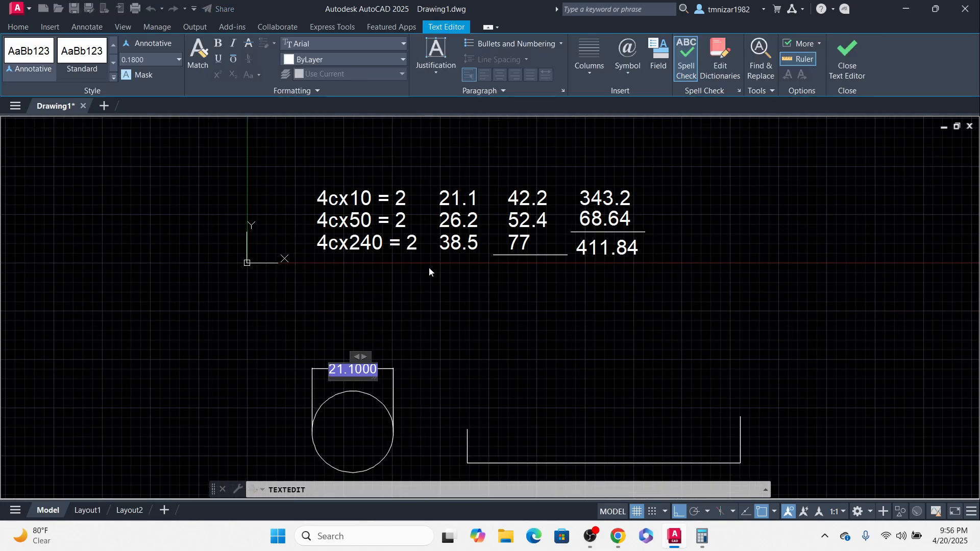
key("Escape")
key("Escape")
key("Escape")
scroll(408, 368, "down", 2)
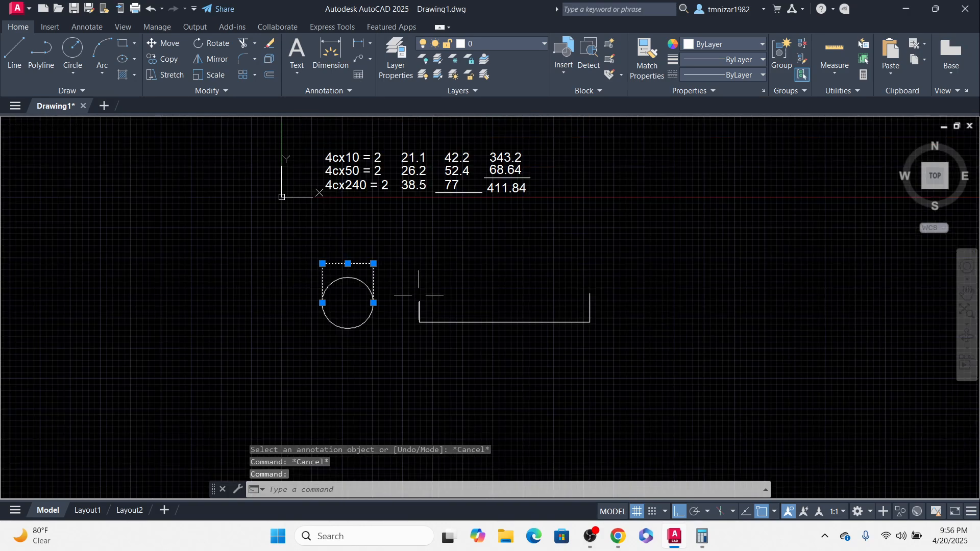
key("Delete")
Step: Stretch the tray outline's right wall outward by about 112 units to widen the tray
middle_click_drag(569, 326, 551, 348)
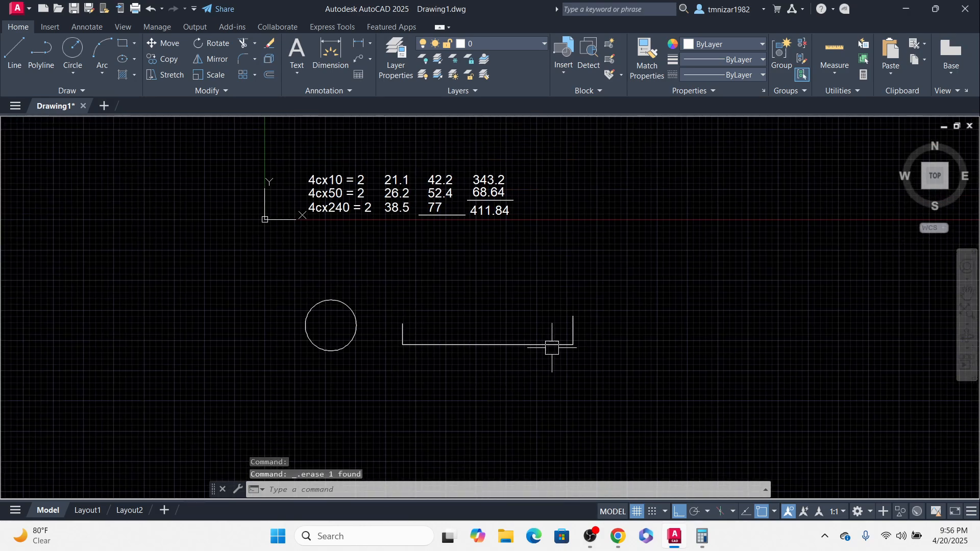
left_click(616, 270)
left_click(515, 475)
scroll(583, 392, "down", 2)
middle_click_drag(583, 392, 526, 374)
type("d")
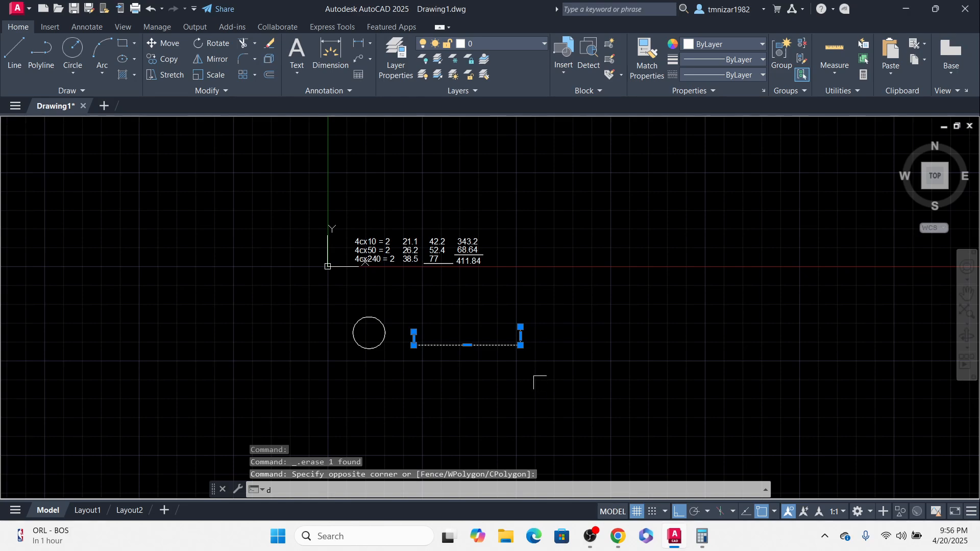
key("Escape")
left_click(543, 296)
left_click(474, 390)
type("s")
key("Return")
left_click(548, 399)
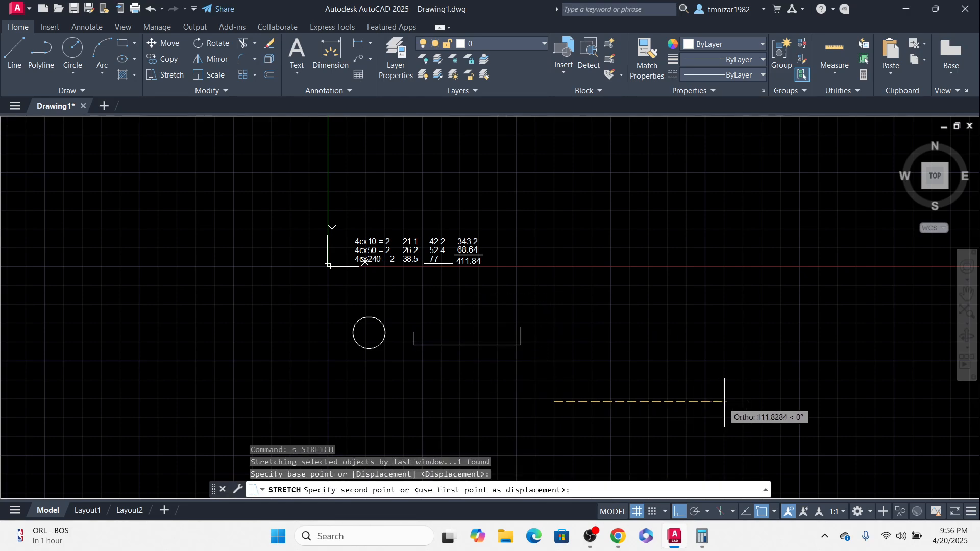
left_click(730, 401)
key("Escape")
Step: Move the tray outline further down
left_click(641, 254)
left_click(553, 390)
middle_click_drag(586, 394, 556, 369)
type("m")
key("Return")
left_click(568, 362)
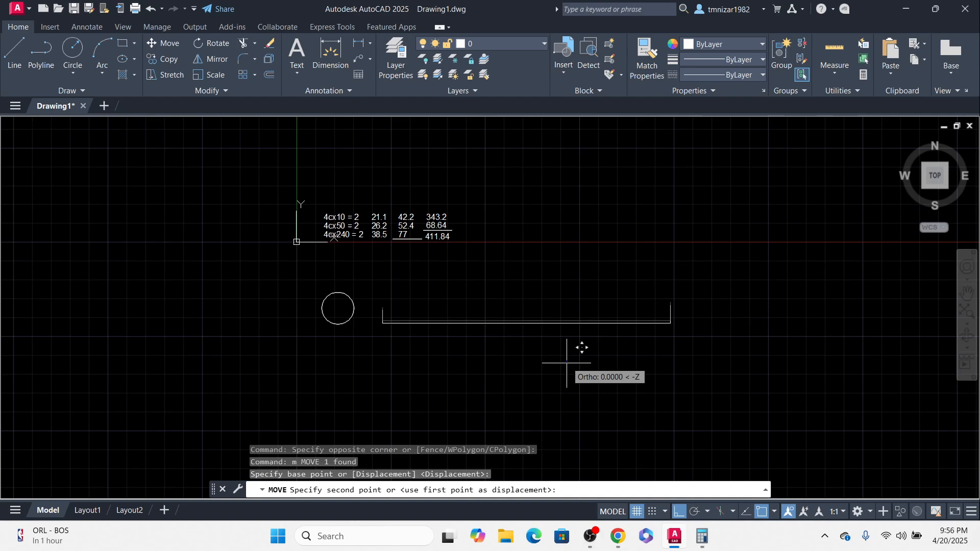
left_click(567, 418)
left_click(453, 333)
left_click(373, 362)
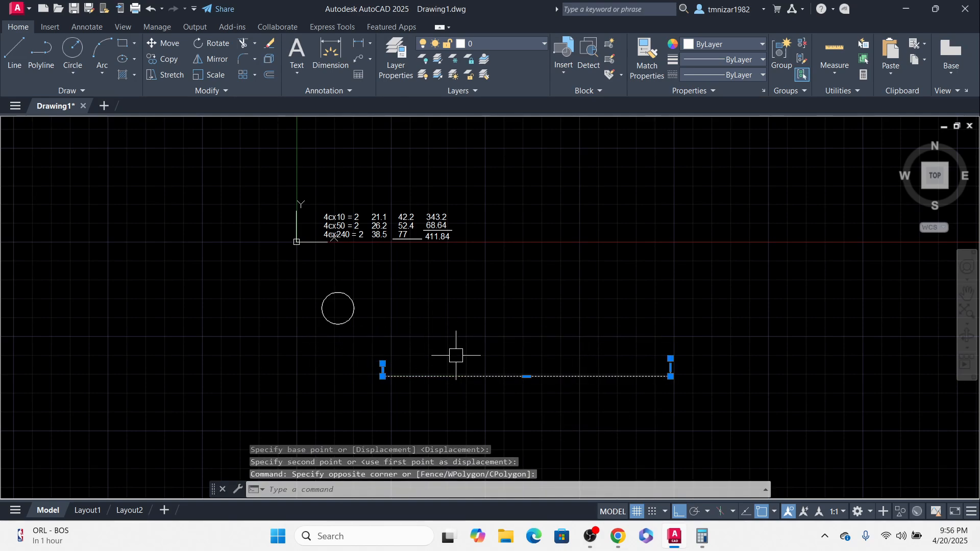
type("s")
key("Return")
left_click(473, 341)
key("Escape")
Step: Move the small circle into the tray so it rests on the tray bottom
left_click(389, 274)
left_click(301, 347)
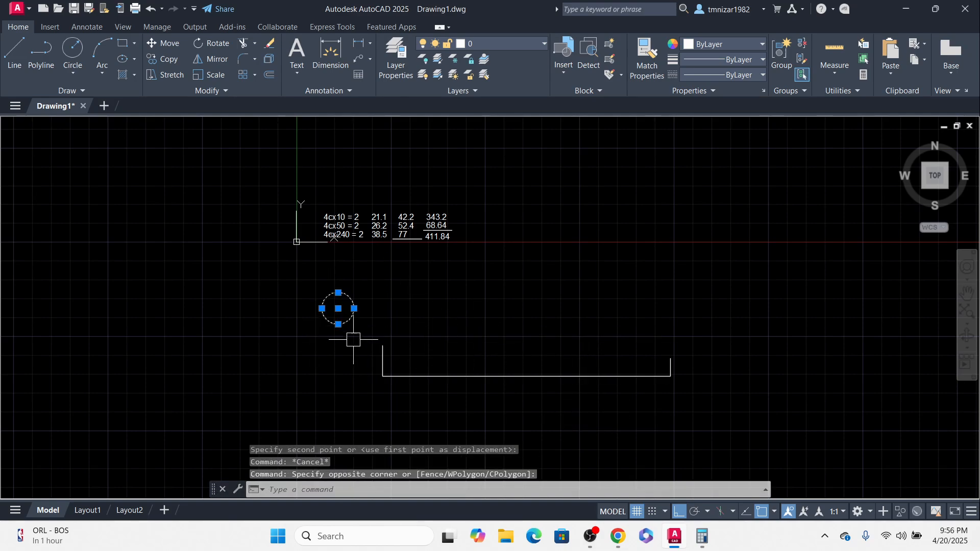
middle_click_drag(351, 335, 368, 359)
type("m")
key("Return")
left_click(356, 349)
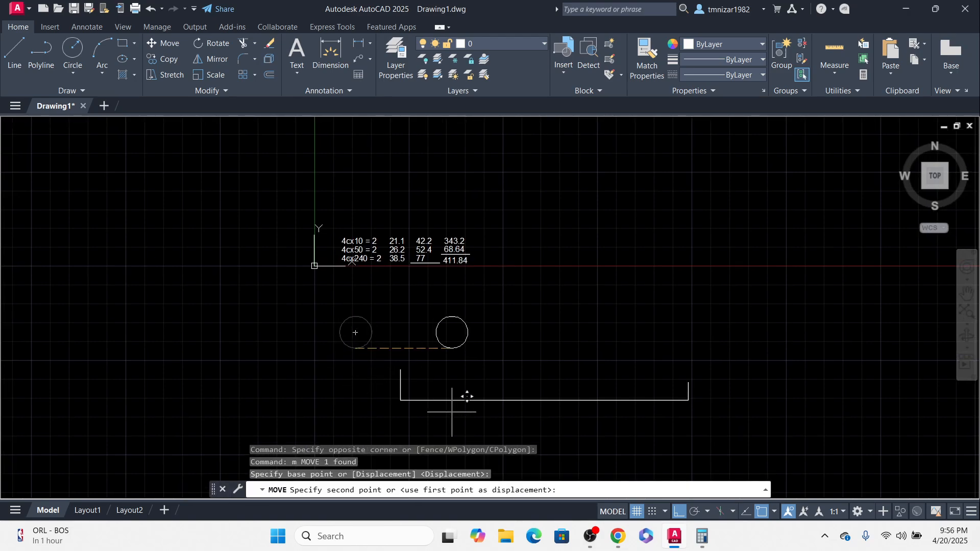
left_click(433, 401)
Step: Move the small circle back out of the tray to its left
scroll(438, 390, "up", 5)
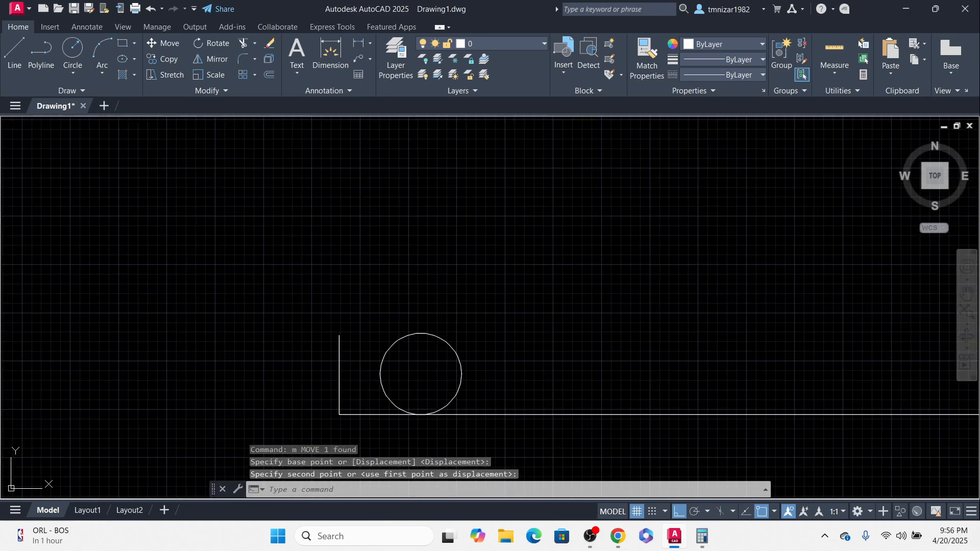
scroll(412, 457, "down", 3)
mouse_move(502, 318)
middle_mouse_down()
mouse_move(502, 350)
mouse_move(456, 302)
middle_mouse_up()
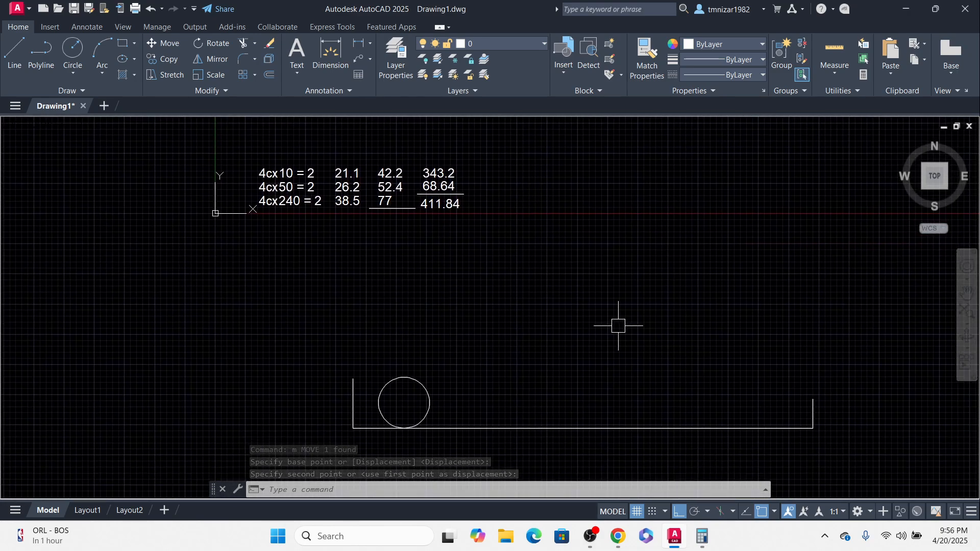
left_click(402, 378)
middle_click_drag(470, 346, 538, 301)
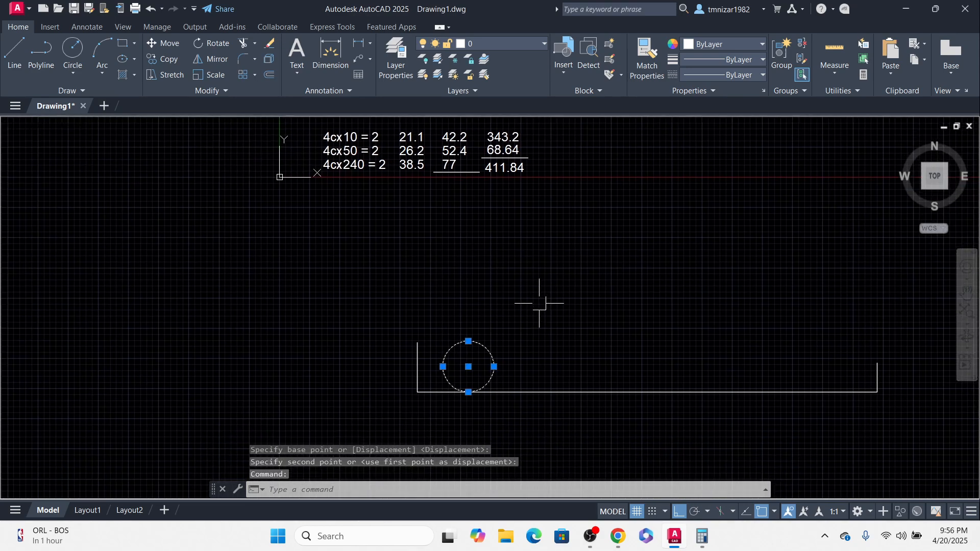
type("m")
key("Return")
left_click(592, 287)
left_click(377, 288)
key("Escape")
Step: Draw a circle with a diameter of 38.5 above the tray
middle_click_drag(404, 251, 411, 322)
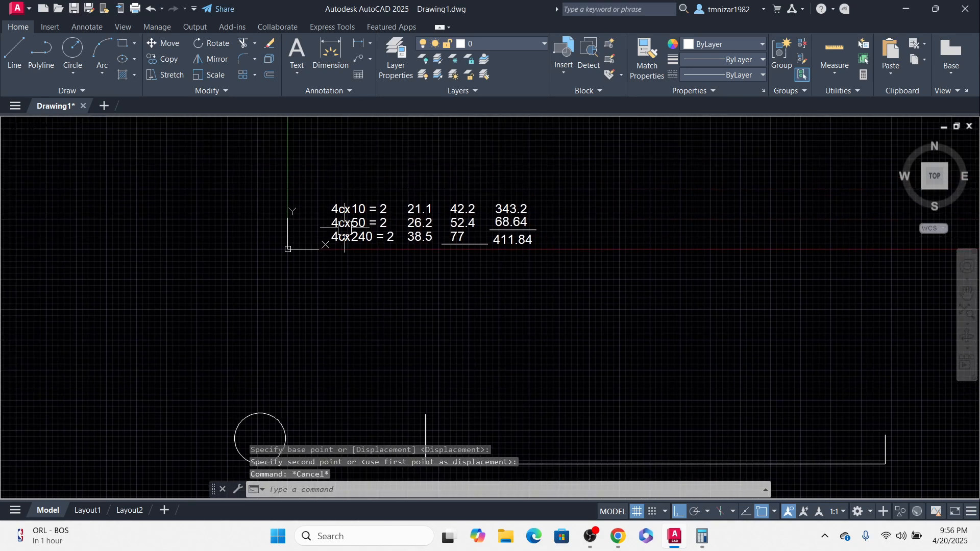
middle_click_drag(360, 297, 347, 242)
type("c")
key("Return")
left_click(344, 306)
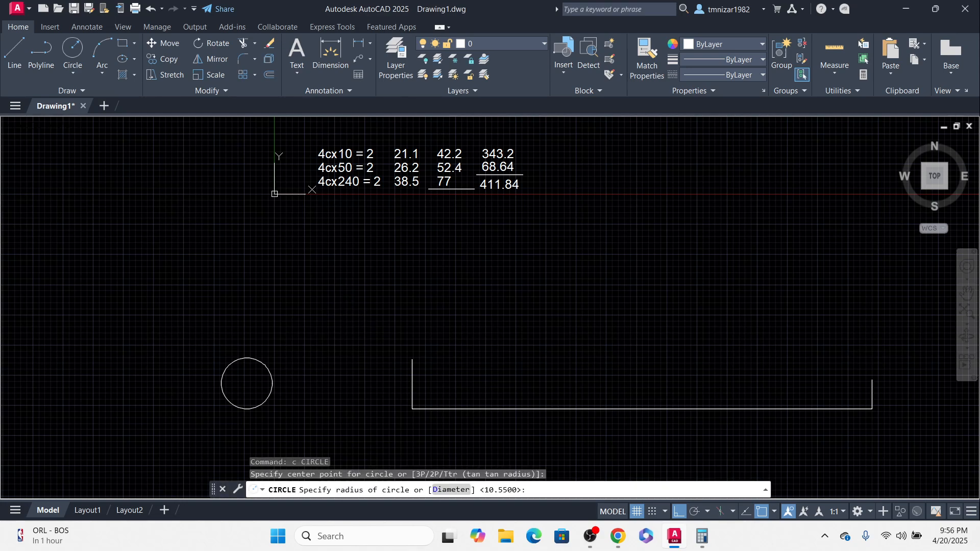
key("Return")
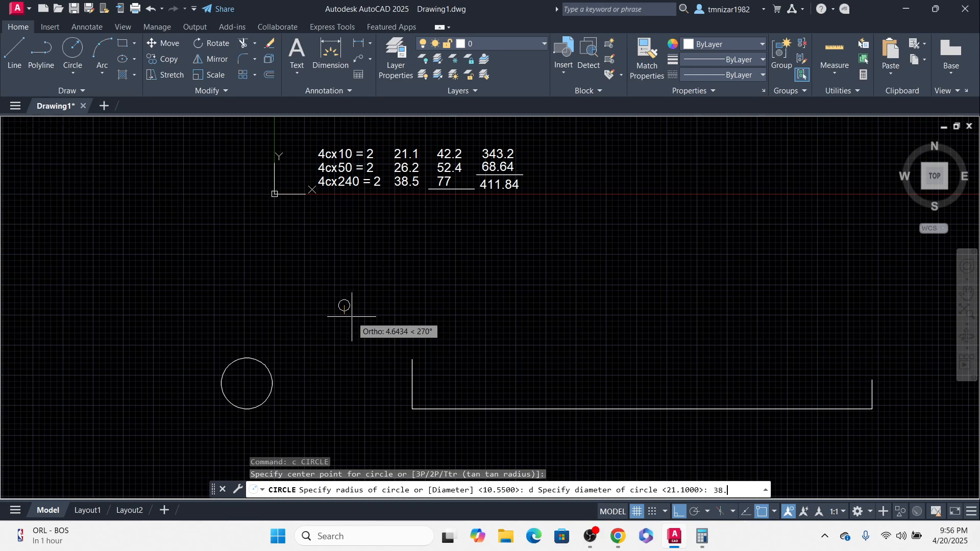
key("Return")
Step: Move the 38.5 circle down so its lowest point sits on the tray bottom
left_click(386, 288)
left_click(313, 338)
middle_click_drag(322, 371, 327, 335)
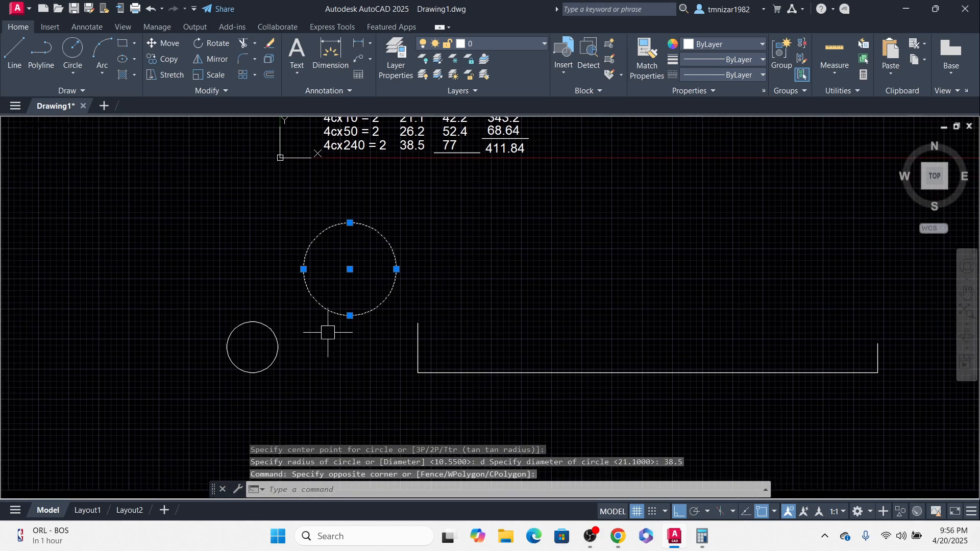
type("m")
key("Return")
left_click(350, 315)
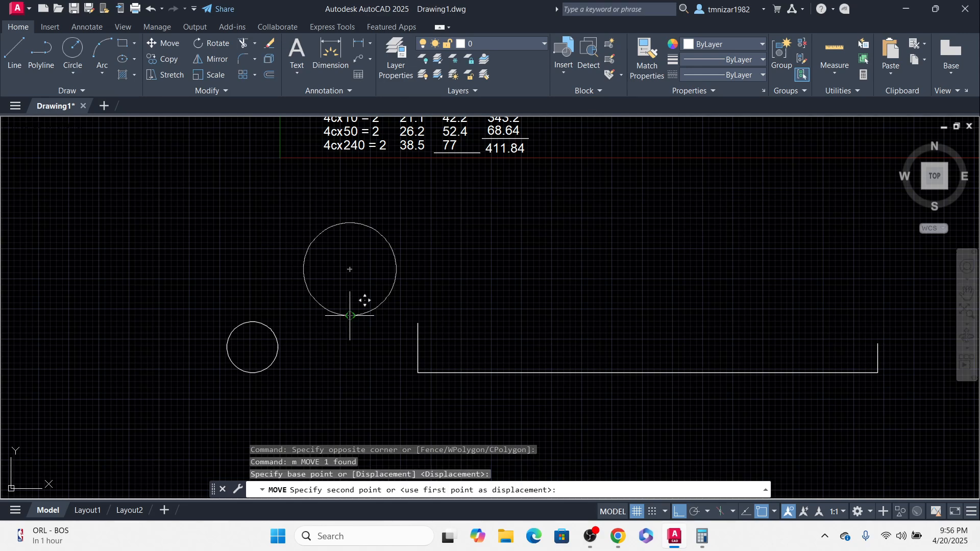
left_click(490, 372)
Step: Raise the tray's left wall by stretching its top endpoint upward
scroll(440, 306, "up", 2)
left_click(415, 301)
left_click(368, 372)
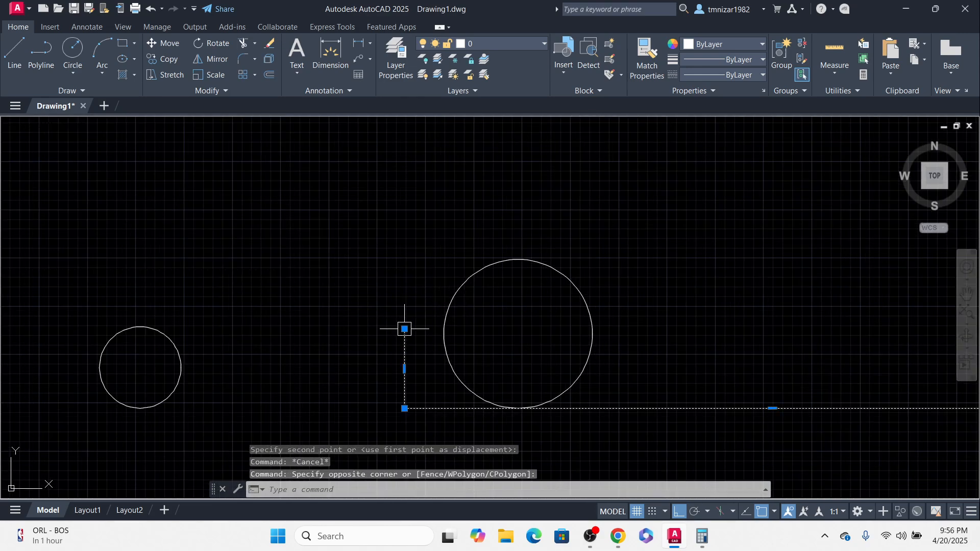
left_click(405, 329)
left_click(408, 209)
key("Escape")
Step: Move the large circle left until it touches the tray's left wall
left_click(450, 361)
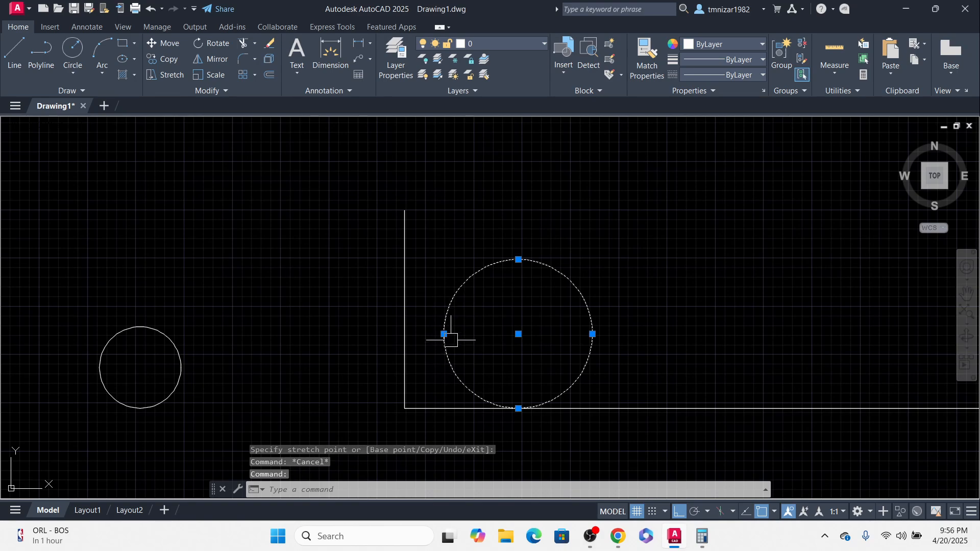
type("m")
key("Return")
left_click(443, 334)
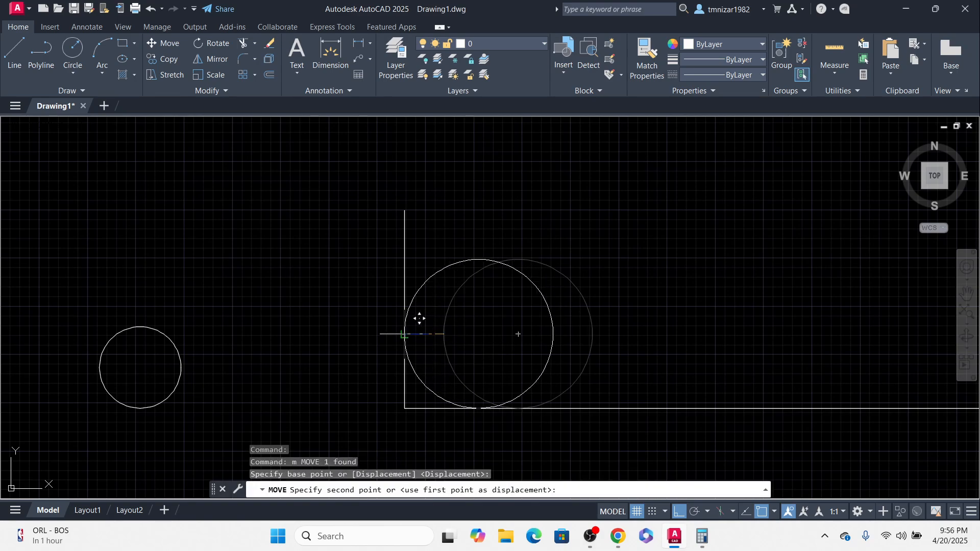
left_click(405, 334)
key("Escape")
Step: Copy the large circle three times in a touching row along the tray bottom
scroll(511, 411, "down", 2)
left_click(521, 304)
left_click(466, 357)
middle_click_drag(466, 356, 459, 376)
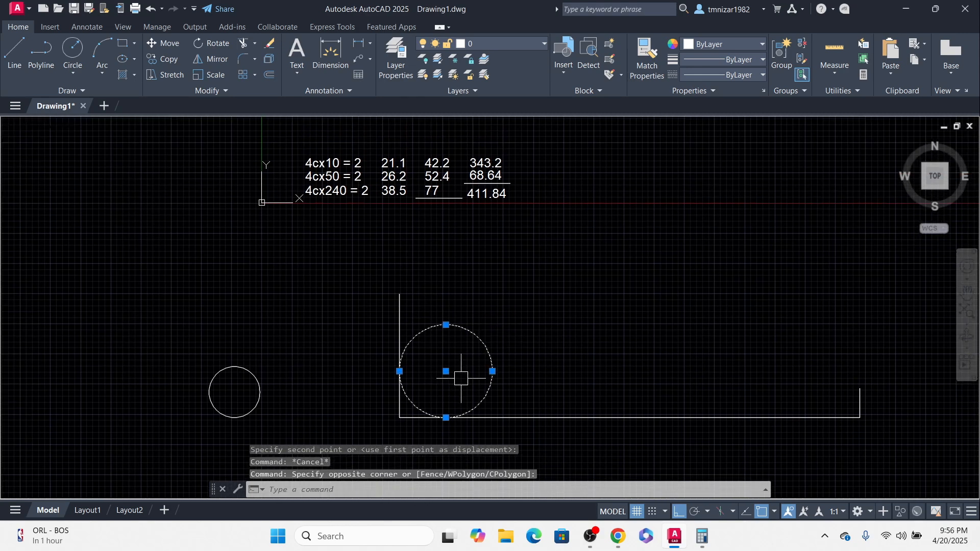
type("co")
key("Return")
left_click(400, 371)
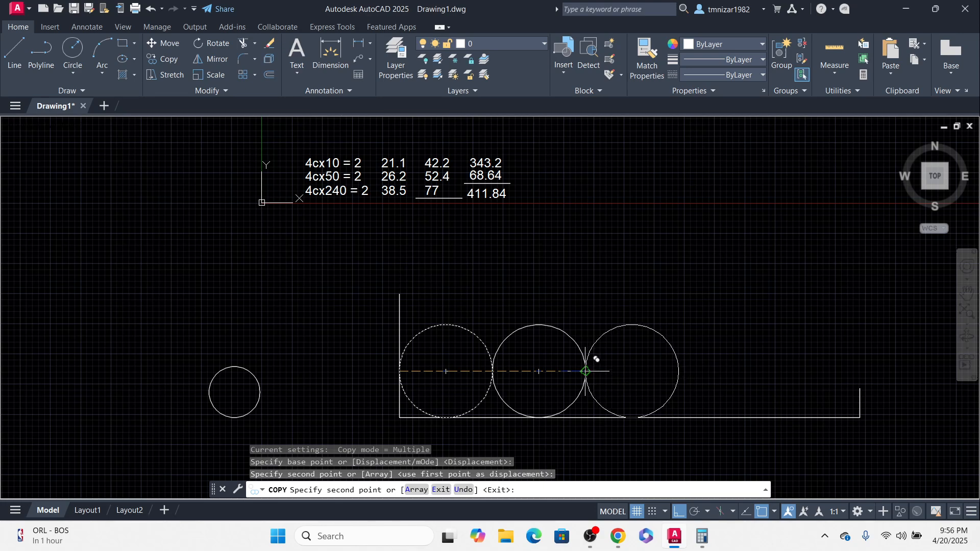
left_click(585, 371)
left_click(678, 371)
key("Escape")
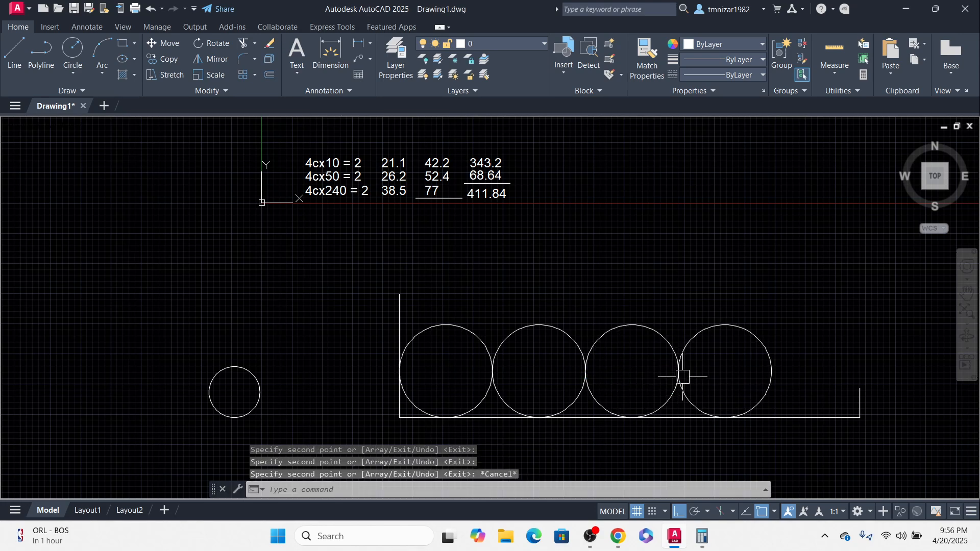
Step: Stretch the tray's right end further right to lengthen the tray
middle_click_drag(804, 376, 541, 377)
left_click(648, 322)
left_click(579, 450)
middle_click_drag(566, 414, 498, 364)
scroll(498, 364, "down", 2)
type("s")
key("space")
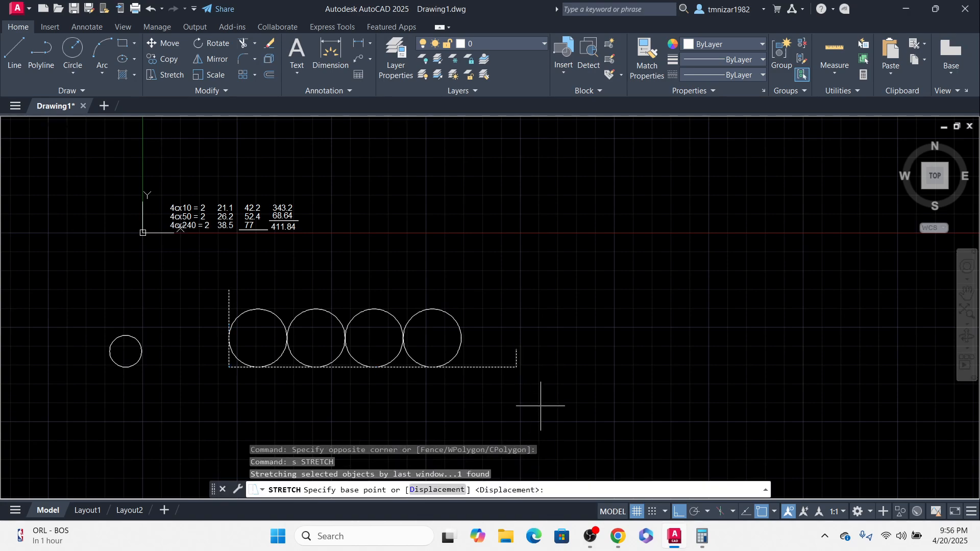
left_click(541, 405)
left_click(825, 401)
key("Escape")
Step: Erase the first and the middle circles from the row in the tray
middle_click_drag(393, 262, 440, 302)
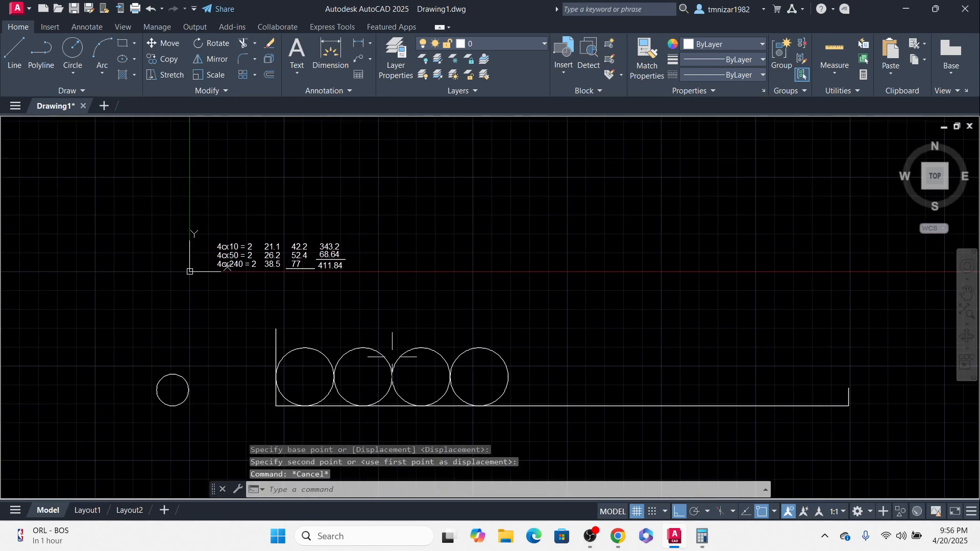
left_click(319, 351)
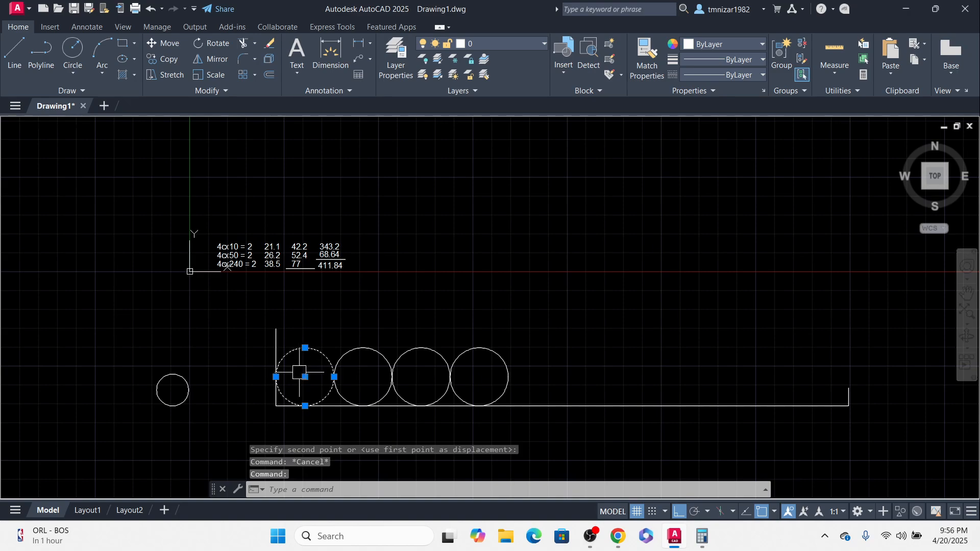
type("e")
key("space")
left_click(408, 344)
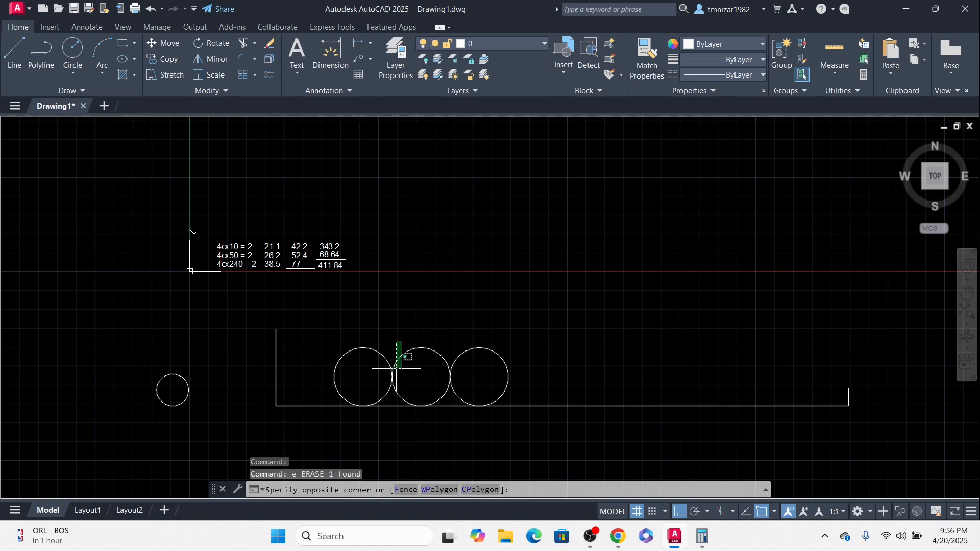
left_click(399, 374)
type("e")
key("space")
Step: Copy the rightmost circle once so the copy touches it on the right
left_click(470, 349)
middle_click_drag(458, 392, 449, 394)
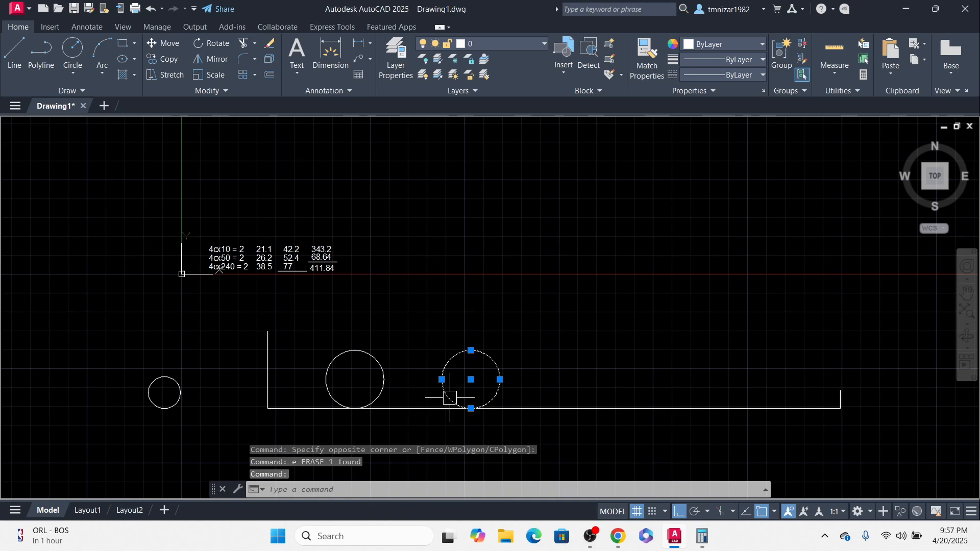
type("co")
key("space")
left_click(442, 379)
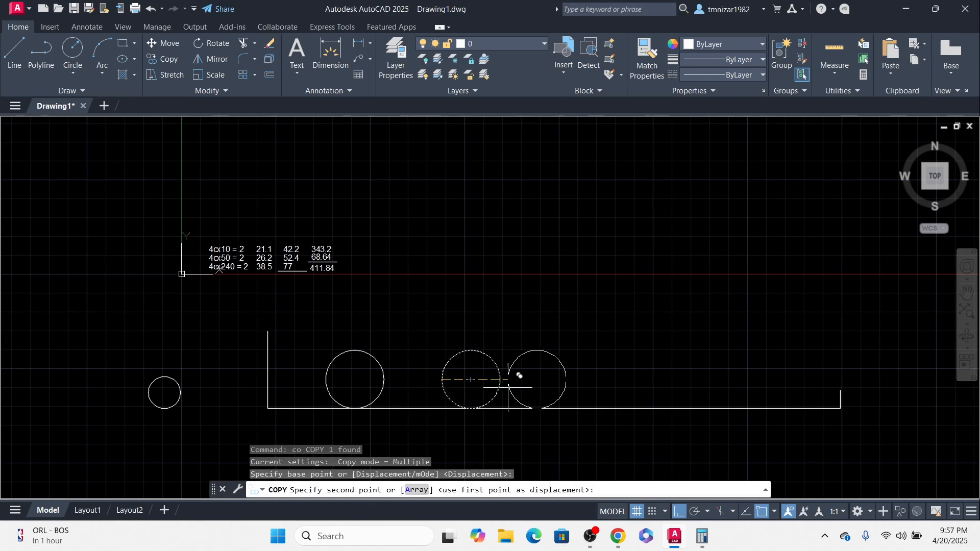
left_click(500, 380)
key("Escape")
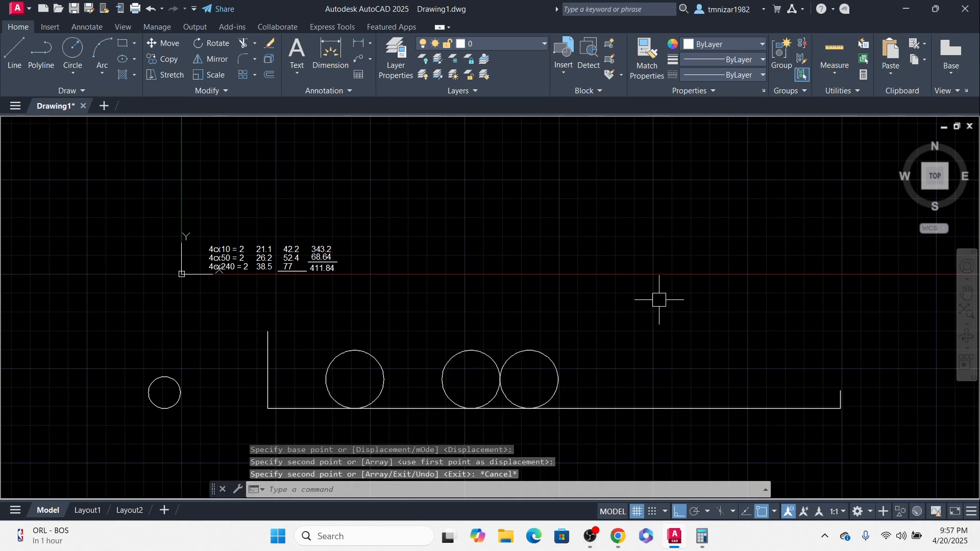
scroll(258, 257, "up", 2)
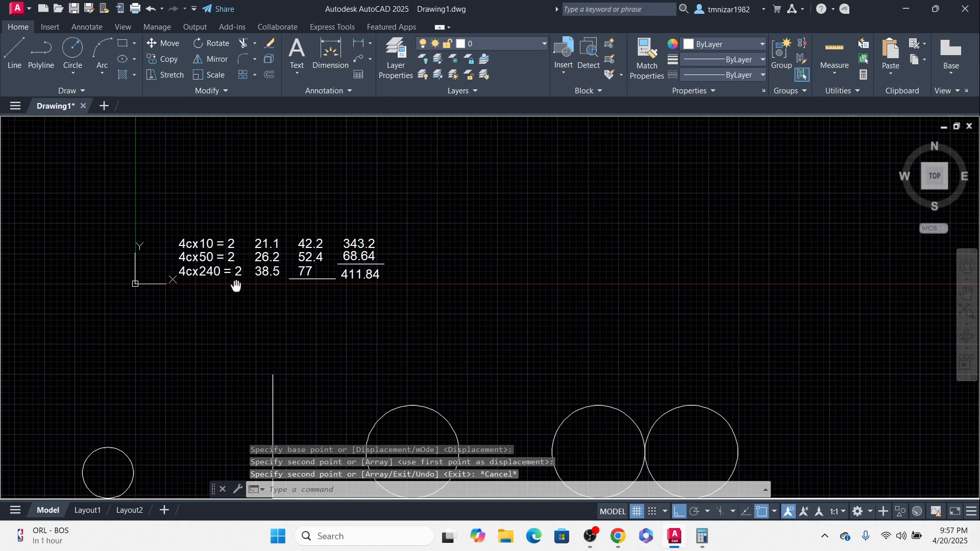
Step: Erase the small circle lying to the left of the tray
middle_click_drag(235, 286, 416, 233)
left_click_drag(349, 312, 275, 423)
type("e")
key("Return")
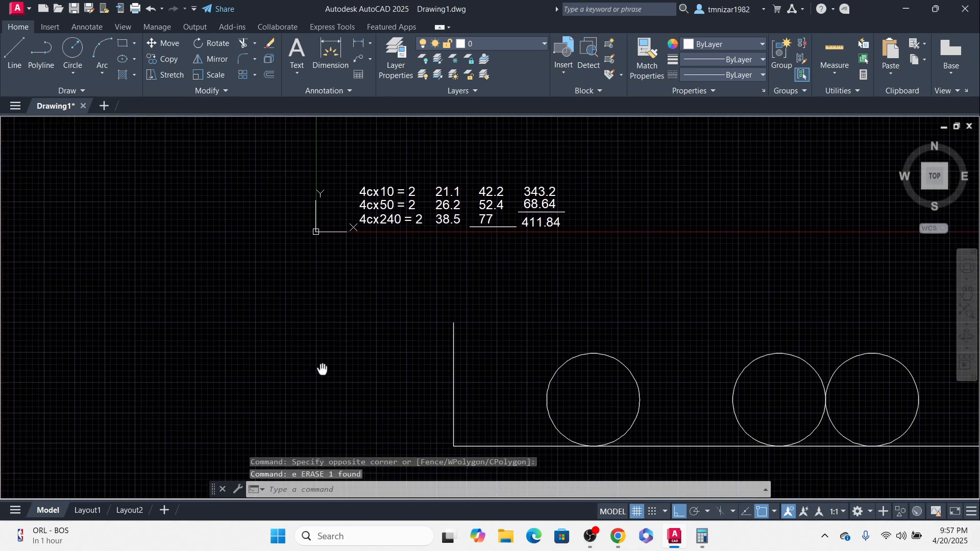
Step: Draw a circle of 26.2 diameter to the left of the tray
middle_click_drag(322, 369, 307, 377)
type("c")
key("Return")
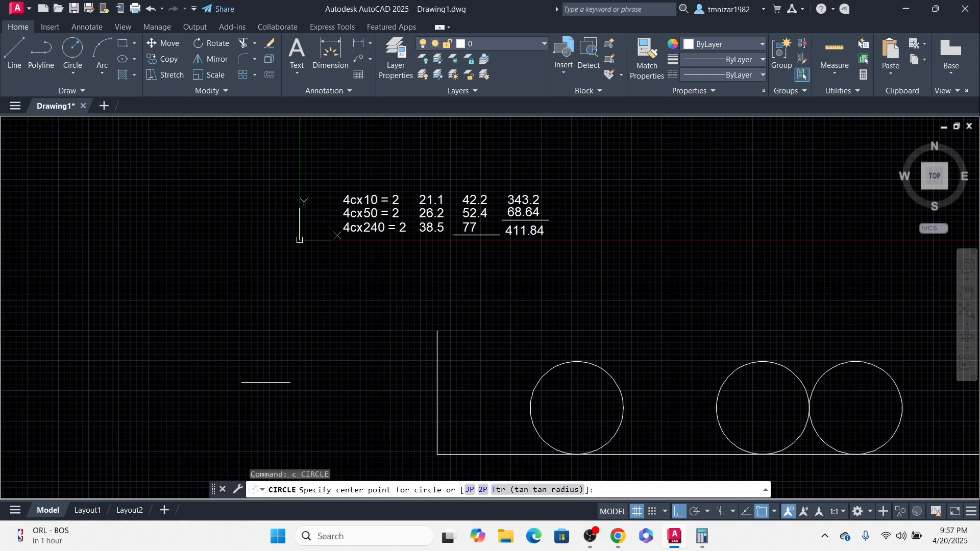
left_click(261, 393)
type("d")
key("Return")
type("2")
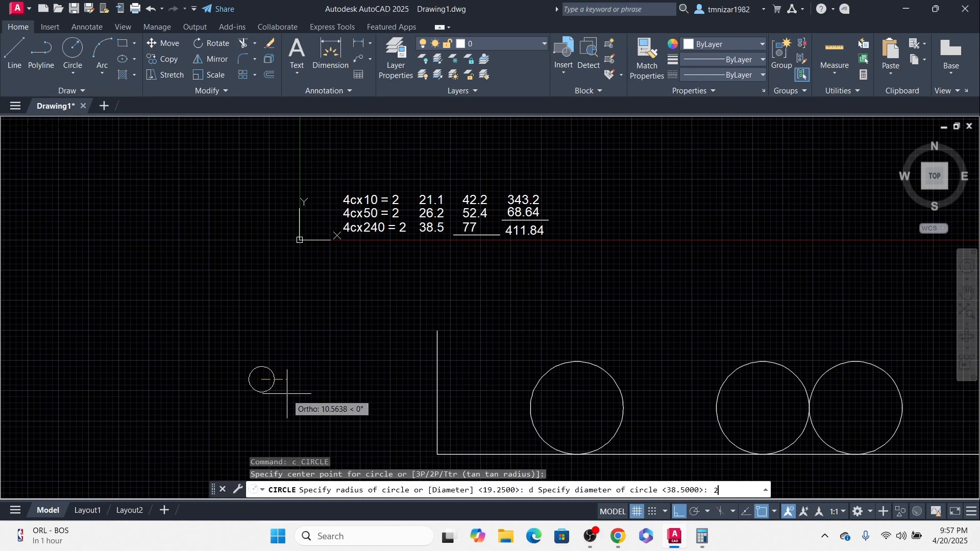
type("6.2")
key("Return")
Step: Change the new circle's color to Magenta
left_click(236, 395)
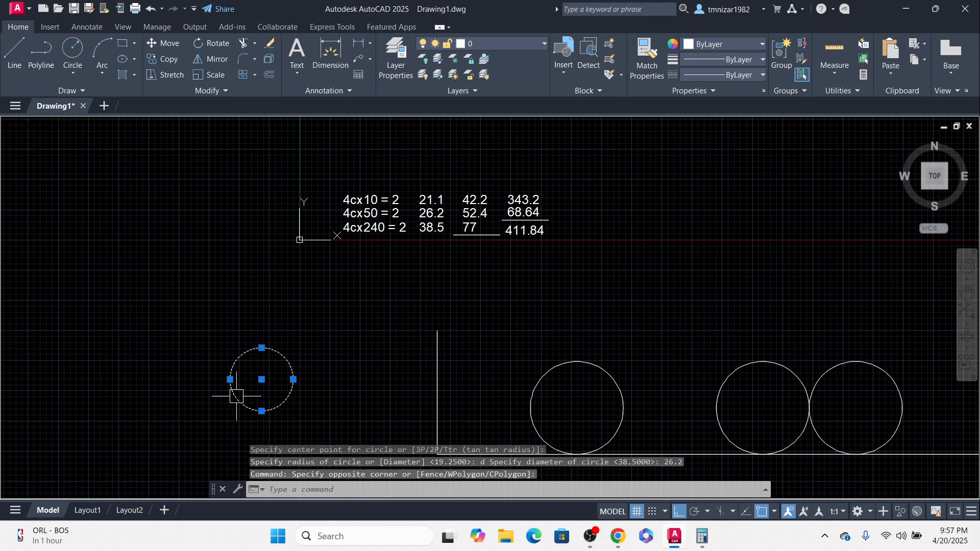
left_click(713, 46)
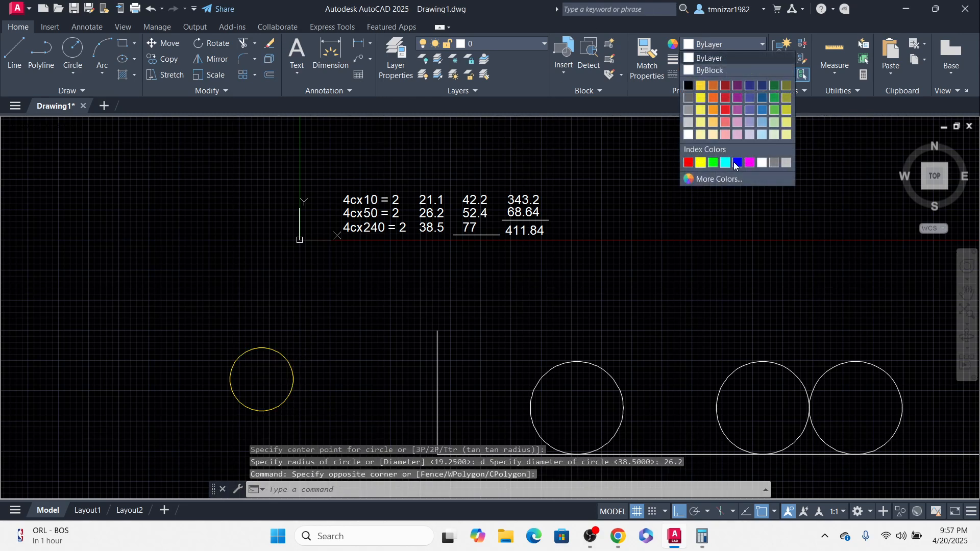
left_click(749, 162)
key("Escape")
Step: Move the magenta circle into the tray so it touches the rightmost large circle
left_click(360, 345)
left_click(245, 367)
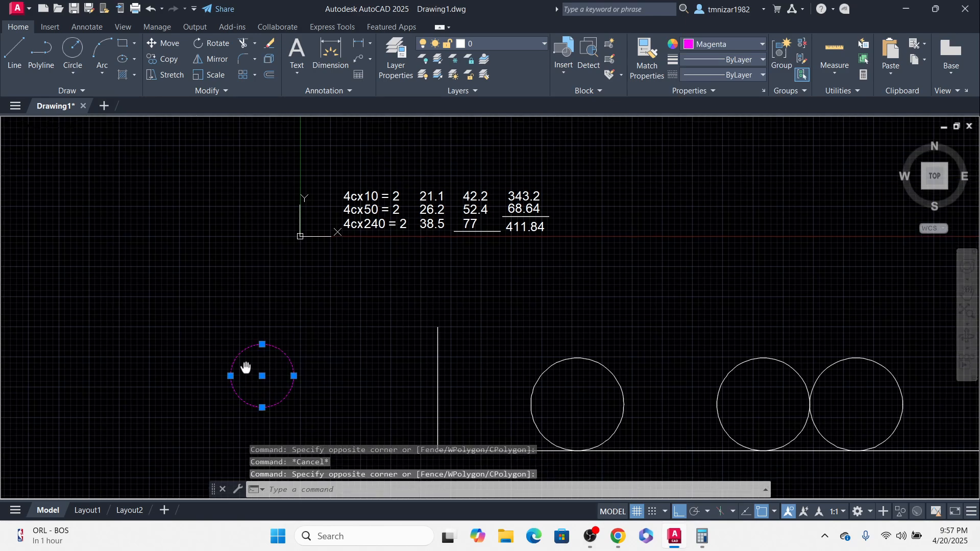
middle_click_drag(246, 367, 252, 292)
type("m")
key("Return")
left_click(238, 299)
middle_click_drag(495, 314, 104, 347)
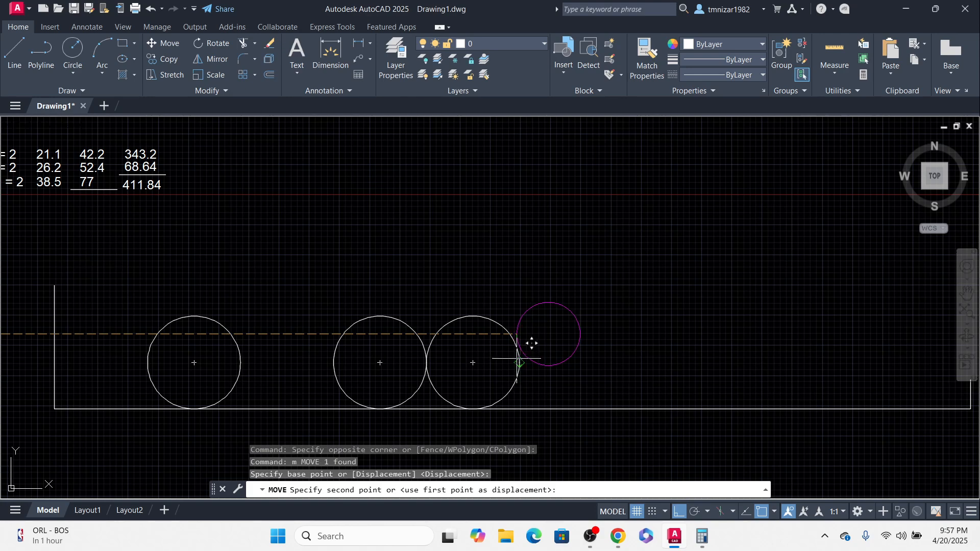
left_click(519, 363)
key("Escape")
Step: Move the magenta circle down so it rests on the tray bottom
left_click(569, 391)
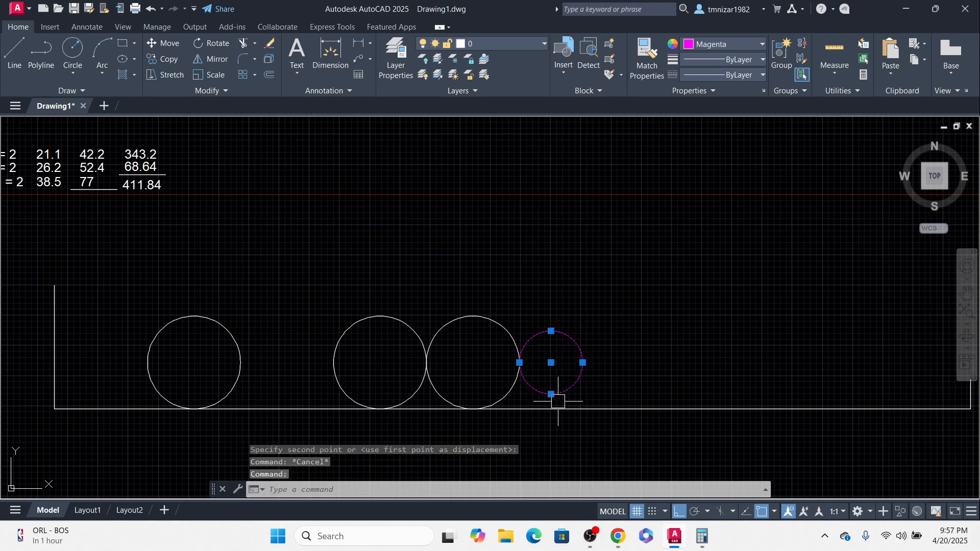
type("m")
key("Return")
left_click(551, 394)
left_click(550, 408)
key("Escape")
Step: Erase the rightmost large circle in the tray
left_click(492, 321)
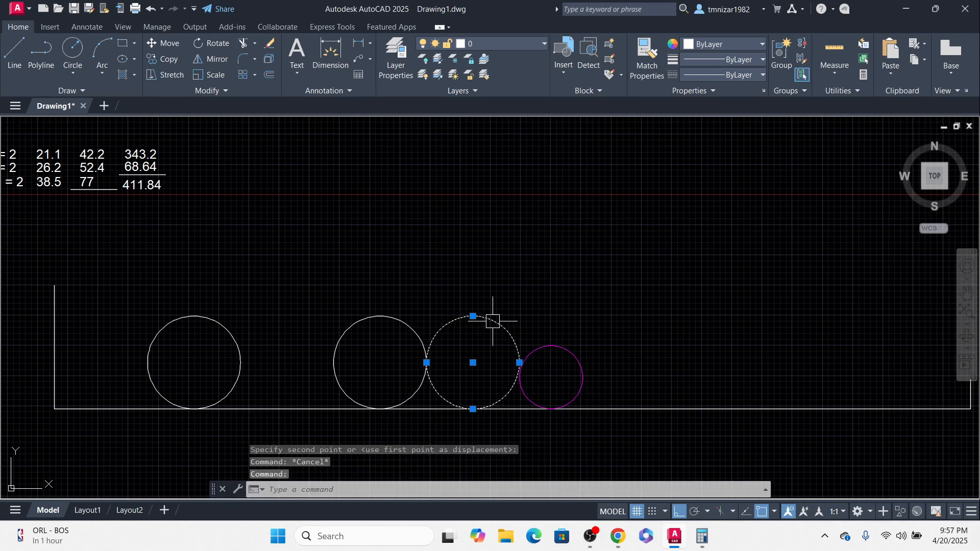
type("e")
key("Return")
Step: Copy the magenta circle three times in a touching row along the tray bottom
left_click(573, 400)
middle_click_drag(566, 396, 536, 385)
type("co")
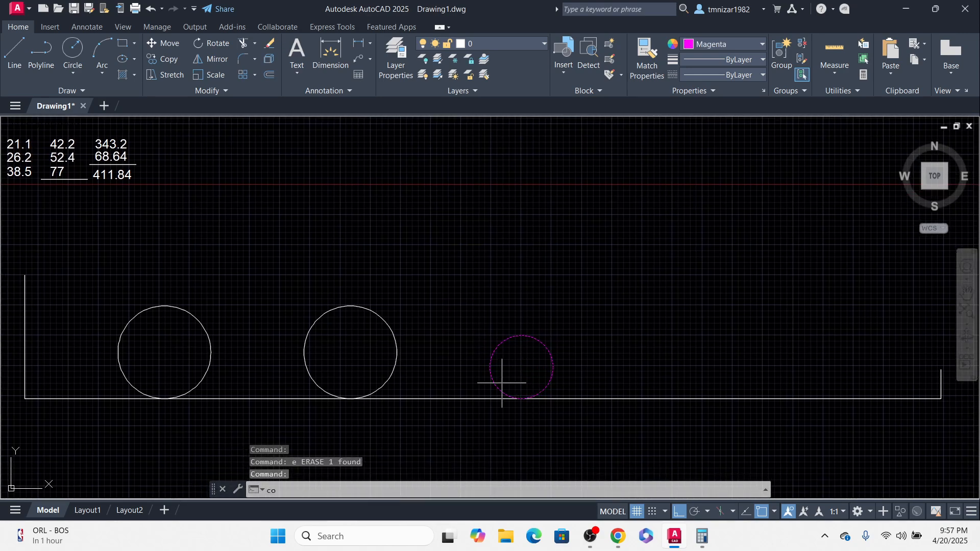
key("Return")
left_click(490, 366)
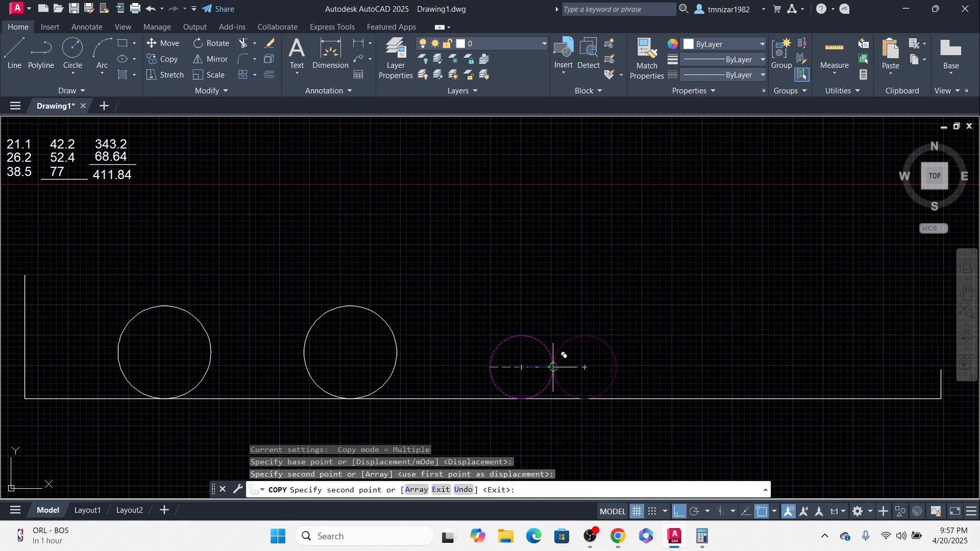
left_click(552, 367)
left_click(616, 366)
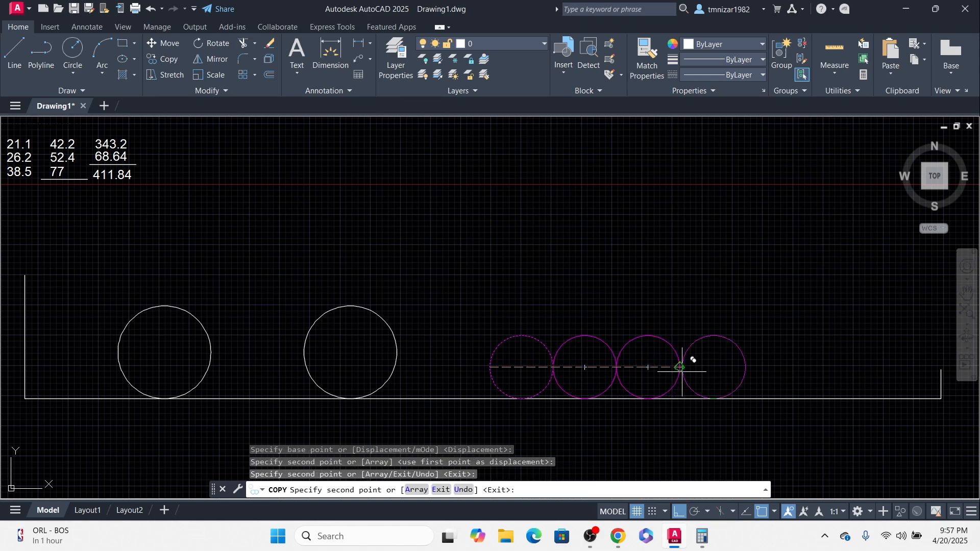
left_click(679, 367)
key("Escape")
Step: Erase the second magenta circle from the row
left_click(583, 340)
type("e")
key("Return")
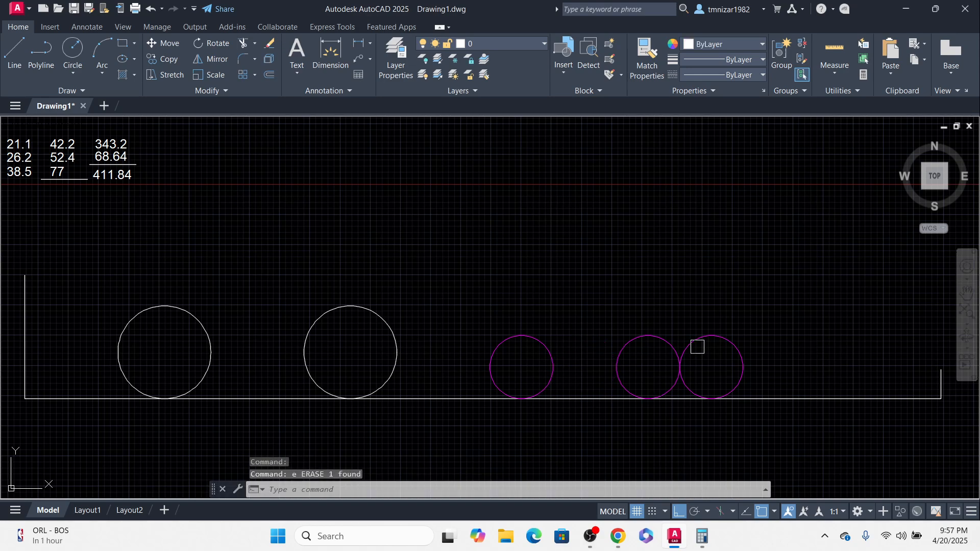
Step: Draw a circle of 21.1 diameter to the left of the tray
middle_click_drag(667, 337, 621, 332)
scroll(531, 316, "down", 2)
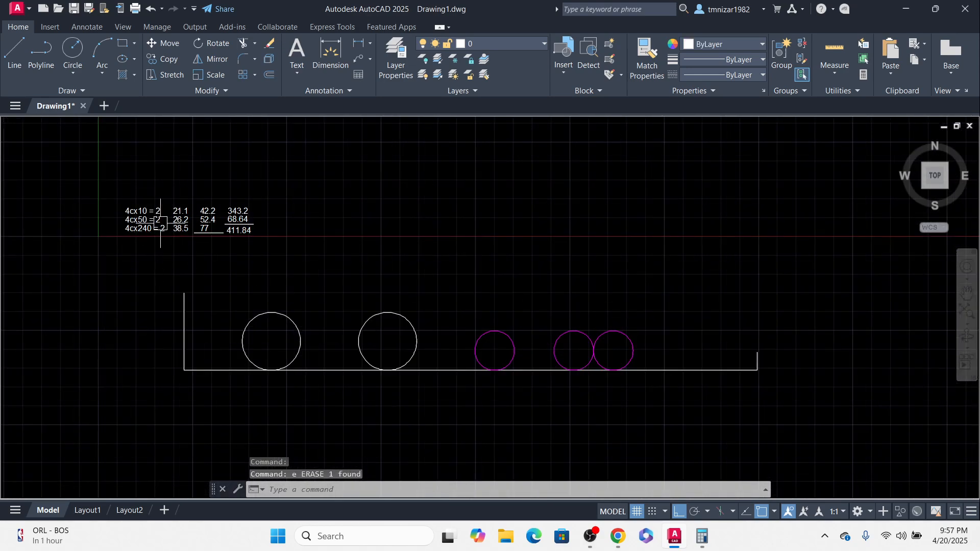
scroll(160, 223, "up", 2)
middle_click_drag(163, 306, 304, 276)
type("c")
key("Return")
left_click(205, 362)
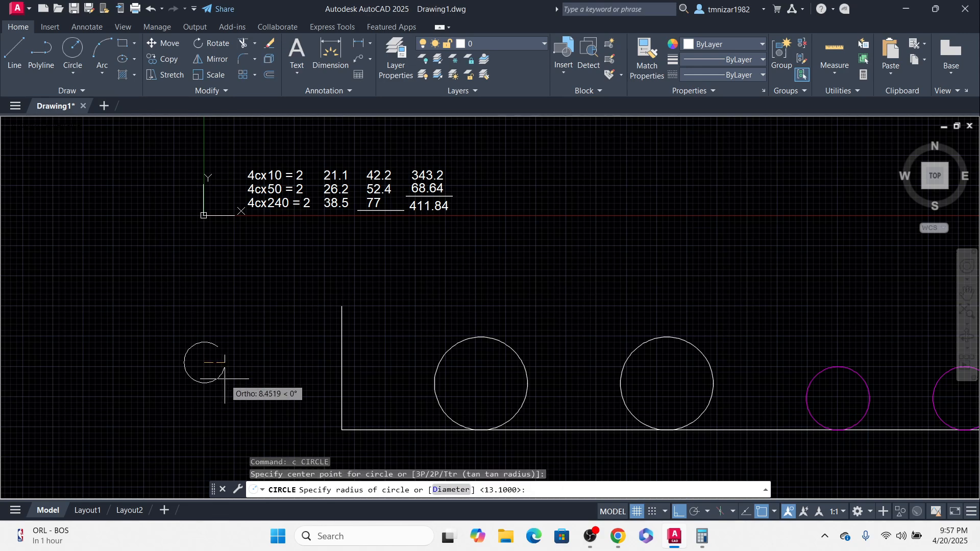
key("Return")
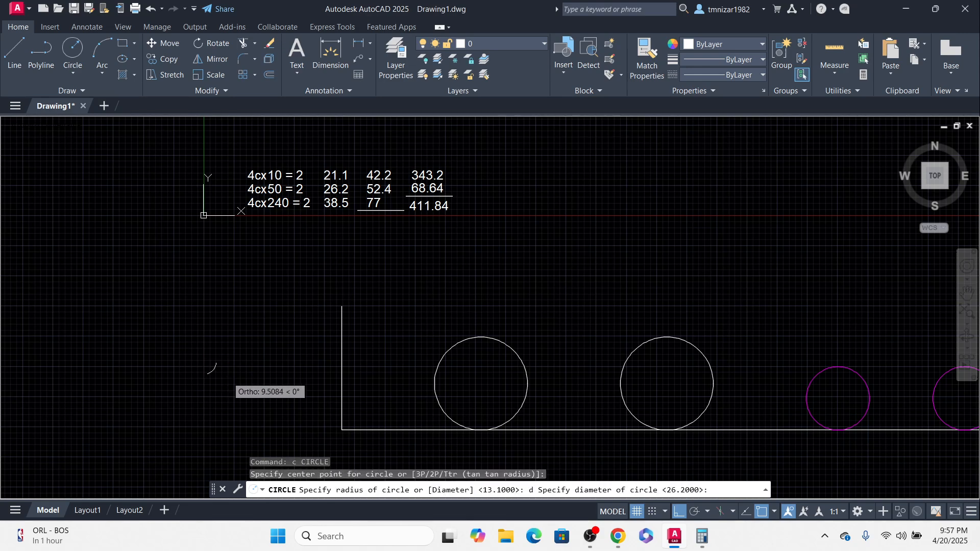
type("21.1")
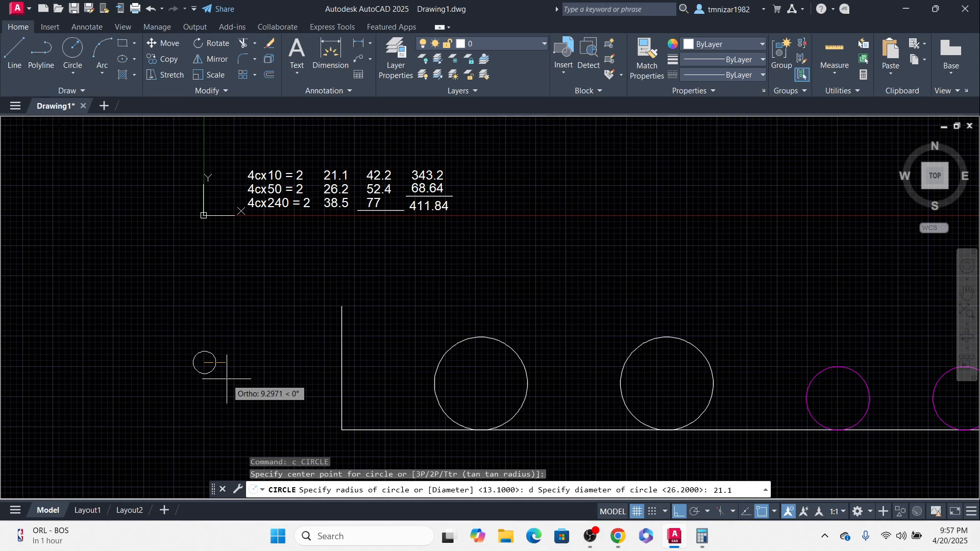
key("Return")
Step: Change the 21.1 circle's color to Green
left_click_drag(266, 293, 163, 416)
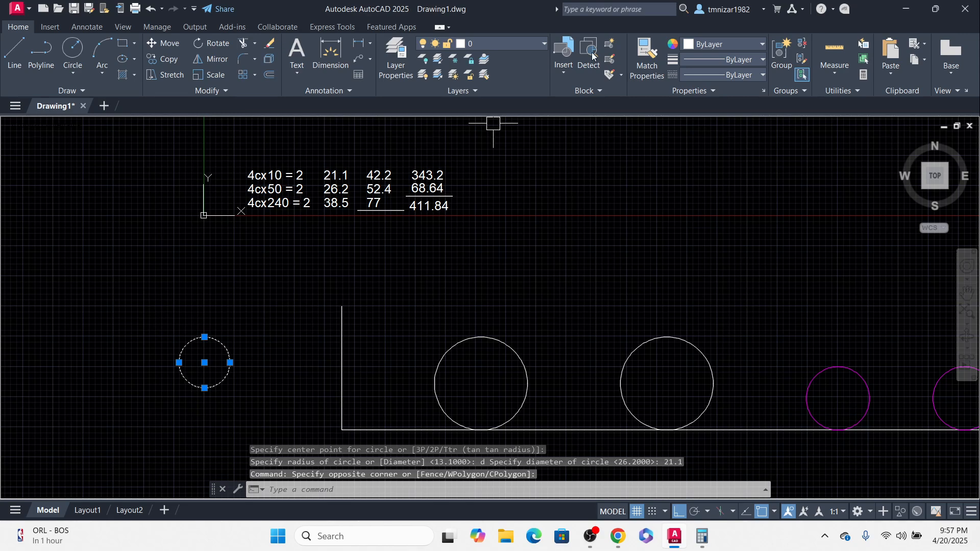
left_click(723, 44)
left_click(714, 162)
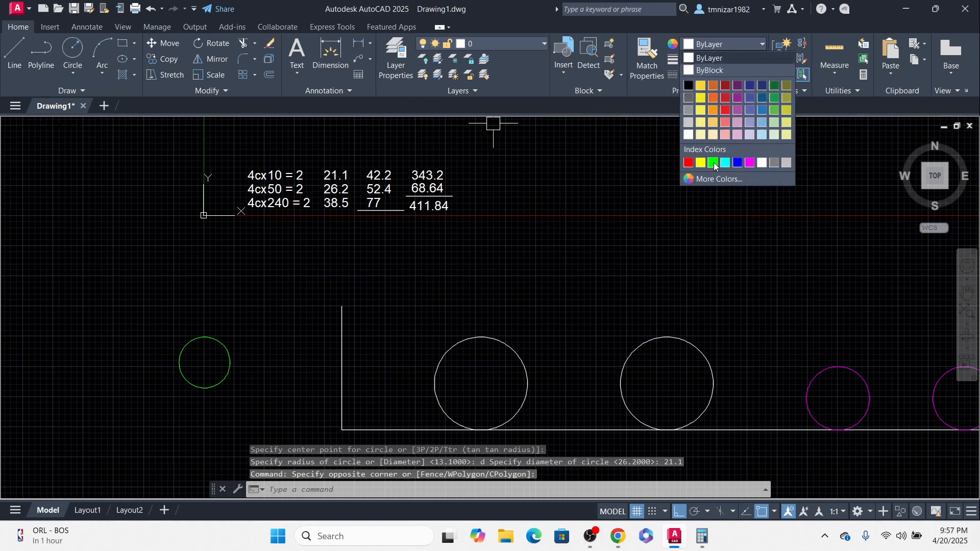
Step: Move the green circle into the tray so it touches the rightmost magenta circle
middle_click_drag(335, 318, 309, 296)
type("m")
key("Return")
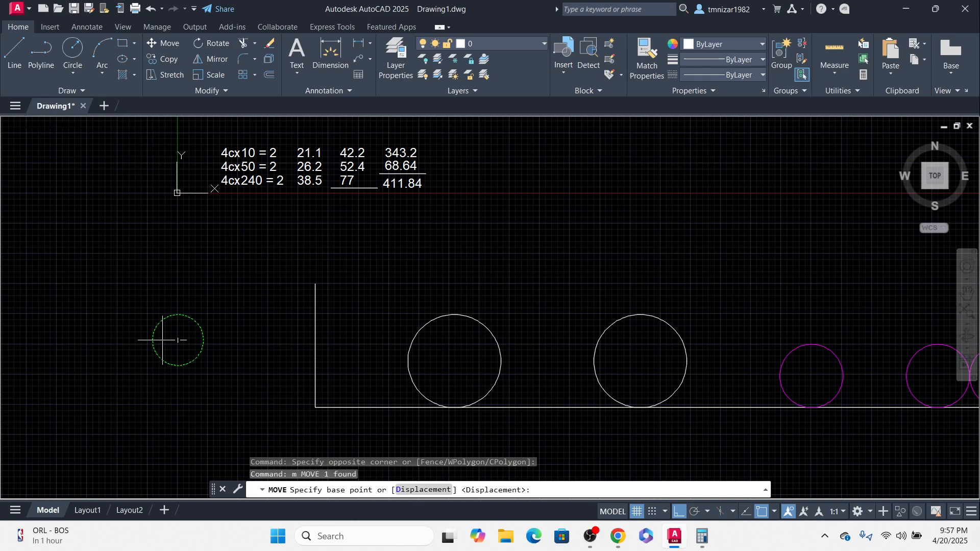
left_click(152, 341)
scroll(306, 325, "down", 2)
middle_click_drag(280, 326, 116, 321)
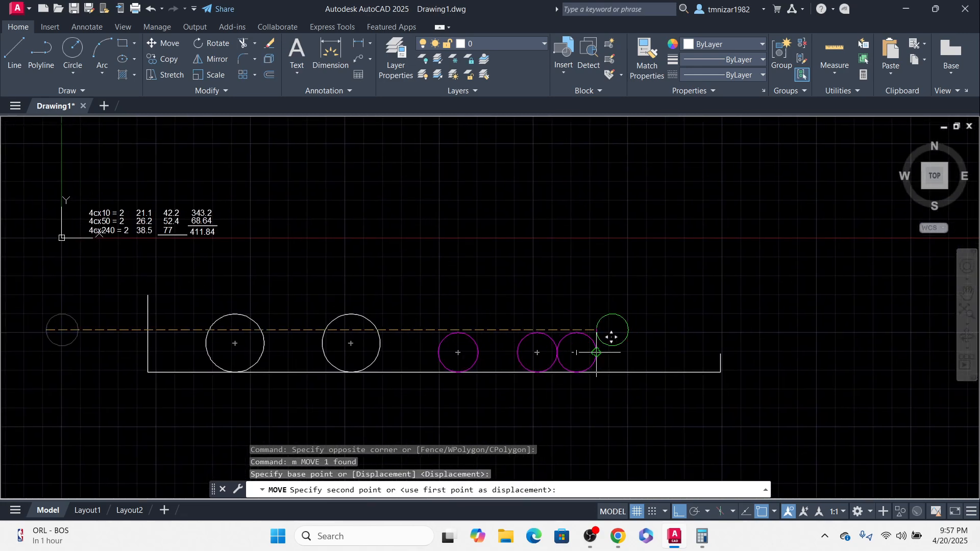
left_click(596, 352)
Step: Move the green circle down so it rests on the tray bottom
left_click(625, 341)
scroll(617, 360, "up", 2)
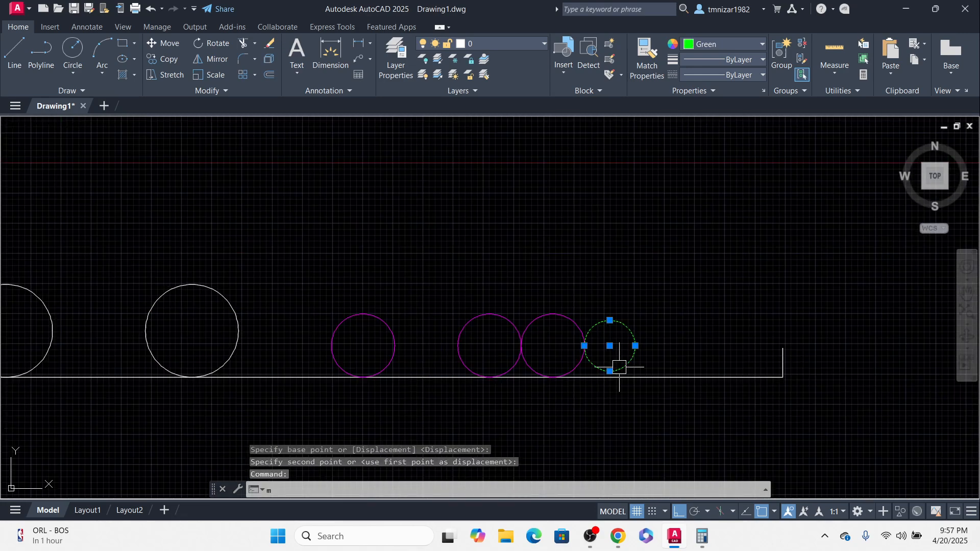
type("m")
key("Return")
left_click(609, 371)
left_click(610, 377)
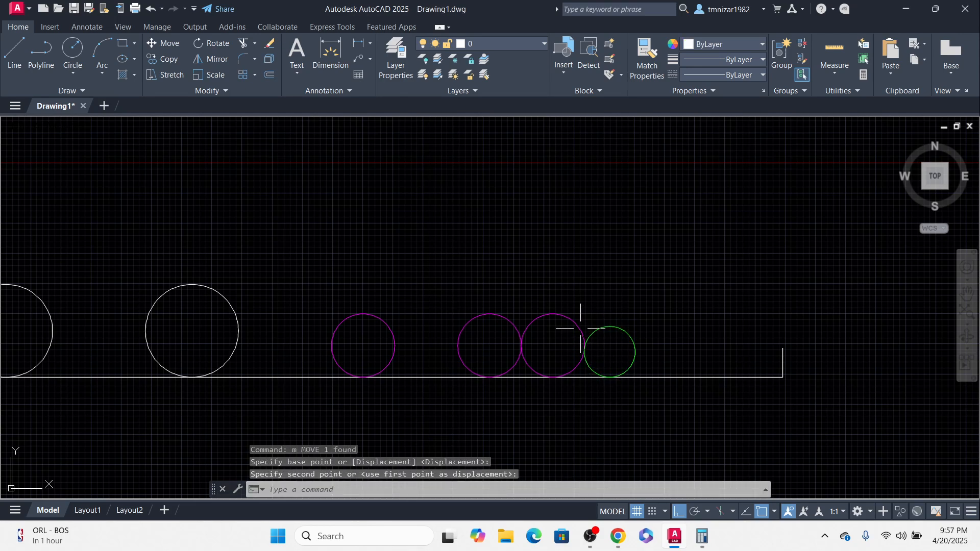
Step: Erase the rightmost magenta circle in the tray
left_click(581, 331)
type("e")
key("Return")
scroll(615, 349, "down", 2)
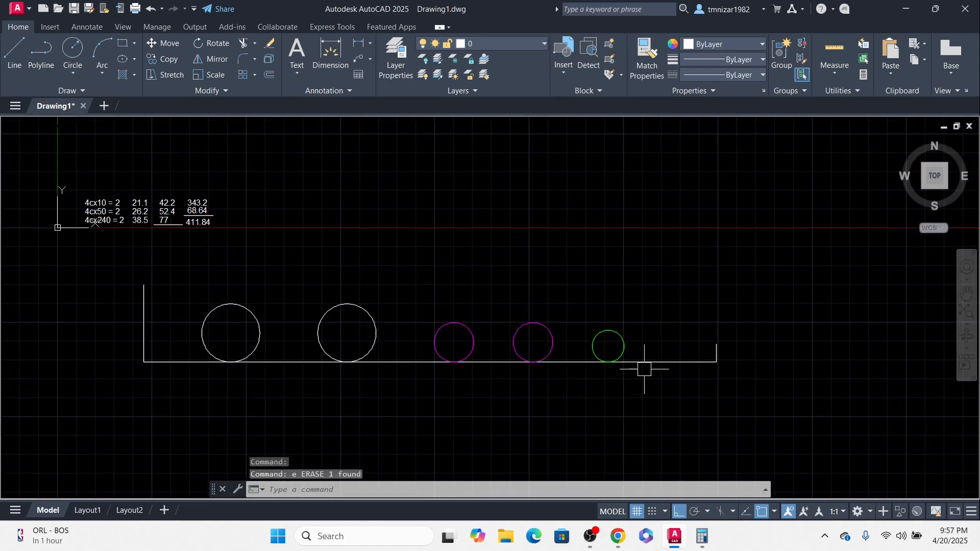
Step: Copy the green circle twice in a touching row to its right along the tray bottom
left_click(630, 338)
middle_click_drag(628, 374, 588, 387)
type("co")
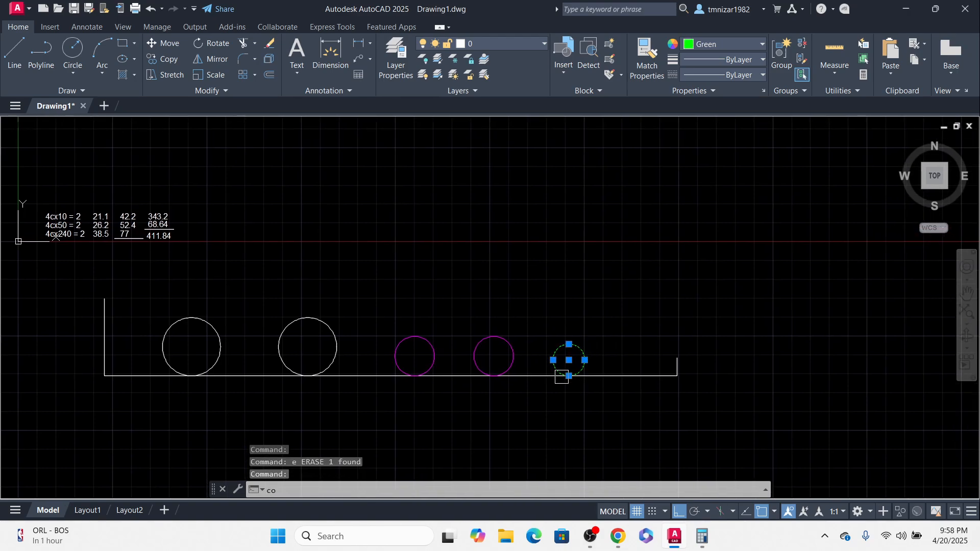
key("Return")
left_click(551, 362)
left_click(584, 360)
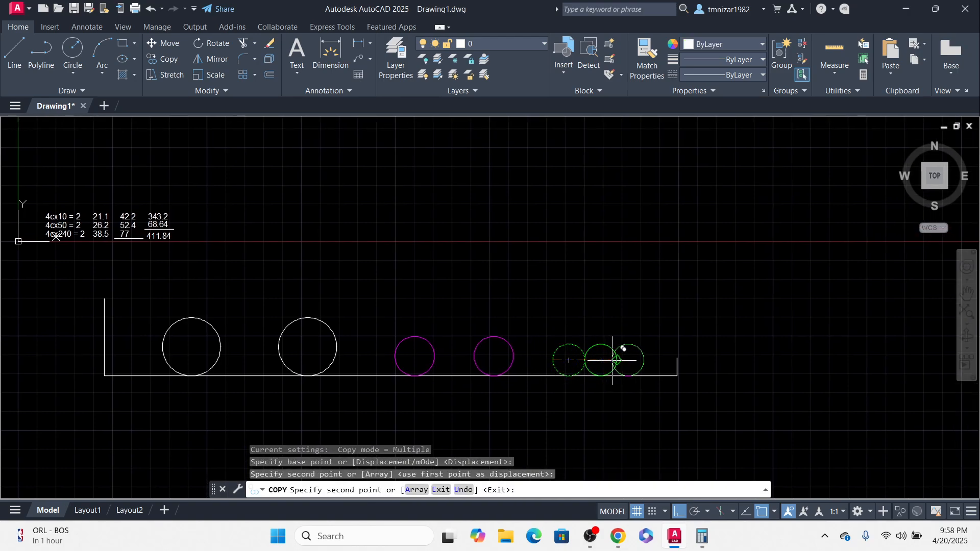
left_click(616, 360)
key("Escape")
Step: Erase the middle green circle from the row
left_click(599, 340)
type("e")
key("Return")
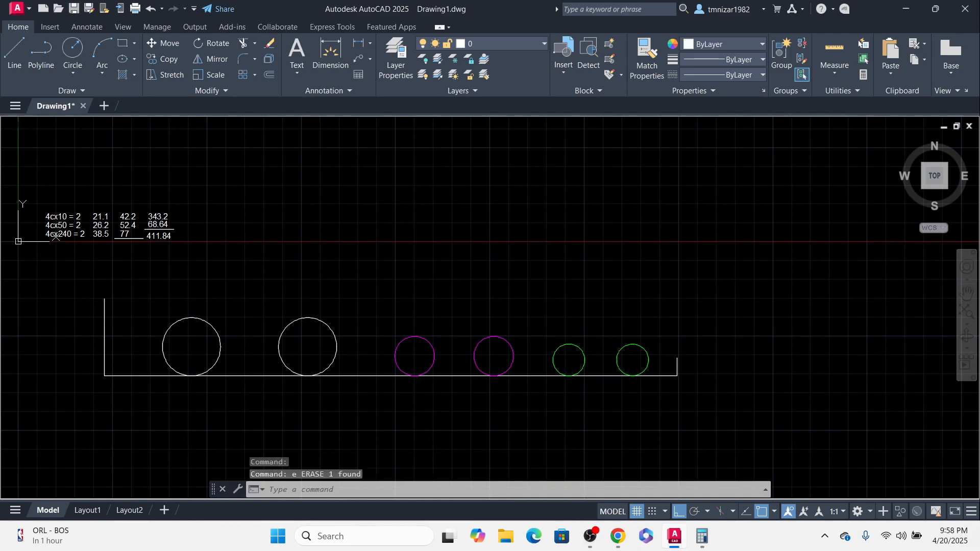
middle_click_drag(685, 363, 731, 307)
scroll(731, 307, "down", 2)
middle_click_drag(641, 319, 635, 361)
scroll(530, 362, "up", 2)
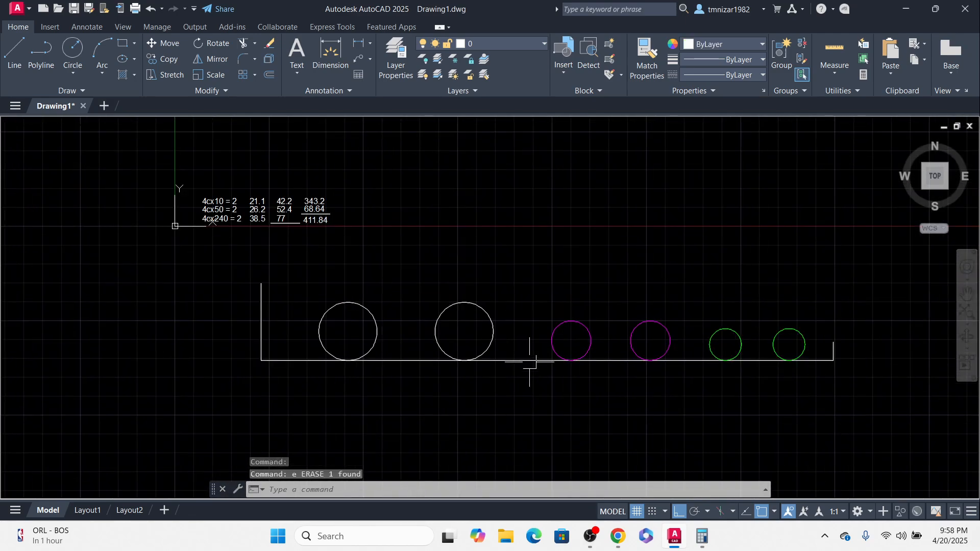
left_click(508, 278)
key("Escape")
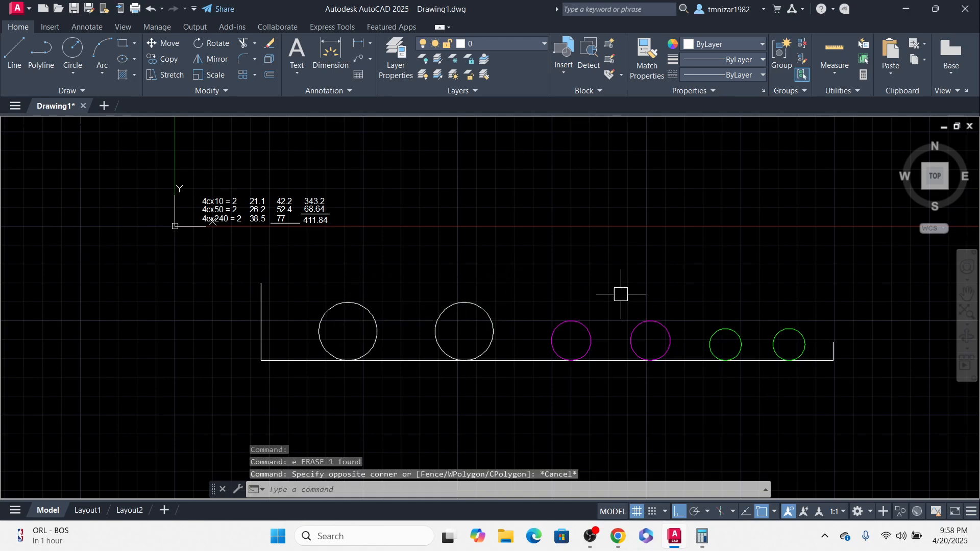
left_click(458, 269)
left_click(316, 357)
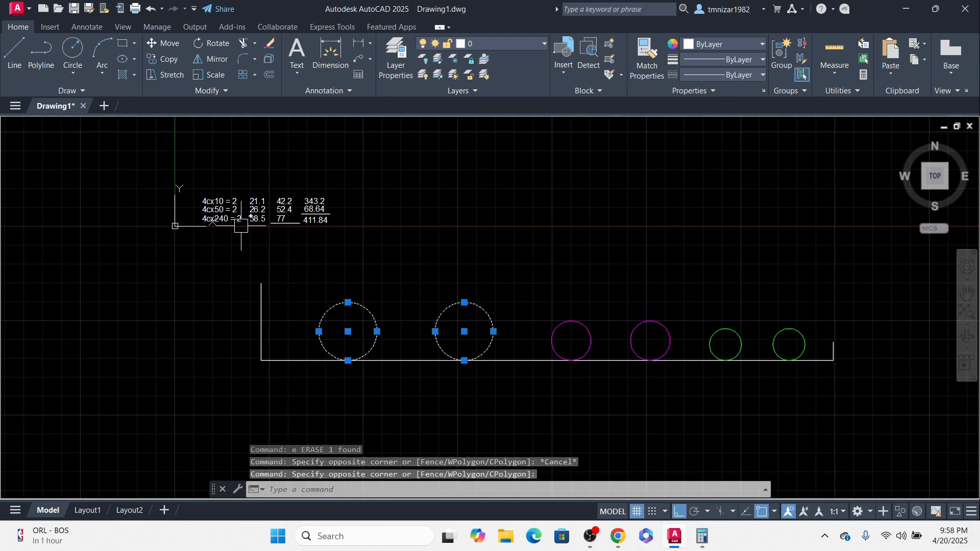
key("Escape")
left_click(669, 301)
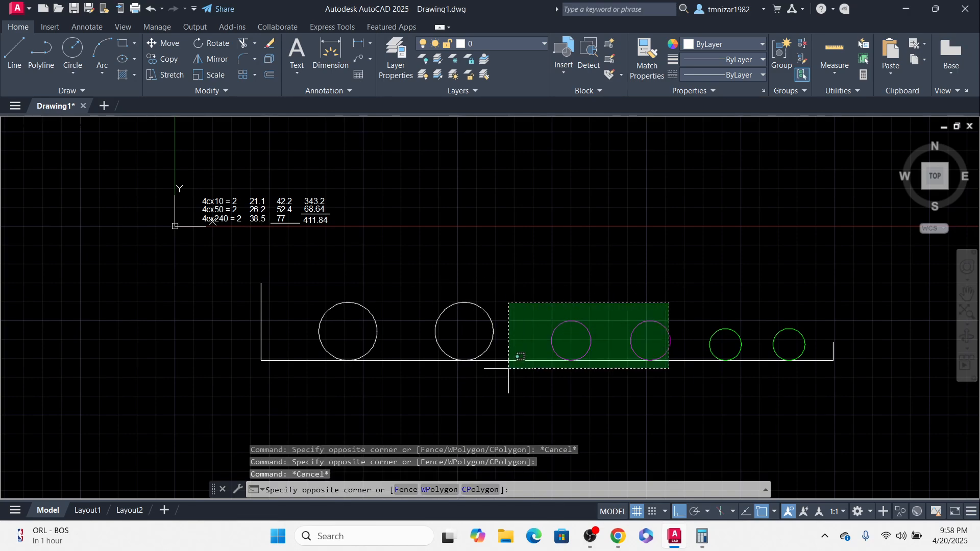
left_click(521, 353)
key("Escape")
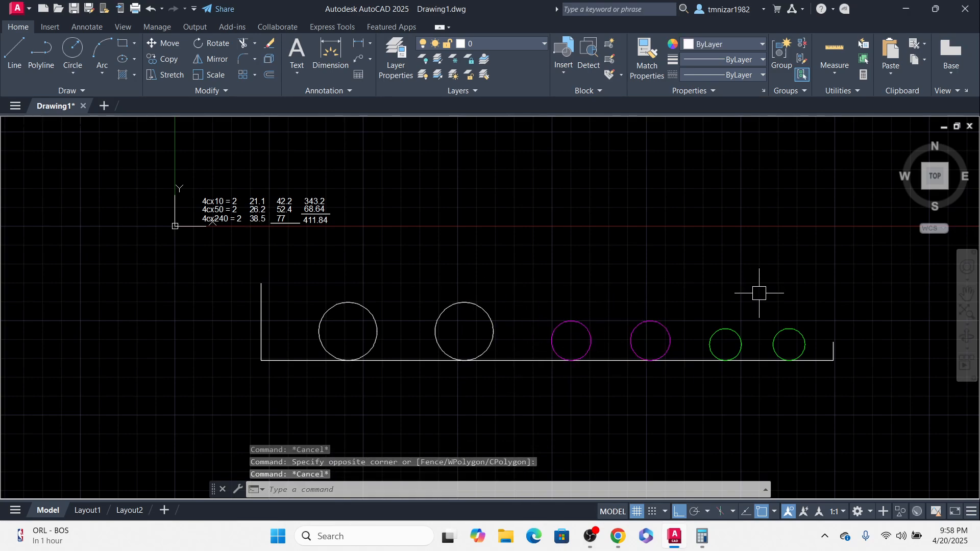
left_click(805, 290)
left_click(693, 363)
middle_click_drag(780, 312, 646, 362)
key("Escape")
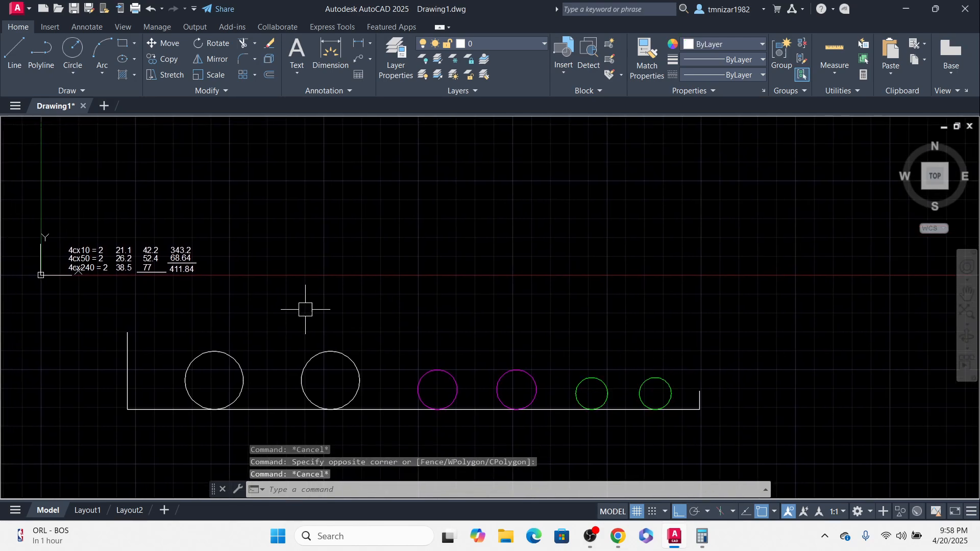
middle_click_drag(597, 329, 558, 280)
left_click(679, 311)
left_click(645, 403)
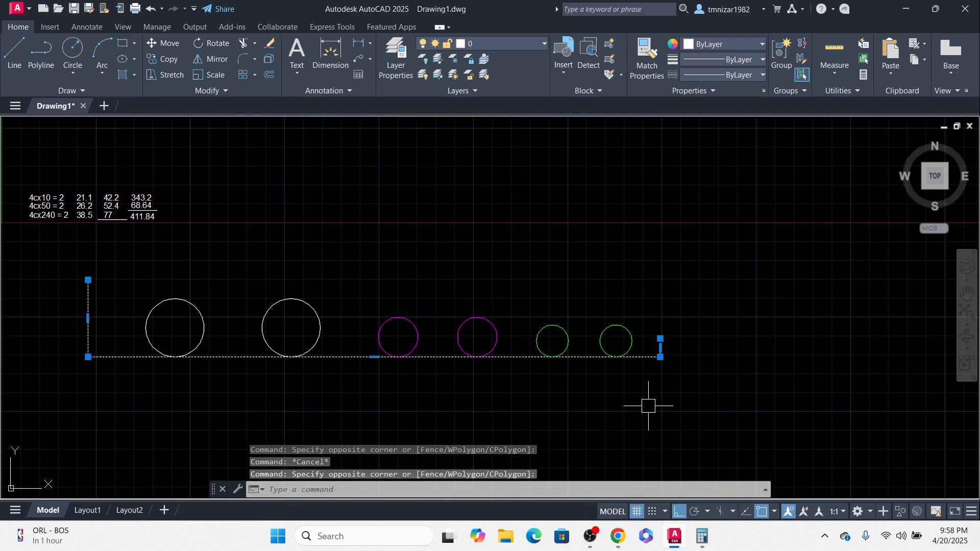
middle_click_drag(647, 405, 603, 397)
type("m")
key("Return")
left_click(615, 392)
key("Escape")
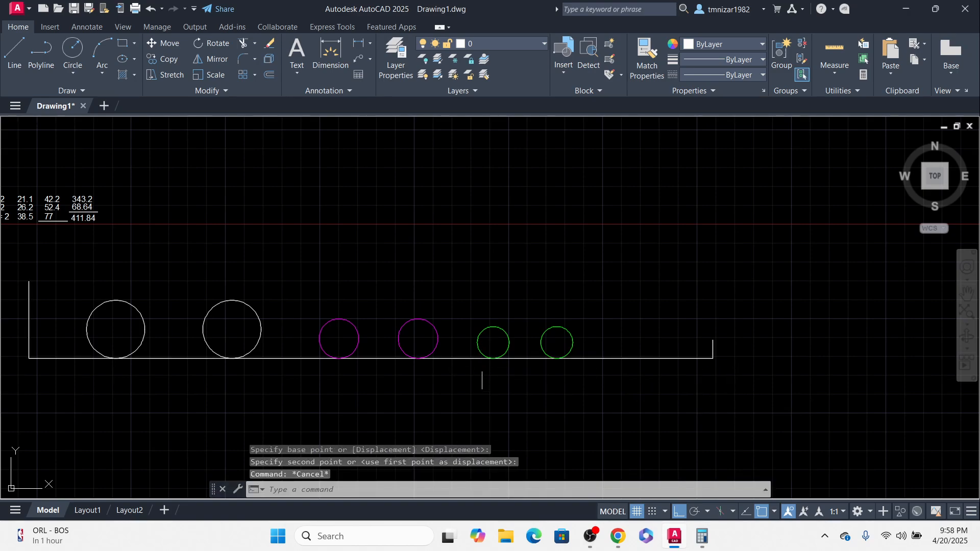
Step: Dimension the horizontal distance from the rightmost green circle to the tray's left wall
middle_click_drag(493, 364, 612, 370)
type("d")
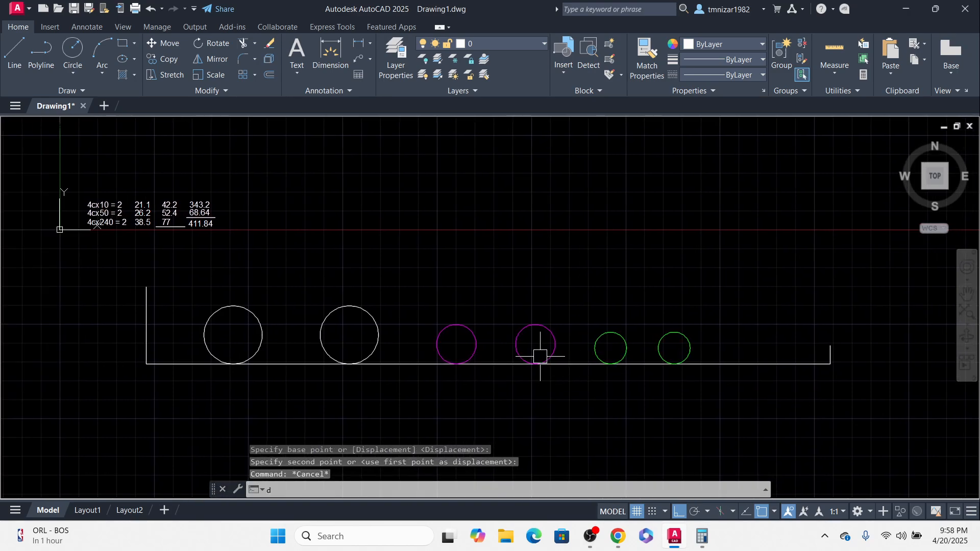
type("li")
key("Return")
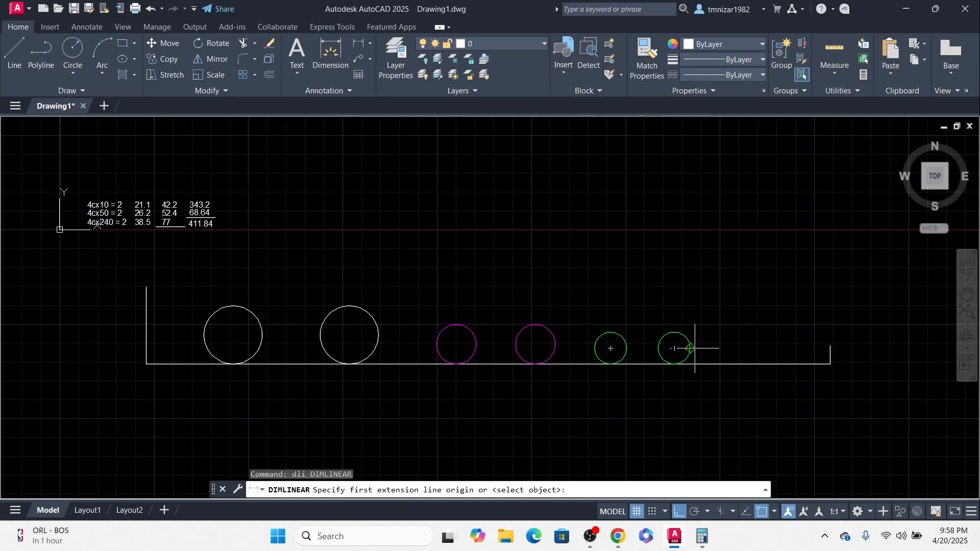
left_click(690, 348)
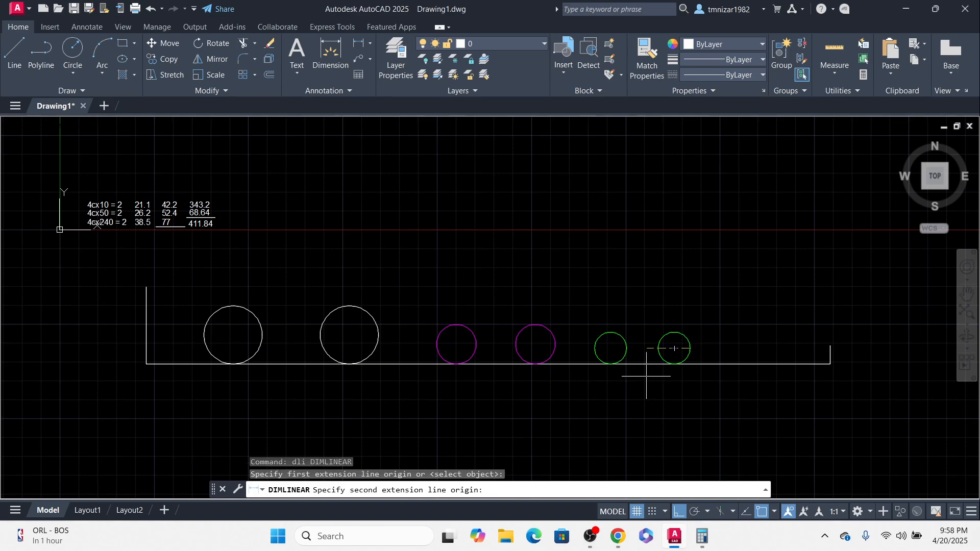
left_click(146, 325)
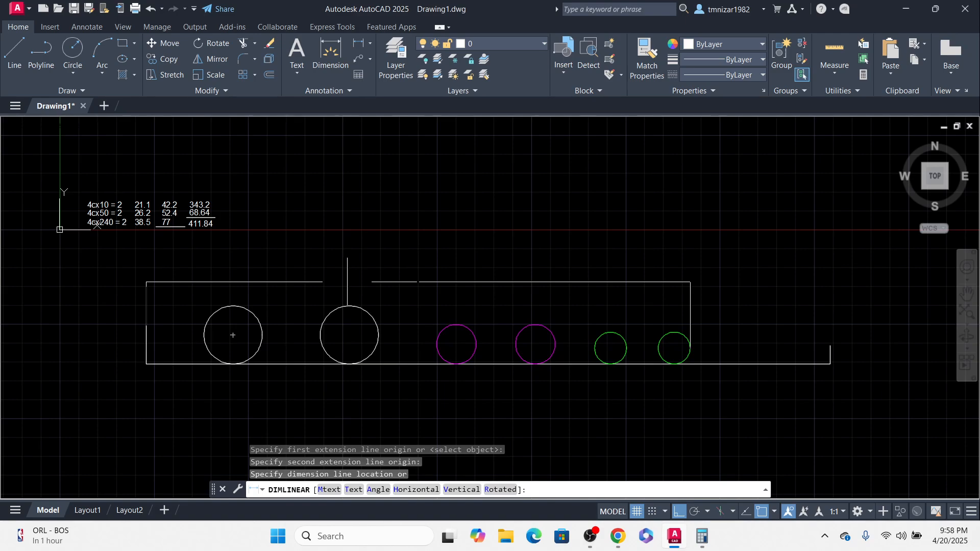
left_click(448, 280)
Step: Open the new dimension's text for editing and compare its value with the table totals
double_click(424, 279)
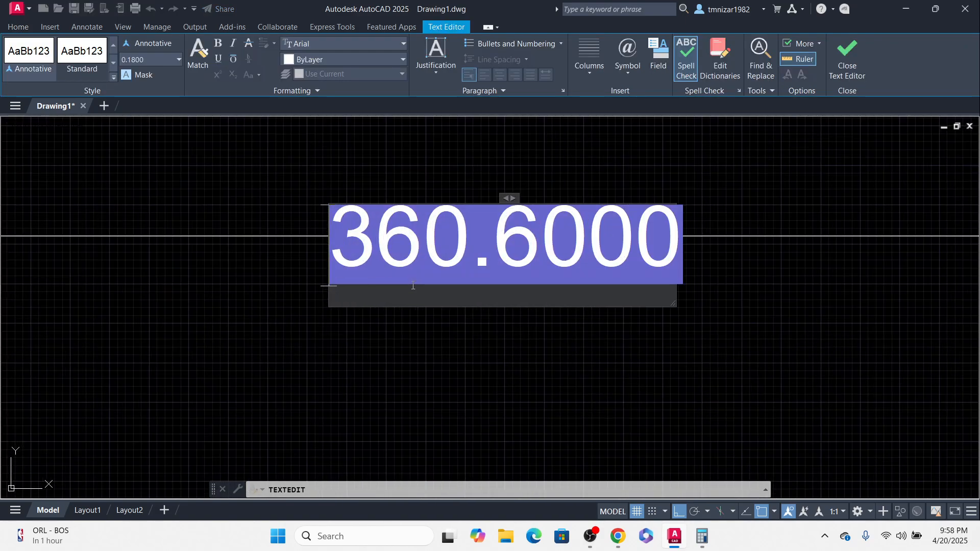
scroll(518, 370, "down", 8)
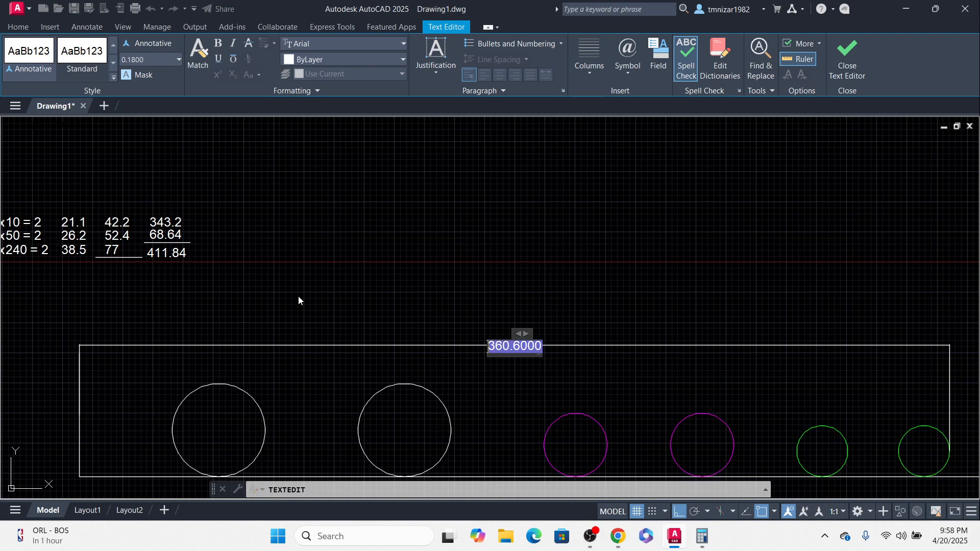
scroll(169, 231, "up", 5)
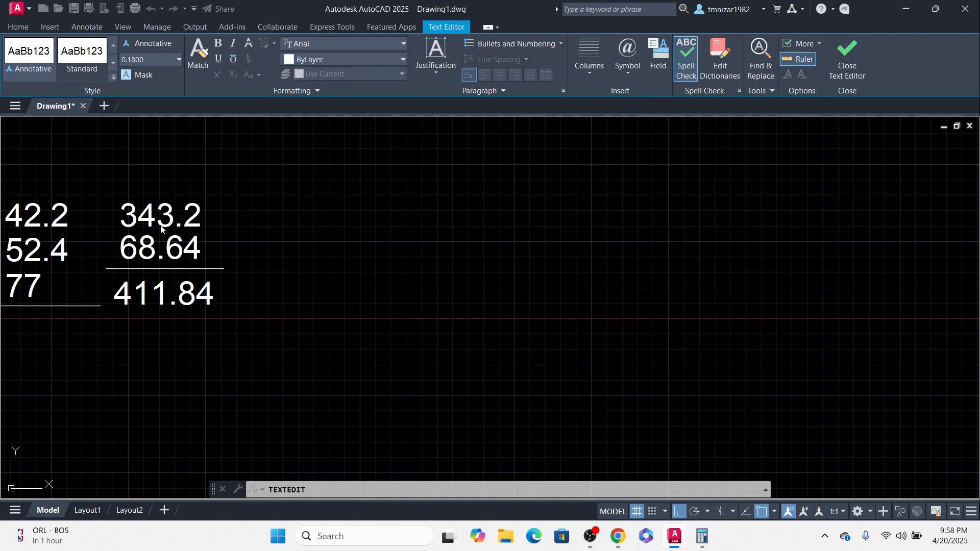
scroll(437, 306, "down", 4)
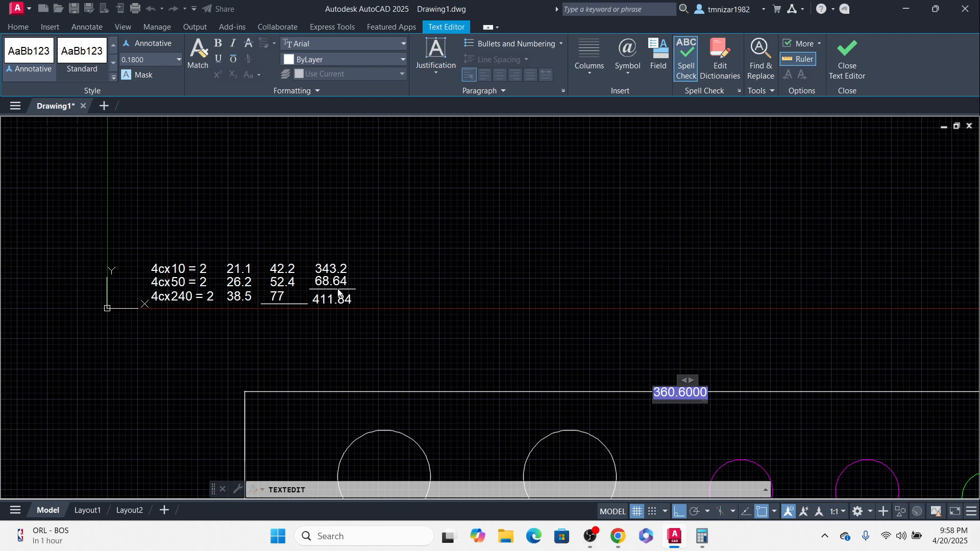
left_click(637, 340)
middle_click_drag(635, 341, 331, 214)
scroll(325, 215, "down", 2)
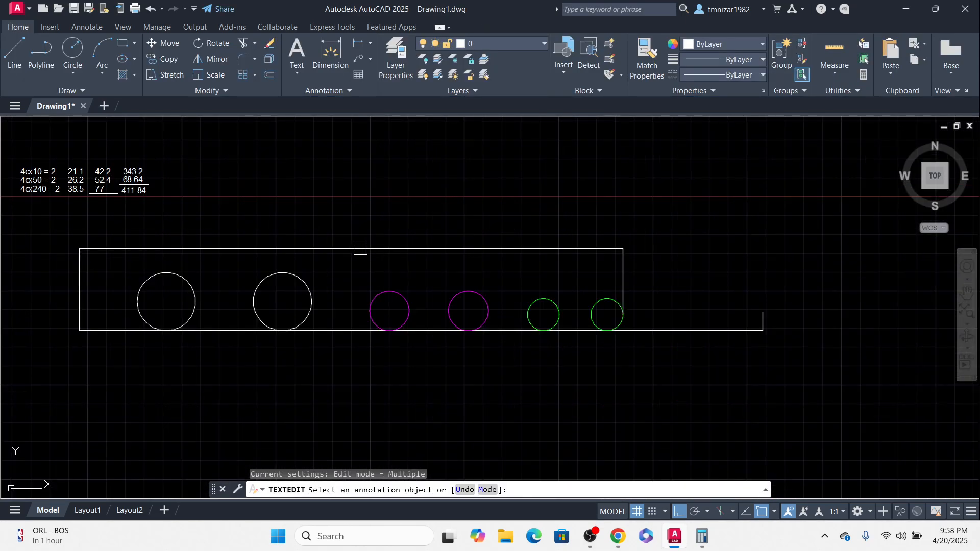
scroll(358, 247, "up", 4)
left_click(363, 246)
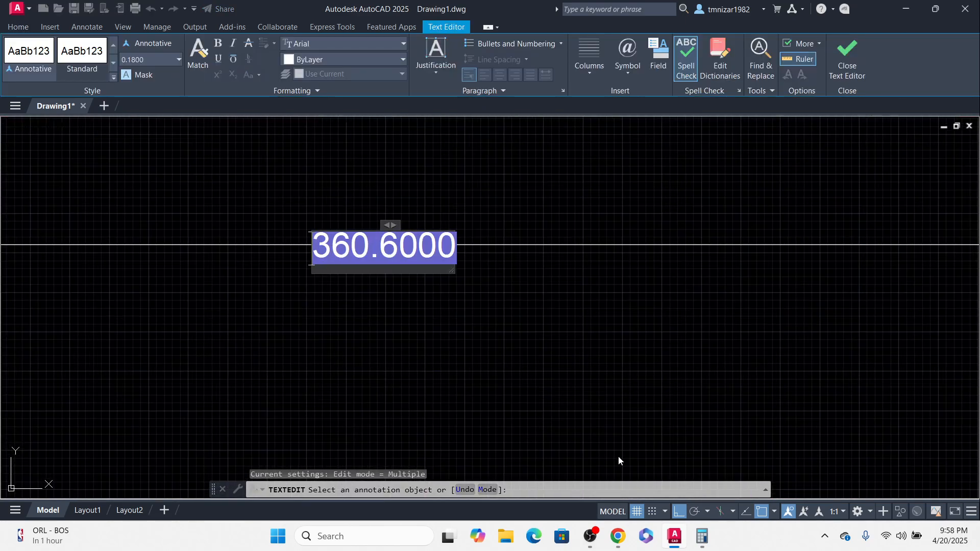
Step: Switch to Calculator and compute 360.6 × 0.2 for a 20% allowance, then leave the text editor
left_click(702, 537)
key("Escape")
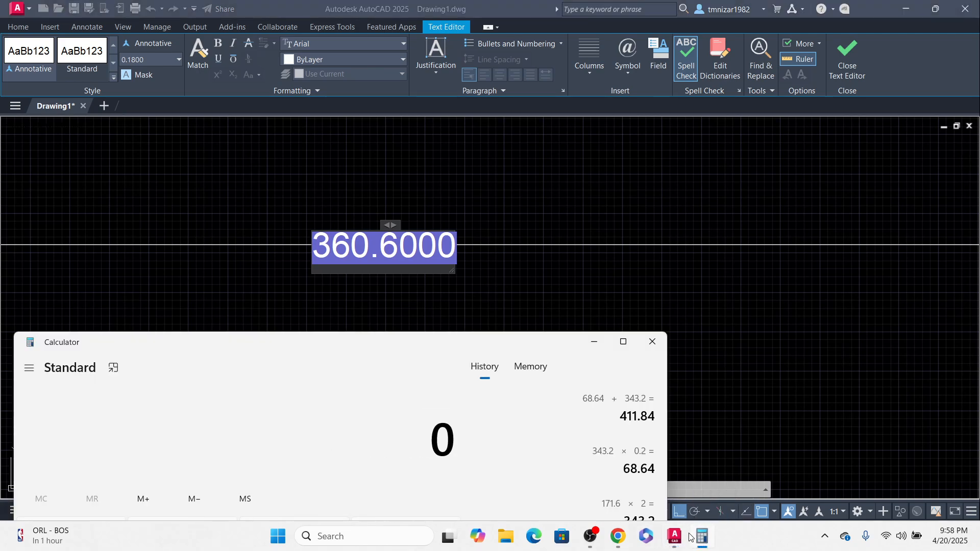
type("36.6 × ")
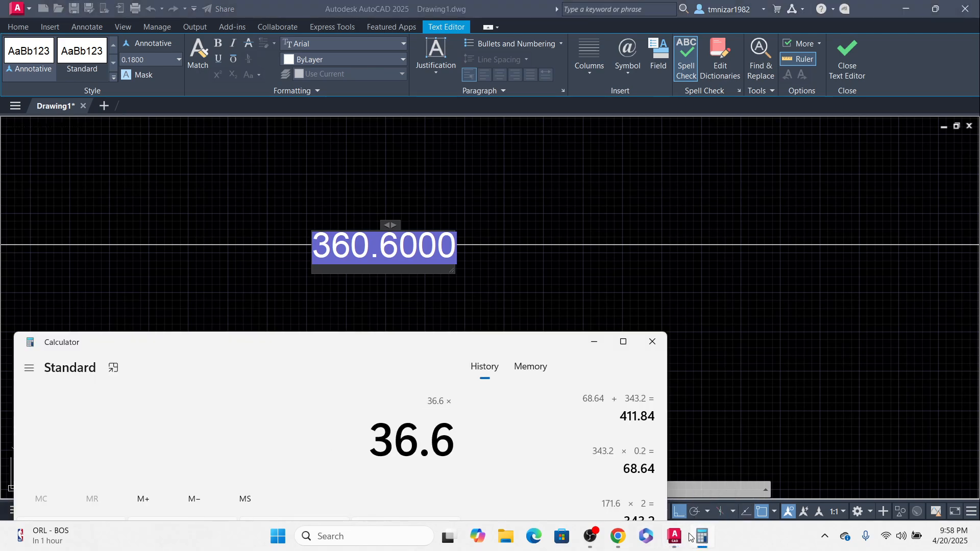
type("0.2")
key("Return")
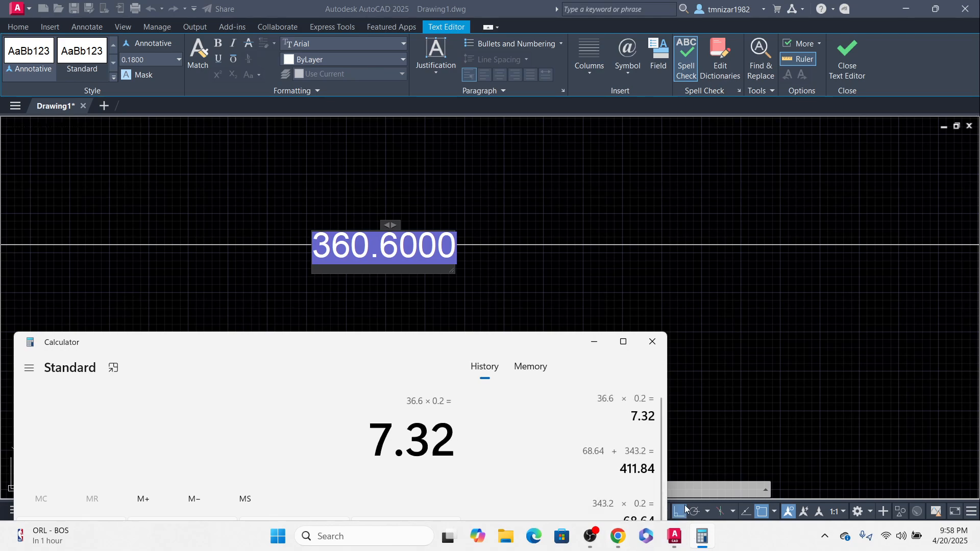
key("Escape")
type("360.")
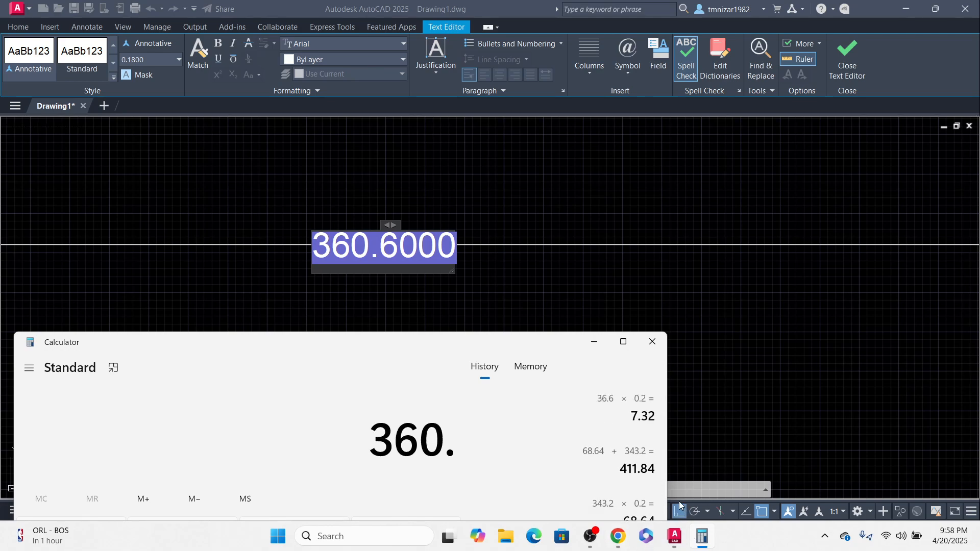
type("6 × 0.2")
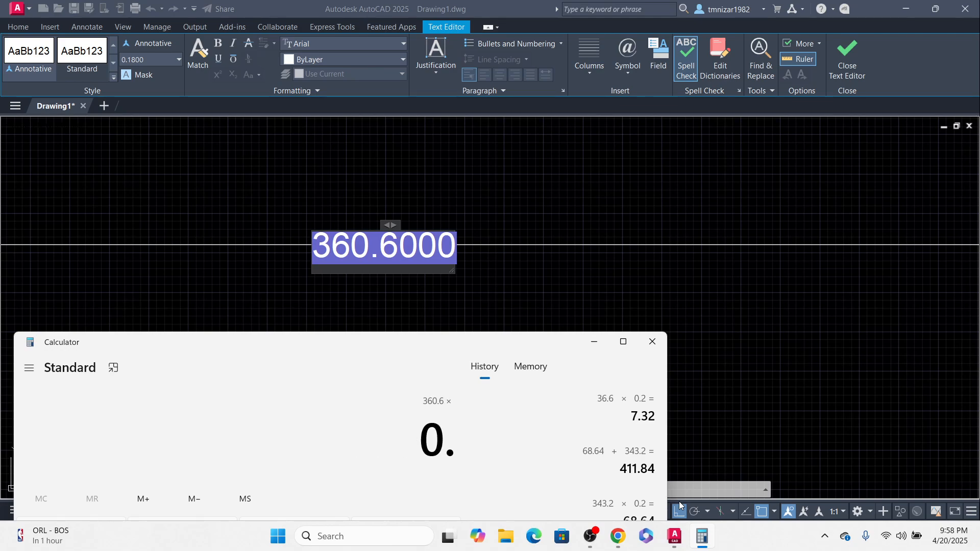
key("Return")
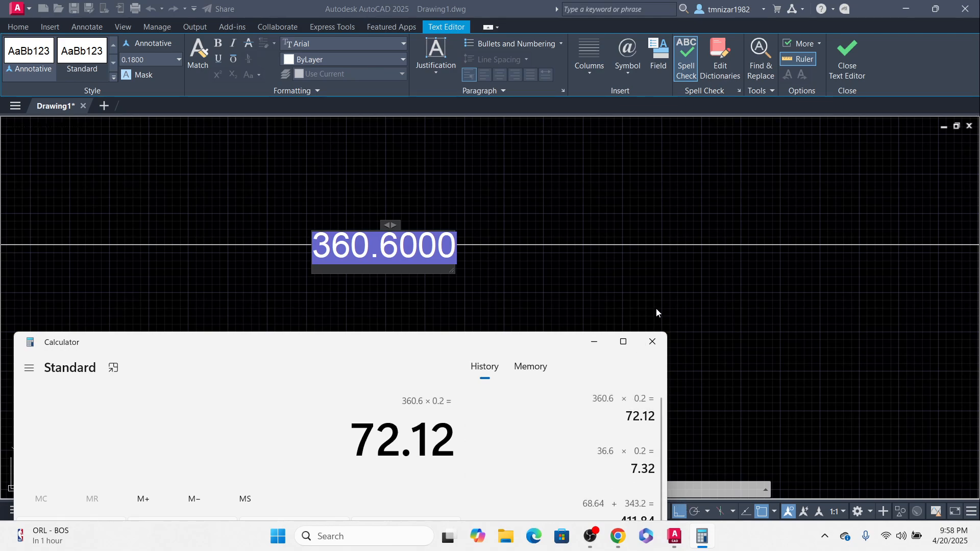
left_click(652, 341)
scroll(480, 340, "down", 3)
scroll(481, 340, "down", 3)
key("Escape")
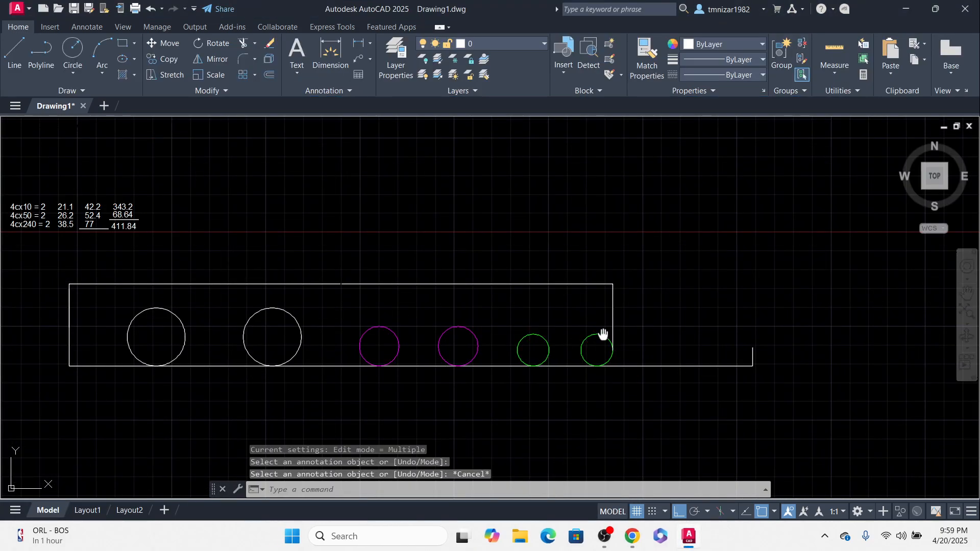
Step: Draw a polyline rising from the last green circle, running 72.12 across, then dropping below the tray bottom
scroll(586, 362, "up", 1)
type("pl")
key("Return")
left_click(594, 391)
left_click(586, 280)
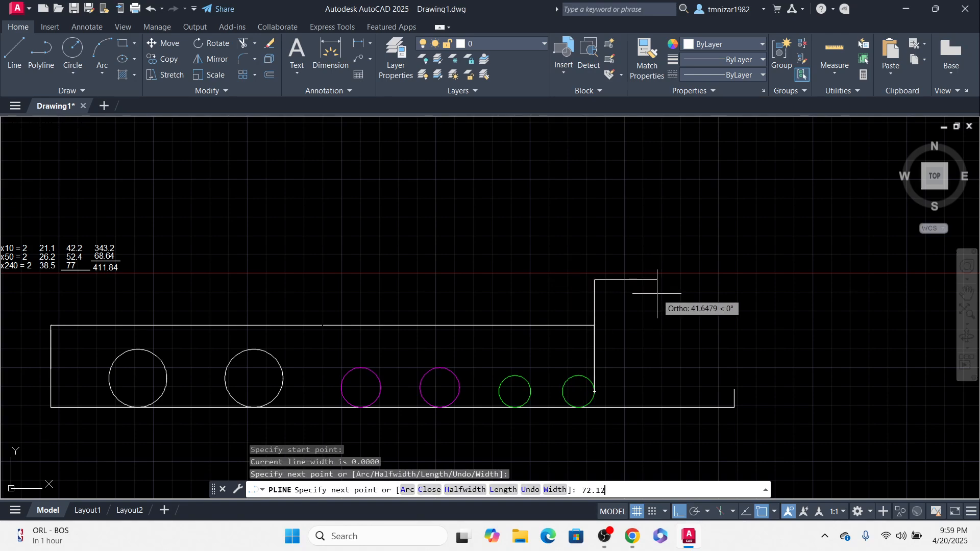
key("Return")
left_click(715, 440)
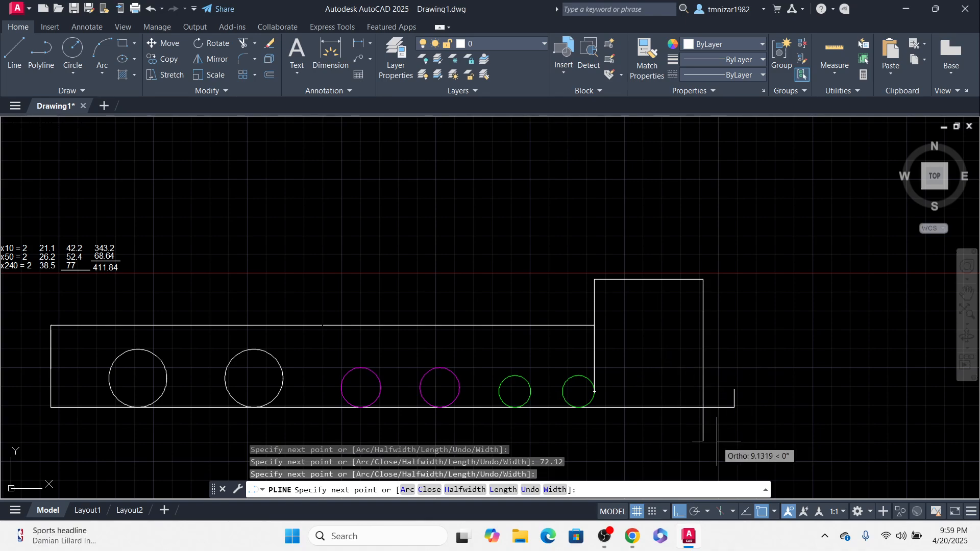
key("Escape")
Step: Try to stretch the tray's right wall
left_click(746, 362)
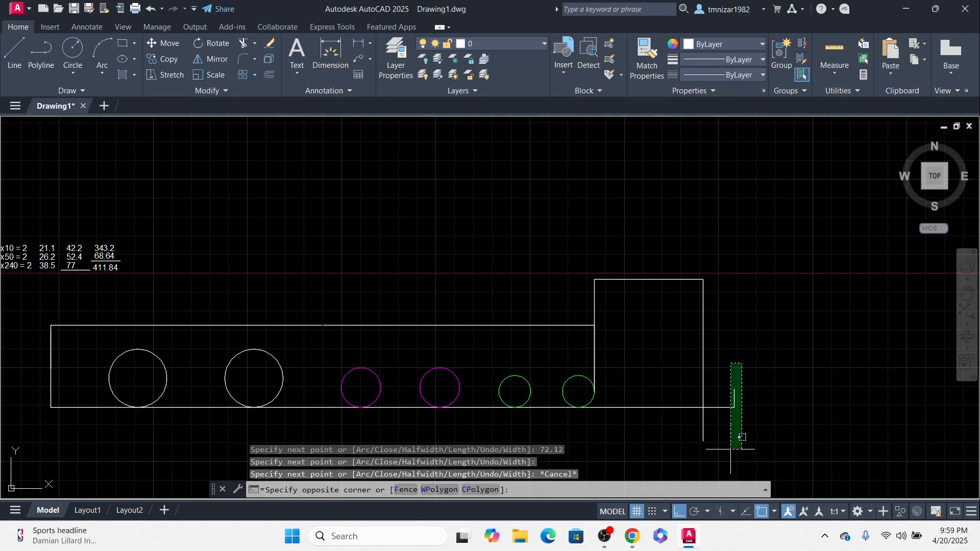
left_click(737, 437)
type("s")
key("Return")
scroll(735, 414, "up", 2)
left_click(734, 392)
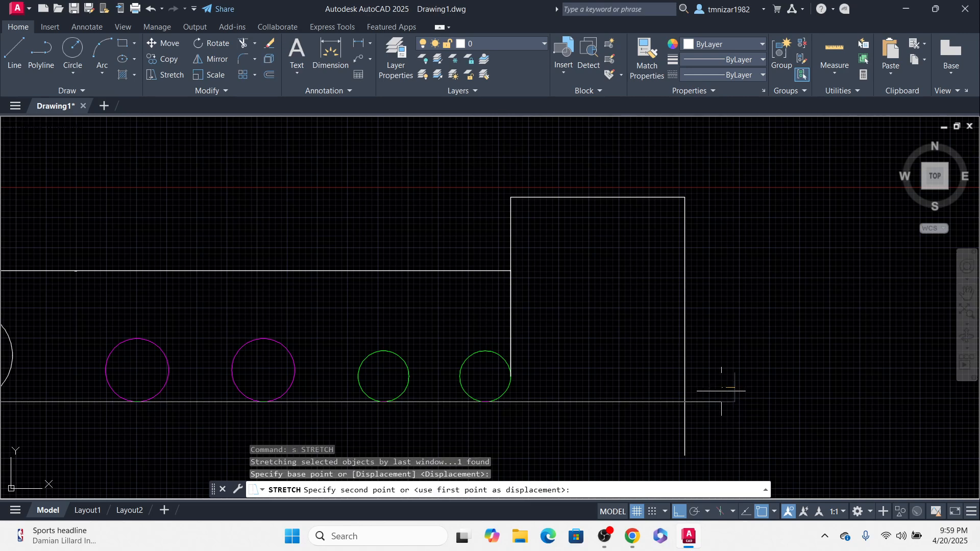
key("Escape")
scroll(664, 403, "down", 2)
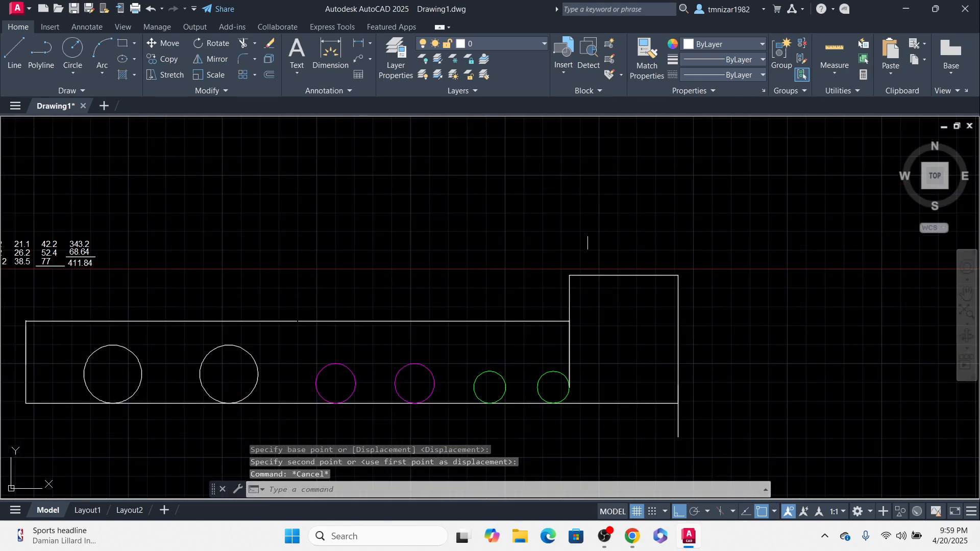
Step: Delete the new polyline and the 360.6 dimension
left_click(595, 276)
key("Delete")
left_click(540, 322)
key("Delete")
Step: Dimension the tray's length from its left wall to its right wall
mouse_move(322, 351)
middle_mouse_down()
mouse_move(571, 320)
mouse_move(462, 345)
middle_mouse_up()
scroll(457, 346, "down", 2)
type("dli")
key("Return")
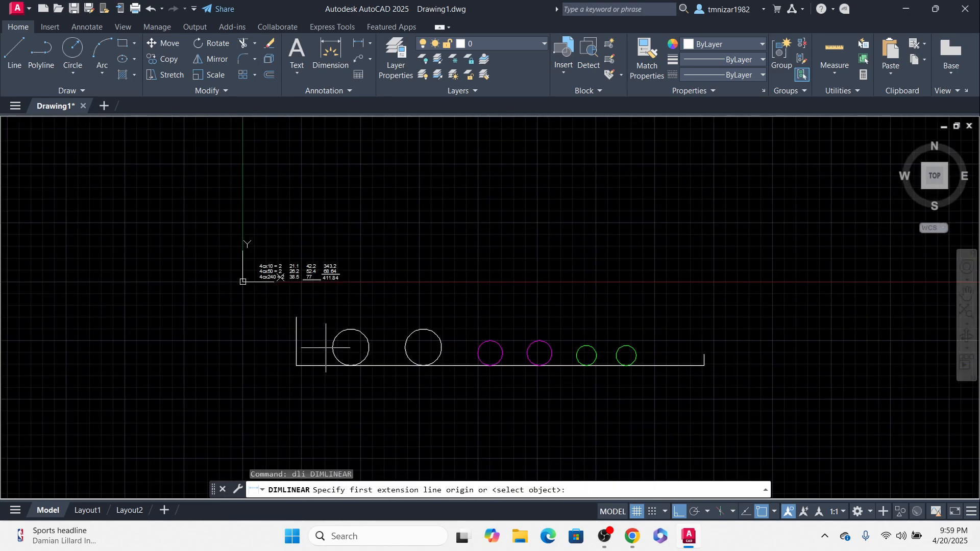
left_click(296, 340)
left_click(704, 360)
left_click(642, 403)
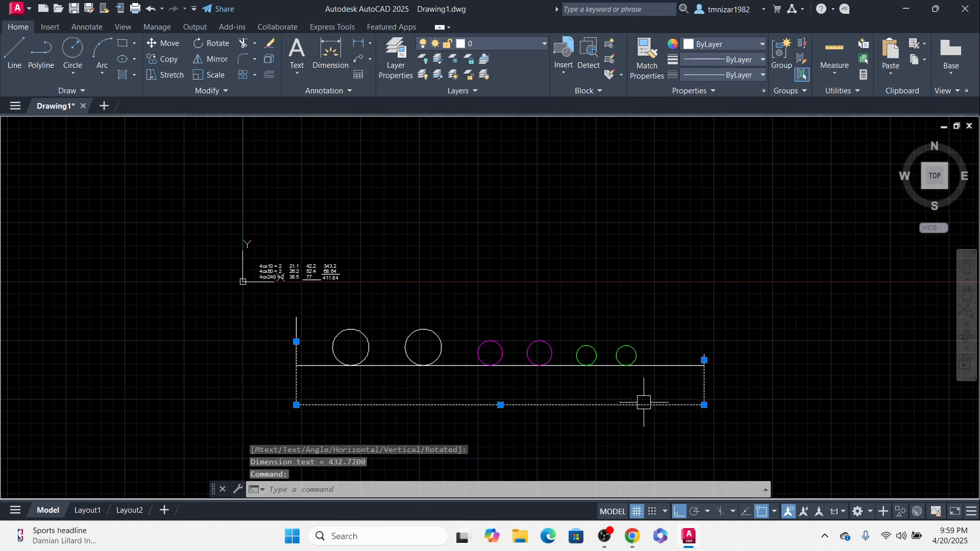
Step: Open the tray dimension's text to read its value, then exit the editor
double_click(505, 403)
scroll(479, 407, "up", 4)
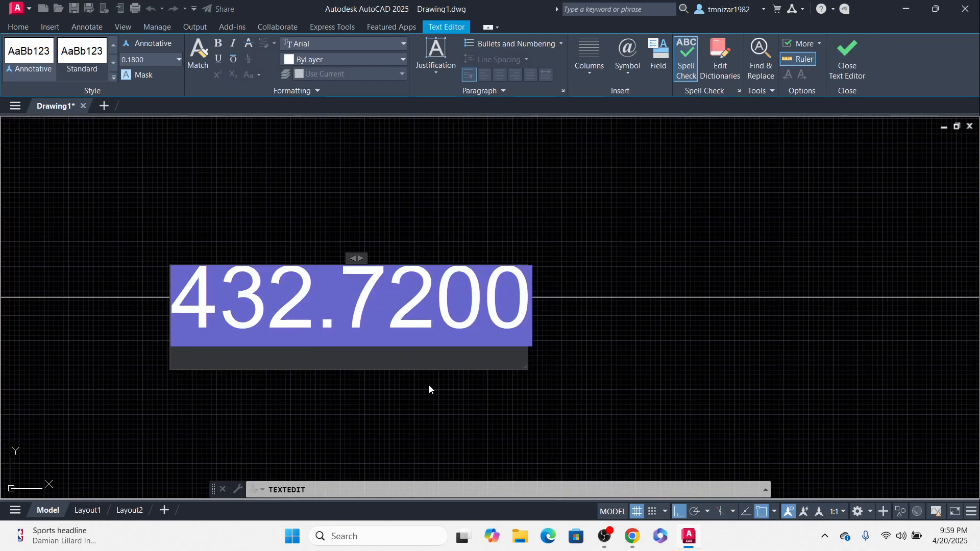
left_click(529, 405)
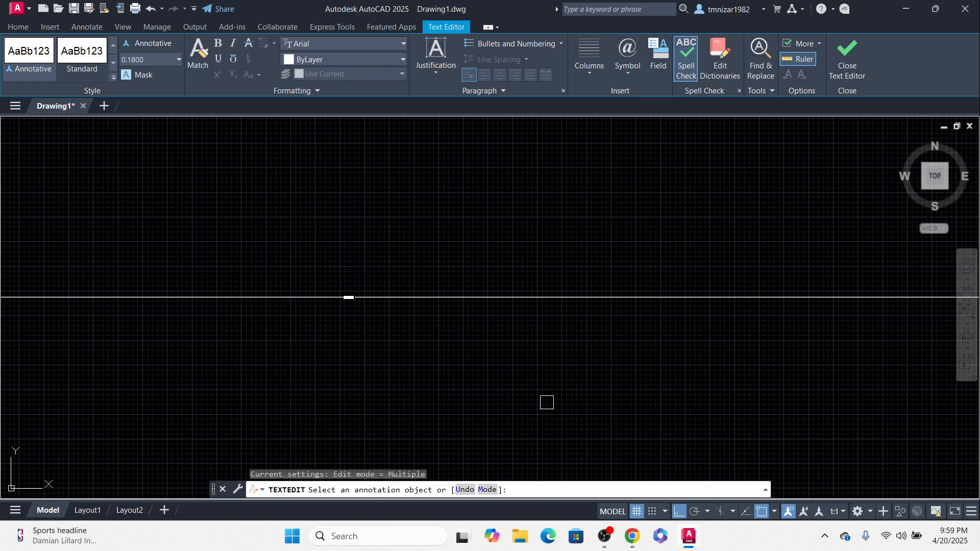
scroll(547, 403, "down", 8)
middle_click_drag(495, 347, 541, 470)
key("Escape")
scroll(358, 415, "up", 6)
Step: Copy the 411.84 total to the right of the table
left_click(316, 329)
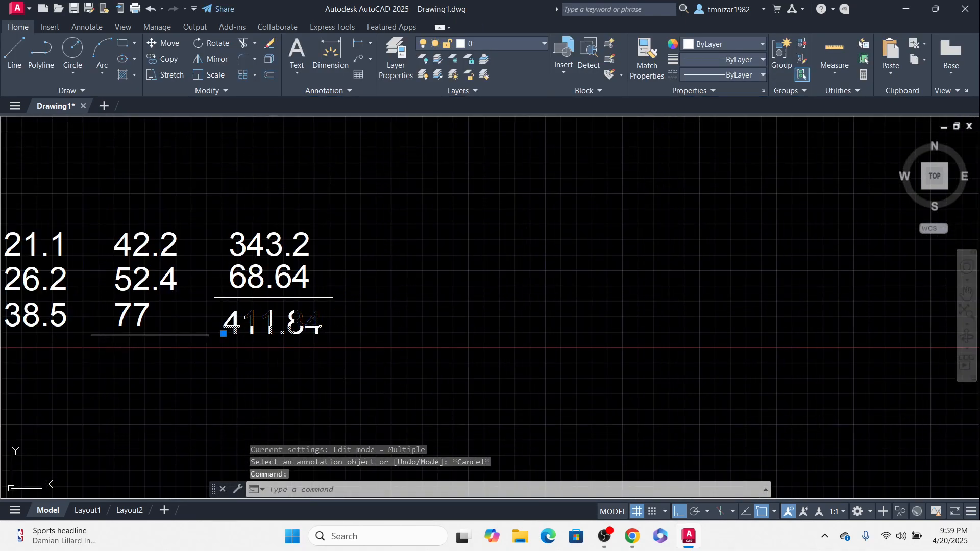
middle_click_drag(339, 370, 317, 345)
type("co")
key("Return")
left_click(303, 364)
left_click(476, 379)
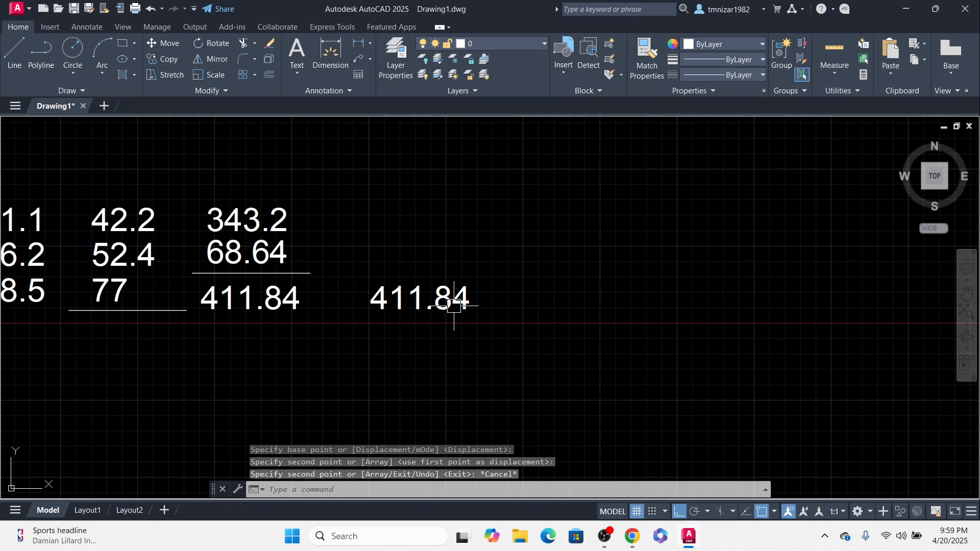
key("Return")
Step: Change the copied total's text to 432.72
double_click(454, 305)
type("43")
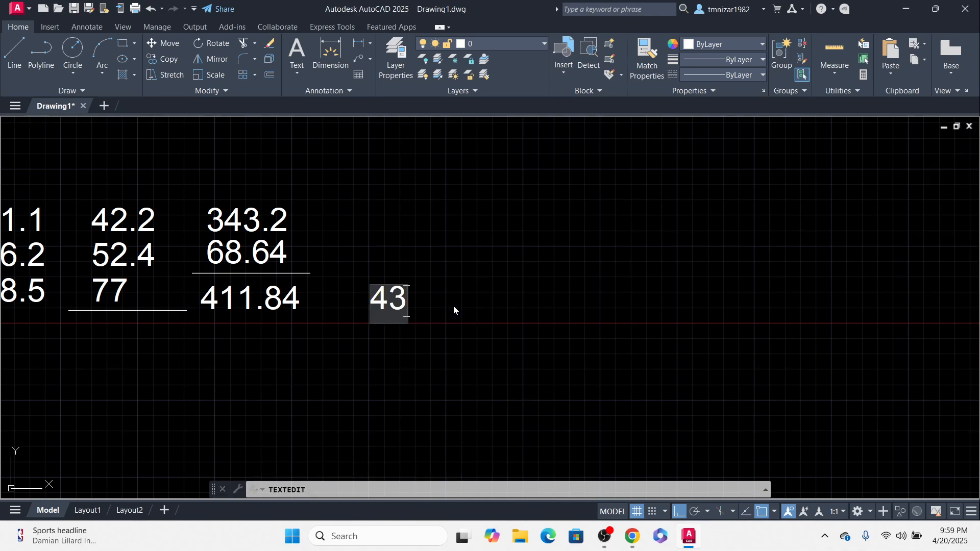
type("2.")
left_click(570, 352)
scroll(525, 347, "down", 7)
key("Escape")
scroll(536, 365, "down", 3)
middle_click_drag(560, 407, 498, 206)
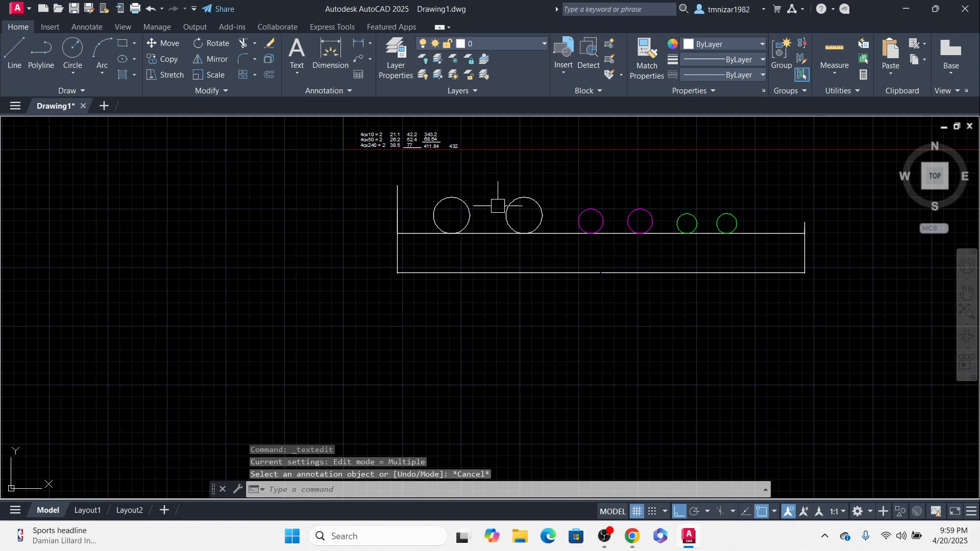
double_click(658, 272)
left_click(577, 205)
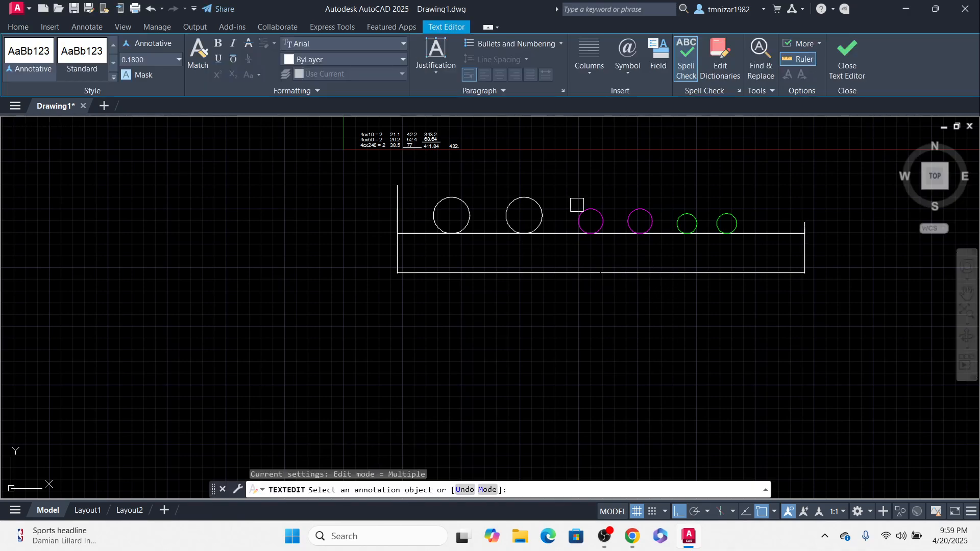
middle_click_drag(562, 210, 560, 394)
scroll(440, 317, "up", 6)
left_click(505, 385)
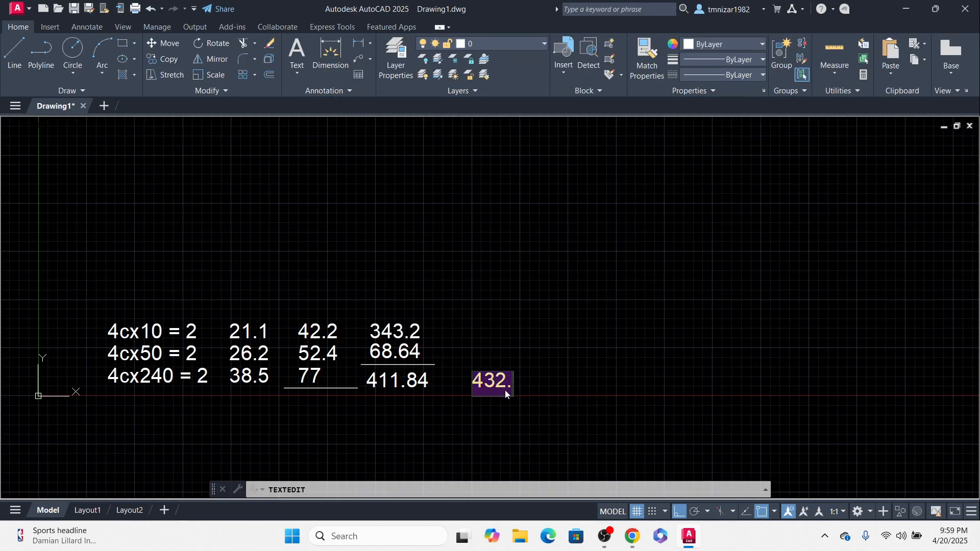
type("72")
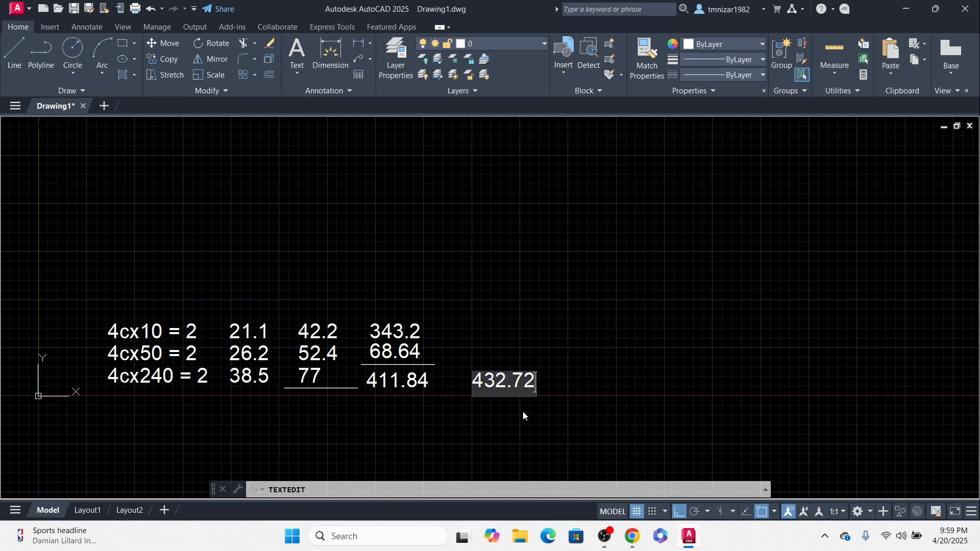
left_click(522, 411)
key("Escape")
Step: Erase the tray length dimension
middle_click_drag(522, 412, 513, 241)
scroll(561, 345, "down", 5)
middle_click_drag(596, 322, 428, 296)
left_click(647, 390)
left_click(590, 408)
type("e")
key("Return")
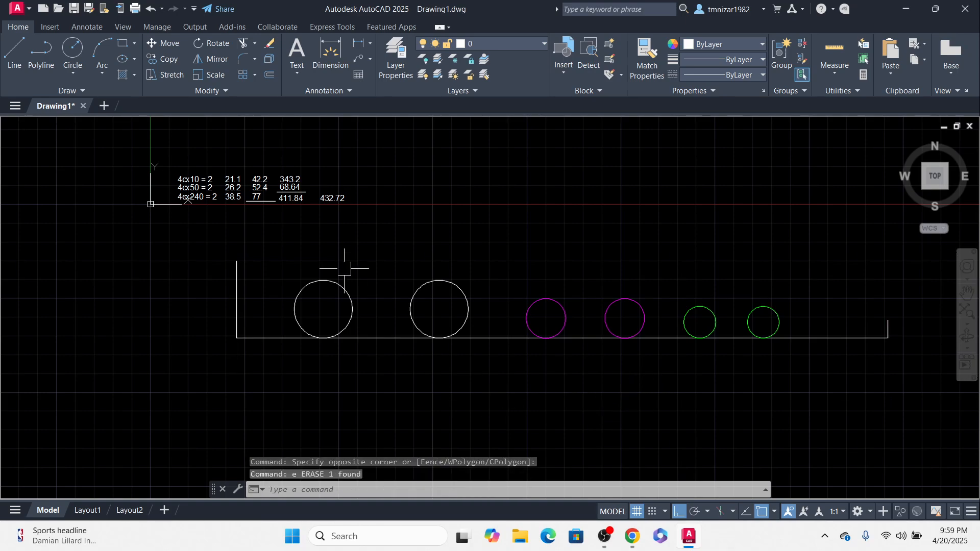
Step: Copy the 432.72 total down into the tray, placing it in the gap between the first two white cable circles
middle_click_drag(350, 210, 414, 253)
middle_click_drag(419, 303, 468, 314)
type("c")
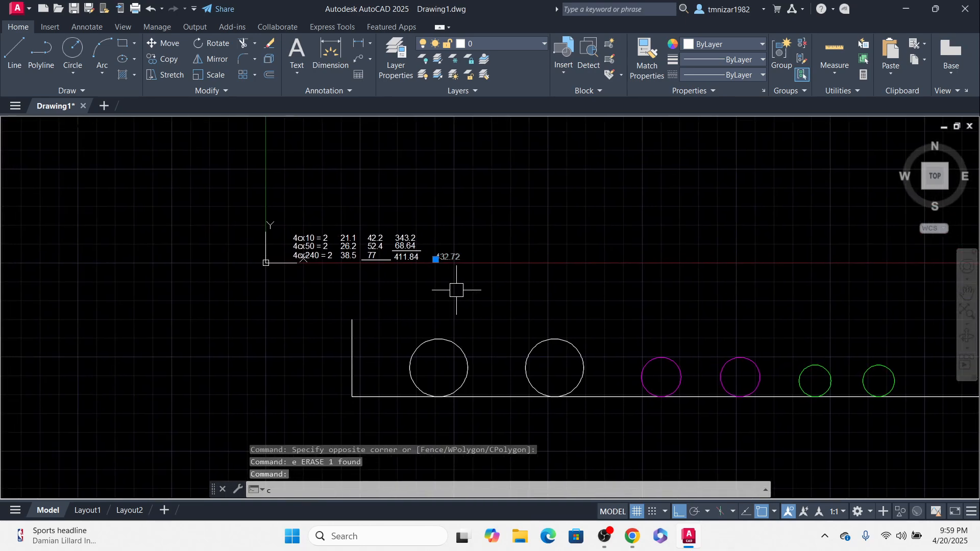
type("o")
key("Return")
left_click(436, 258)
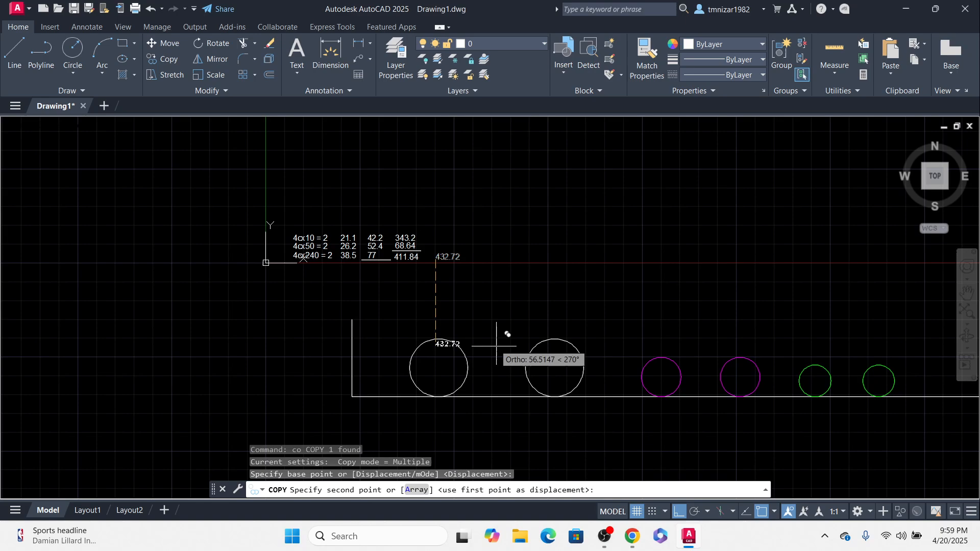
left_click(678, 513)
scroll(523, 377, "up", 4)
left_click(521, 383)
key("Escape")
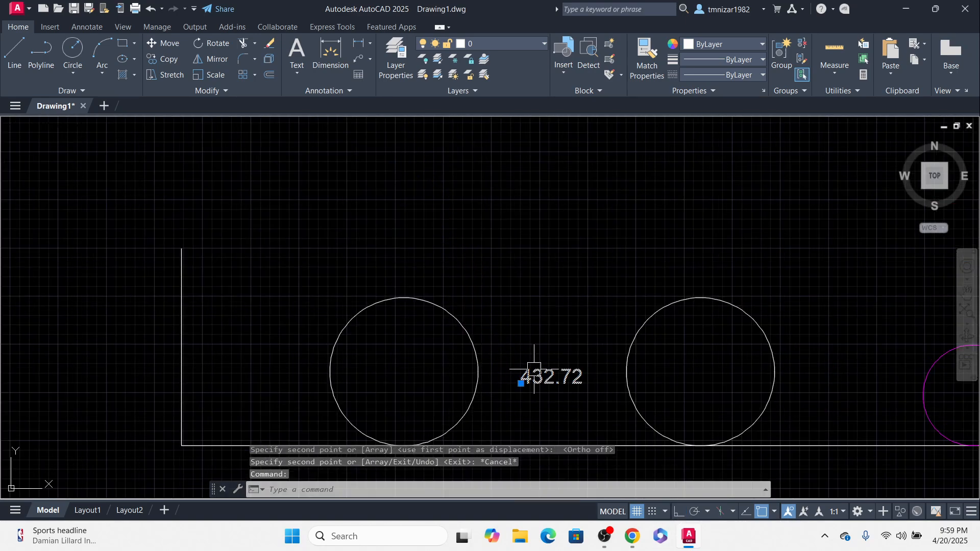
Step: Edit the copied text inside the tray to read "space"
double_click(534, 373)
type("S")
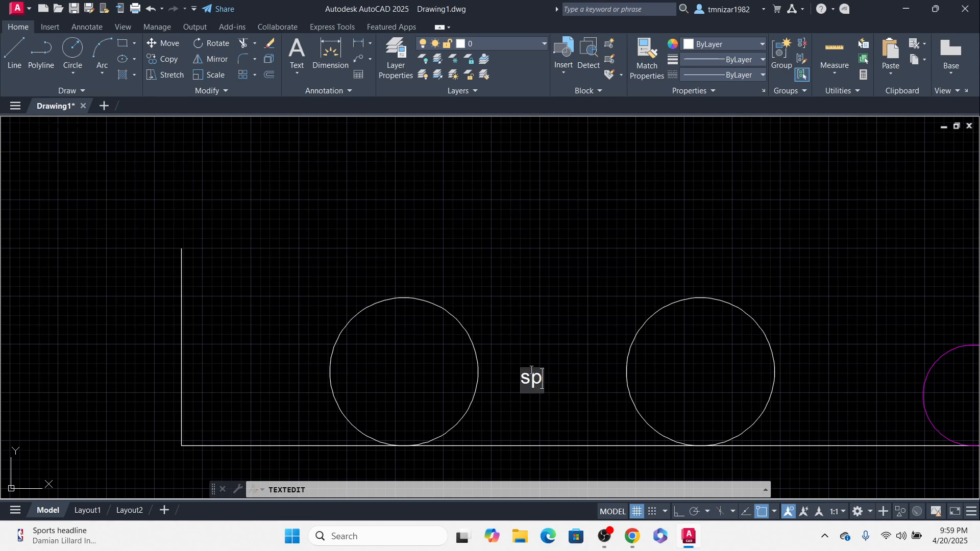
left_click(571, 344)
key("Escape")
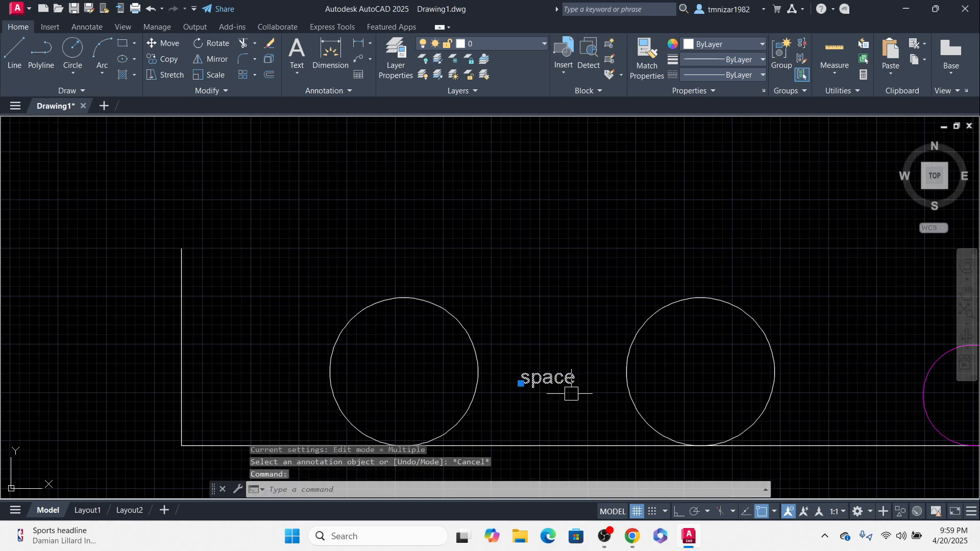
Step: Copy the "space" label into the other gaps between cable circles and past the last green circle along the tray
middle_click_drag(571, 390, 536, 329)
type("co")
key("Return")
left_click(604, 378)
left_click(325, 369)
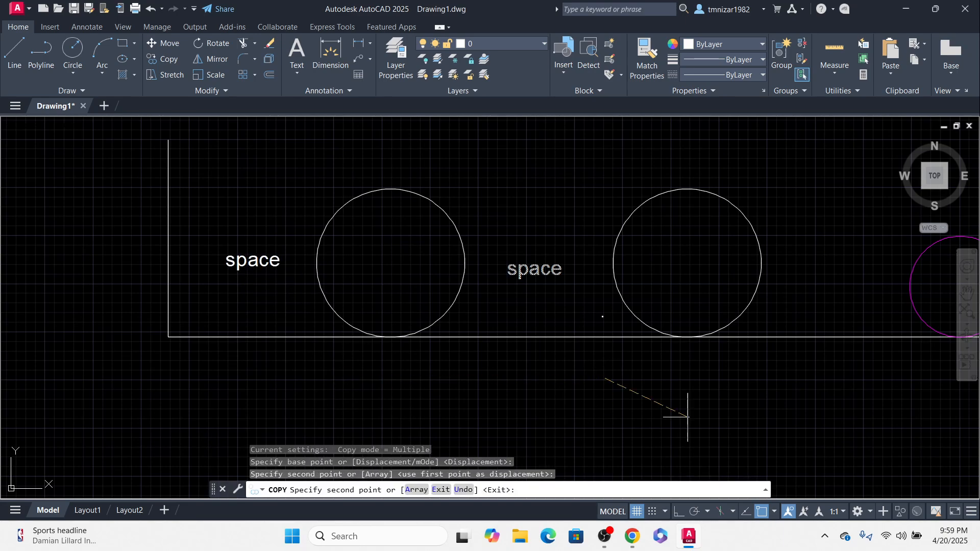
middle_click_drag(689, 411, 303, 442)
left_click(515, 423)
middle_click_drag(628, 412, 407, 403)
scroll(406, 403, "down", 2)
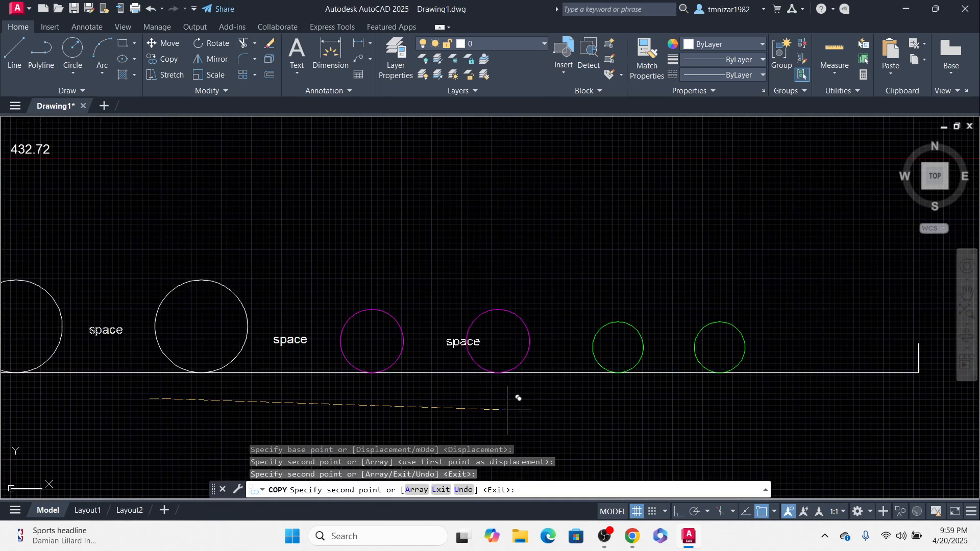
left_click(479, 412)
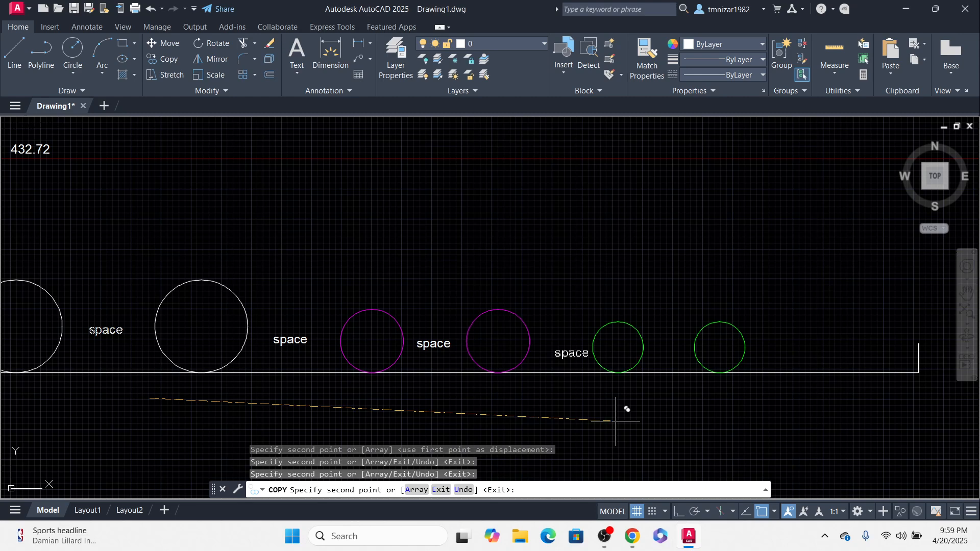
left_click(709, 415)
middle_click_drag(837, 440, 690, 424)
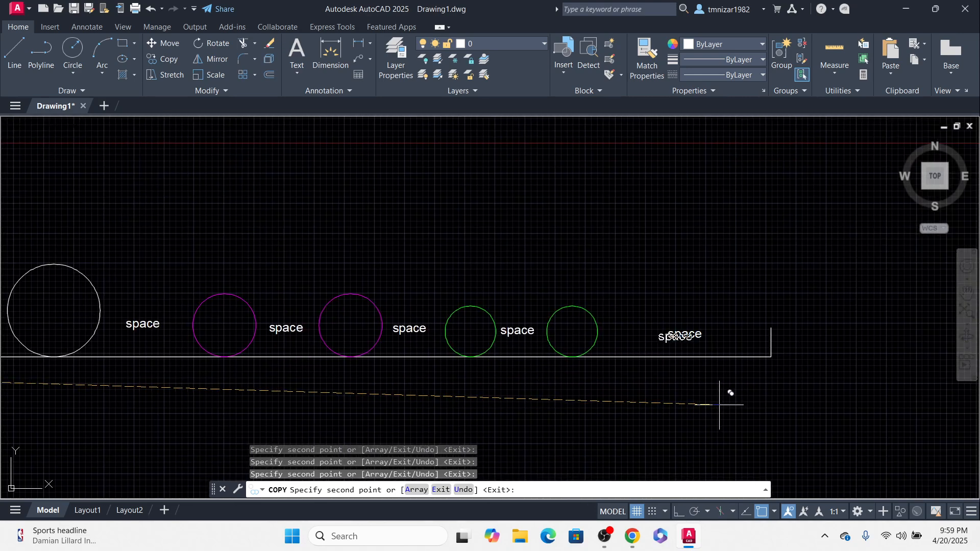
key("Escape")
Step: Change the last label near the tray's right end to "spare"
scroll(689, 333, "up", 2)
double_click(690, 341)
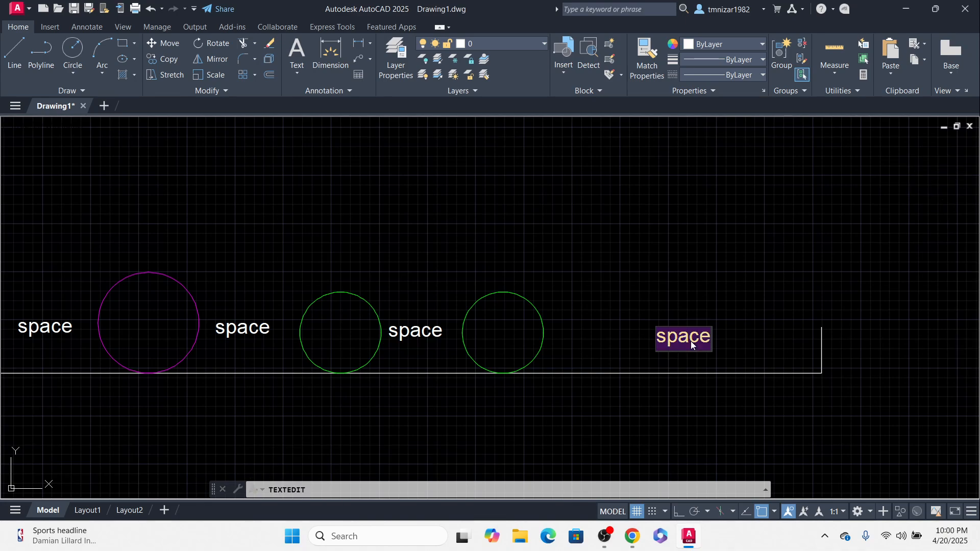
type("spare")
key("Return")
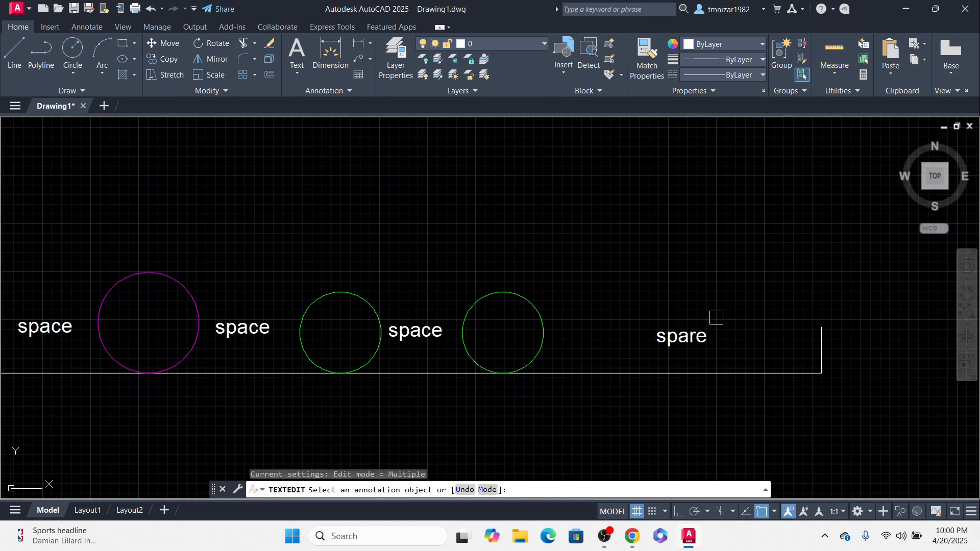
key("Escape")
Step: Zoom and pan across the drawing to review the cable table and the labelled tray
scroll(709, 352, "down", 3)
middle_click_drag(312, 215, 386, 254)
scroll(266, 291, "up", 6)
middle_click_drag(258, 175, 360, 238)
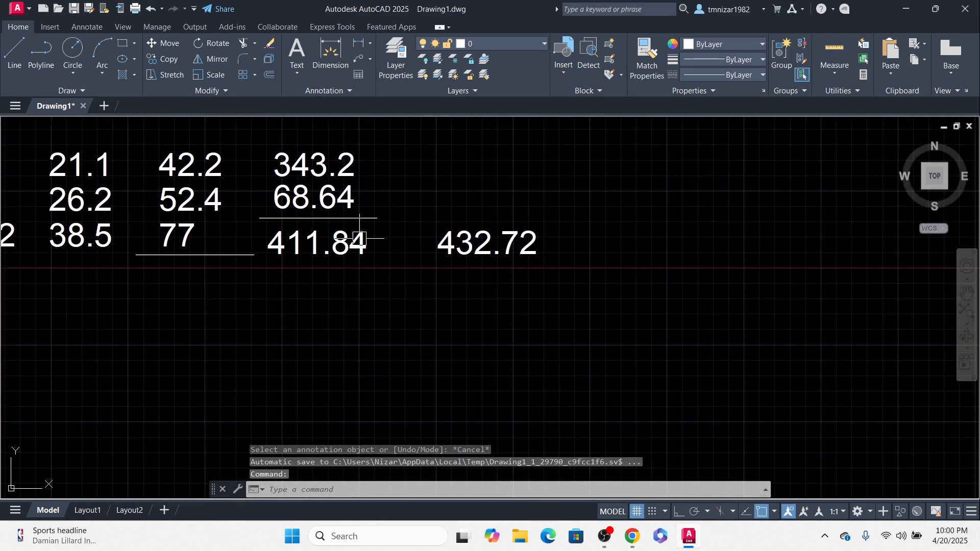
scroll(505, 299, "down", 4)
scroll(518, 317, "down", 2)
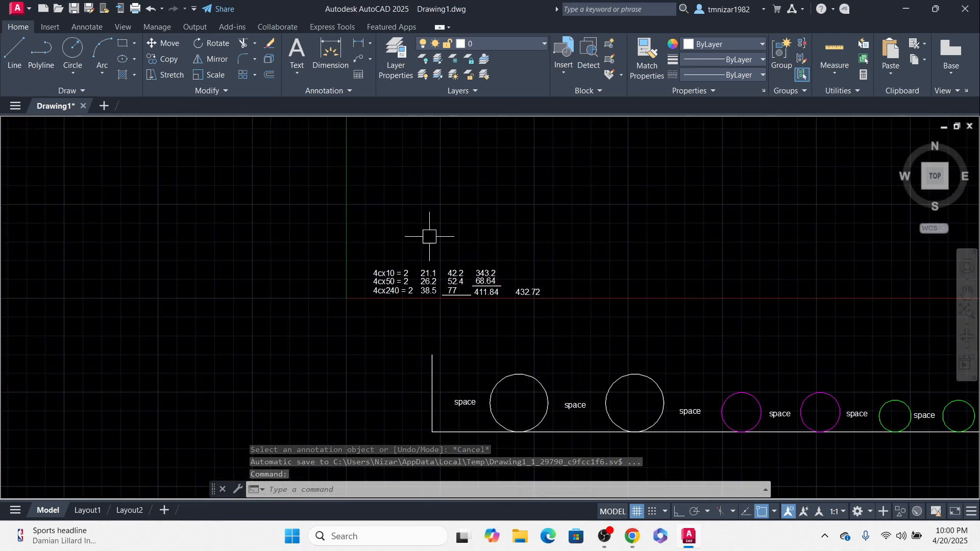
scroll(429, 234, "down", 2)
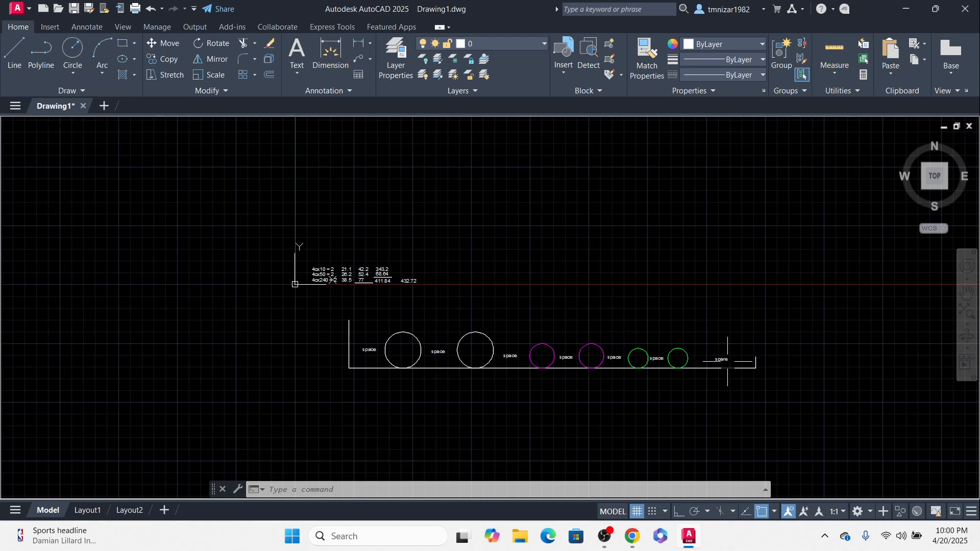
scroll(337, 252, "up", 4)
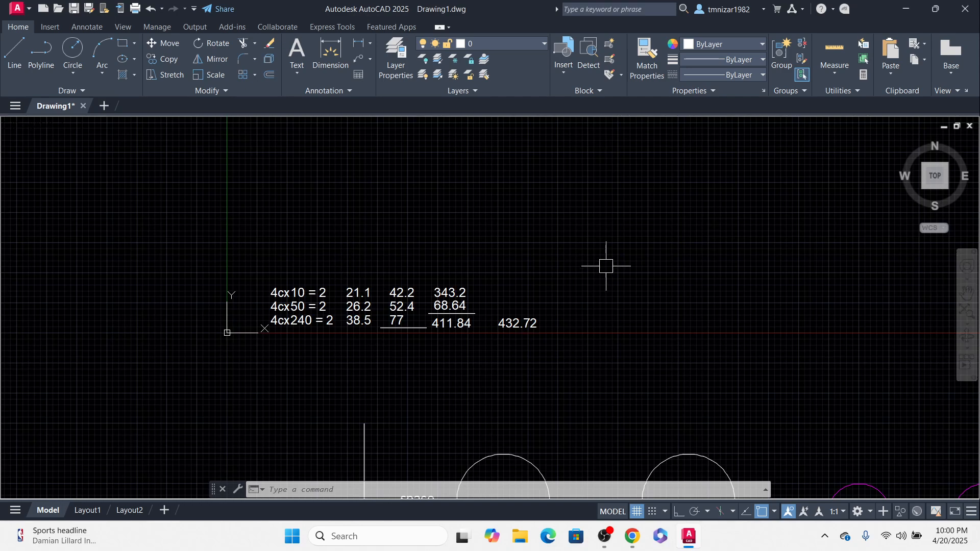
scroll(329, 309, "up", 3)
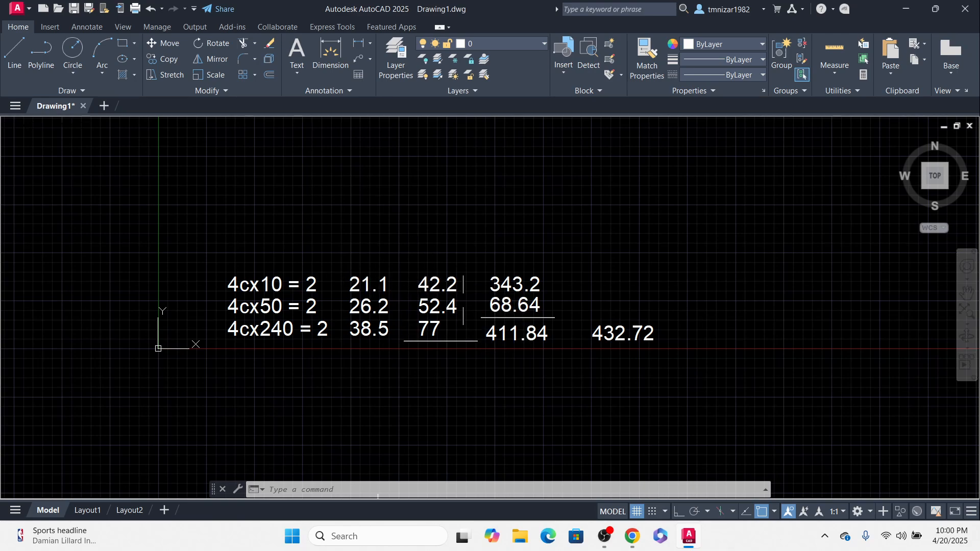
mouse_move(463, 300)
middle_mouse_down()
mouse_move(470, 323)
mouse_move(334, 338)
mouse_move(413, 329)
middle_mouse_up()
key("Escape")
key("Escape")
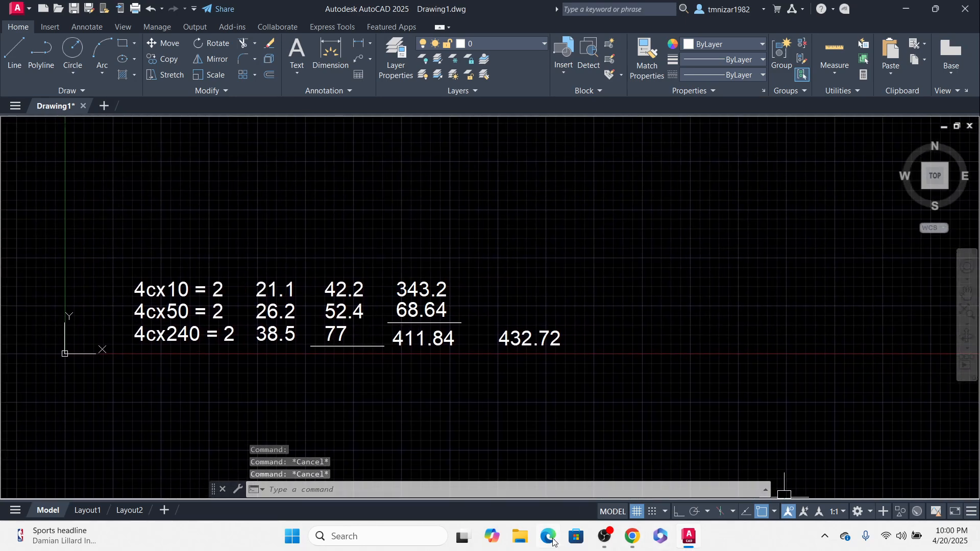
Step: Open the Windows Calculator app and place its window beside the drawing
left_click(287, 532)
type("cal")
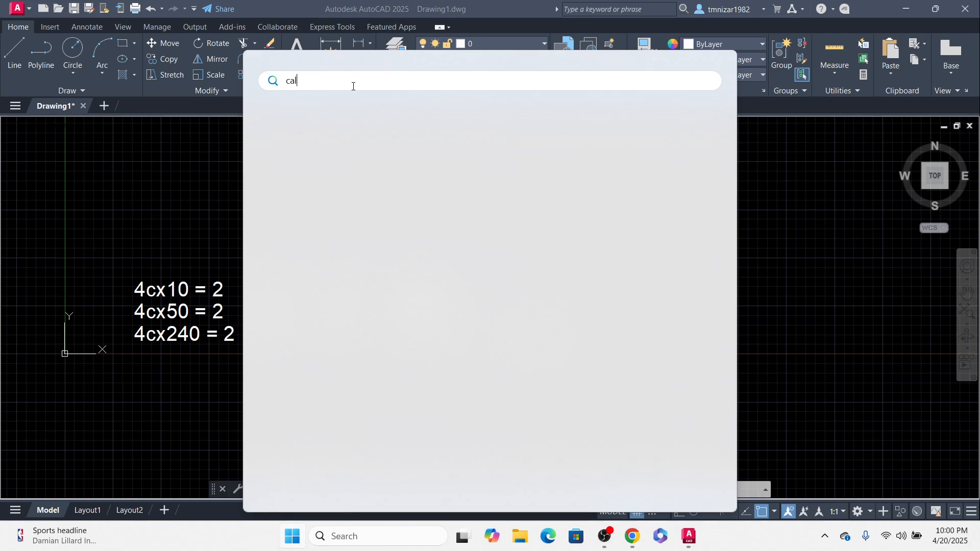
key("BackSpace")
type("c")
left_click(774, 287)
middle_click_drag(473, 365, 526, 375)
left_click(293, 537)
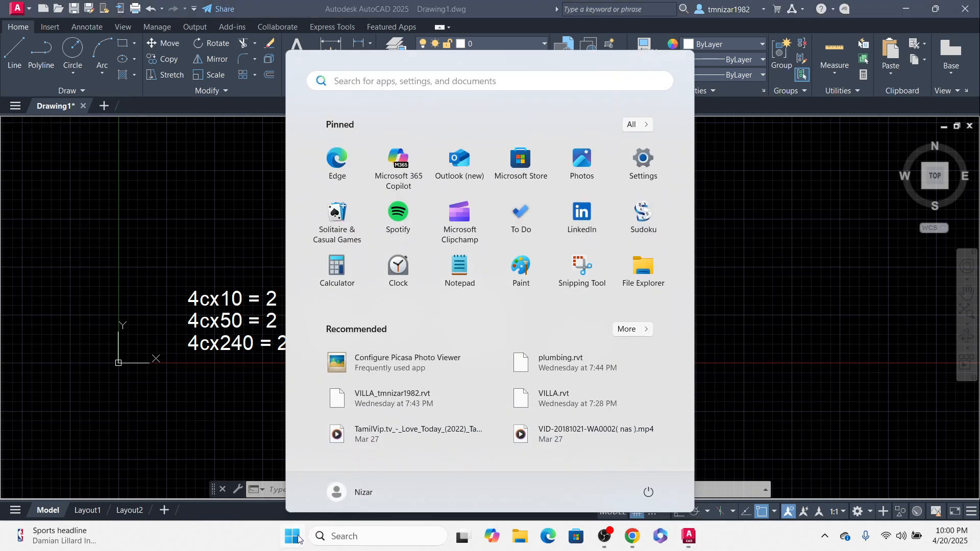
type("c")
left_click(327, 170)
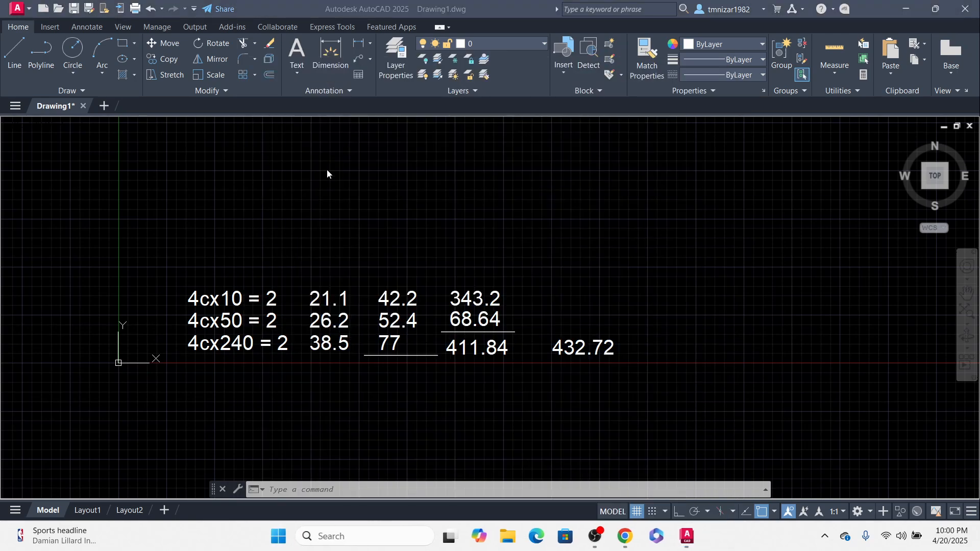
left_click_drag(380, 22, 821, 100)
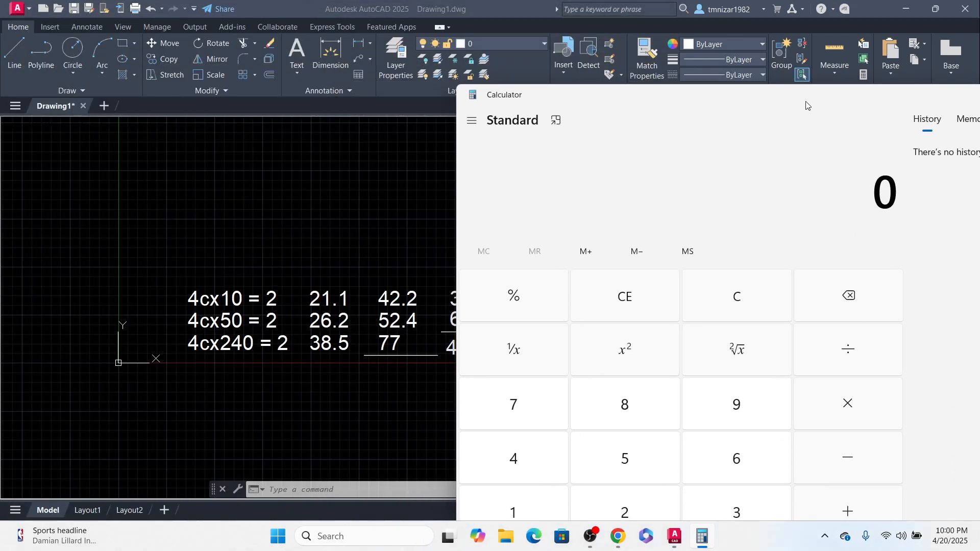
Step: Add 42.2, 52.4 and 77 in Calculator, then minimise its window
type("42.2")
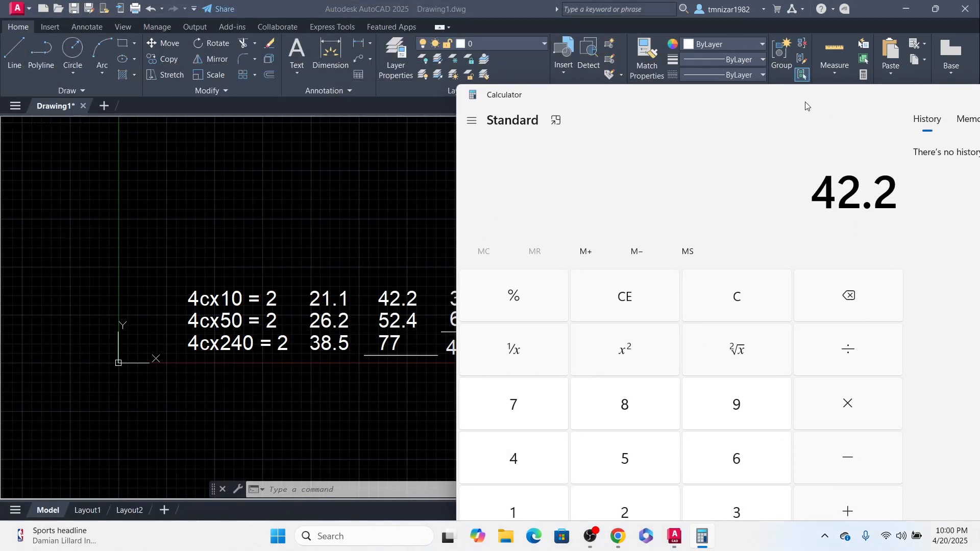
type("52.")
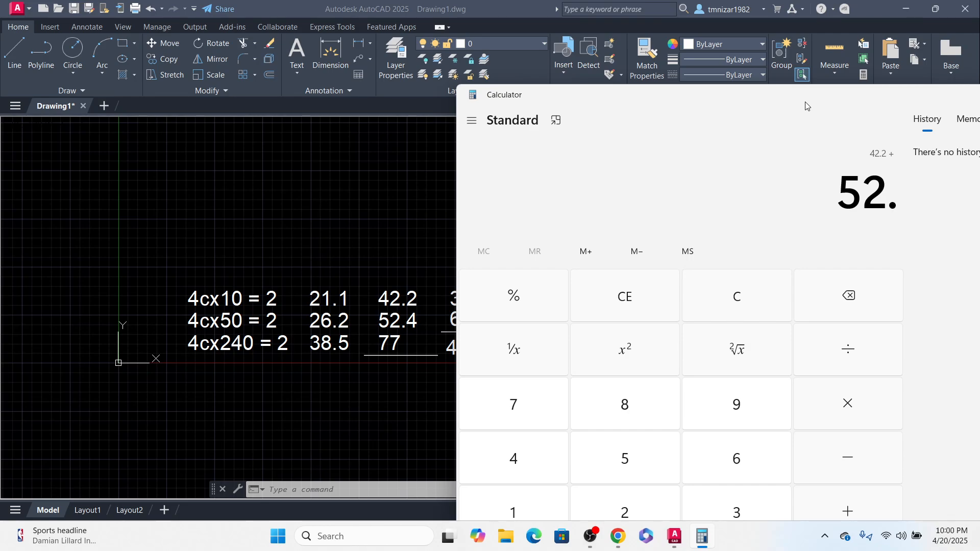
type("4+77+")
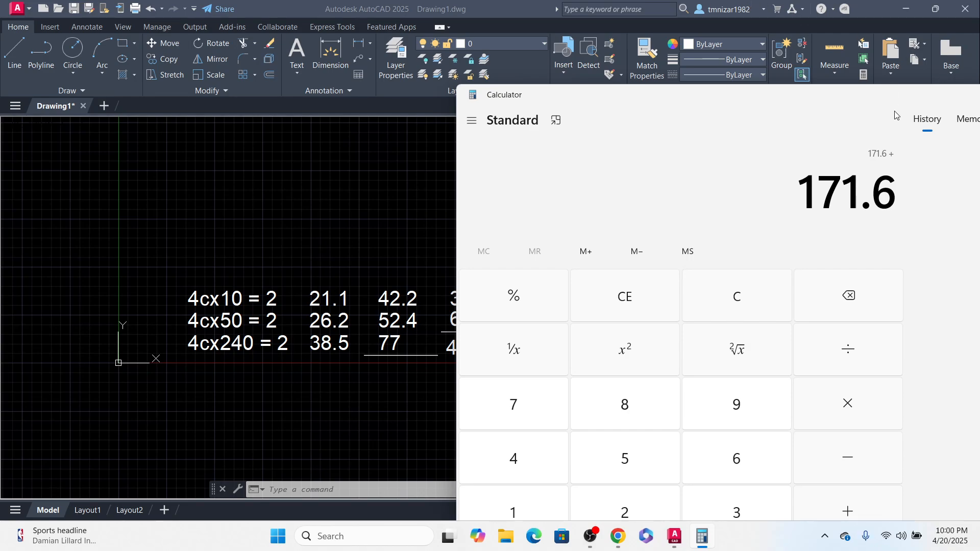
left_click_drag(815, 96, 672, 158)
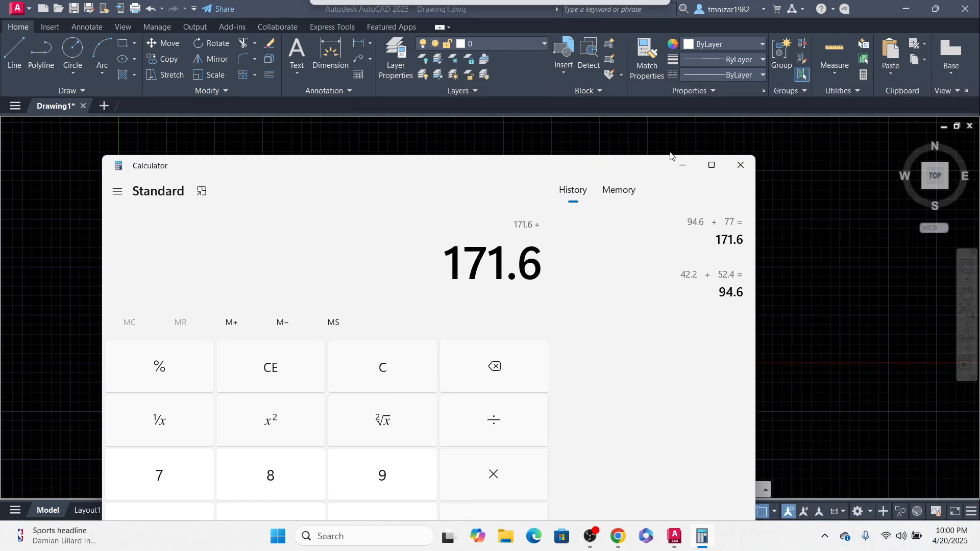
left_click(693, 167)
Step: Copy the 77 value of the third column to just below its underline
scroll(285, 383, "up", 2)
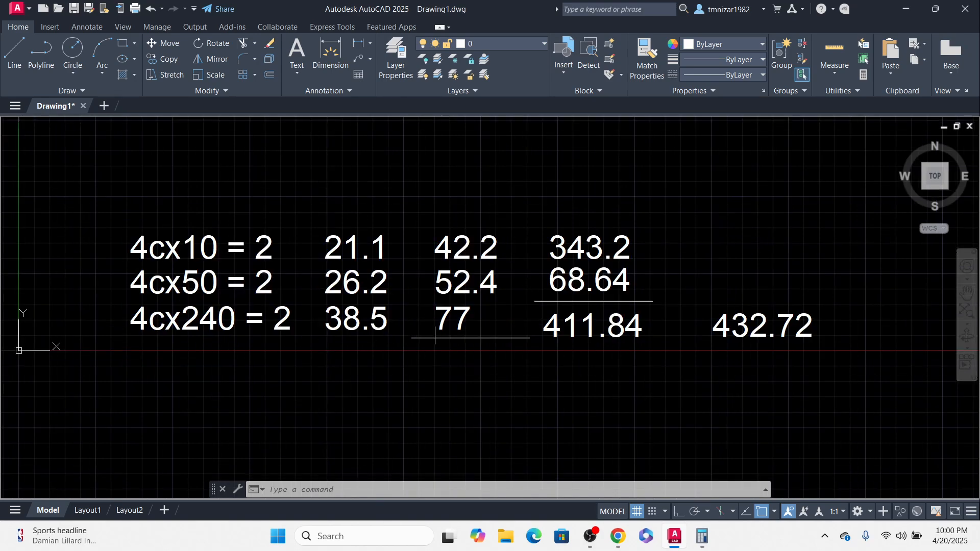
left_click(435, 319)
scroll(525, 345, "up", 2)
middle_click_drag(519, 335, 514, 293)
type("co")
key("space")
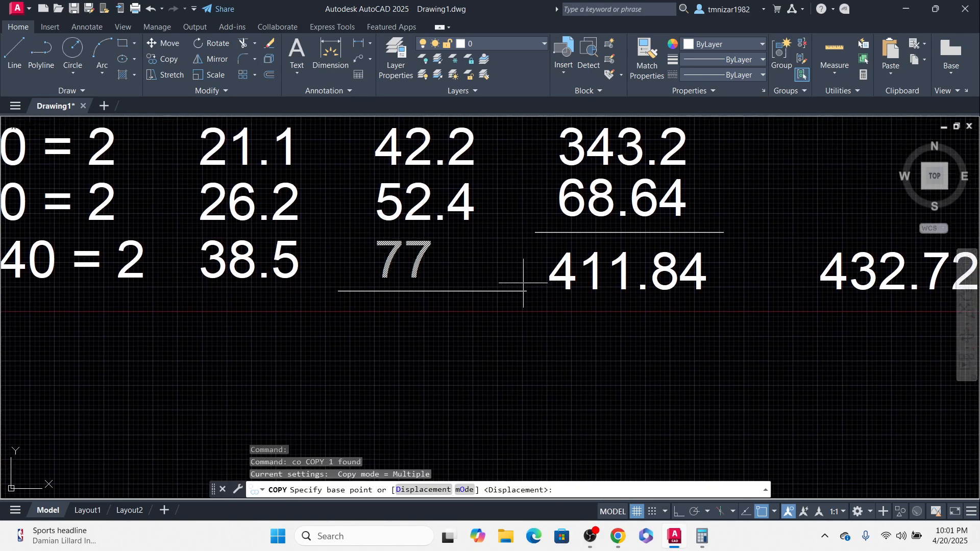
left_click(524, 283)
left_click(523, 354)
key("Escape")
Step: Edit the copied text below the third column to read 171.6
double_click(419, 327)
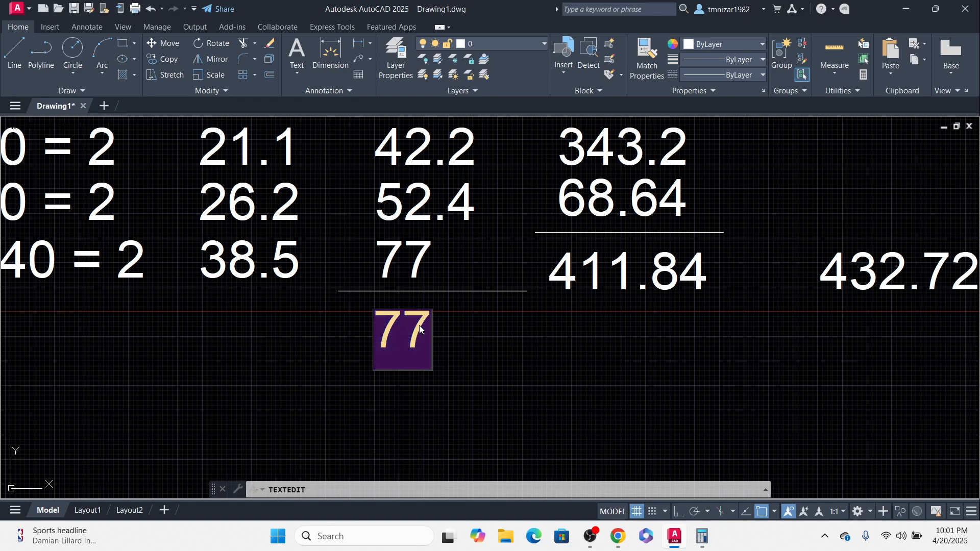
type("171.")
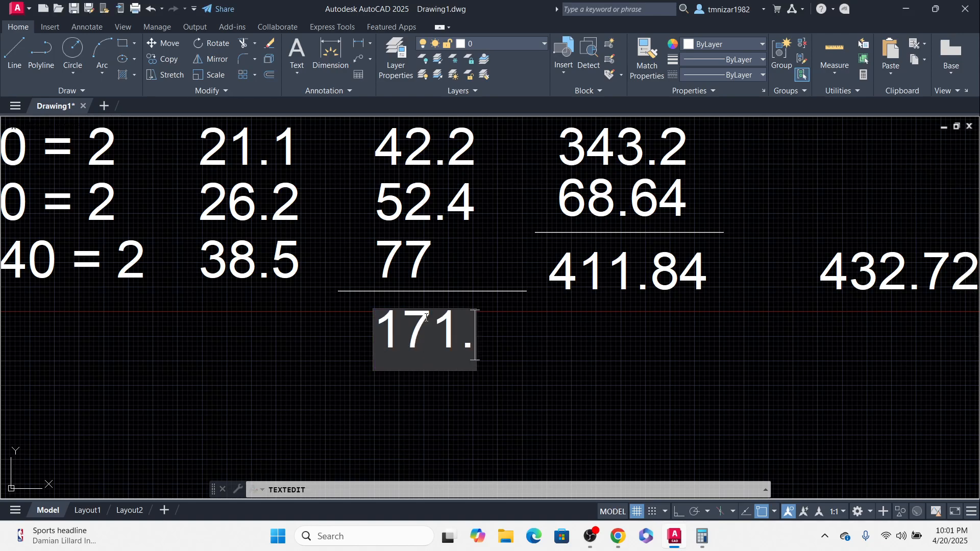
type("6")
left_click(532, 331)
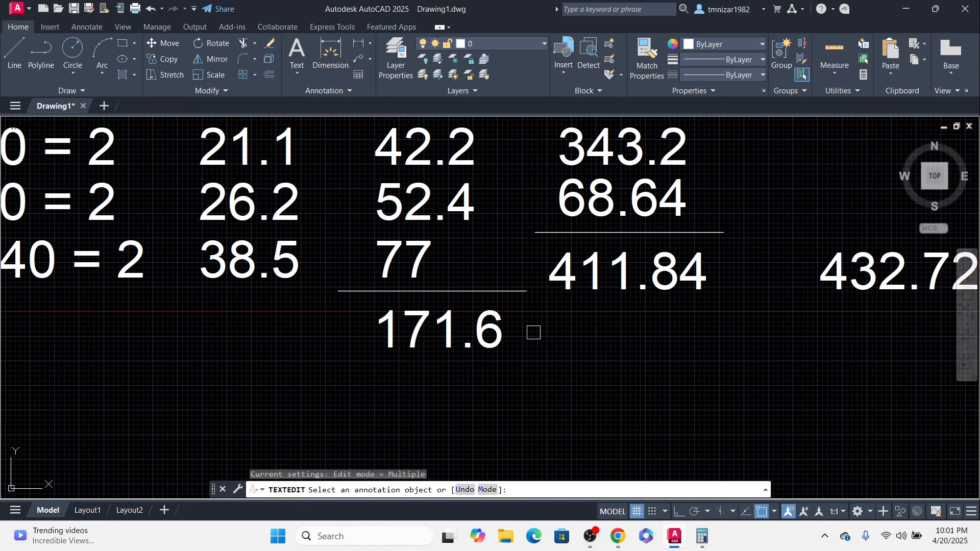
Step: Multiply the 171.6 total by 2 in Calculator and minimise it again
scroll(525, 350, "right", 3)
left_click(704, 537)
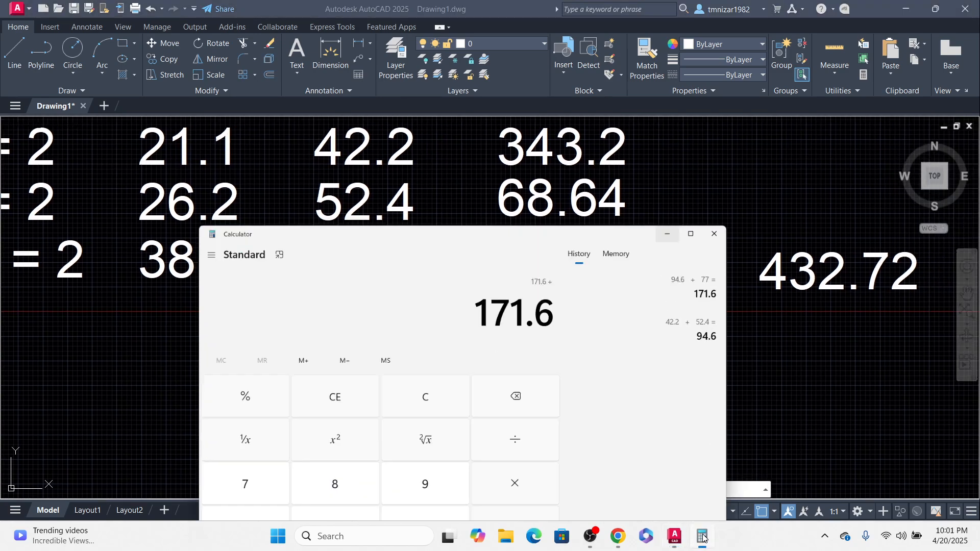
type("2")
key("Return")
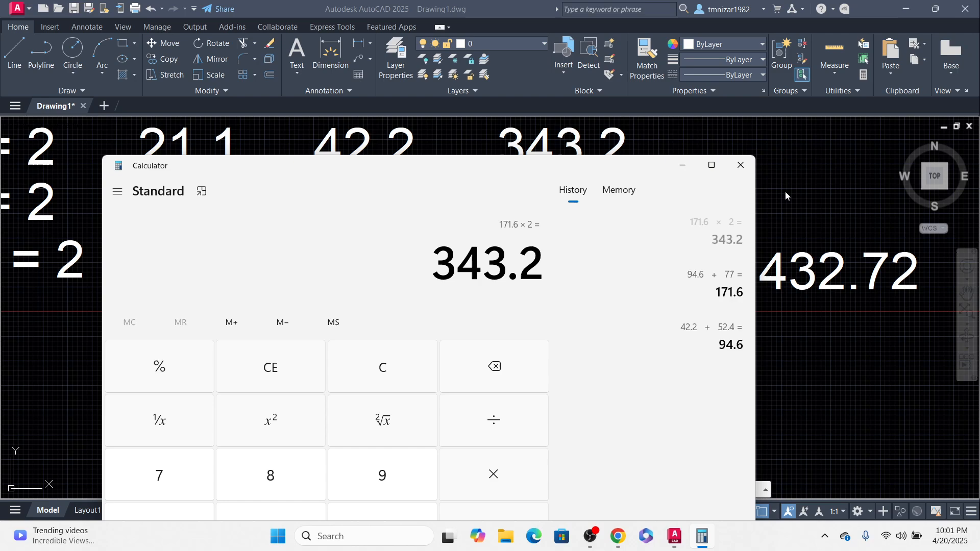
left_click(686, 169)
Step: Copy the 432.72 value to a spot below it, beneath the table
scroll(510, 377, "down", 3)
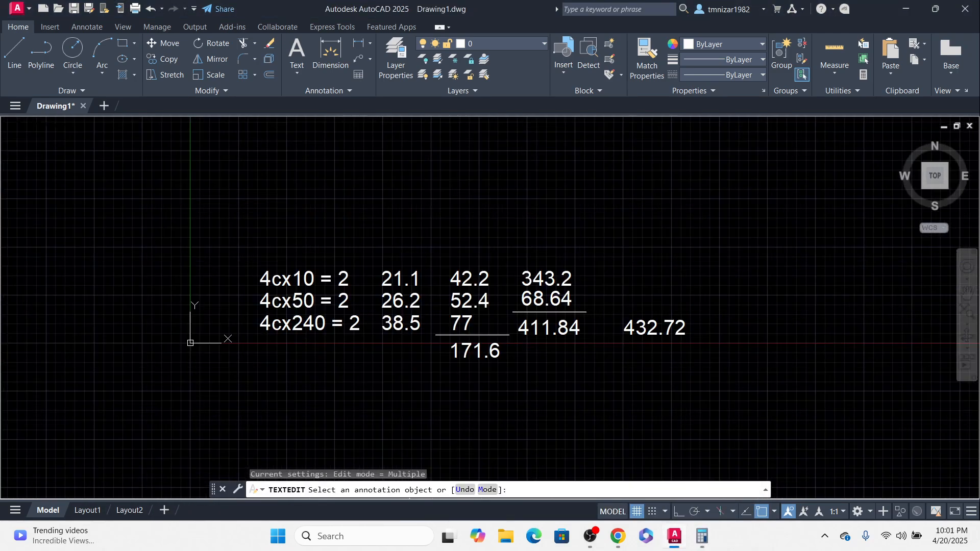
scroll(423, 276, "up", 2)
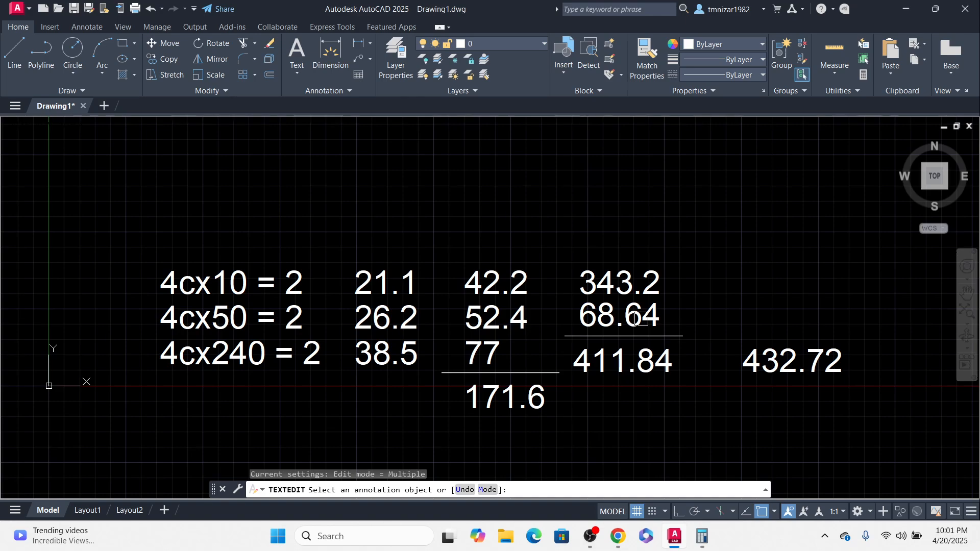
mouse_move(699, 376)
middle_mouse_down()
mouse_move(576, 337)
mouse_move(542, 280)
mouse_move(500, 291)
middle_mouse_up()
scroll(536, 337, "down", 6)
scroll(513, 266, "up", 3)
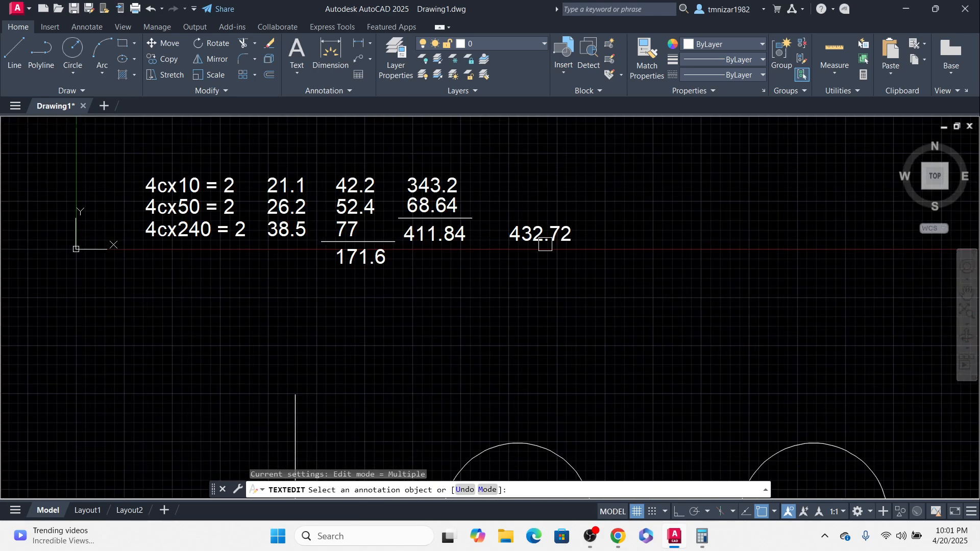
key("Escape")
key("Escape")
middle_click_drag(488, 256, 513, 247)
left_click(524, 238)
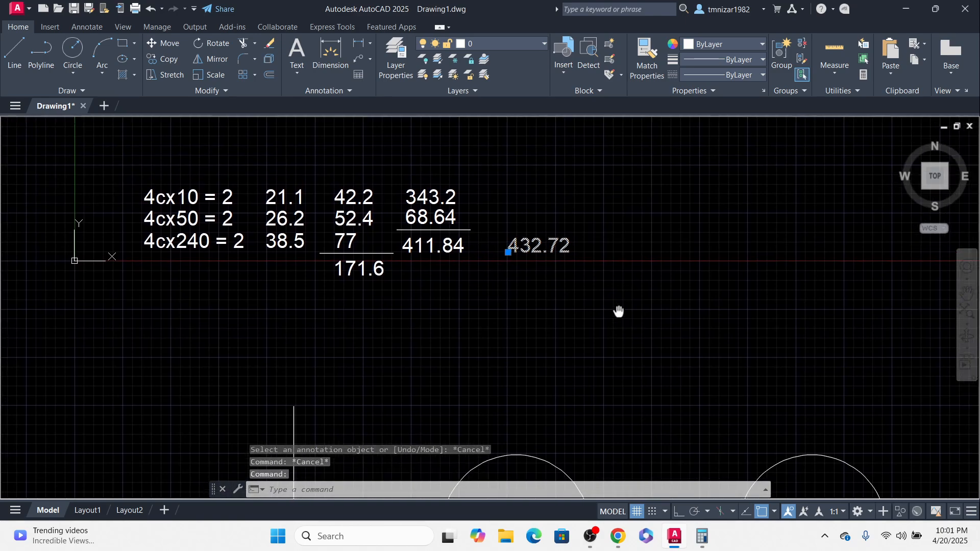
type("co")
key("Return")
left_click(627, 271)
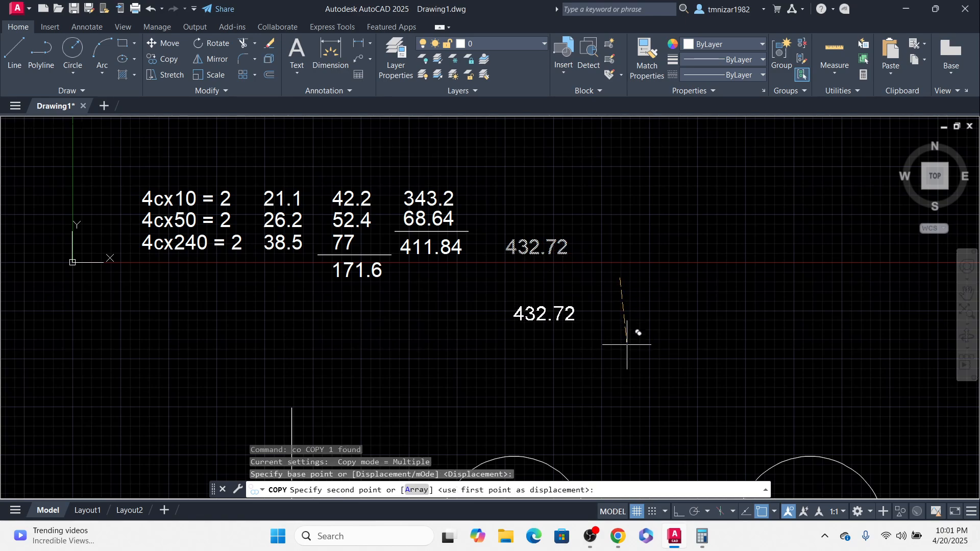
left_click(634, 333)
key("Escape")
Step: Edit the copied text to read the tray size 450 x 100
scroll(547, 307, "up", 2)
double_click(547, 308)
type("4")
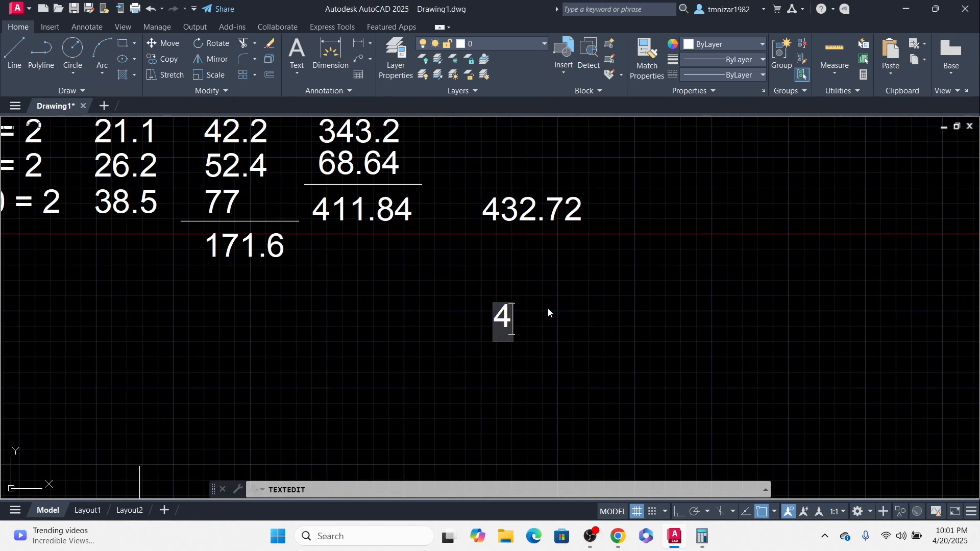
type("50")
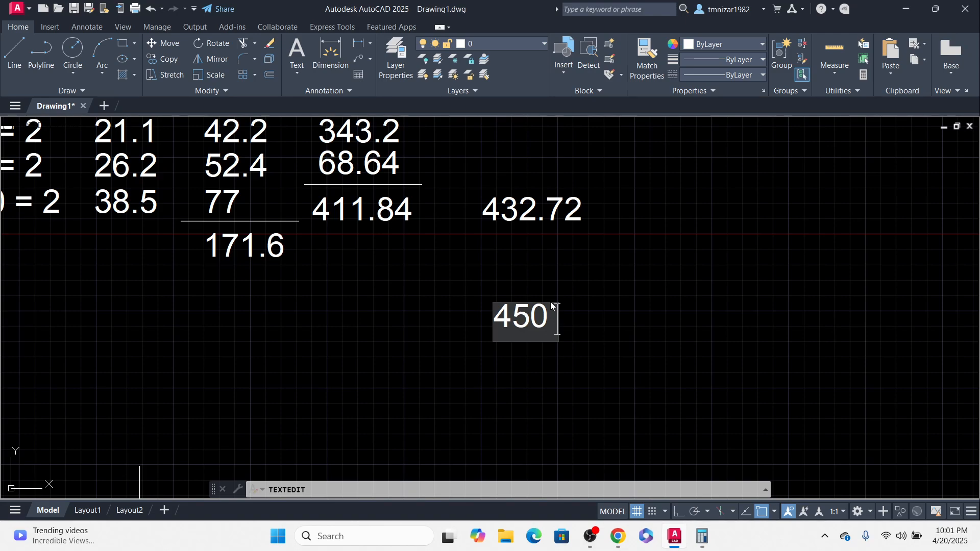
type(" x 100")
key("Return")
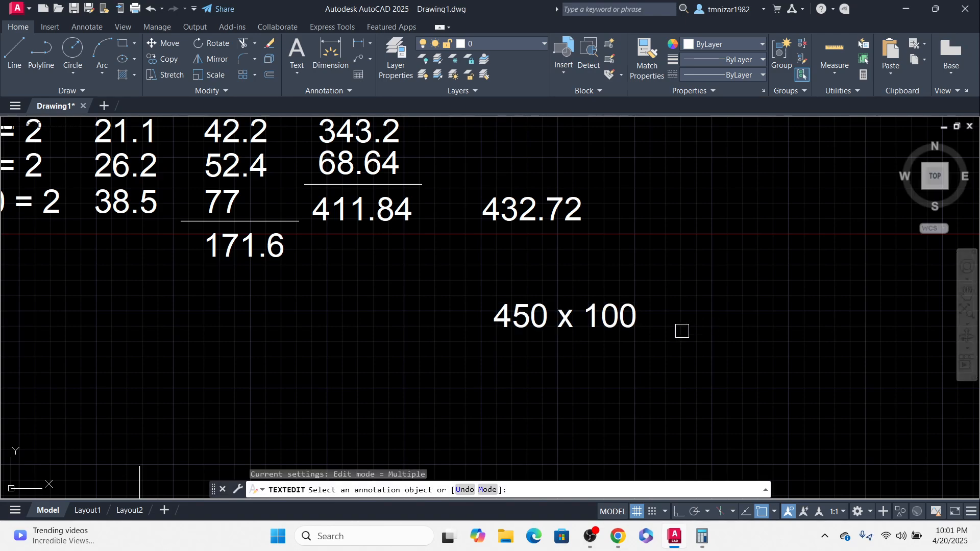
key("Escape")
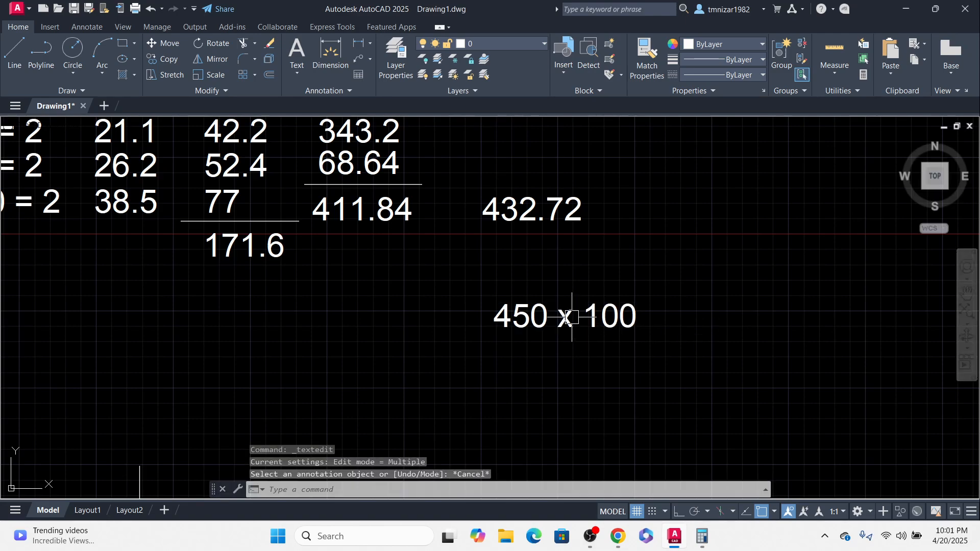
Step: Switch to the browser and search Google for cable tray catalogue pdf
left_click(618, 536)
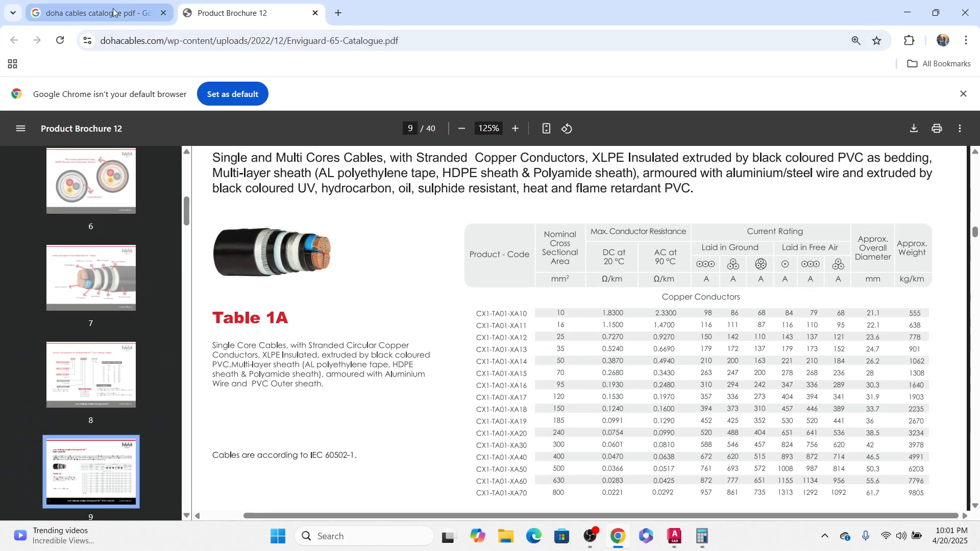
left_click(99, 13)
scroll(224, 132, "up", 1)
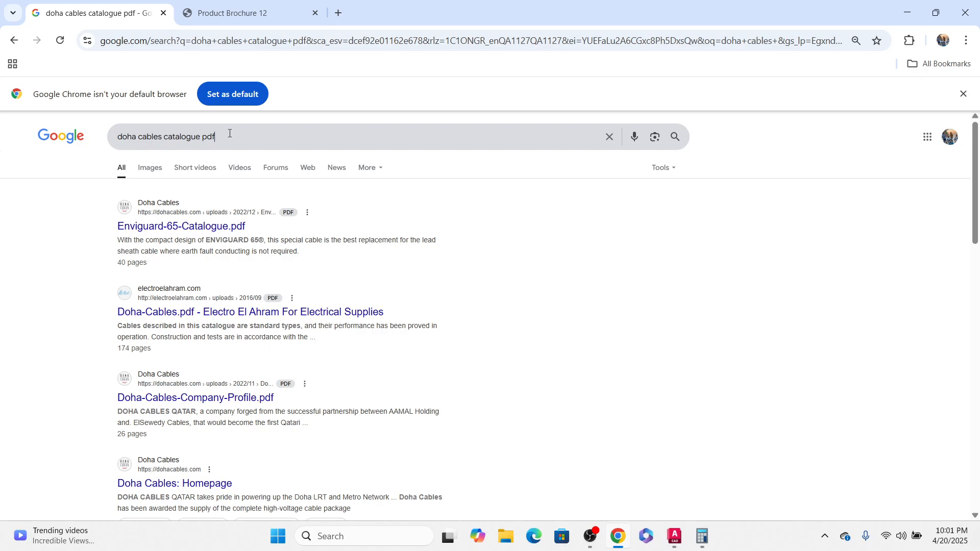
left_click(165, 140)
left_click_drag(158, 138, 88, 139)
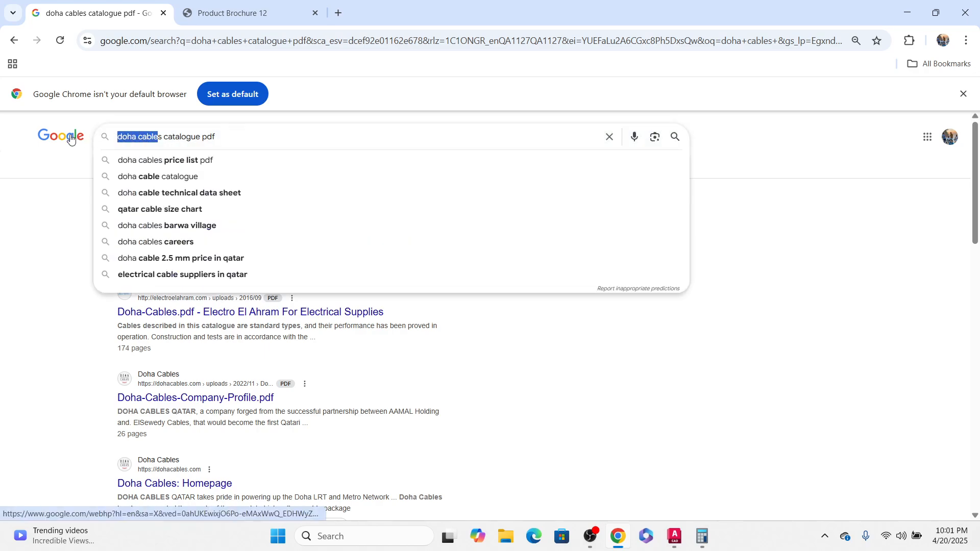
key("BackSpace")
type("cable")
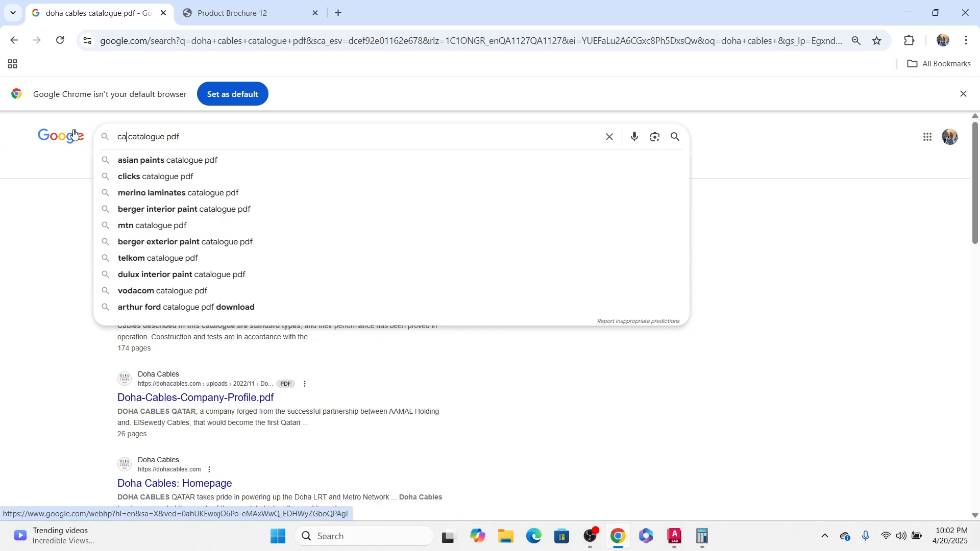
type(" tr")
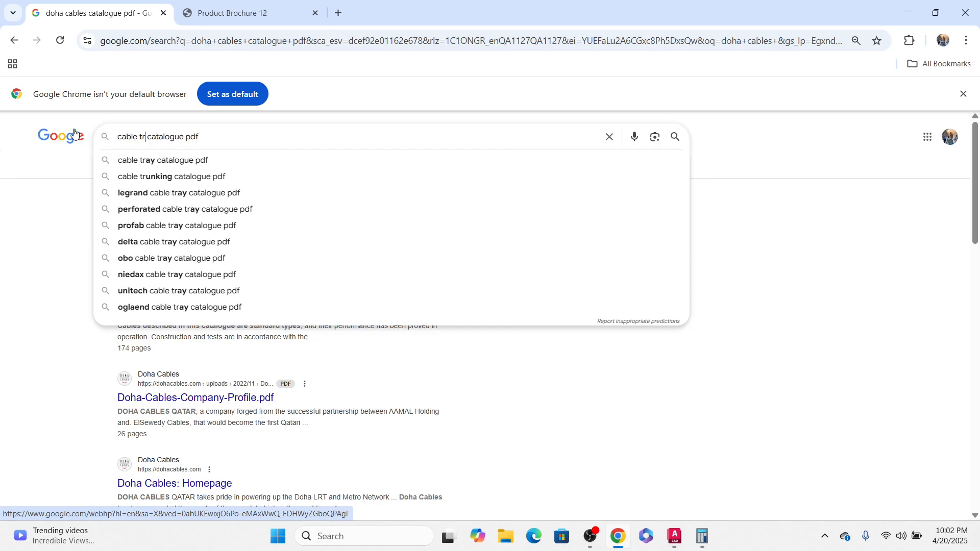
left_click(170, 161)
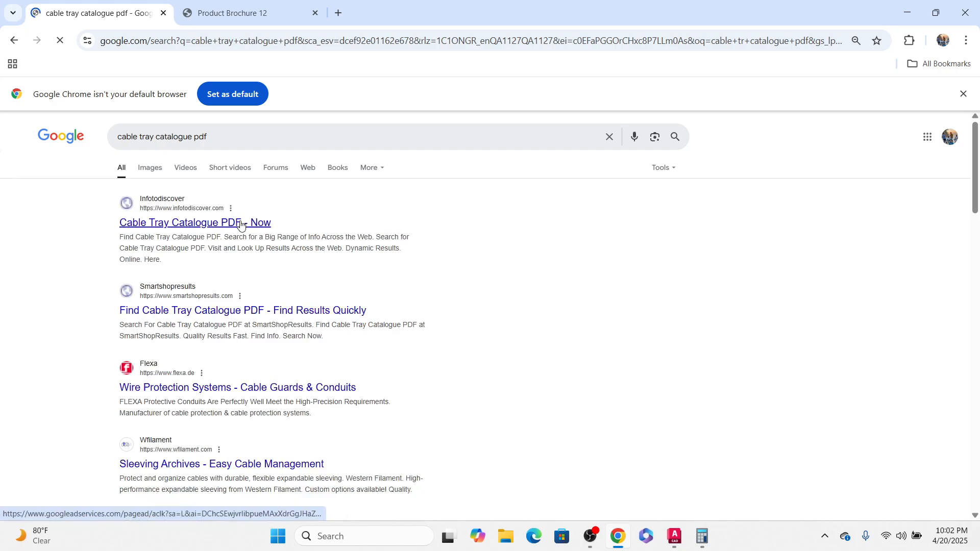
Step: Open the first search result in a new tab and switch between the open browser tabs
right_click(240, 222)
left_click(284, 239)
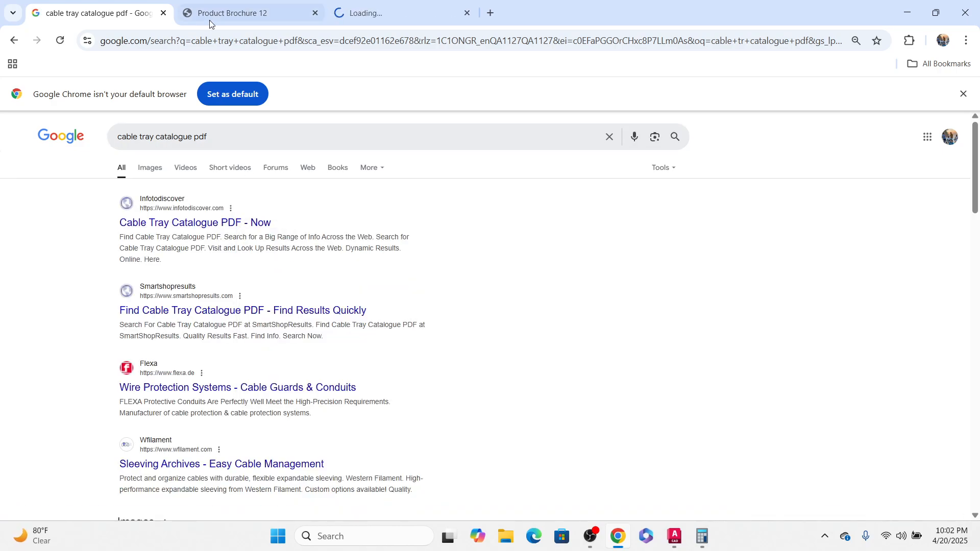
left_click(373, 8)
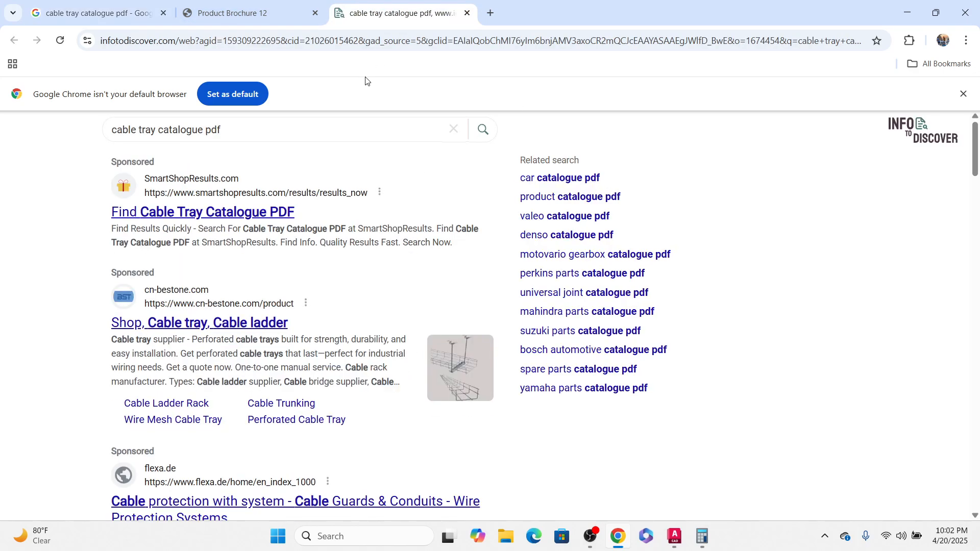
left_click(265, 16)
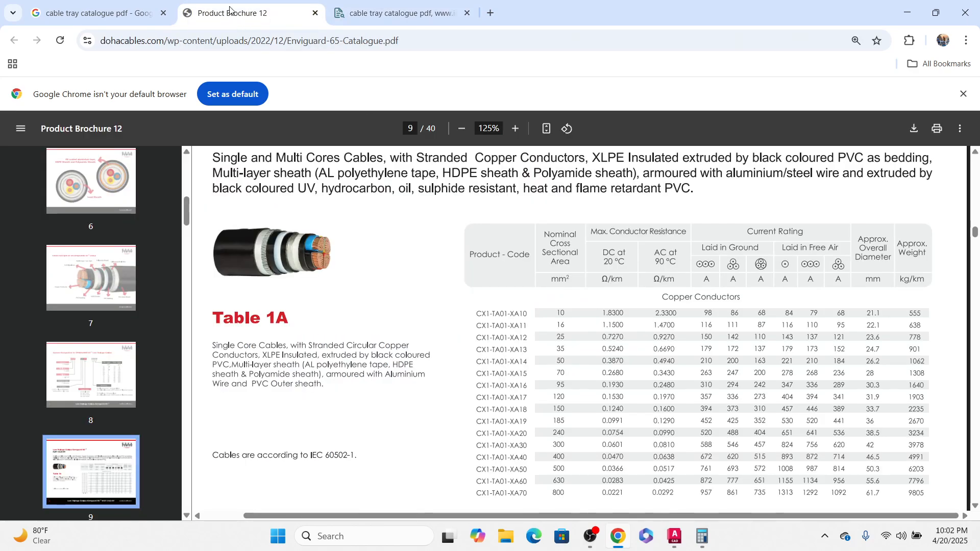
left_click(93, 15)
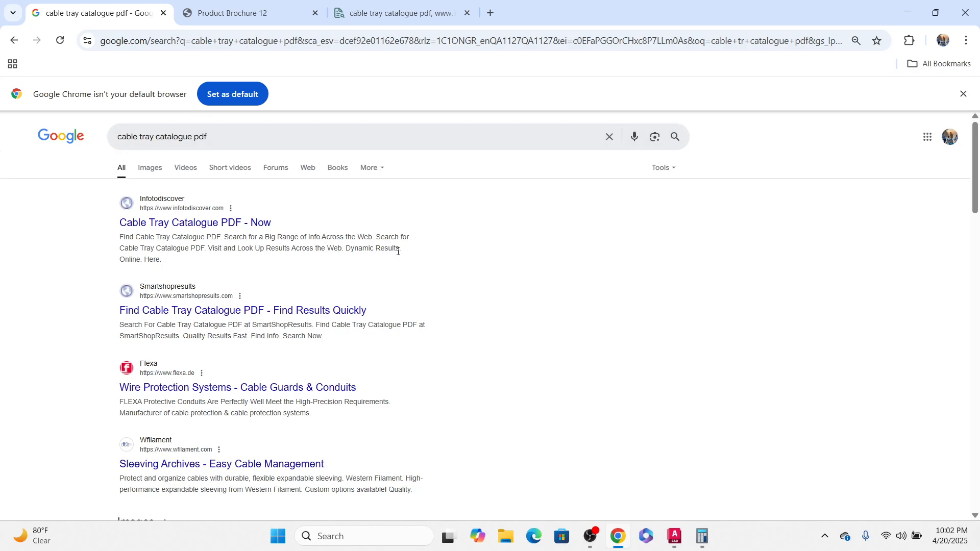
Step: Change the Google search to cable tray sizes and switch to the image results
scroll(397, 259, "down", 4)
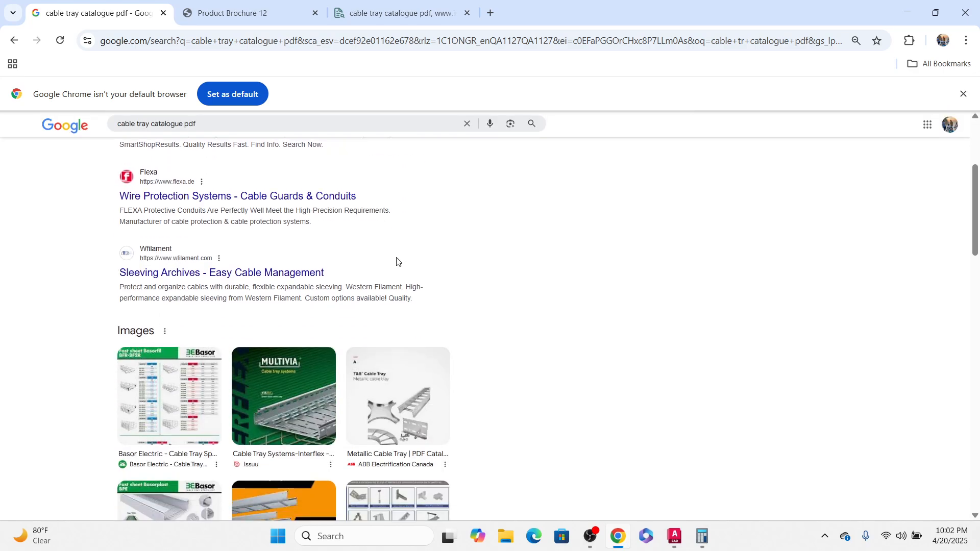
scroll(396, 262, "down", 6)
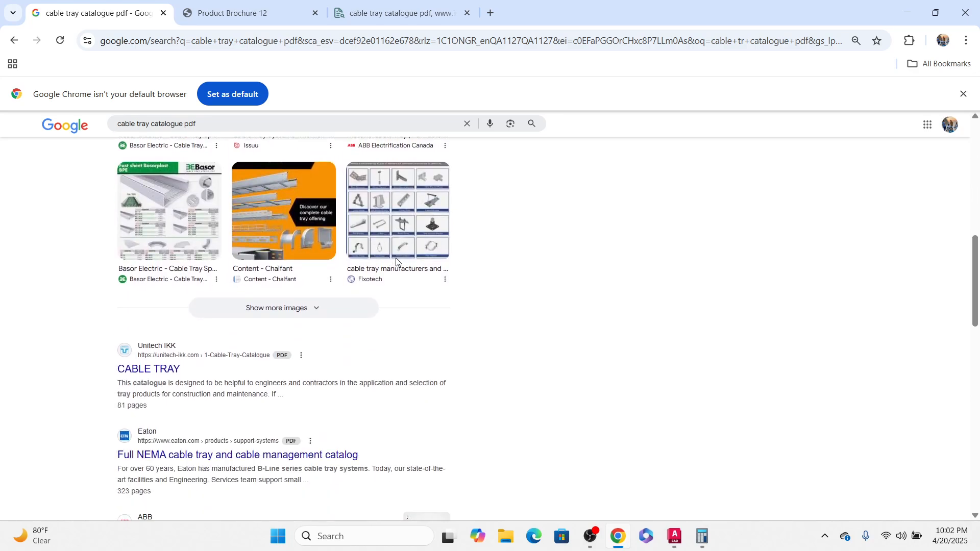
scroll(396, 262, "down", 3)
scroll(396, 262, "down", 2)
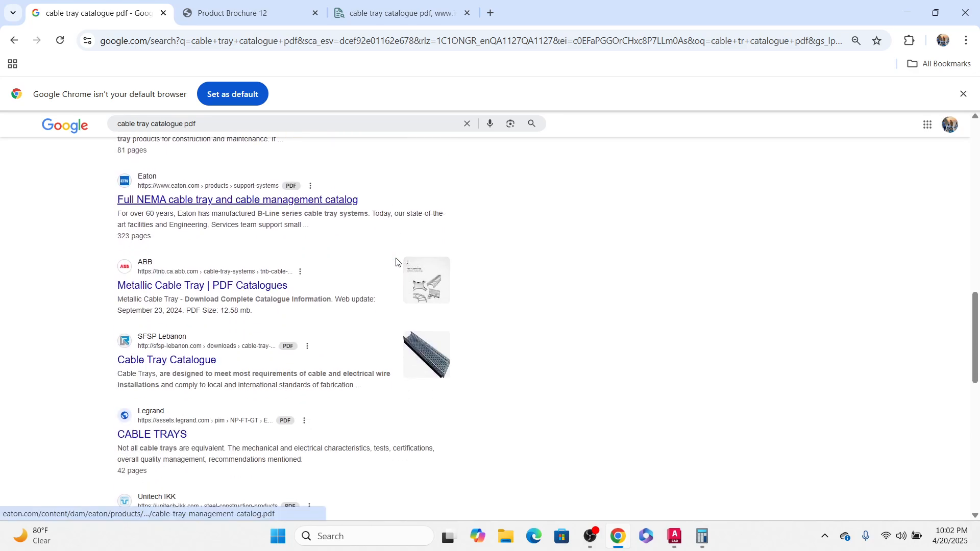
scroll(396, 262, "up", 15)
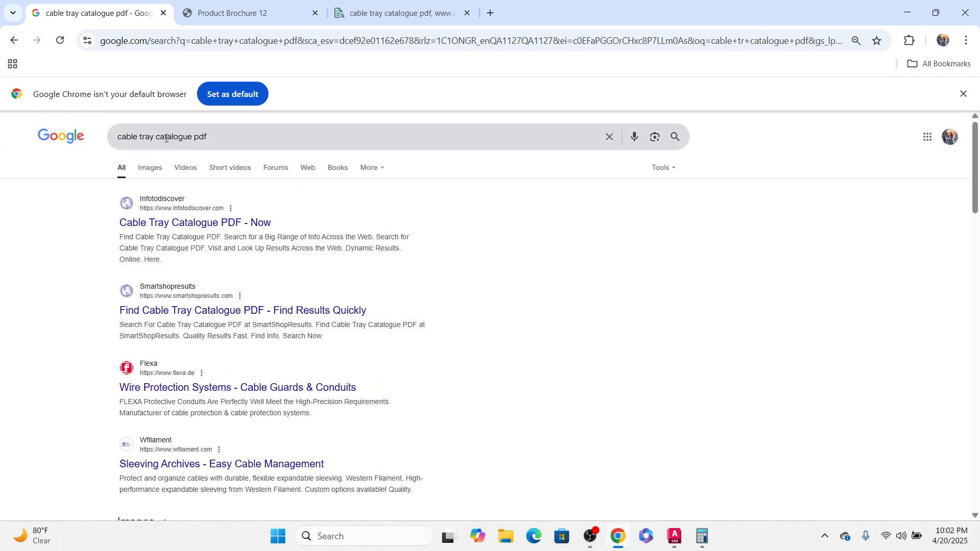
left_click_drag(191, 136, 313, 136)
key("BackSpace")
type("si")
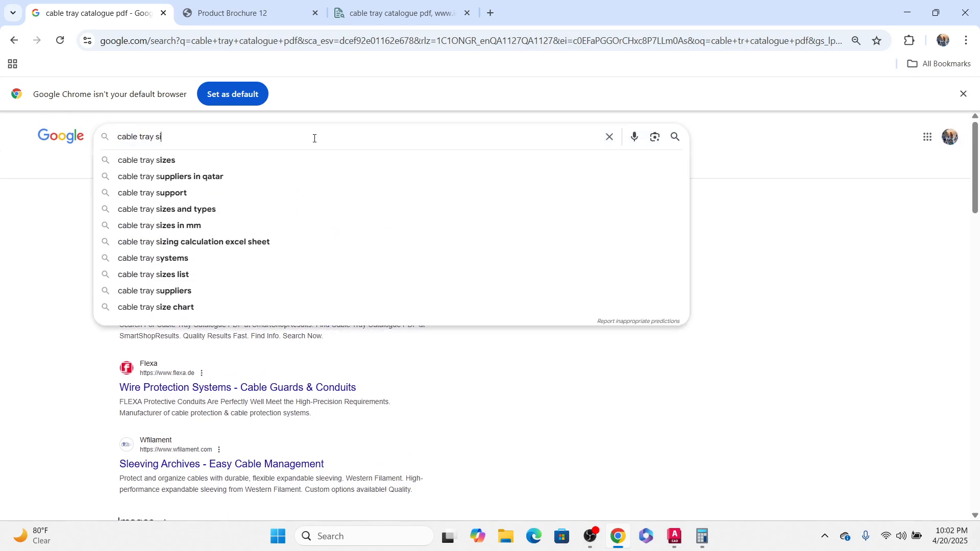
left_click(184, 162)
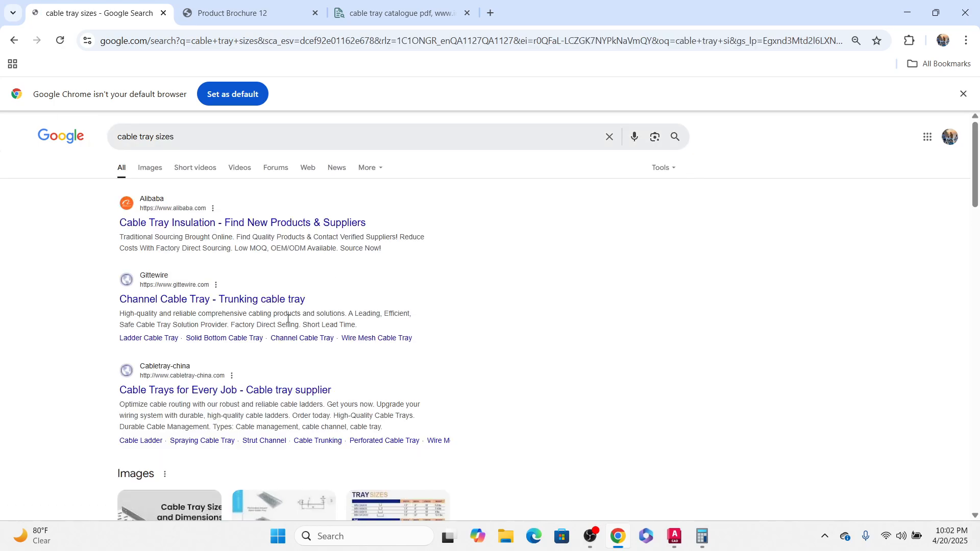
left_click(152, 168)
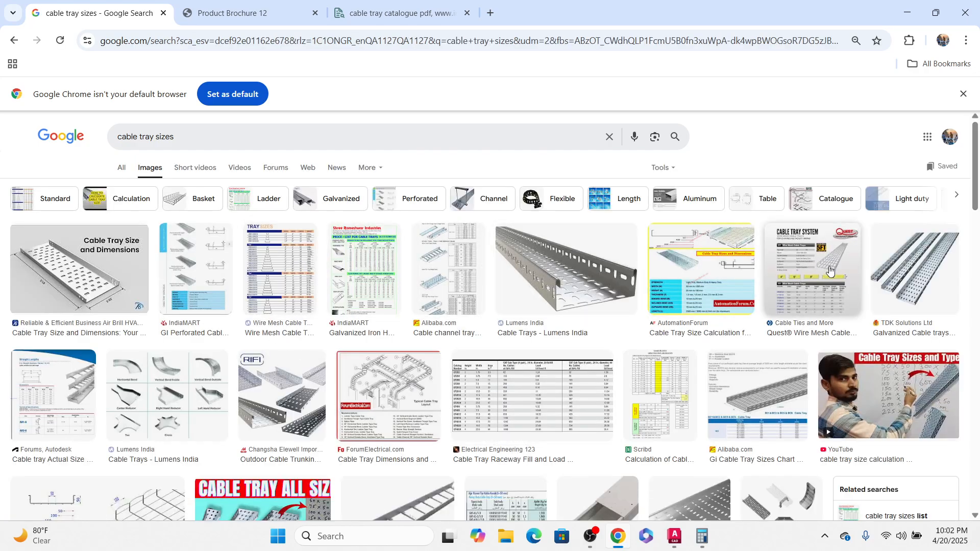
Step: Preview tray size charts in the image results and open the Wire Mesh Cable Tray source page
left_click(284, 253)
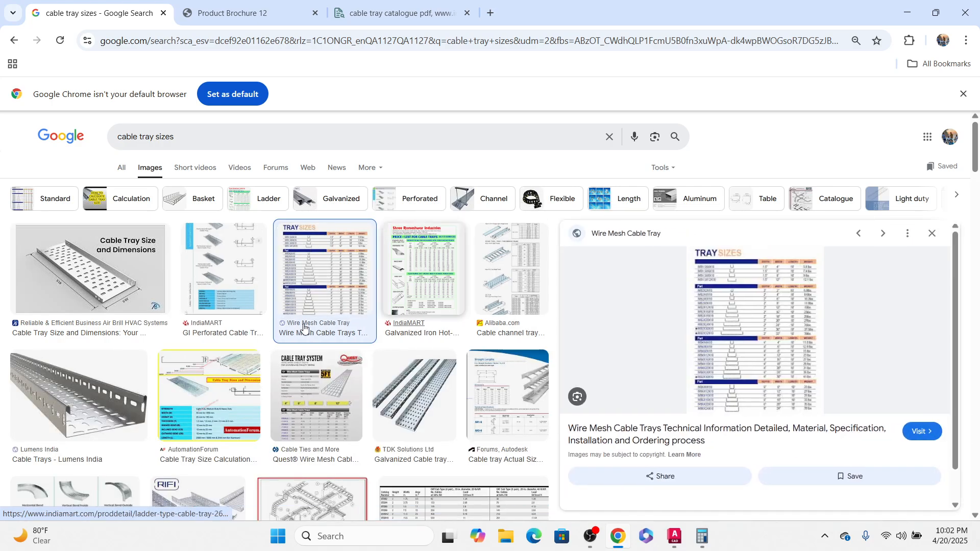
scroll(213, 366, "down", 4)
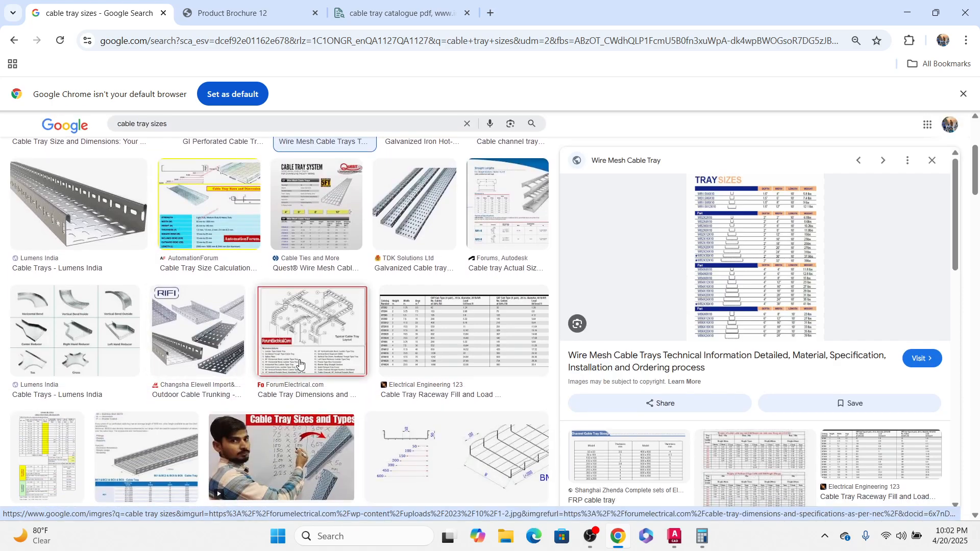
left_click(434, 307)
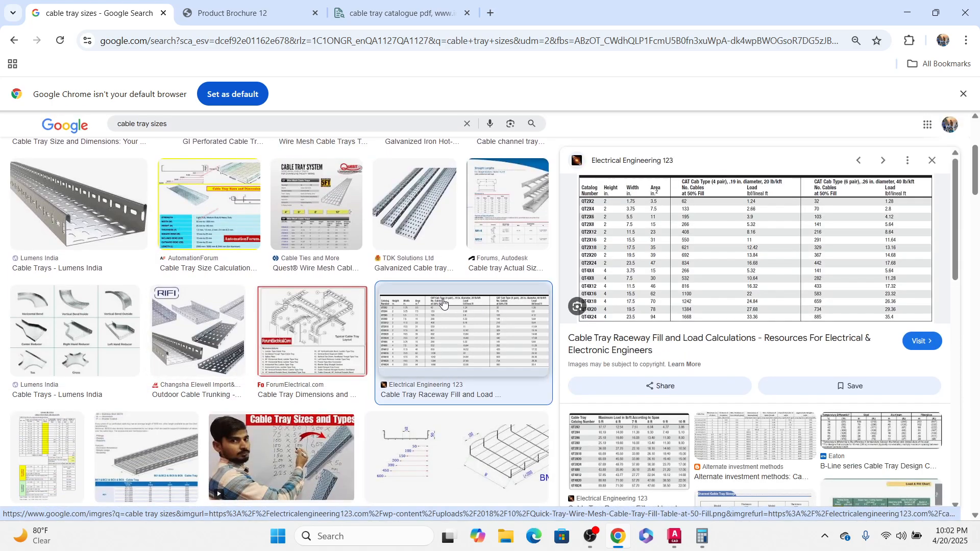
scroll(285, 449, "up", 4)
left_click(307, 369)
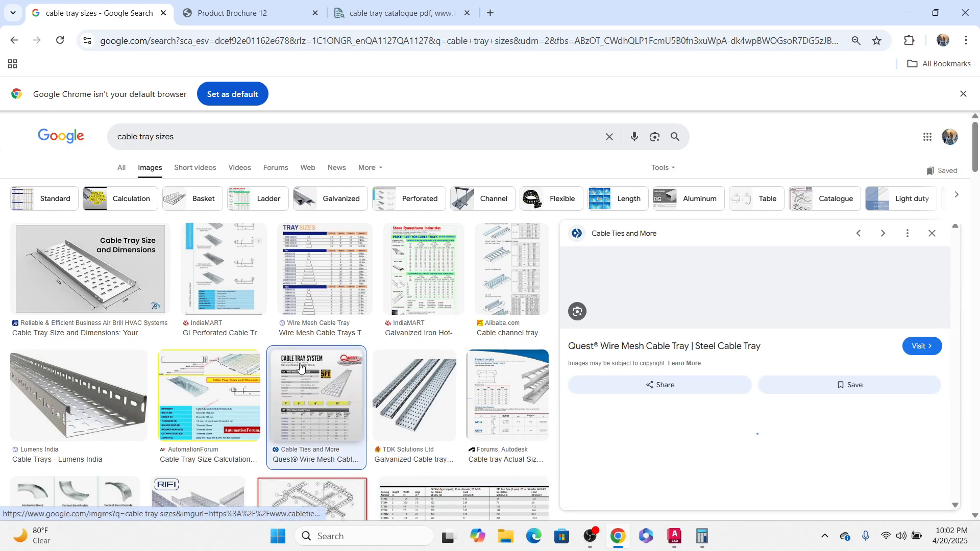
left_click(306, 278)
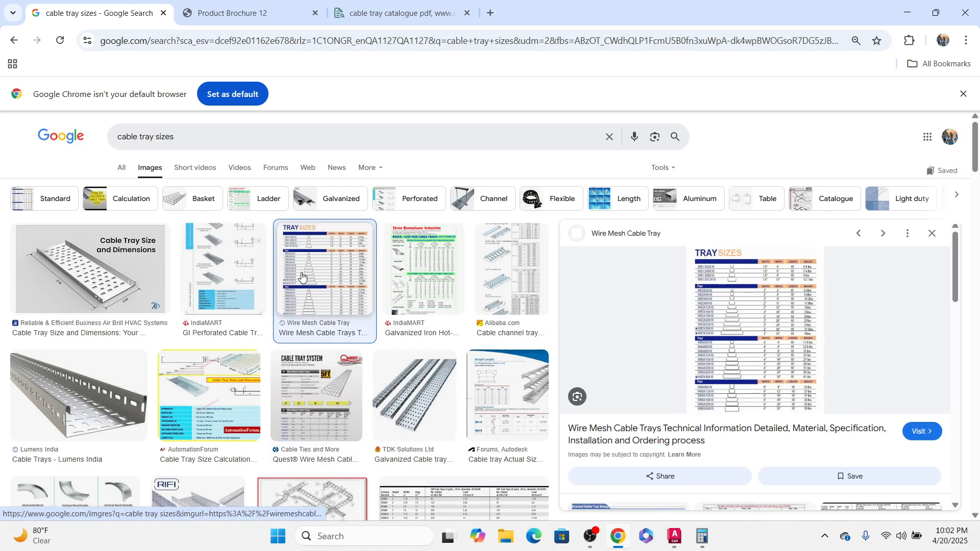
left_click(811, 305)
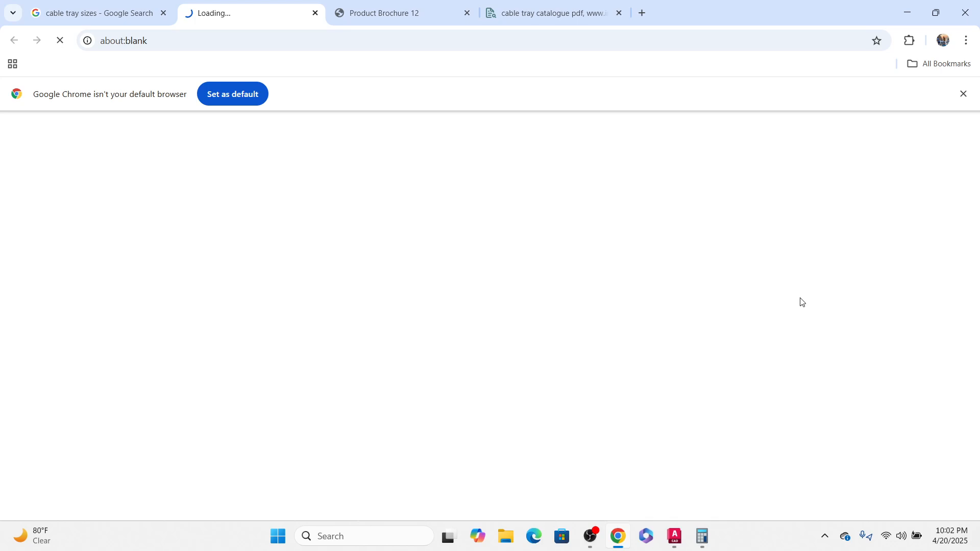
Step: Examine the wire mesh cable tray specification and tray size tables on the page
scroll(440, 276, "down", 7)
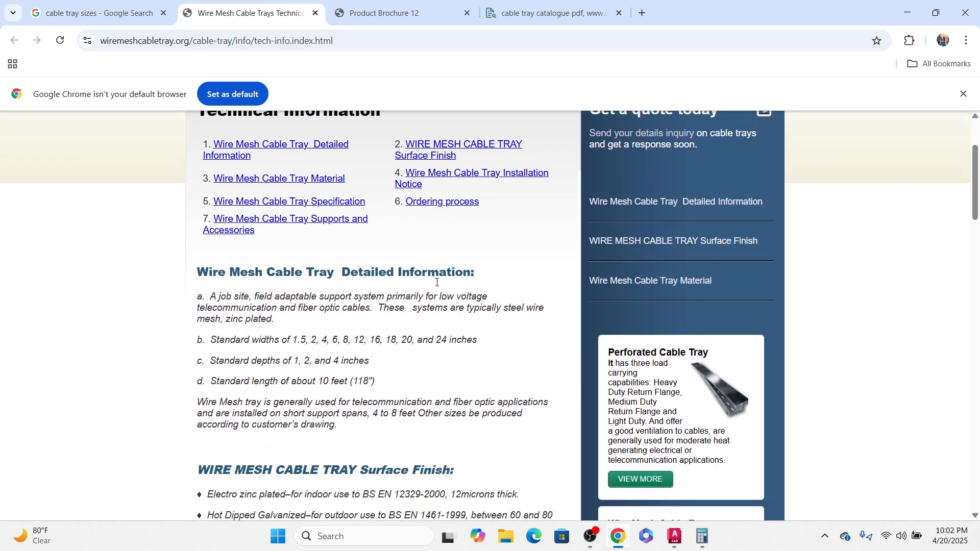
scroll(439, 293, "down", 20)
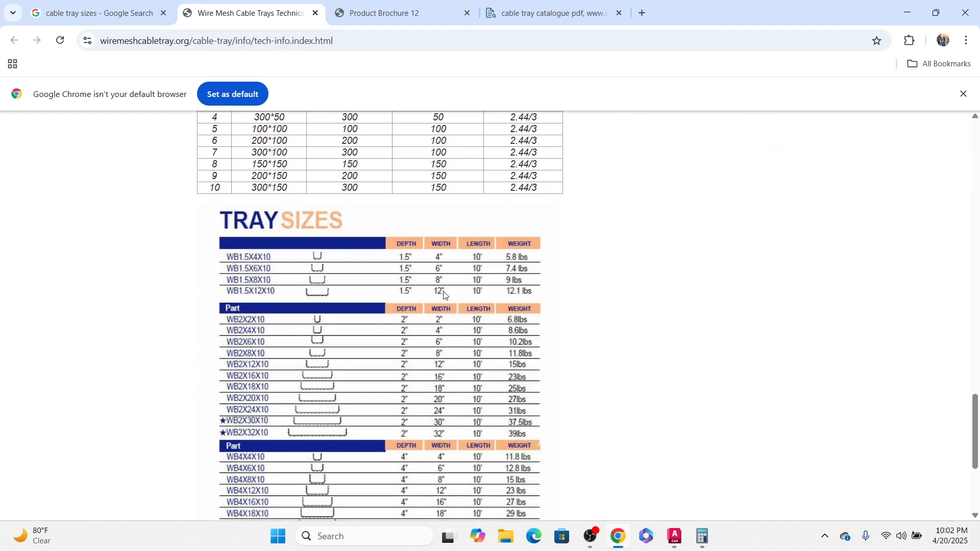
scroll(443, 290, "up", 1)
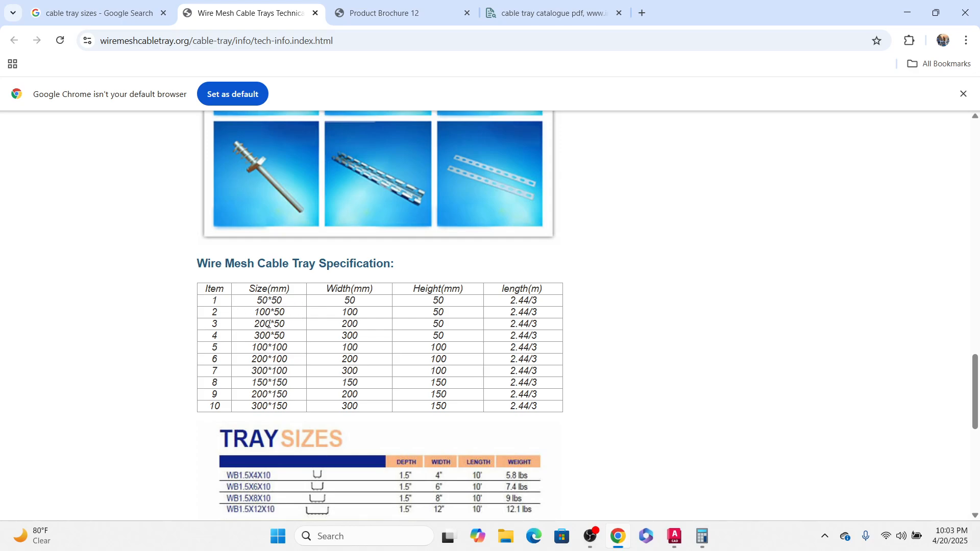
scroll(503, 327, "down", 2)
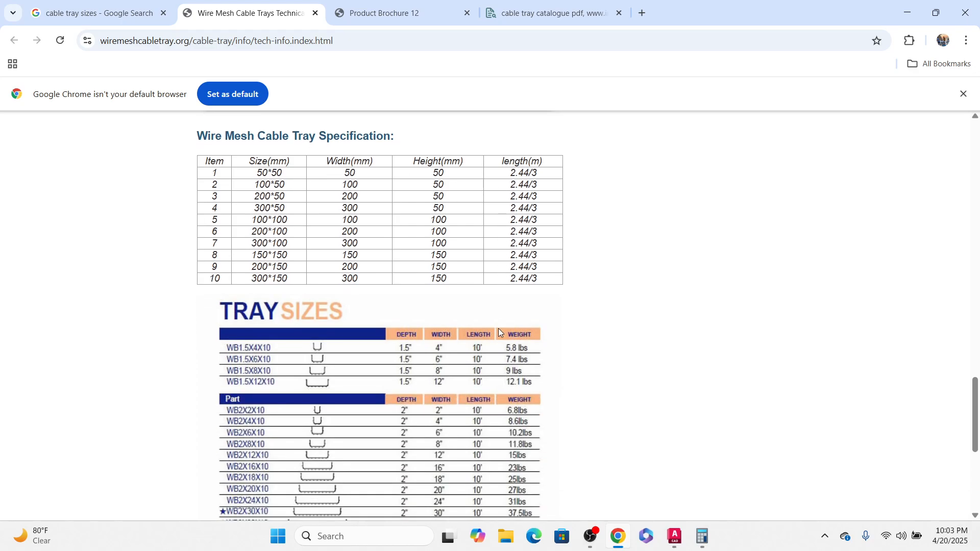
scroll(497, 327, "down", 3)
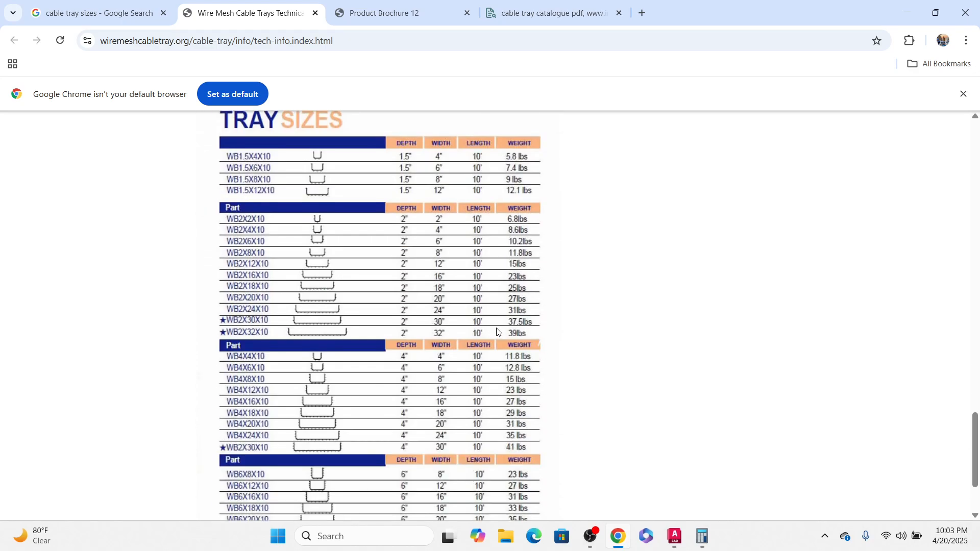
scroll(498, 331, "down", 2)
scroll(494, 330, "up", 8)
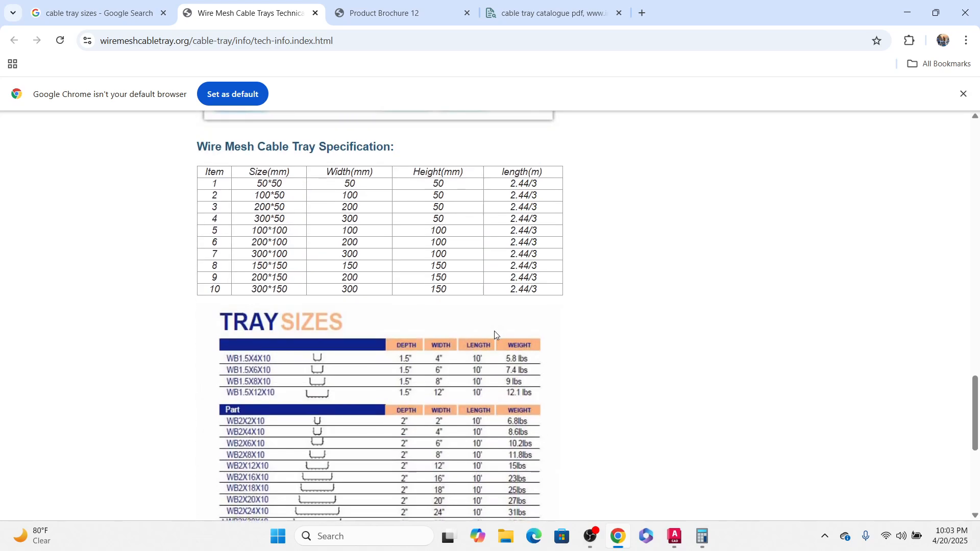
scroll(318, 423, "up", 15)
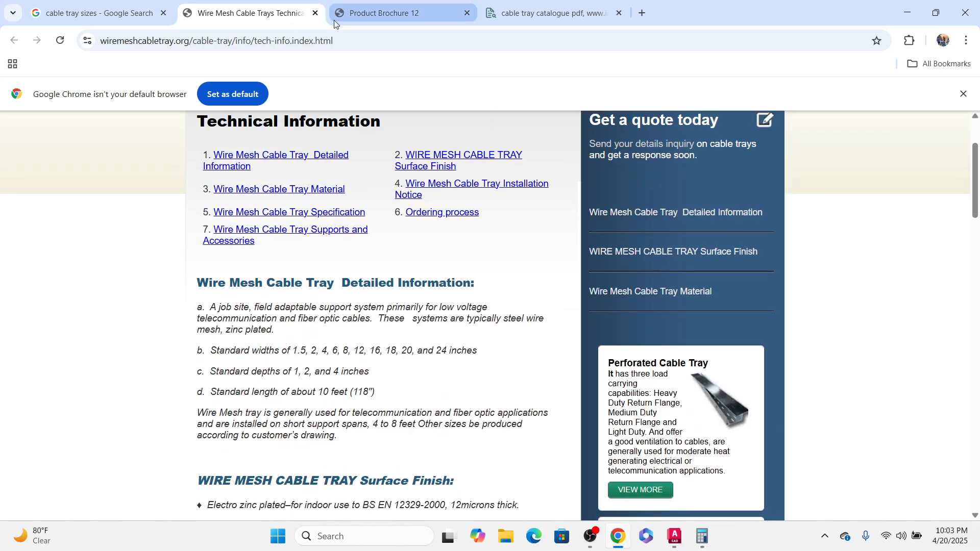
Step: Close the catalogue search tab and the wire mesh cable tray page tab
left_click(534, 15)
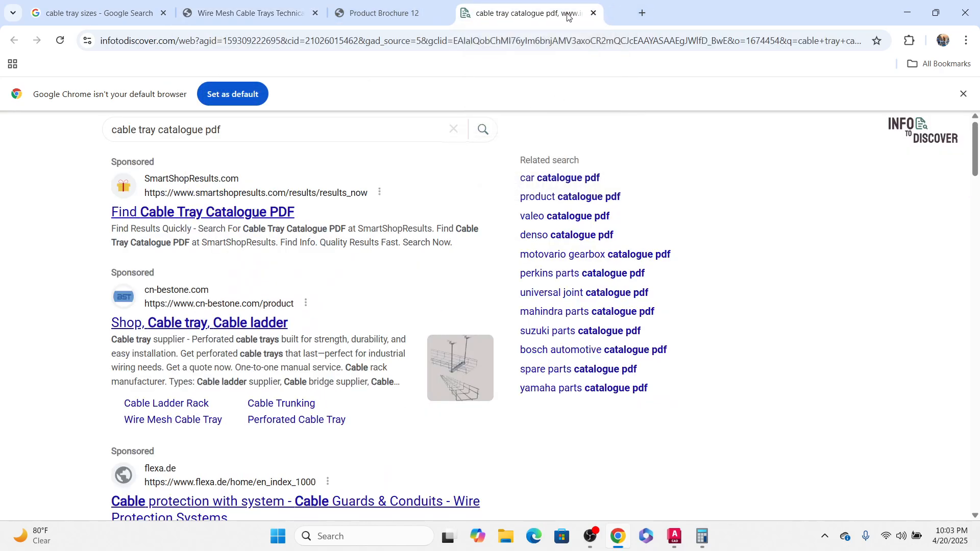
scroll(363, 273, "down", 5)
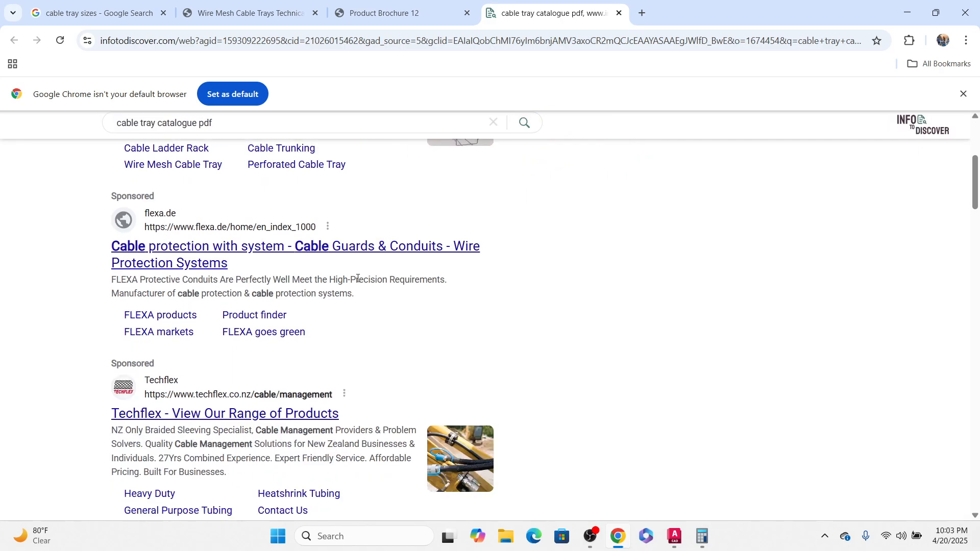
left_click(620, 13)
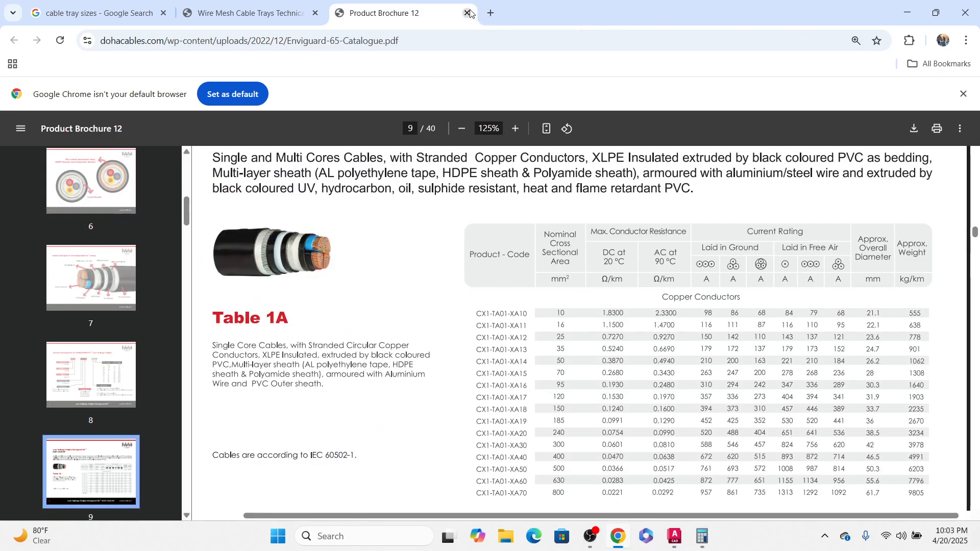
left_click(309, 12)
left_click(315, 14)
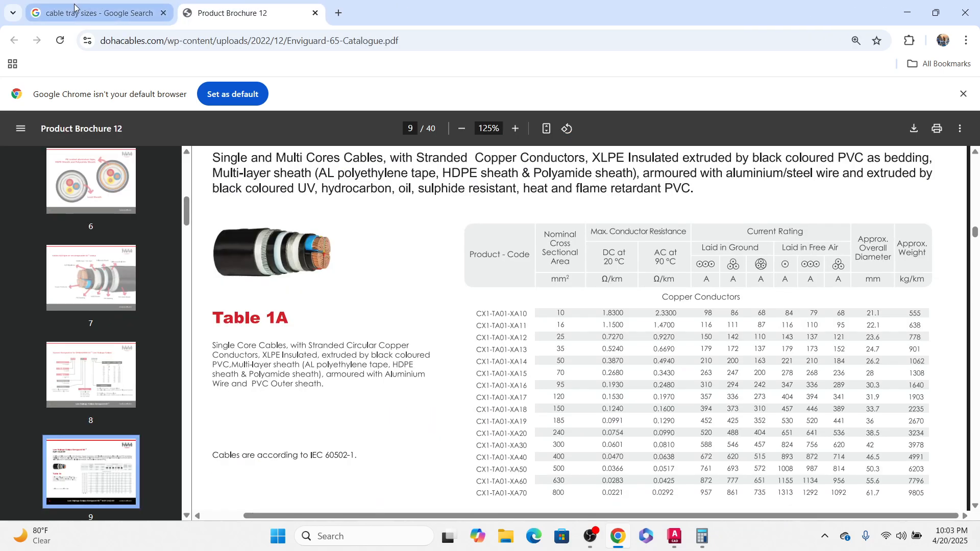
Step: Return to the image results and preview the cable tray raceway fill and size calculation charts
left_click(97, 12)
scroll(245, 330, "down", 2)
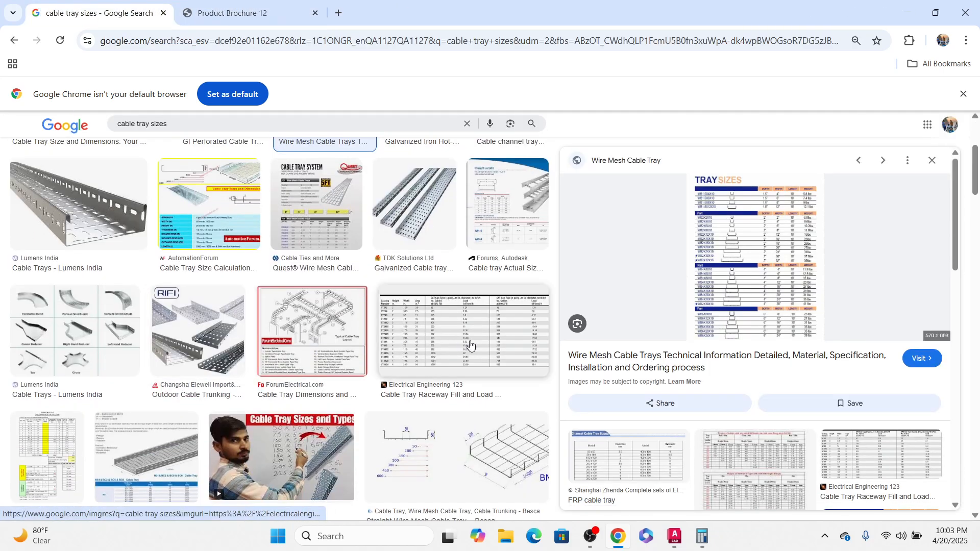
left_click(478, 345)
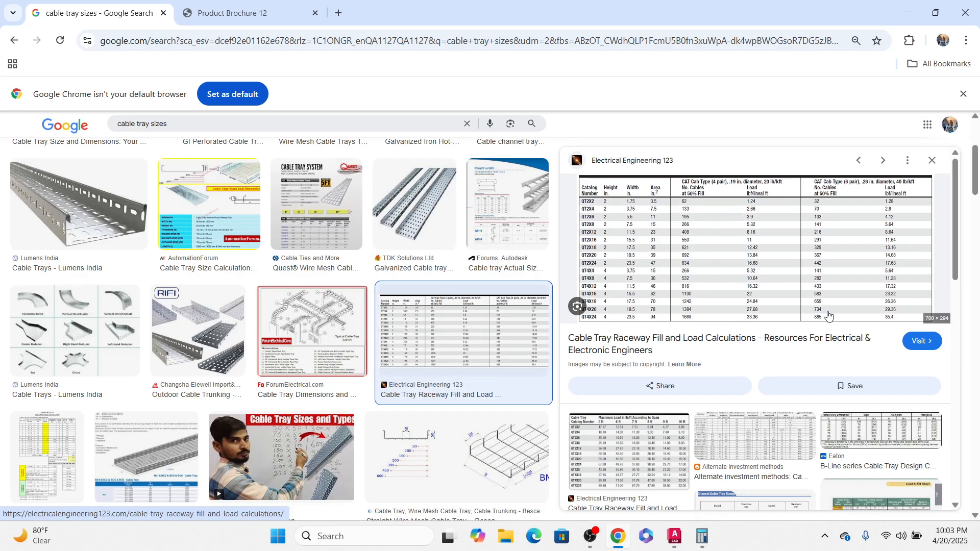
scroll(870, 304, "down", 3)
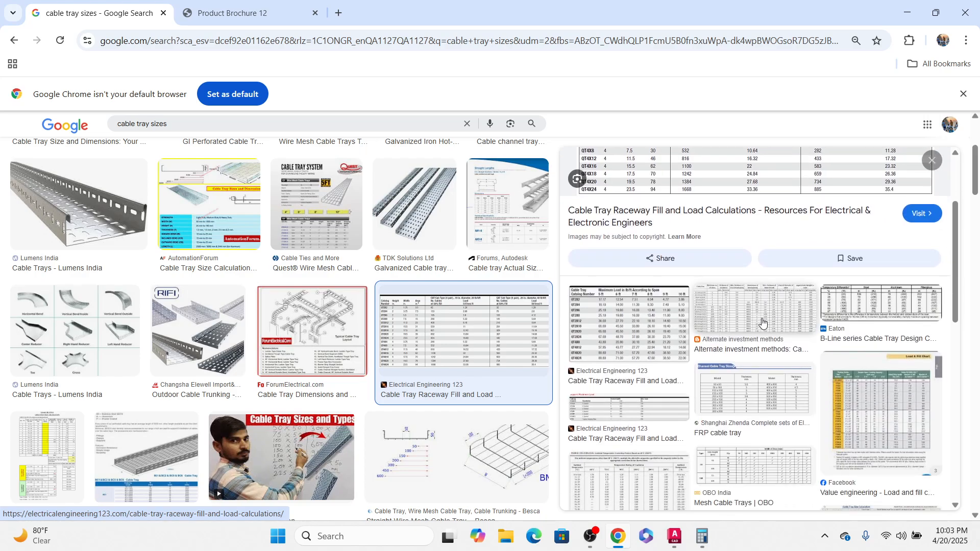
scroll(303, 354, "down", 4)
left_click(83, 271)
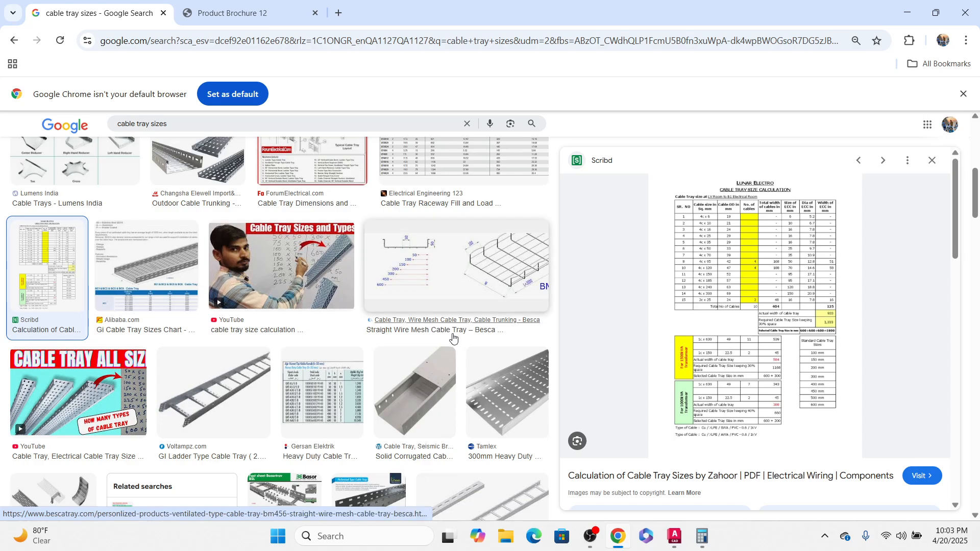
scroll(453, 327, "down", 4)
scroll(459, 306, "up", 4)
left_click(468, 287)
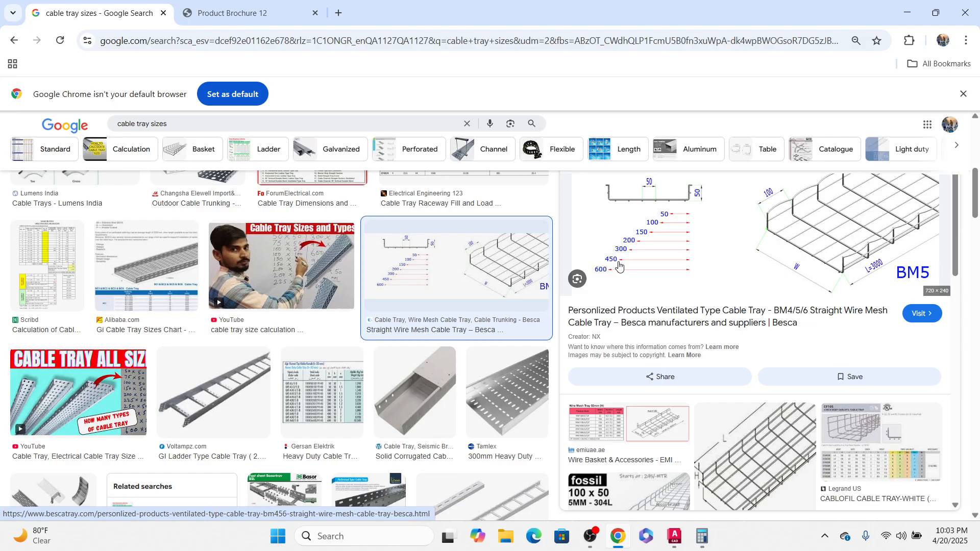
Step: Preview the Cablofil wire tray chart and scroll through further cable tray image results
scroll(816, 347, "down", 2)
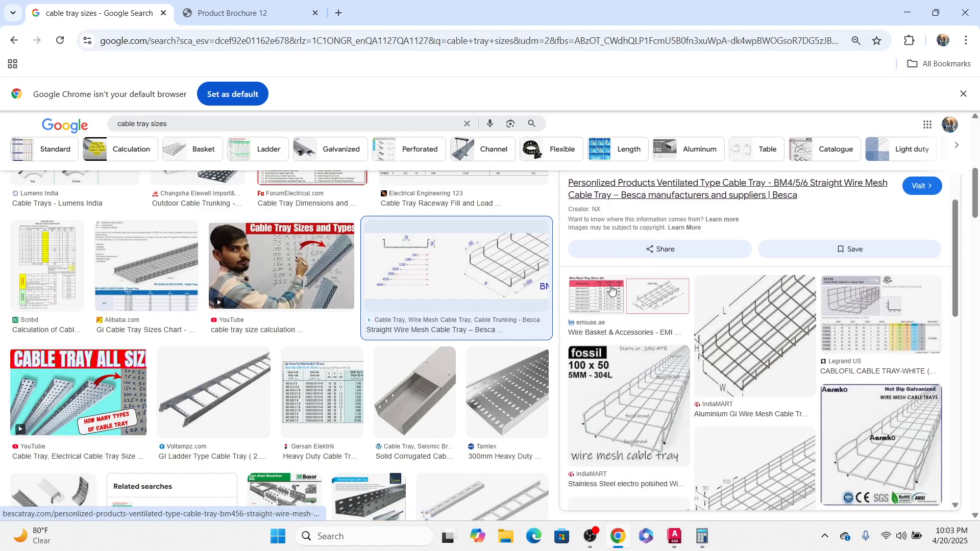
left_click(851, 360)
scroll(398, 389, "down", 3)
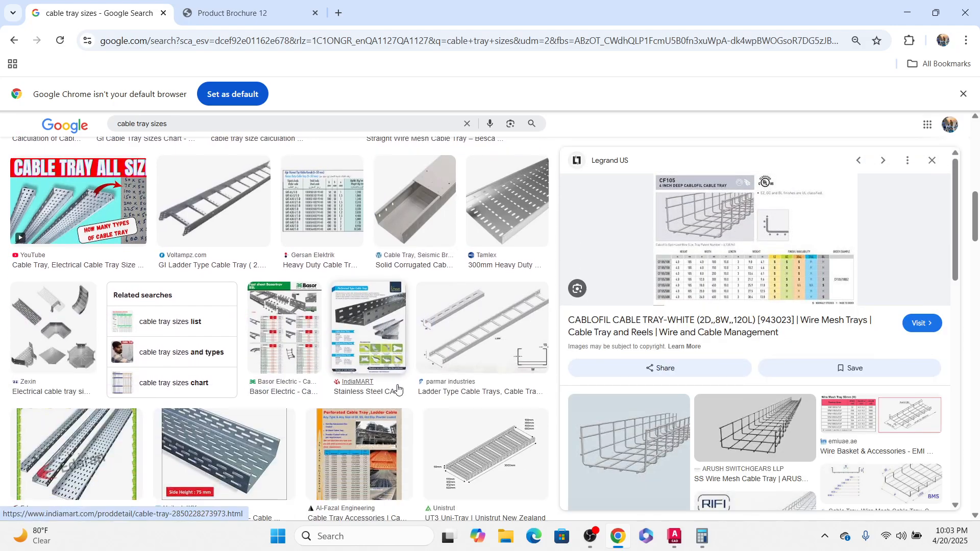
scroll(398, 388, "down", 6)
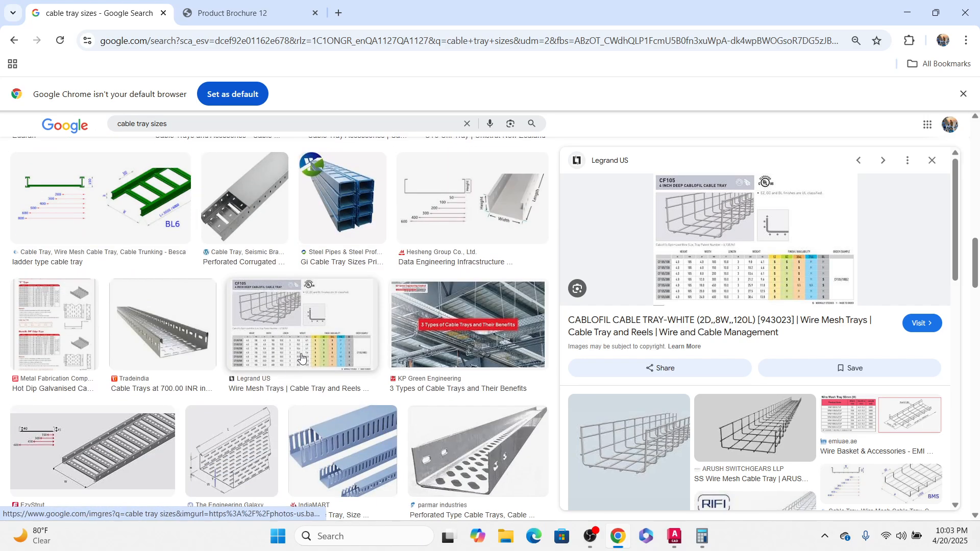
scroll(756, 326, "down", 5)
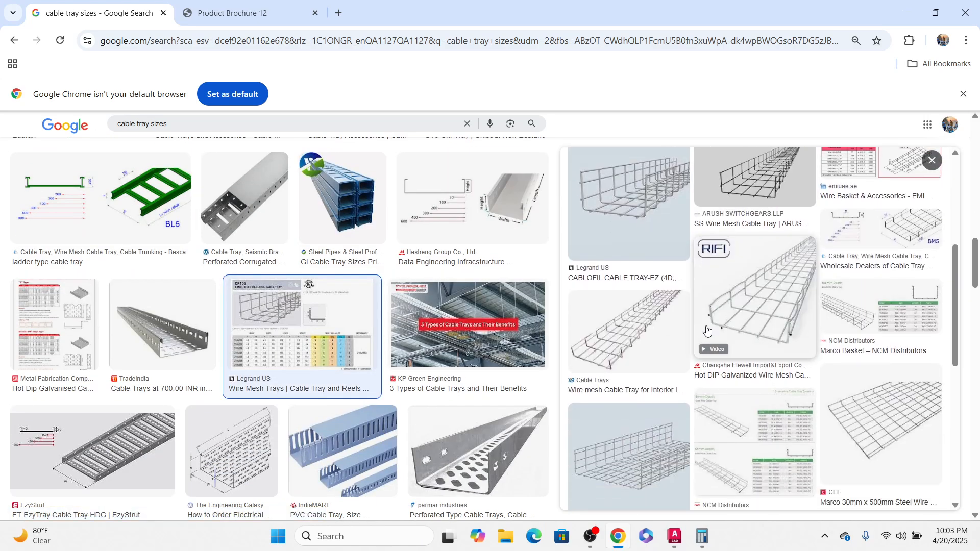
scroll(231, 340, "down", 10)
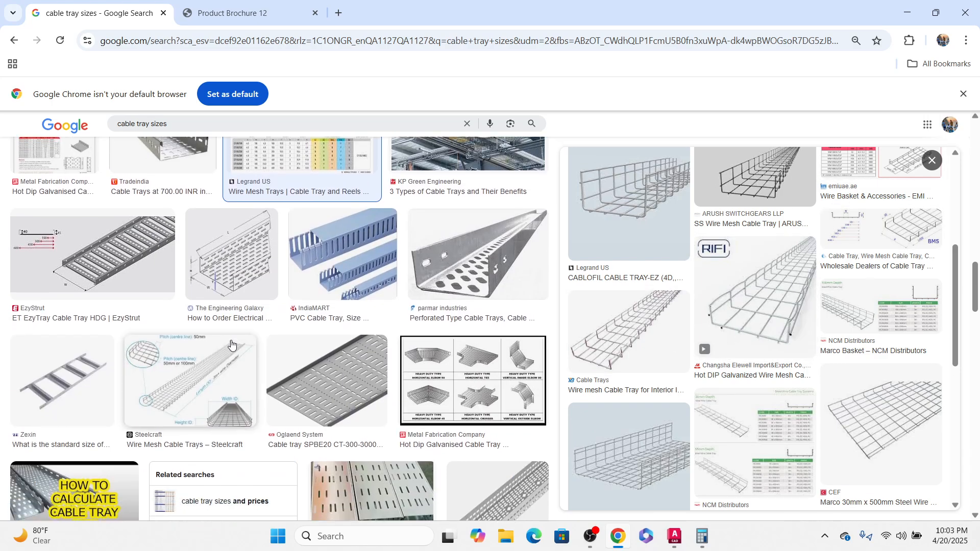
scroll(291, 361, "down", 5)
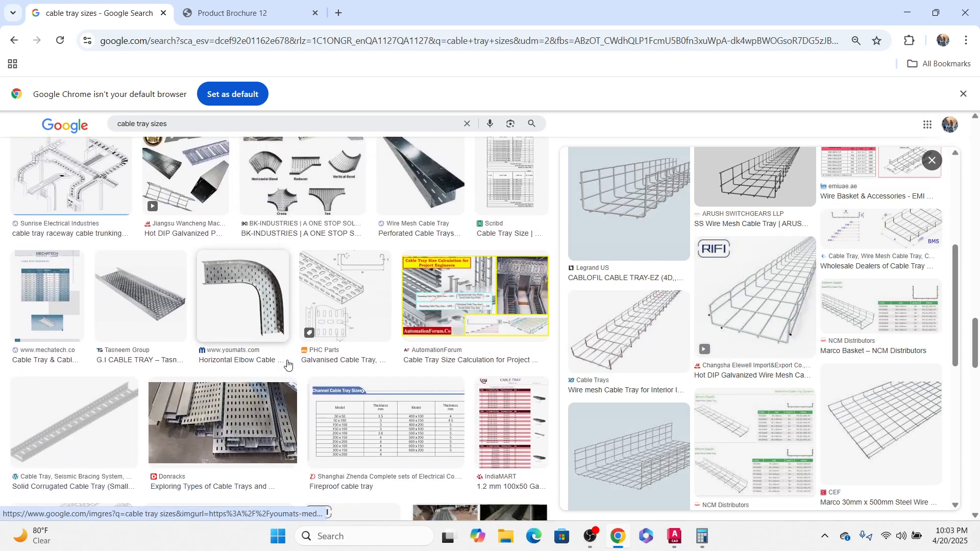
Step: Preview the fireproof cable tray and FRP cable tray size charts in the image results
left_click(373, 385)
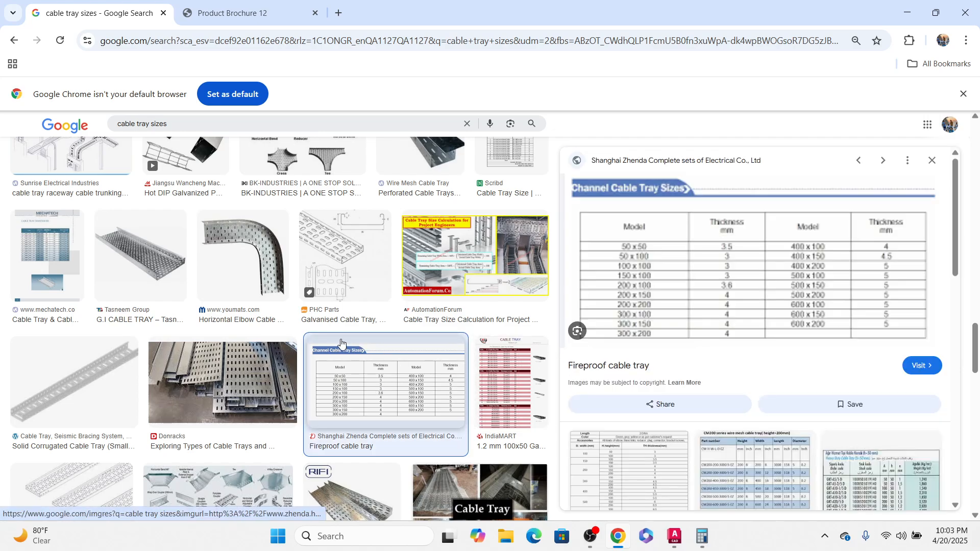
scroll(337, 347, "down", 5)
scroll(755, 357, "down", 4)
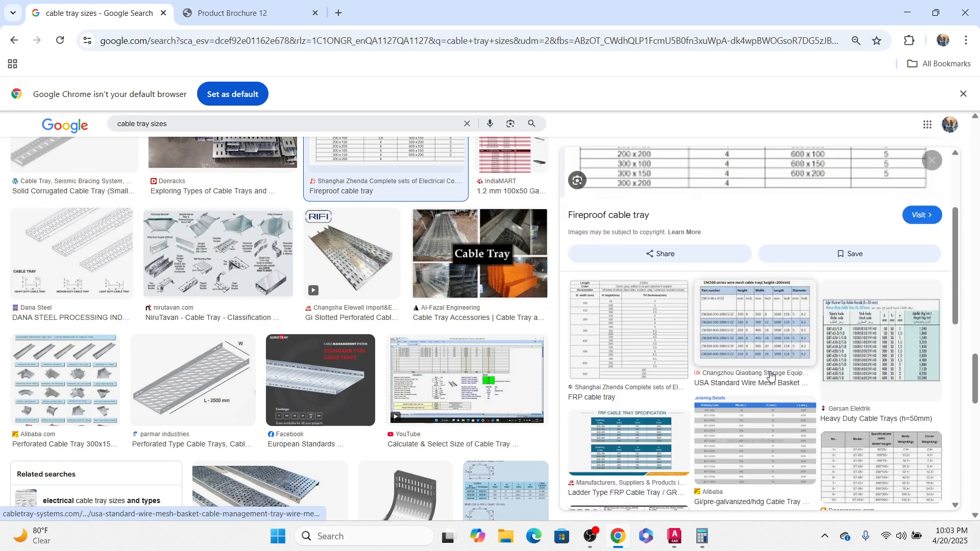
left_click(633, 319)
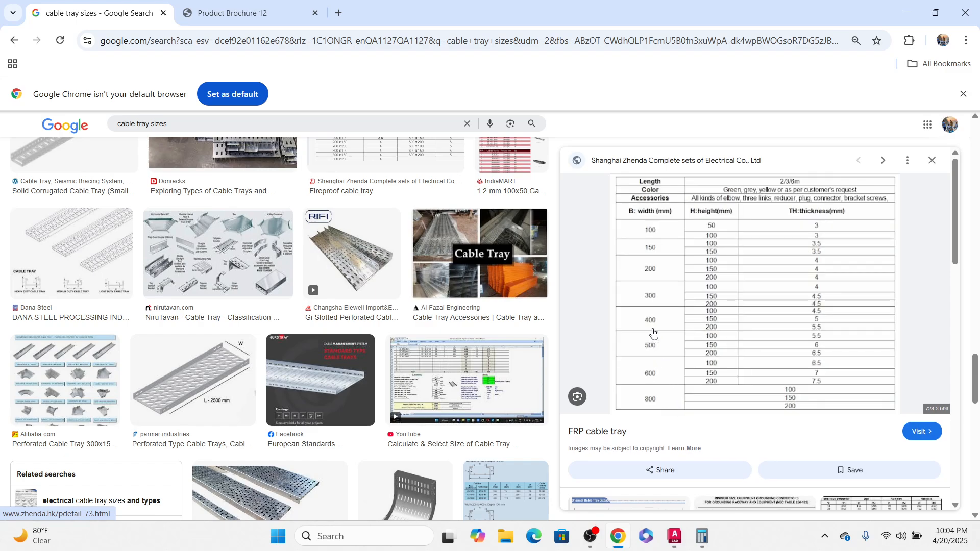
scroll(221, 302, "down", 5)
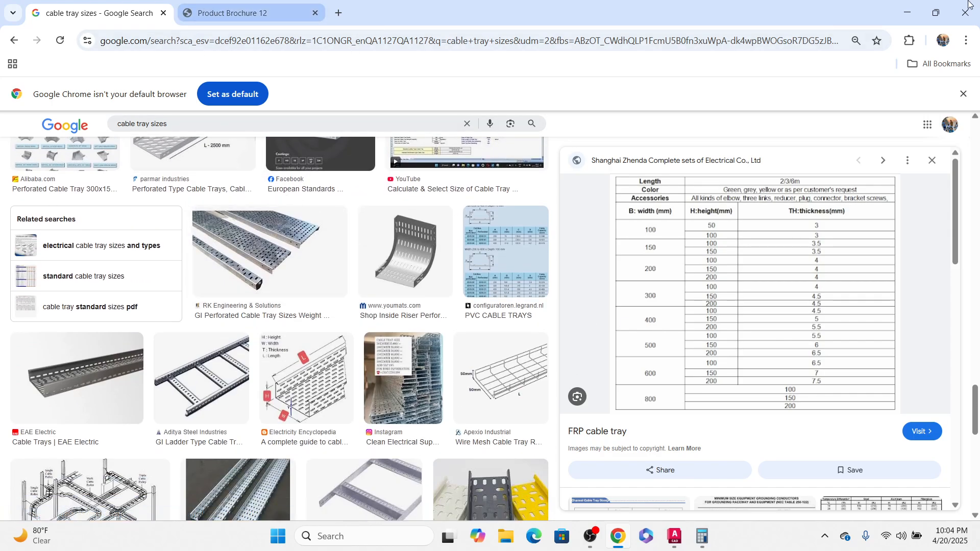
Step: Switch back to the drawing and copy the 450 x 100 label to below the cable tray sketch
left_click(907, 13)
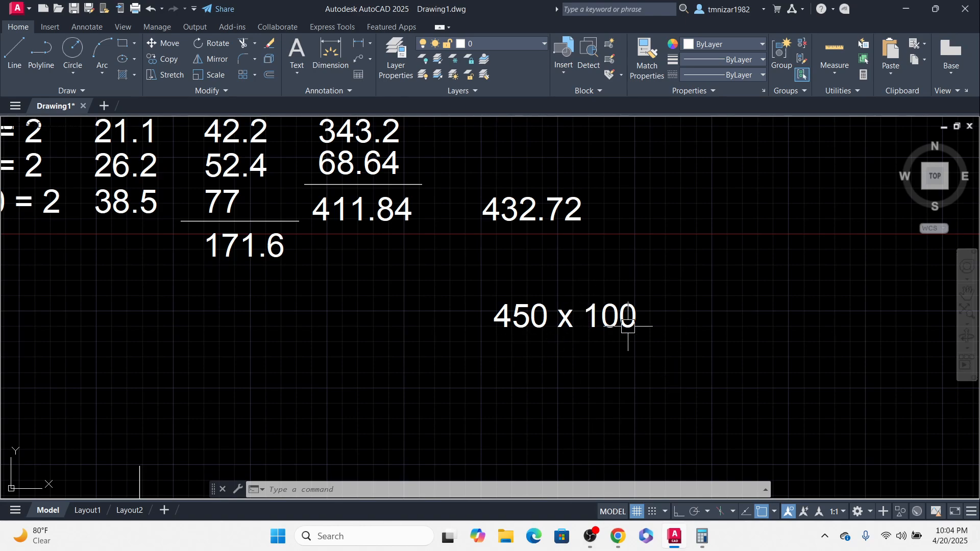
scroll(552, 314, "up", 4)
mouse_move(592, 318)
middle_mouse_down()
mouse_move(486, 282)
mouse_move(437, 235)
middle_mouse_up()
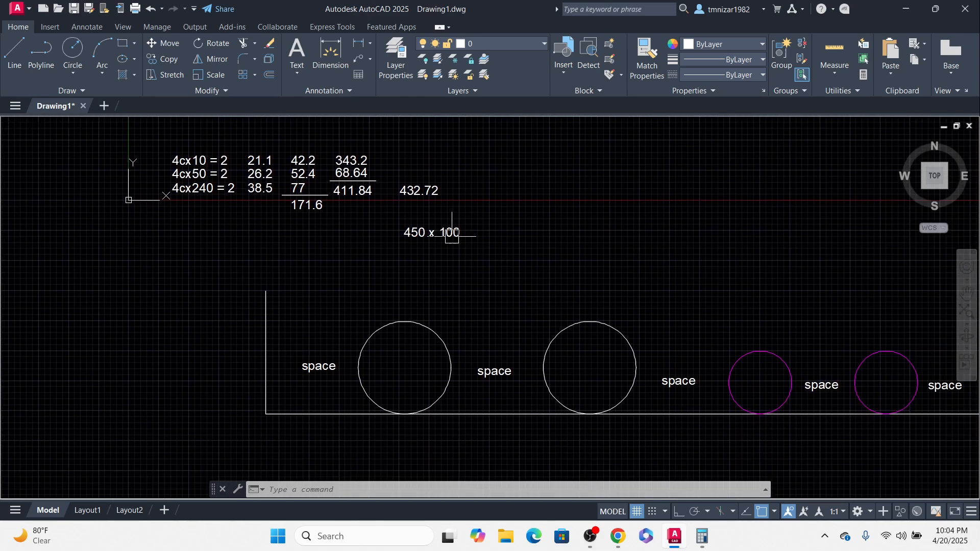
scroll(504, 281, "down", 2)
middle_click_drag(635, 338, 487, 305)
scroll(485, 305, "down", 2)
scroll(423, 276, "up", 4)
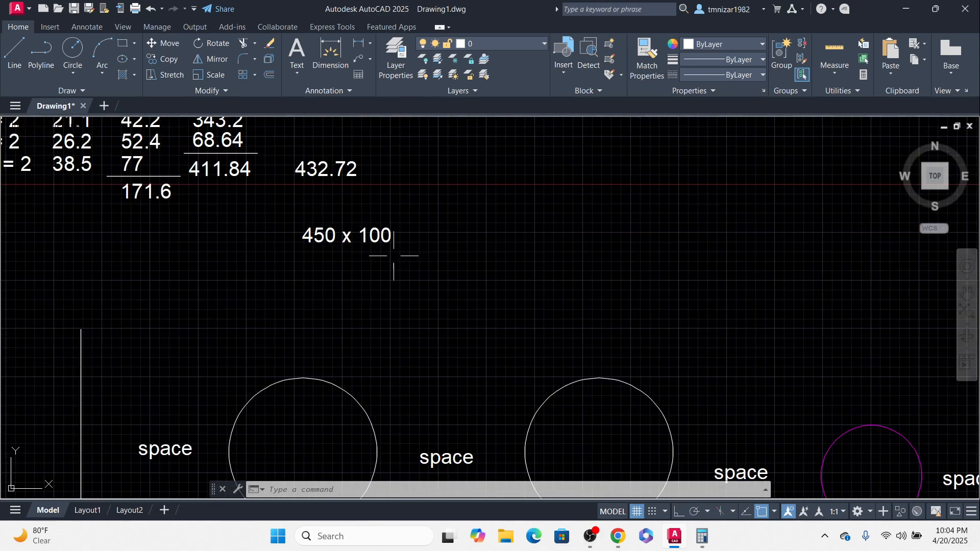
left_click(369, 242)
middle_click_drag(406, 289, 463, 214)
scroll(463, 215, "down", 1)
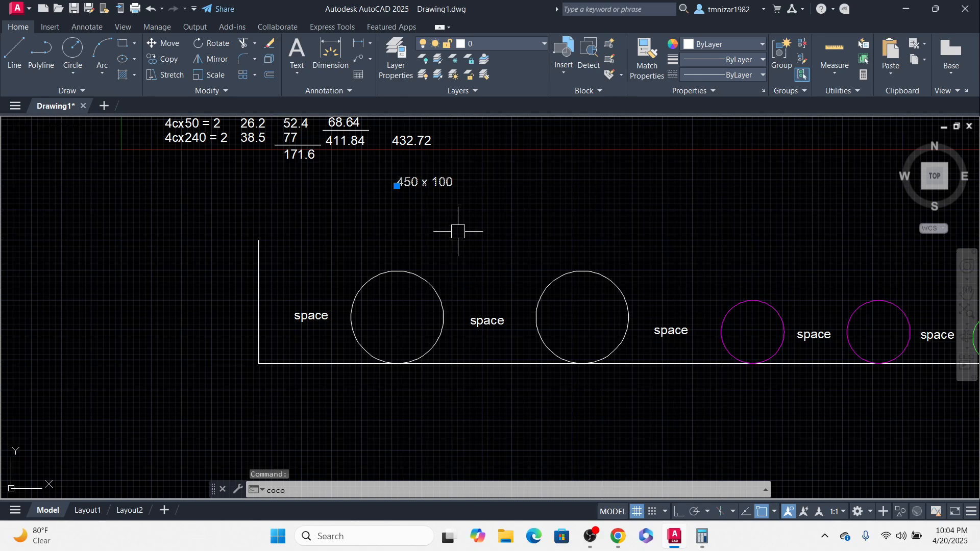
key("Return")
left_click(440, 199)
key("Escape")
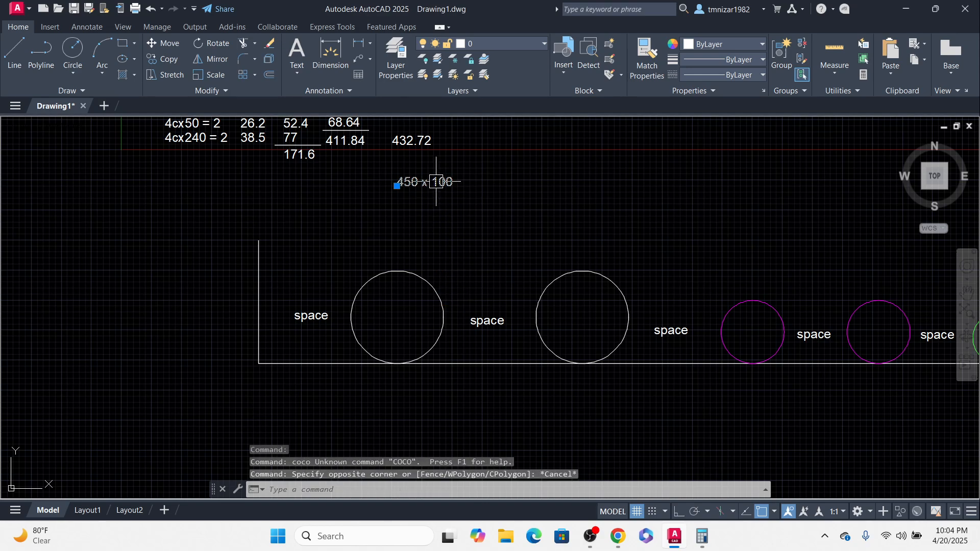
key("Return")
left_click(443, 191)
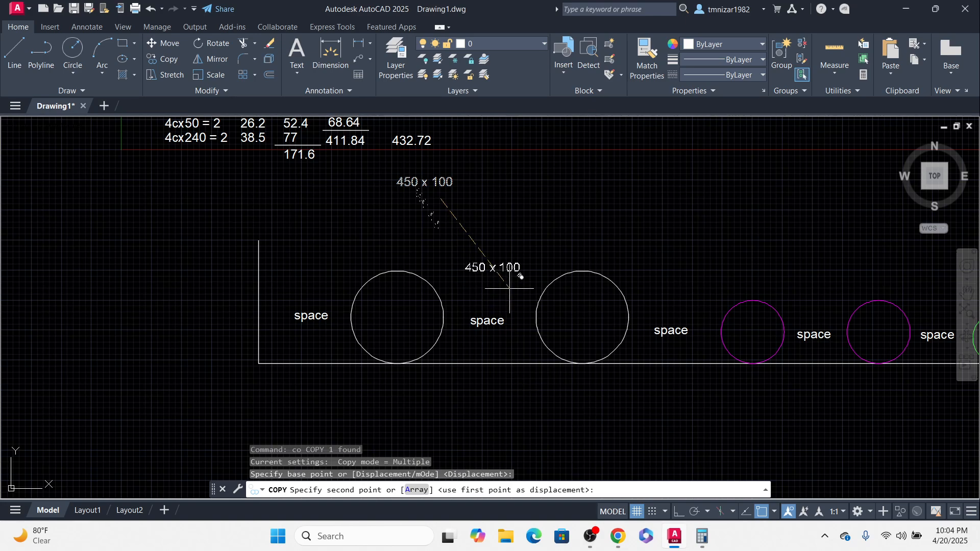
left_click(557, 402)
key("Escape")
Step: Scale up the copied 450 x 100 label and move it beneath the tray
left_click(541, 394)
type("sc")
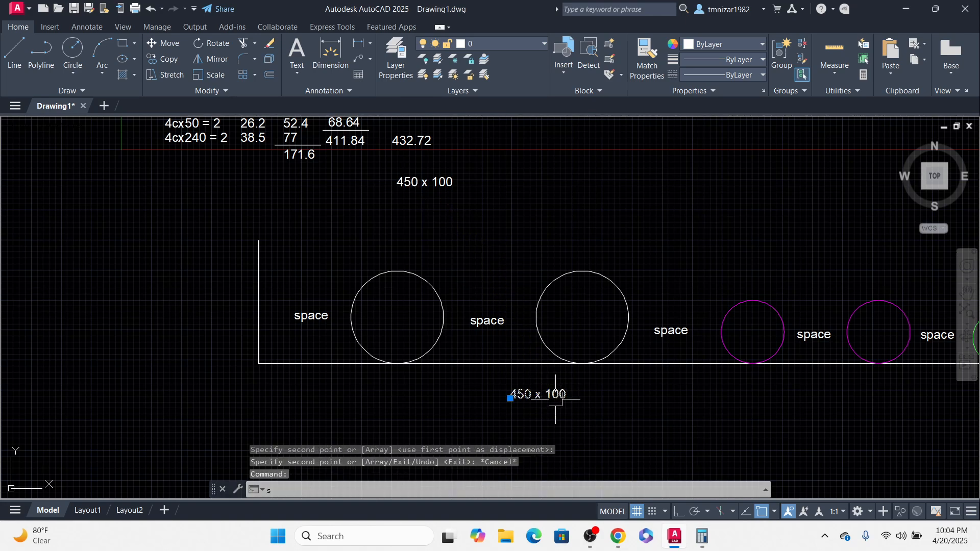
key("Return")
left_click(511, 398)
left_click(638, 403)
left_click(637, 389)
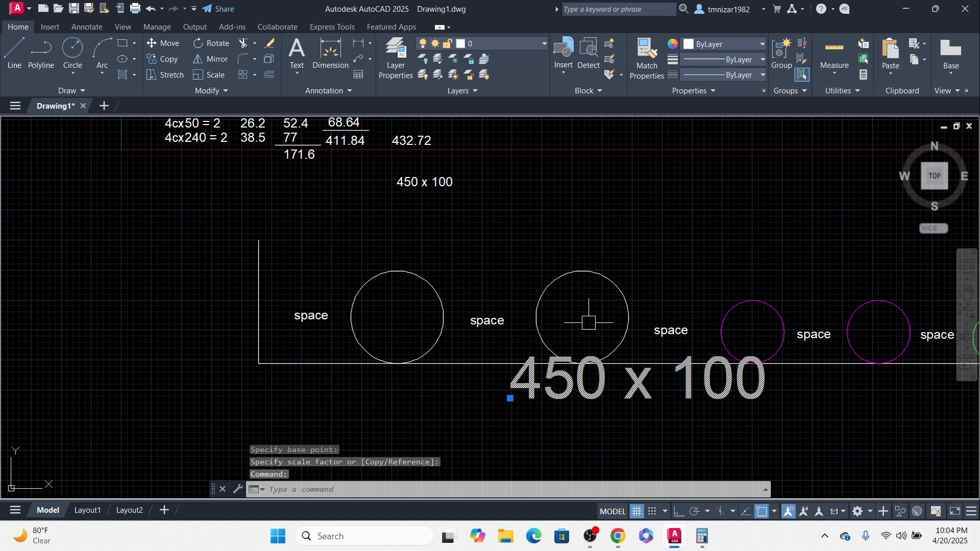
middle_click_drag(588, 321, 586, 315)
type("m")
key("Return")
left_click(711, 408)
left_click(511, 421)
key("Escape")
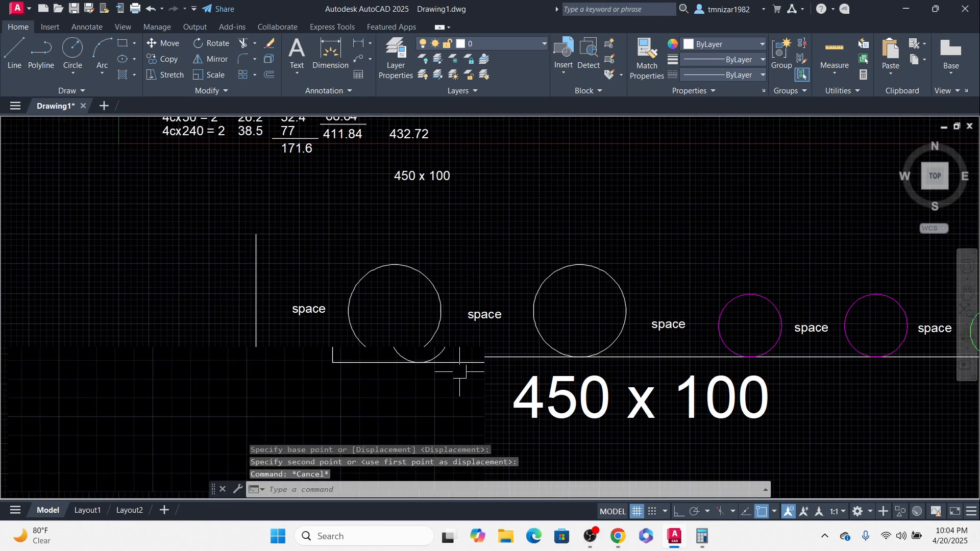
Step: Add a linear dimension between the centres of the first two cable circles in the tray
scroll(459, 369, "down", 4)
scroll(410, 345, "up", 4)
middle_click_drag(580, 353, 487, 378)
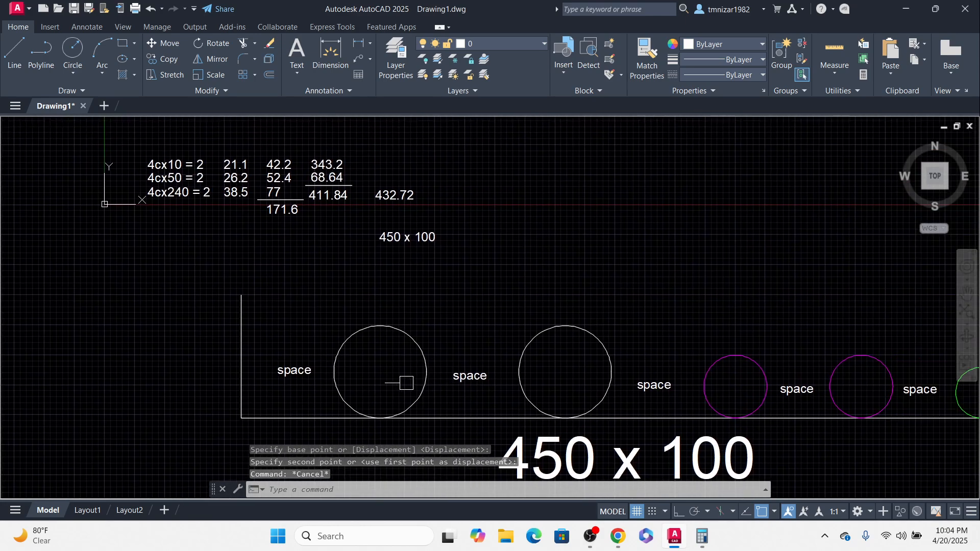
middle_click_drag(322, 366, 372, 379)
type("dli")
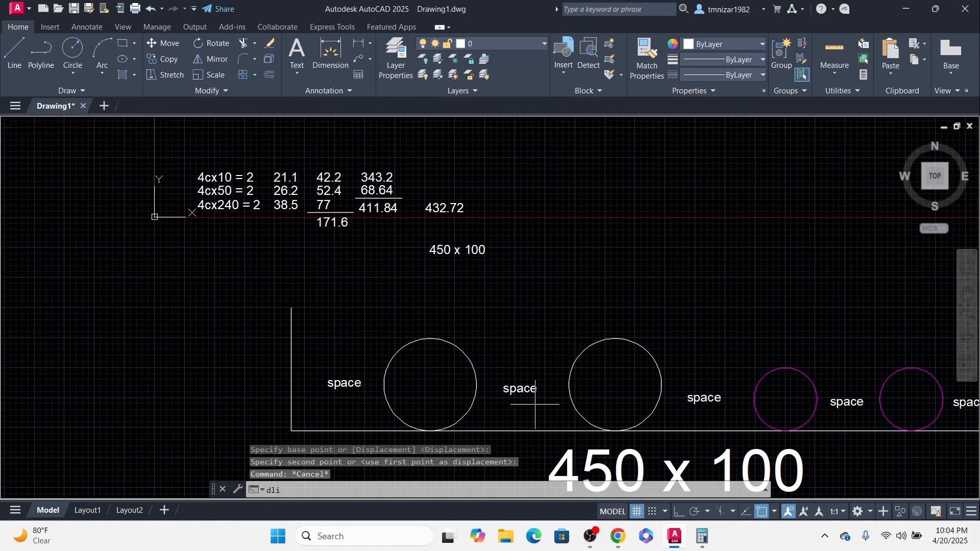
key("Return")
left_click(430, 338)
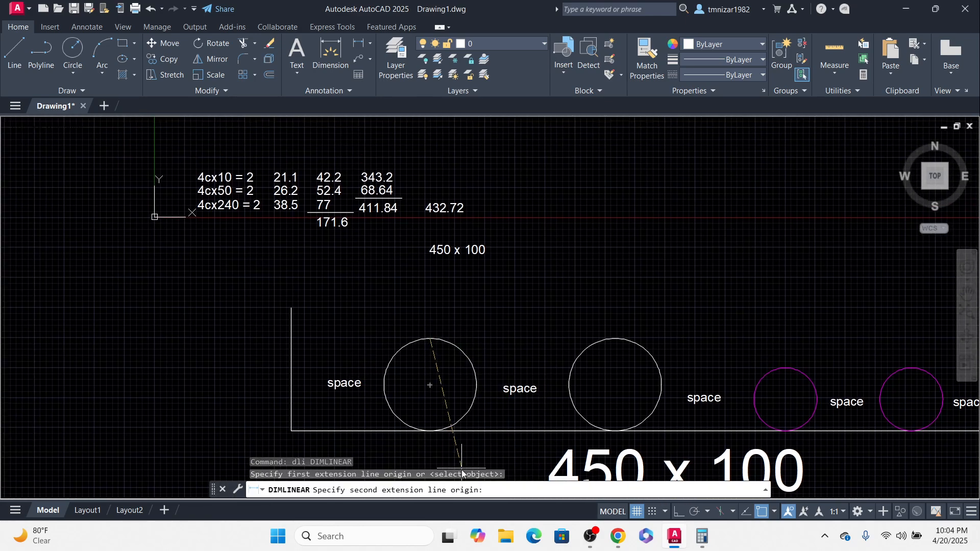
left_click(615, 339)
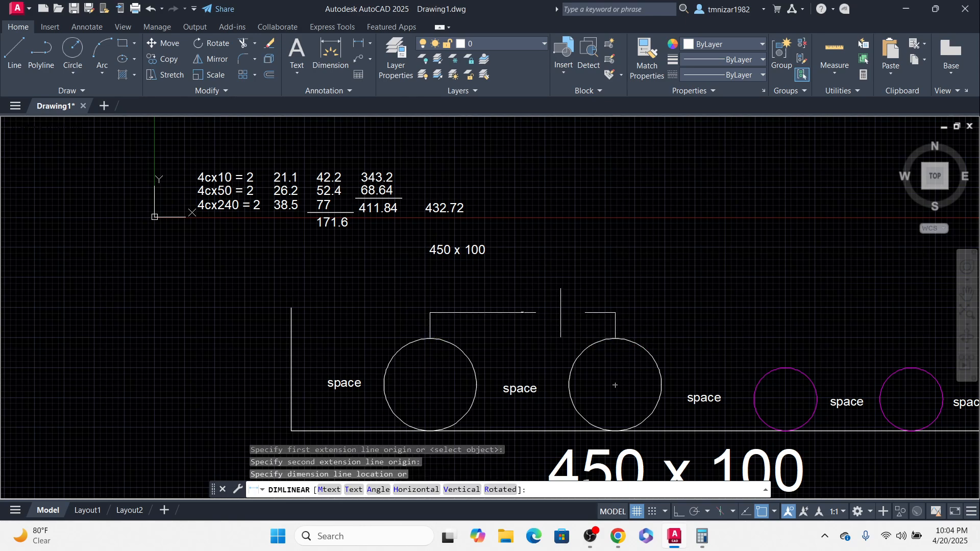
scroll(514, 321, "up", 4)
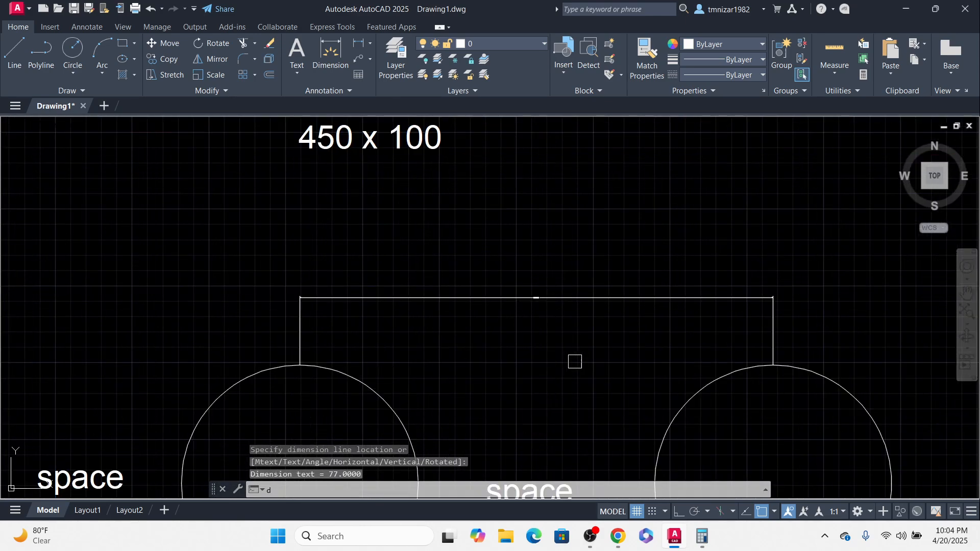
Step: Set the Standard dimension style's text height to 20
key("Return")
left_click(633, 239)
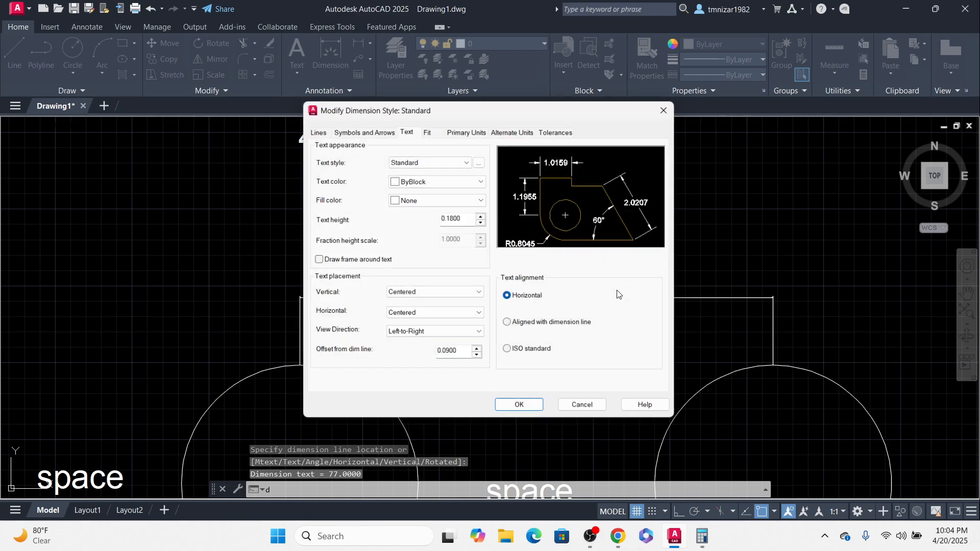
double_click(451, 218)
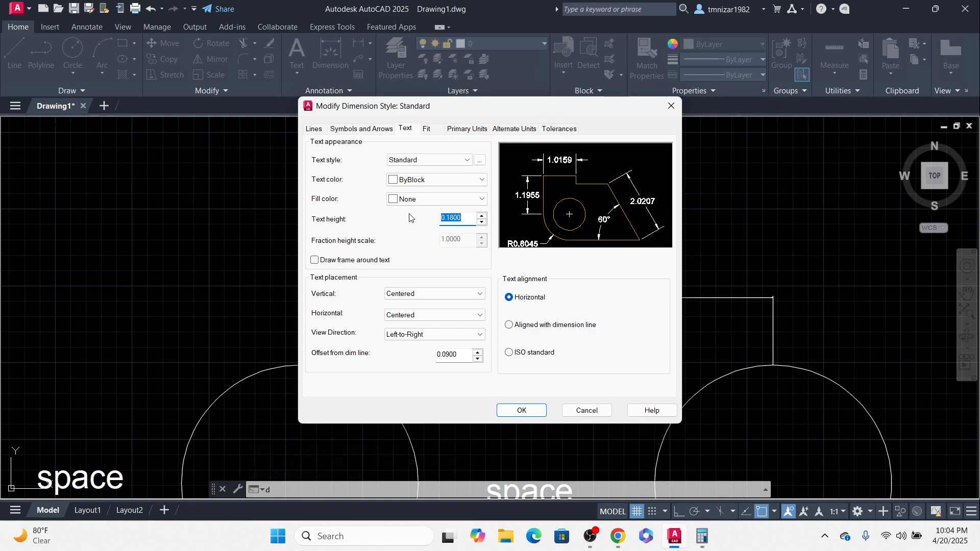
left_click(522, 411)
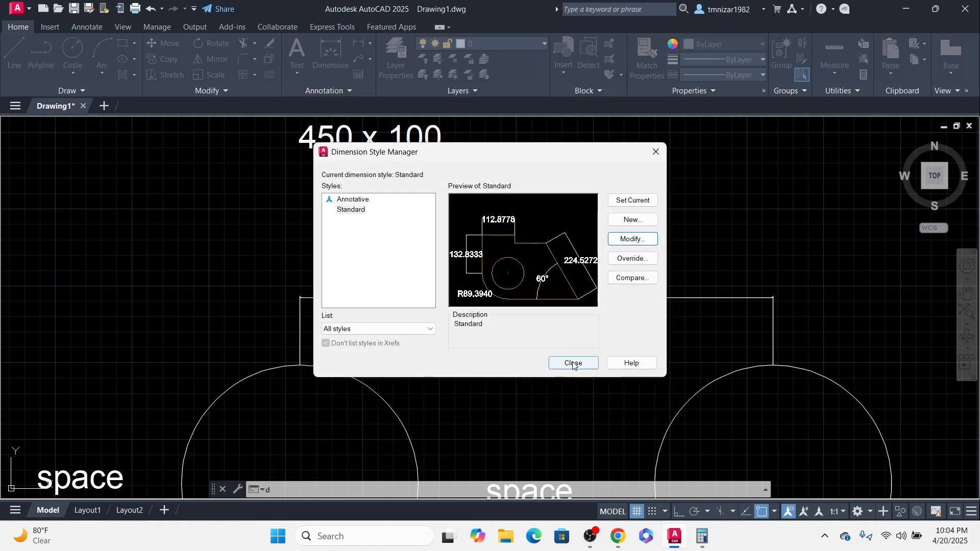
left_click(572, 364)
scroll(464, 336, "down", 3)
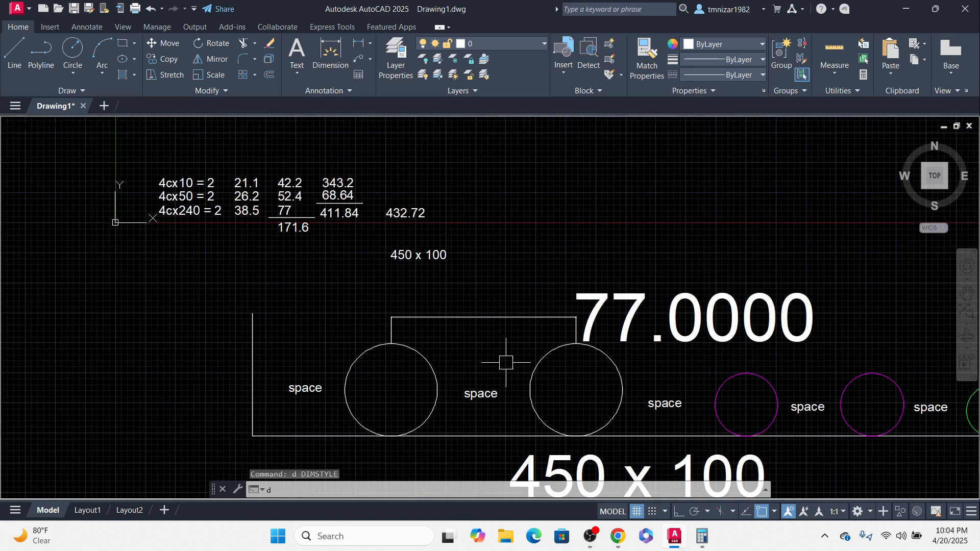
Step: Set the Standard dimension style's text height to 5 and the primary units precision to 0
type("d")
key("Return")
left_click(632, 239)
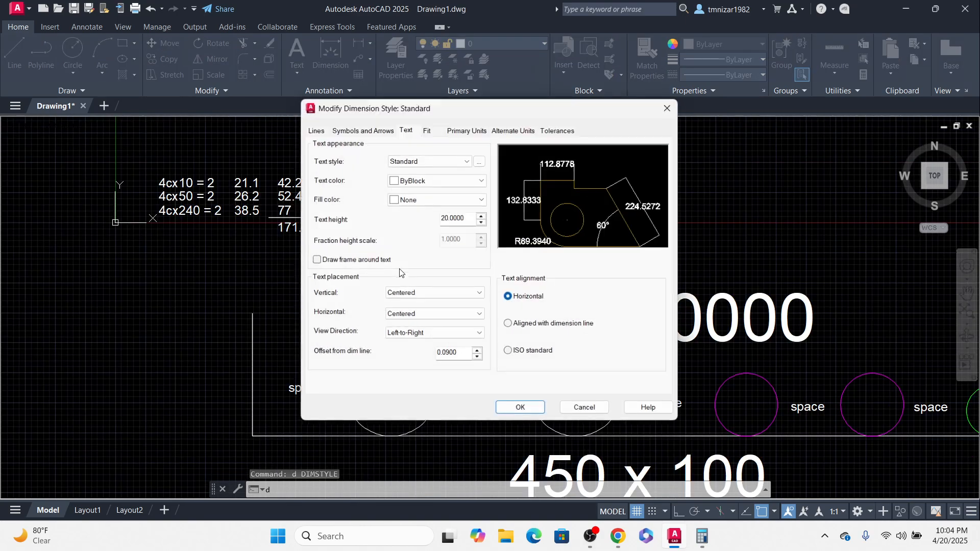
double_click(454, 217)
type("5")
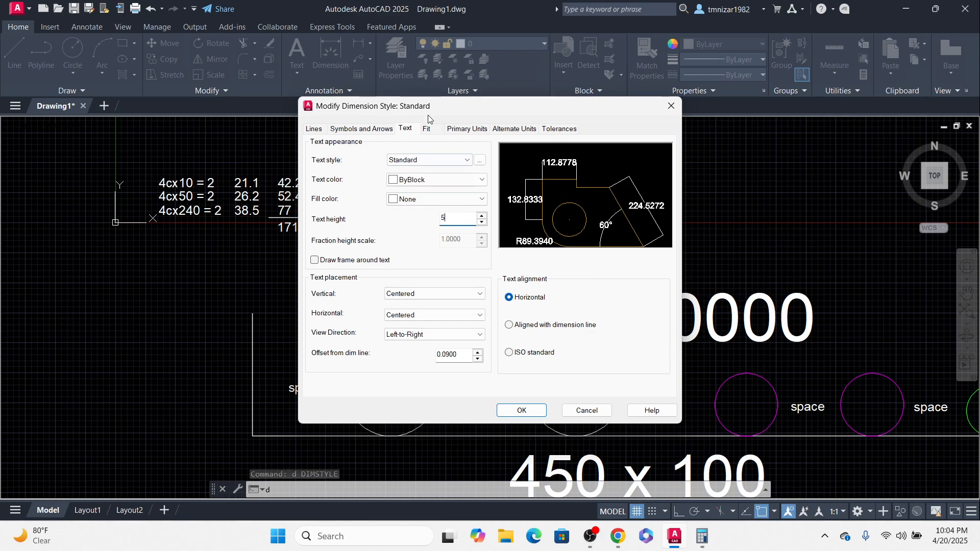
left_click(466, 128)
left_click(437, 172)
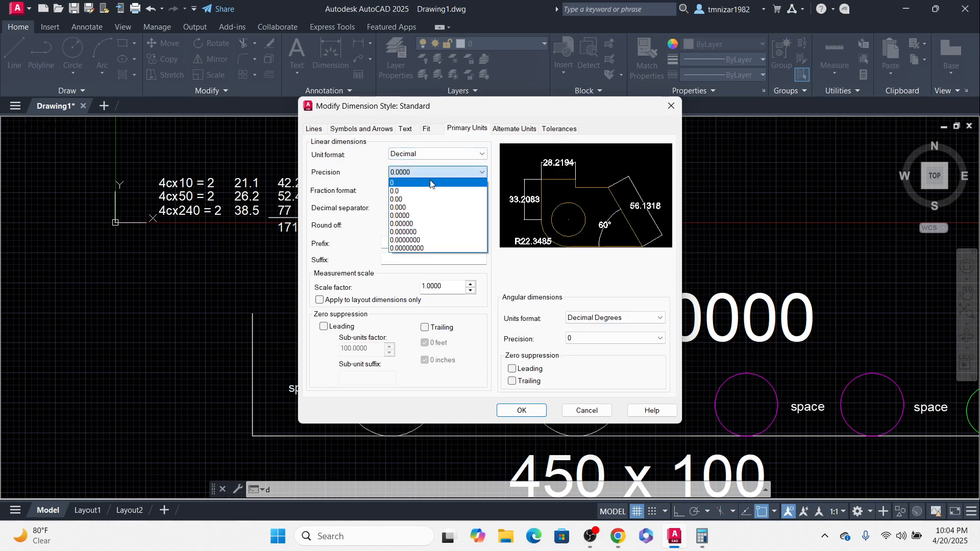
left_click(437, 181)
left_click(522, 411)
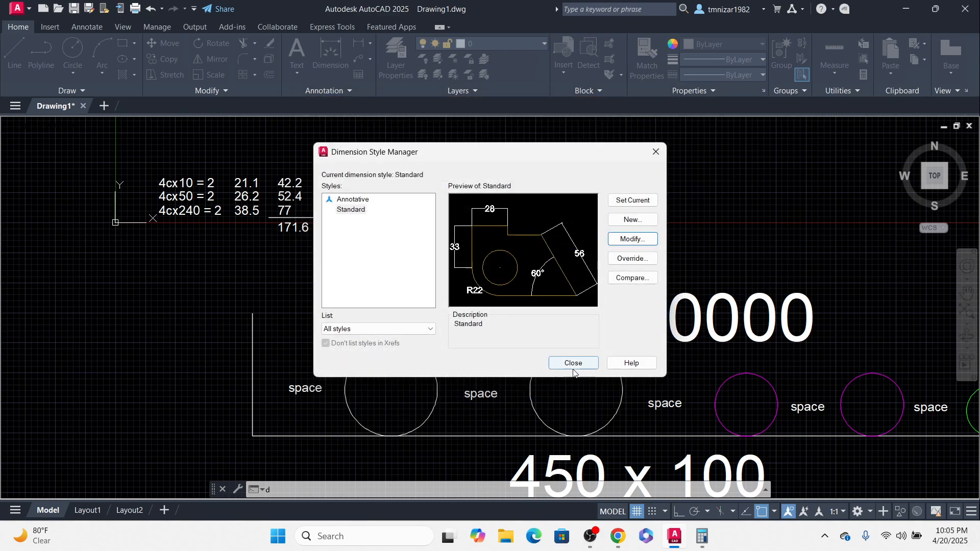
left_click(573, 366)
Step: Replace the centre-to-centre dimension text with 2D
scroll(490, 319, "up", 4)
double_click(488, 335)
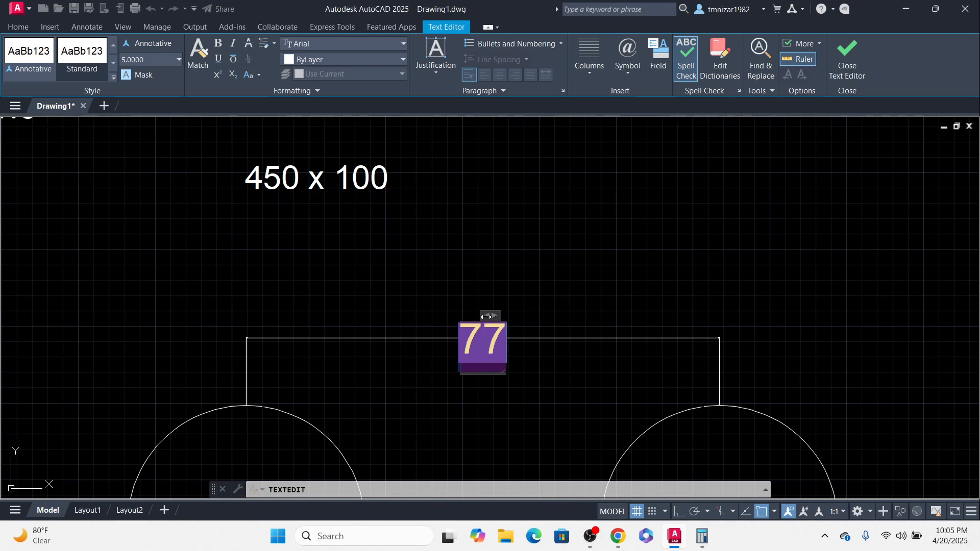
type("2")
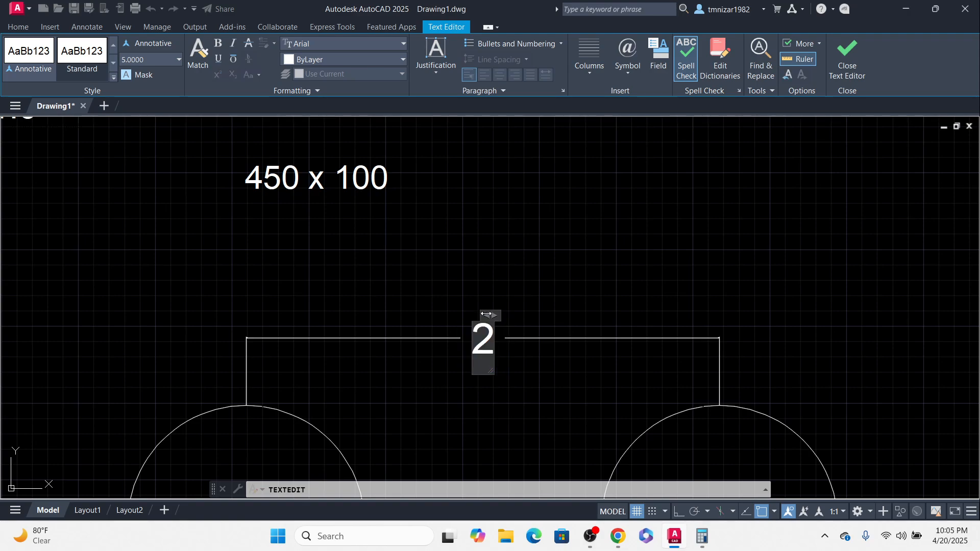
type("D")
left_click(575, 302)
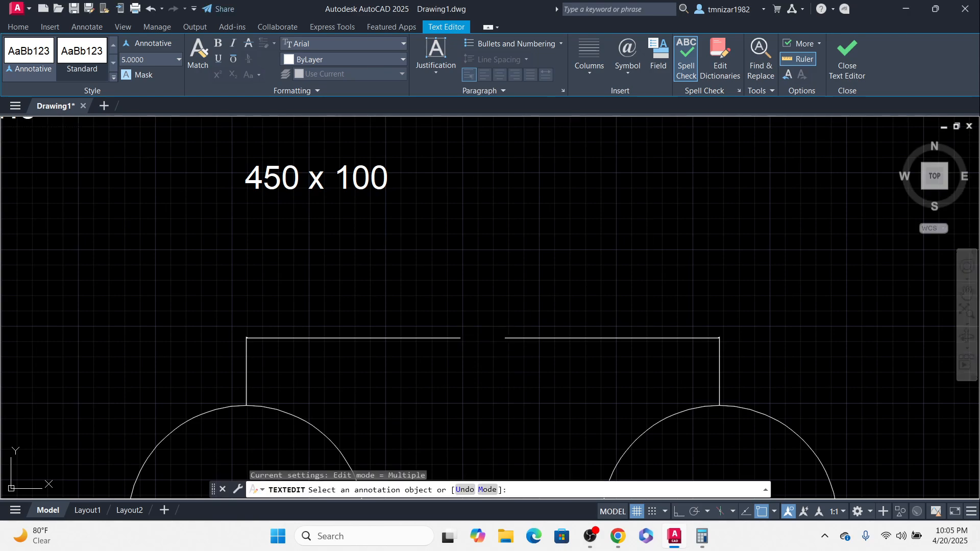
Step: Add a linear dimension for the gap between the first two cable circles, placed below the tray
scroll(579, 302, "down", 3)
middle_click_drag(586, 315, 568, 303)
key("Escape")
key("Escape")
scroll(500, 336, "up", 2)
middle_click_drag(674, 343, 629, 352)
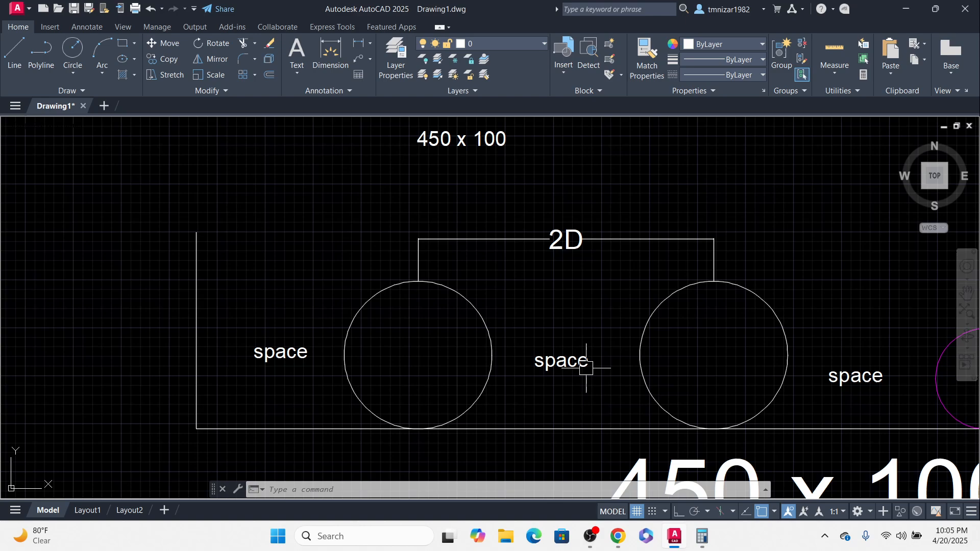
scroll(578, 222, "down", 6)
scroll(552, 293, "up", 4)
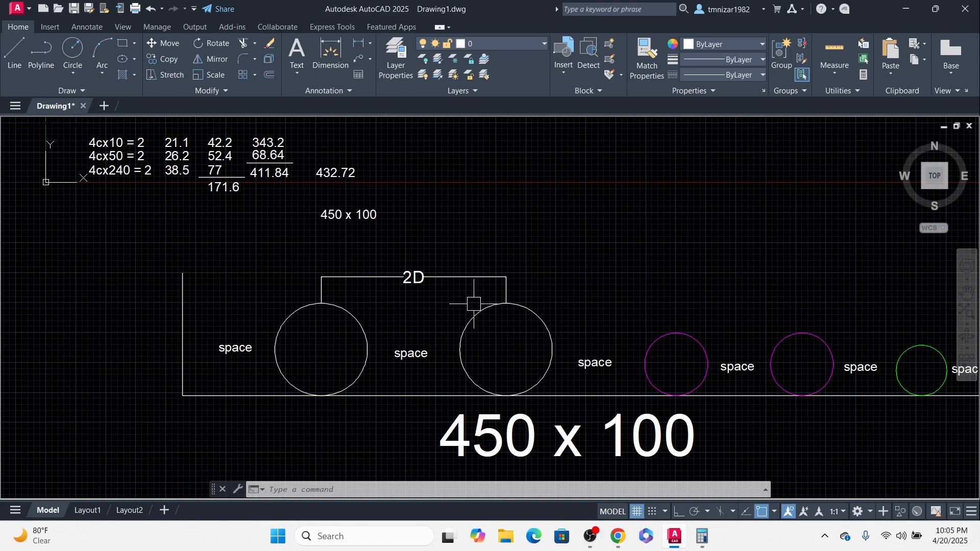
middle_click_drag(388, 407, 400, 390)
type("dli")
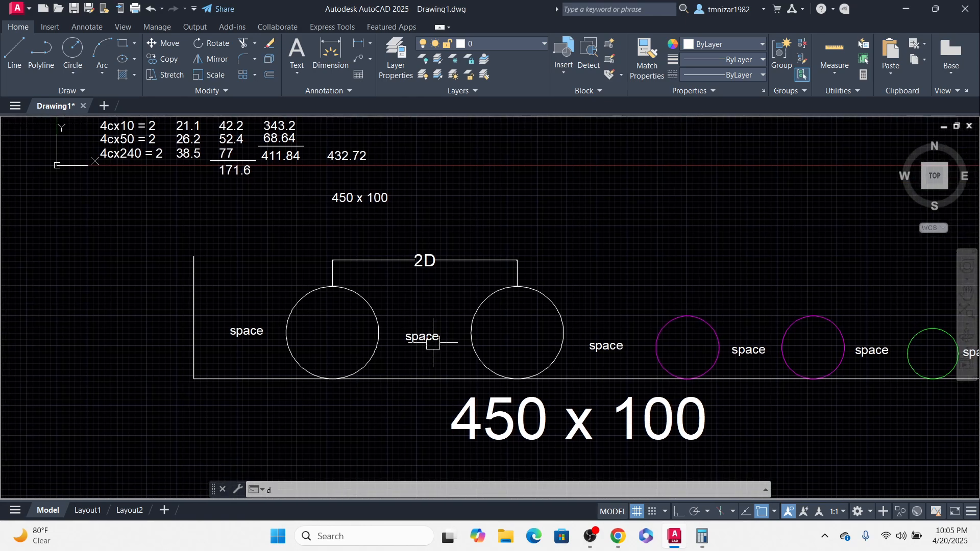
key("Return")
left_click(378, 332)
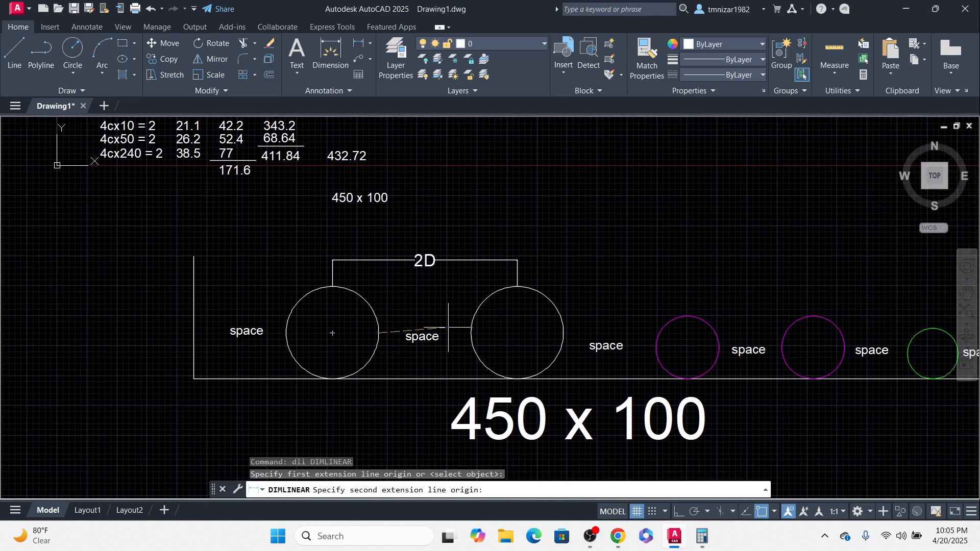
left_click(471, 332)
middle_click_drag(428, 418, 436, 321)
left_click(437, 321)
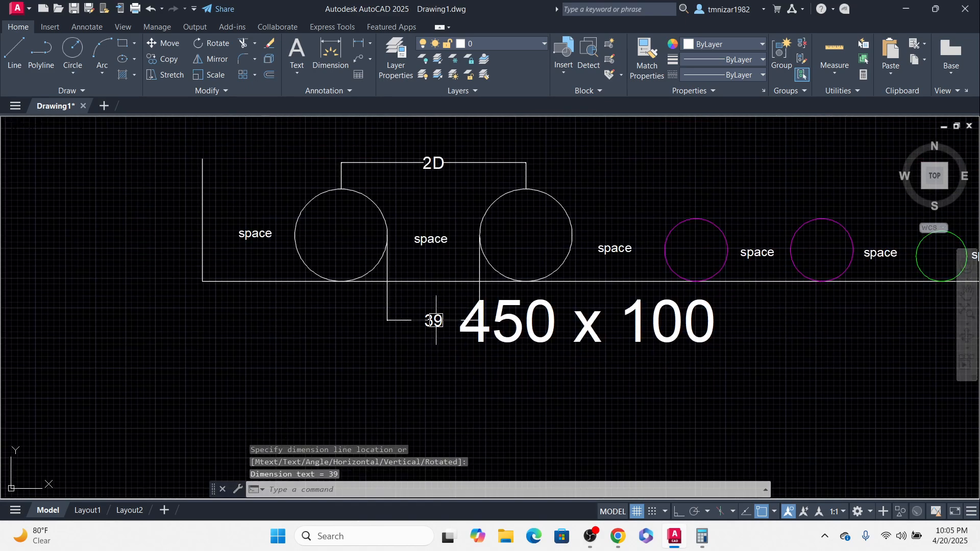
Step: Replace the gap dimension text between the first two cable circles with 1D
double_click(434, 320)
scroll(431, 320, "up", 2)
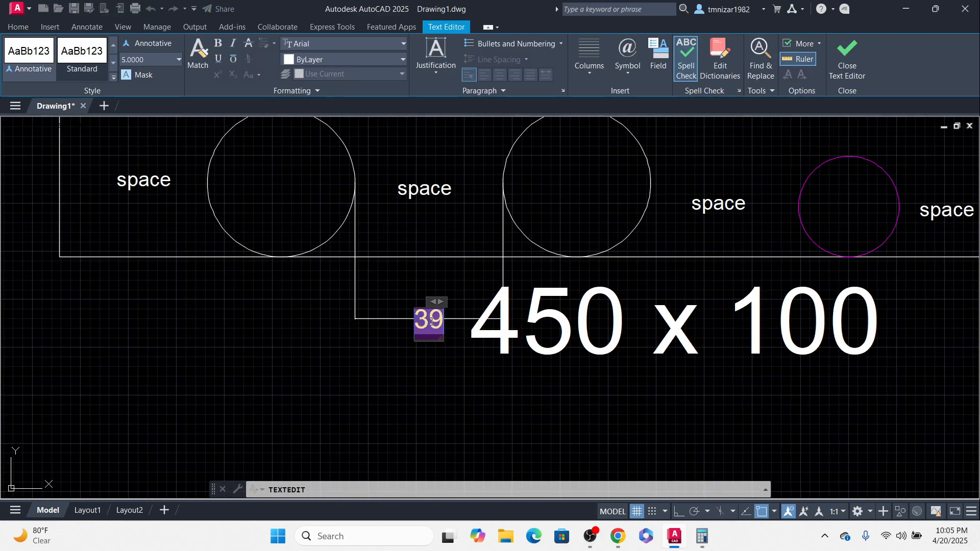
type("1")
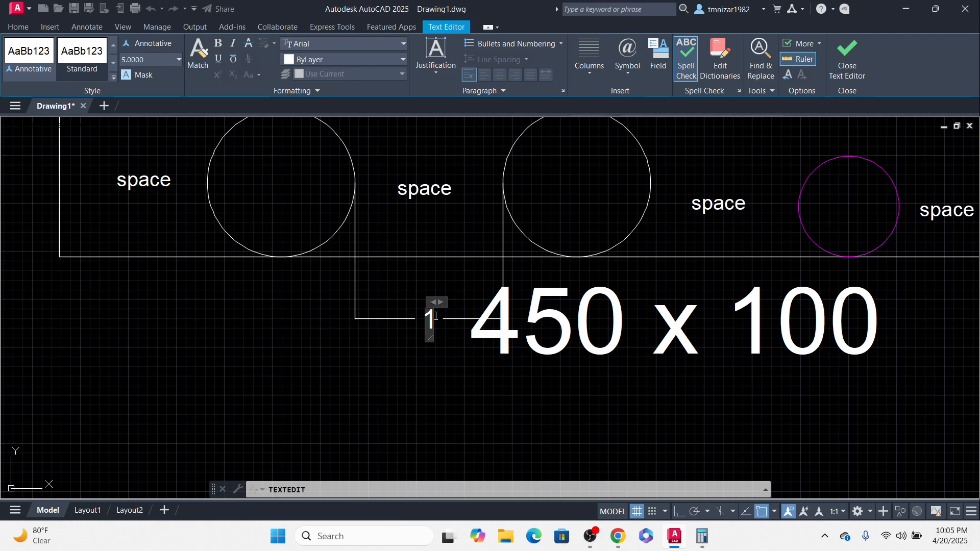
type("d")
scroll(435, 316, "up", 2)
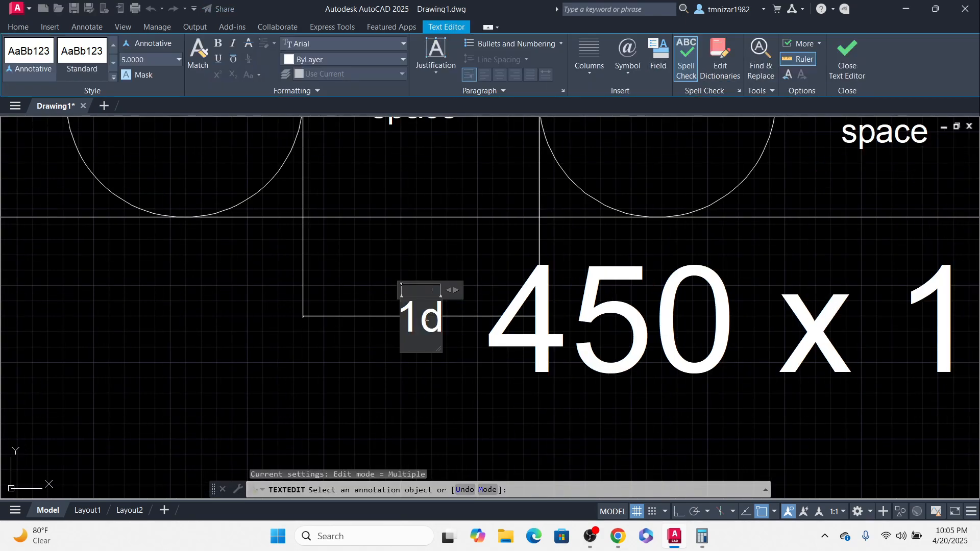
left_click_drag(427, 318, 447, 315)
type("D")
left_click(477, 375)
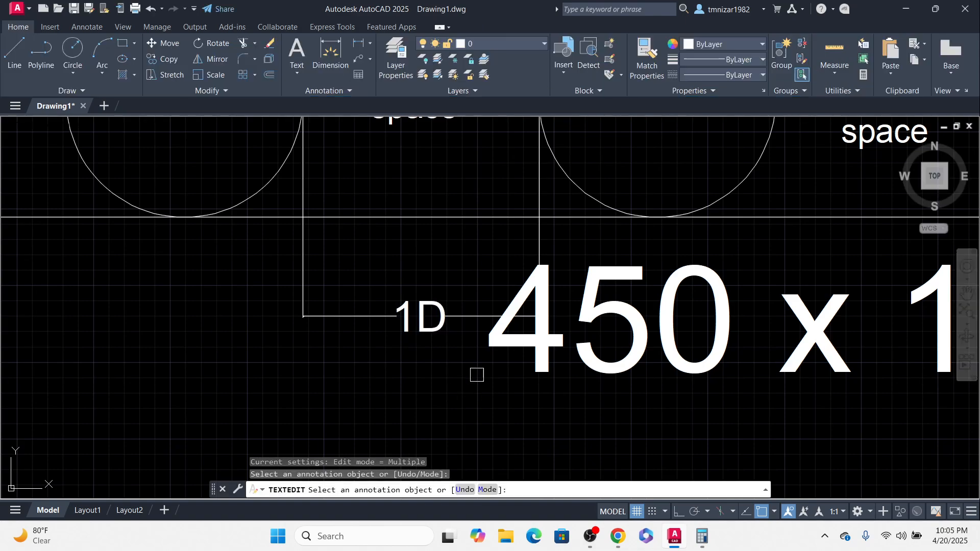
Step: Move the large 450 x 100 label to the right, below the tray
key("Escape")
scroll(472, 380, "down", 2)
middle_click_drag(575, 367, 524, 350)
scroll(533, 350, "down", 4)
type("m")
key("Return")
left_click(543, 387)
left_click(656, 400)
key("Escape")
scroll(454, 303, "up", 2)
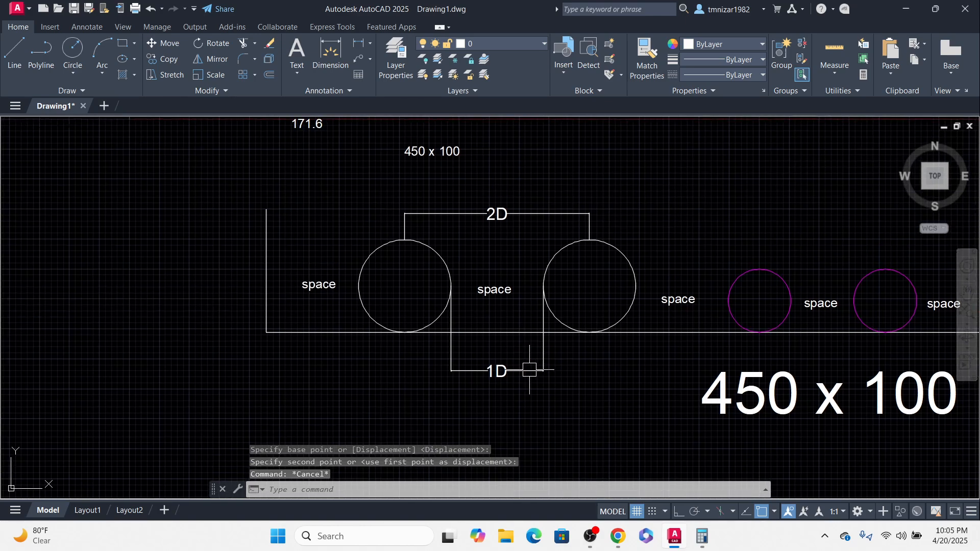
Step: Delete the 1D dimension and undo the deletion
left_click(530, 371)
key("Delete")
scroll(483, 278, "up", 4)
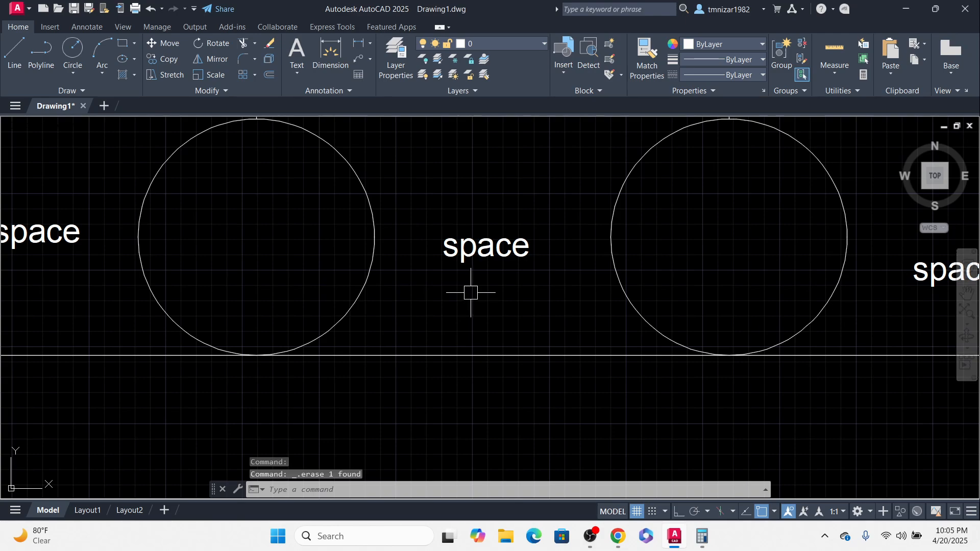
type("u")
key("Return")
key("Return")
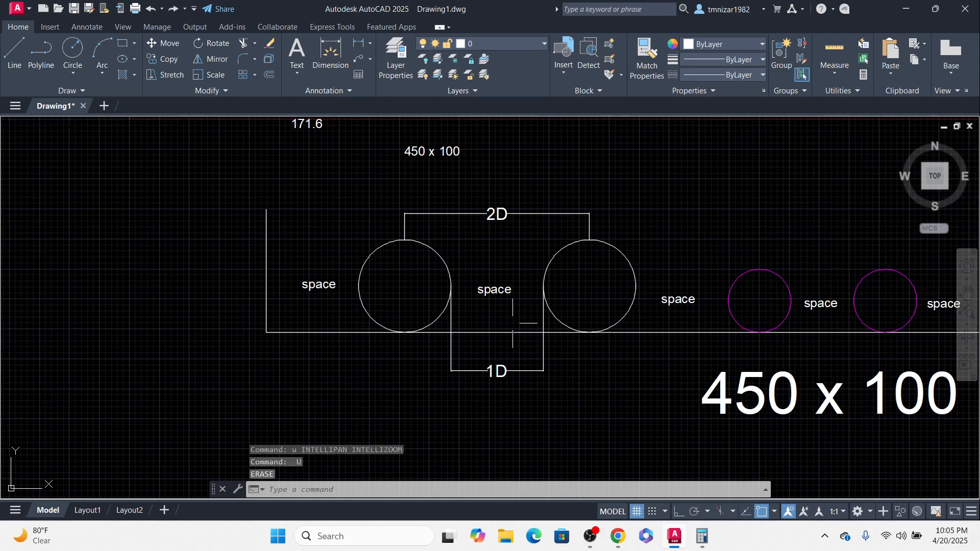
Step: Shift the large 450 x 100 label slightly further to the right
left_click(804, 394)
middle_click_drag(751, 431, 728, 416)
left_click(719, 421)
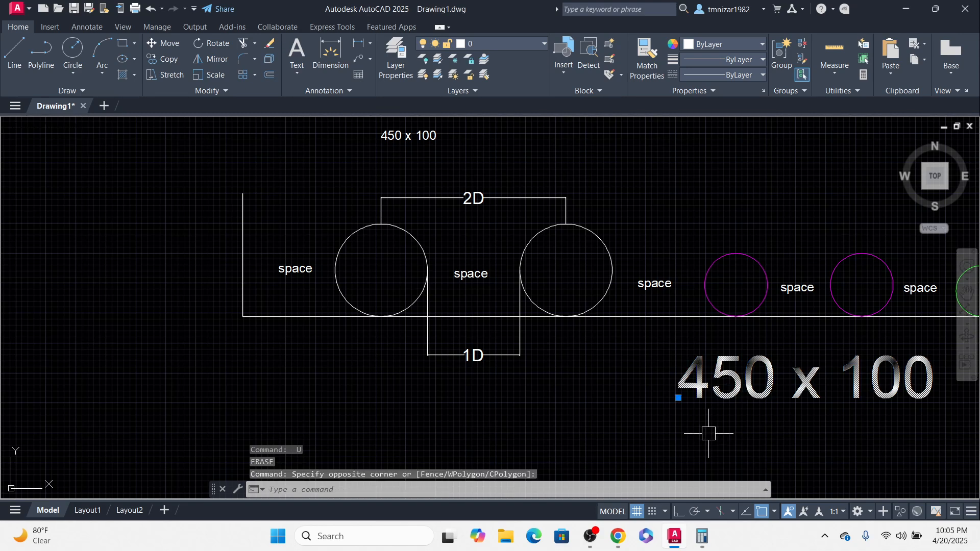
type("m")
key("Return")
left_click(730, 435)
key("Escape")
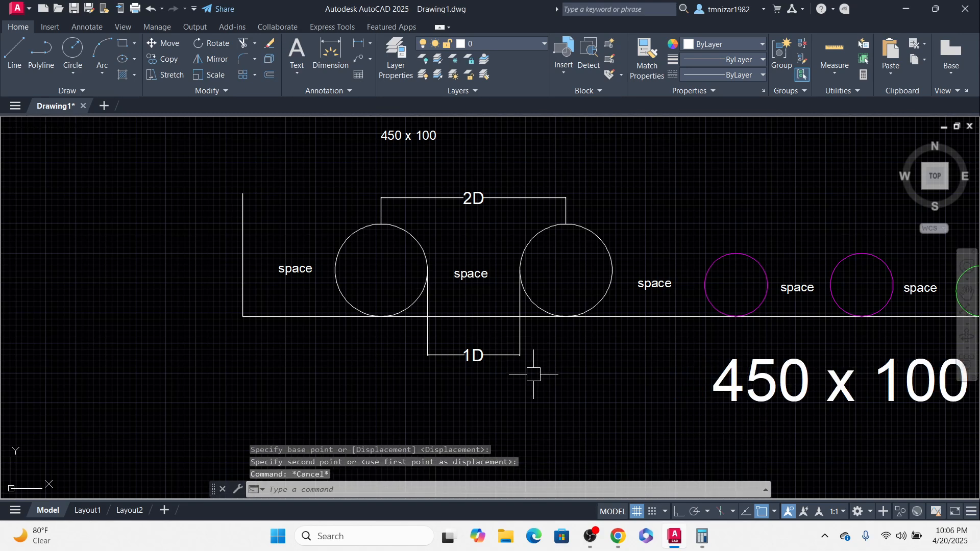
Step: Add a continued dimension from the 1D gap dimension to the second cable circle's centre
type("dco")
key("Return")
key("Return")
left_click(520, 332)
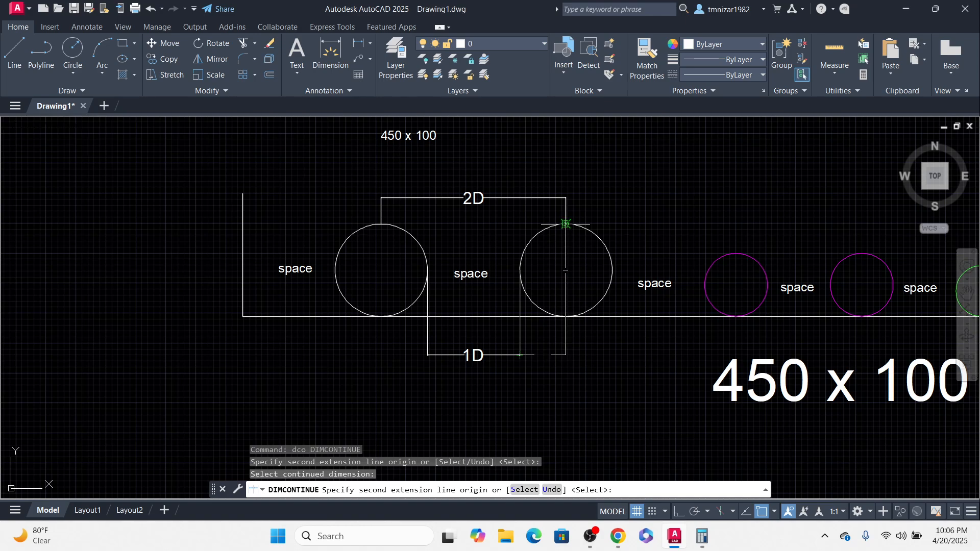
left_click(565, 224)
key("Escape")
scroll(553, 352, "up", 4)
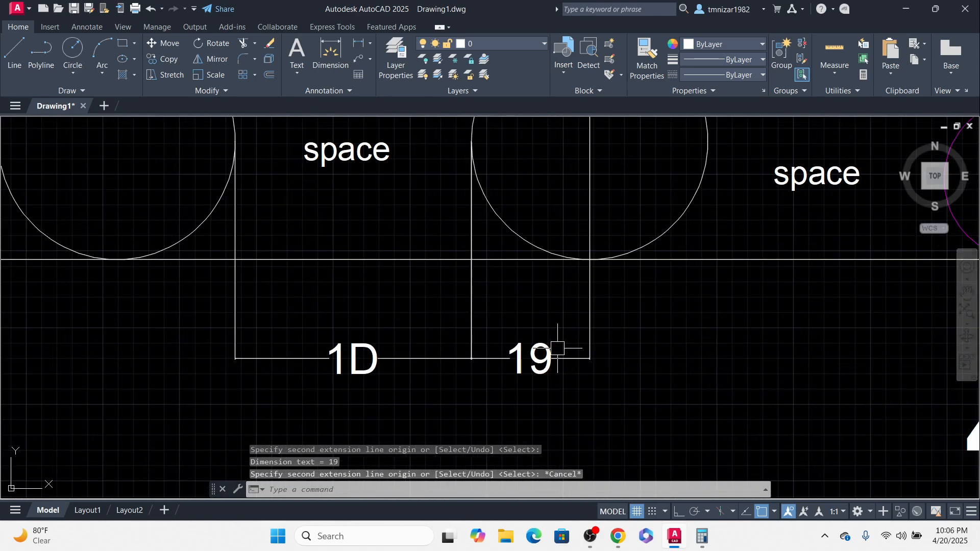
Step: Replace the new continued dimension's text with 1/2d
double_click(539, 363)
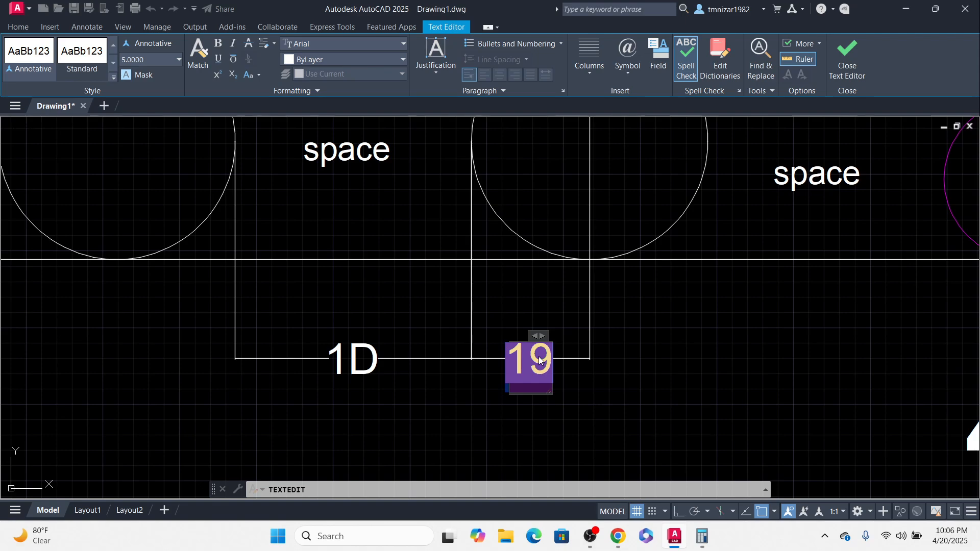
type("1/2d")
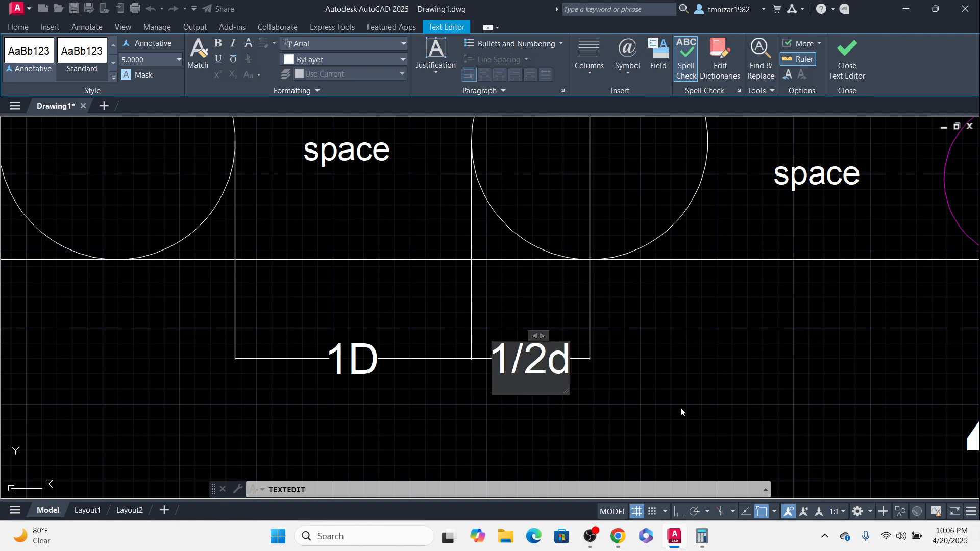
left_click(649, 378)
scroll(650, 378, "down", 2)
key("Escape")
Step: Add a continued dimension from the 1D gap dimension back to the first cable circle's centre
middle_click_drag(378, 344, 394, 352)
type("d")
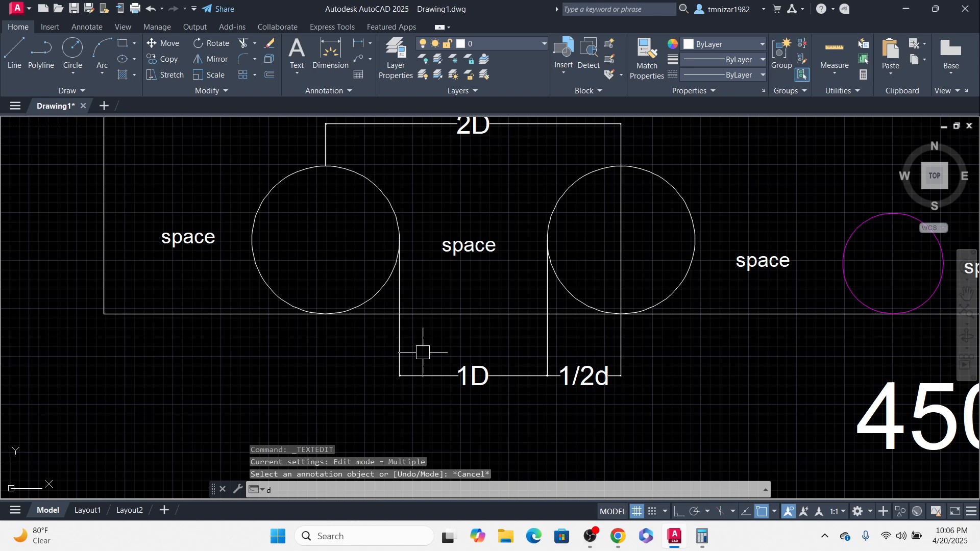
type("co")
key("Return")
left_click(398, 340)
left_click(326, 314)
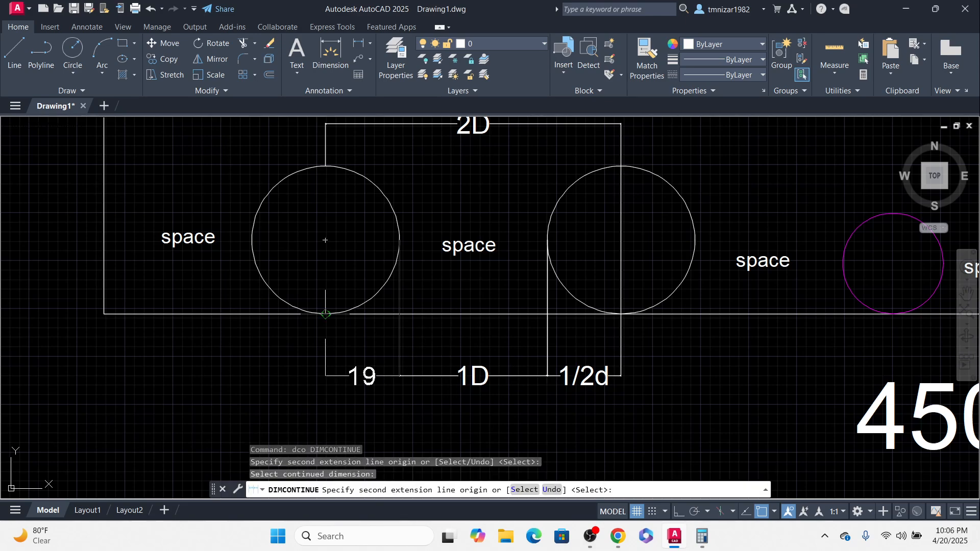
key("Escape")
Step: Replace the left half-gap dimension text with 1/2D
double_click(357, 369)
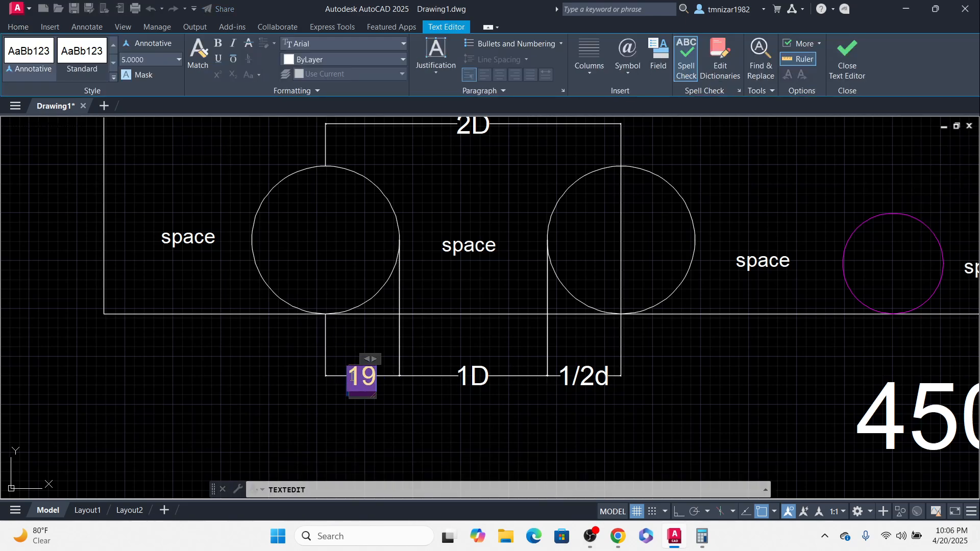
type("1/2")
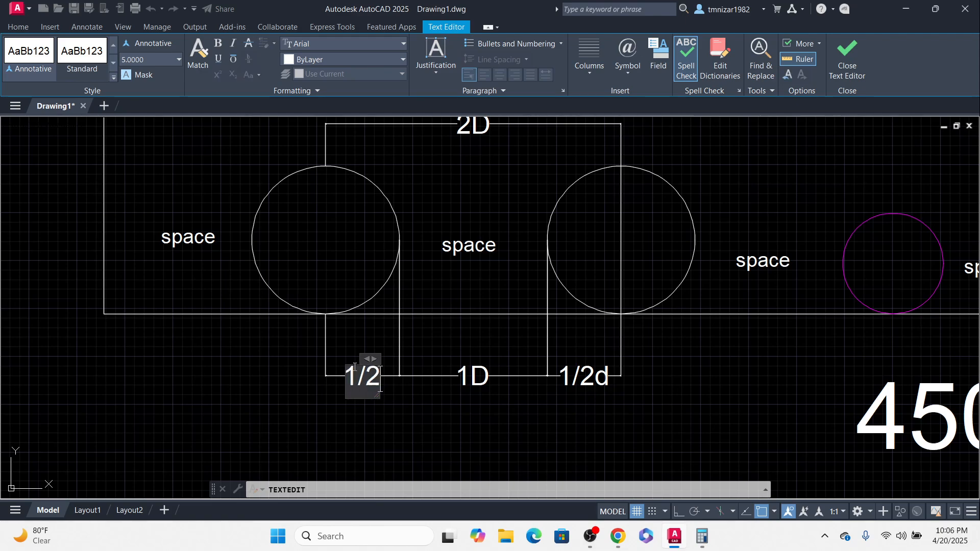
type("D")
left_click(545, 406)
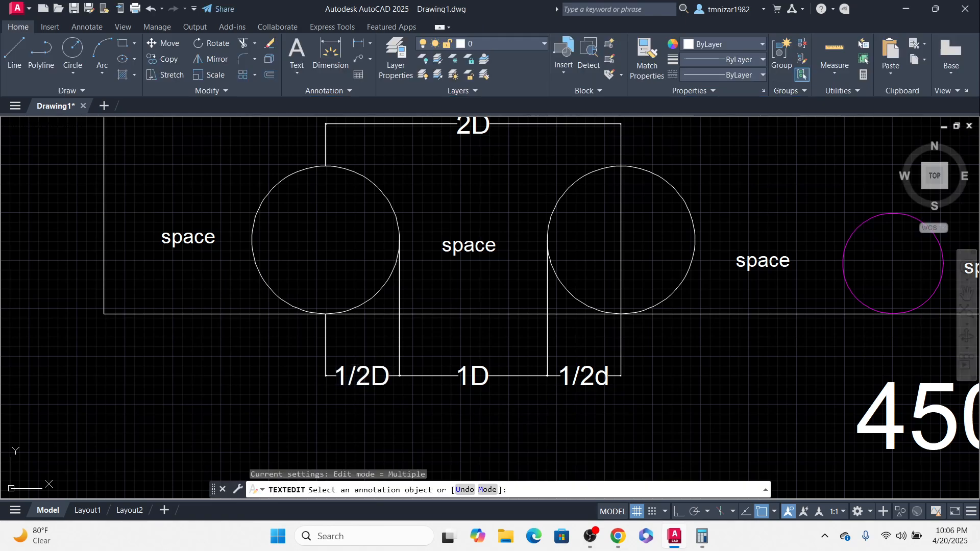
Step: Capitalise the right half-gap dimension text to read 1/2D
left_click(587, 377)
left_click_drag(599, 378, 623, 386)
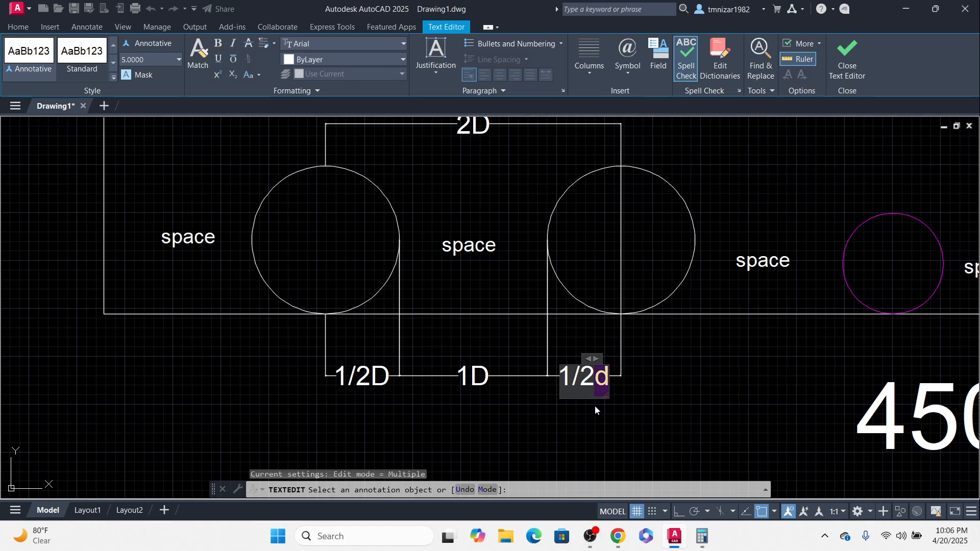
type("D")
left_click(657, 427)
scroll(562, 419, "down", 4)
key("Escape")
scroll(540, 391, "up", 2)
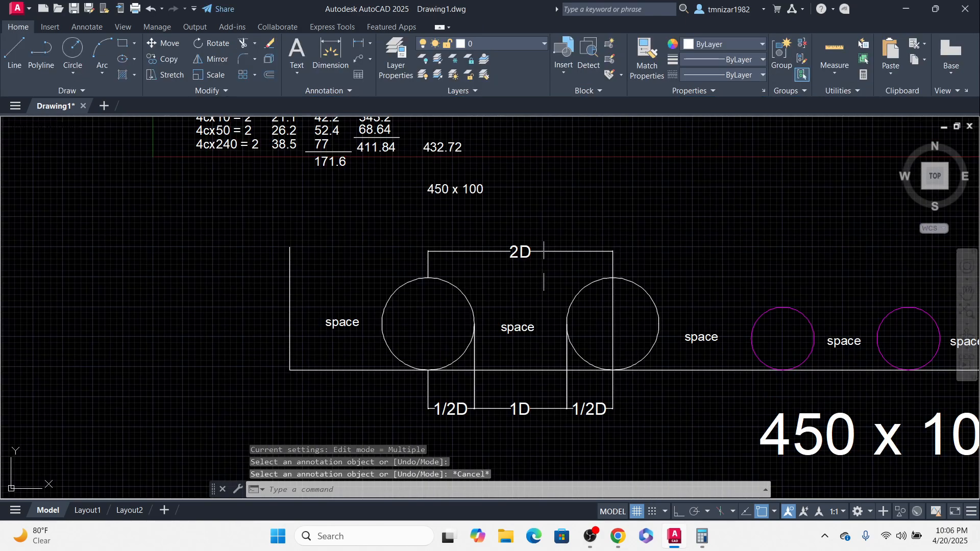
middle_click_drag(548, 337, 527, 346)
scroll(490, 292, "down", 2)
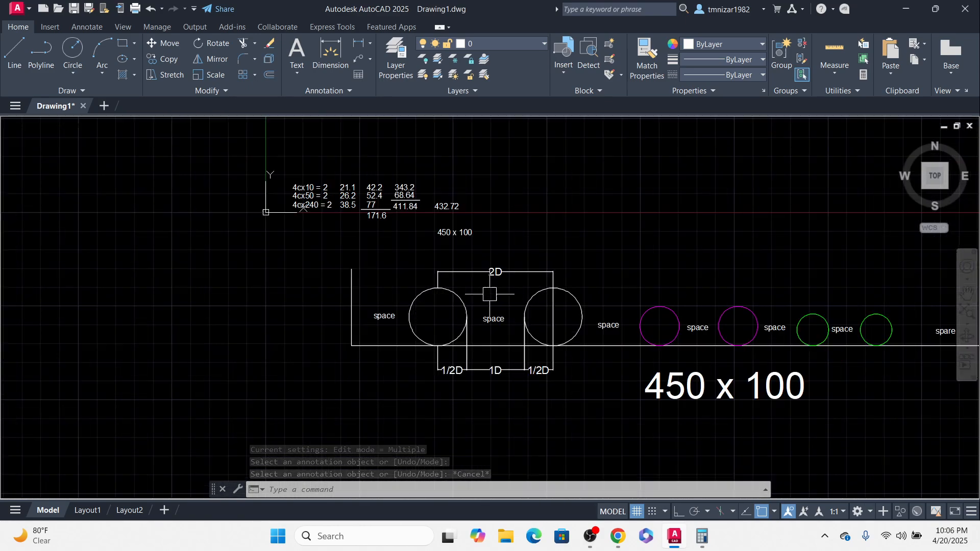
mouse_move(675, 324)
middle_mouse_down()
mouse_move(605, 323)
mouse_move(545, 357)
middle_mouse_up()
scroll(418, 306, "up", 2)
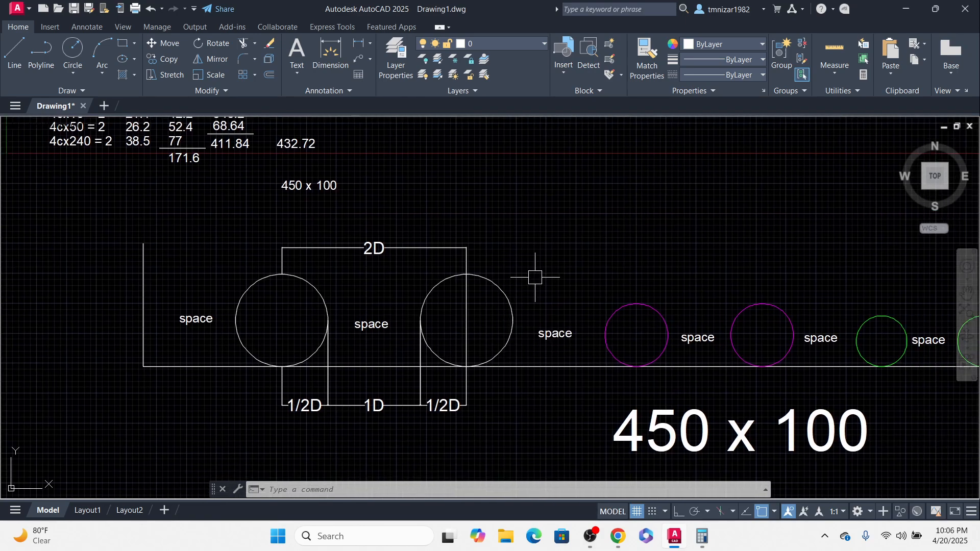
left_click(504, 291)
left_click(318, 286)
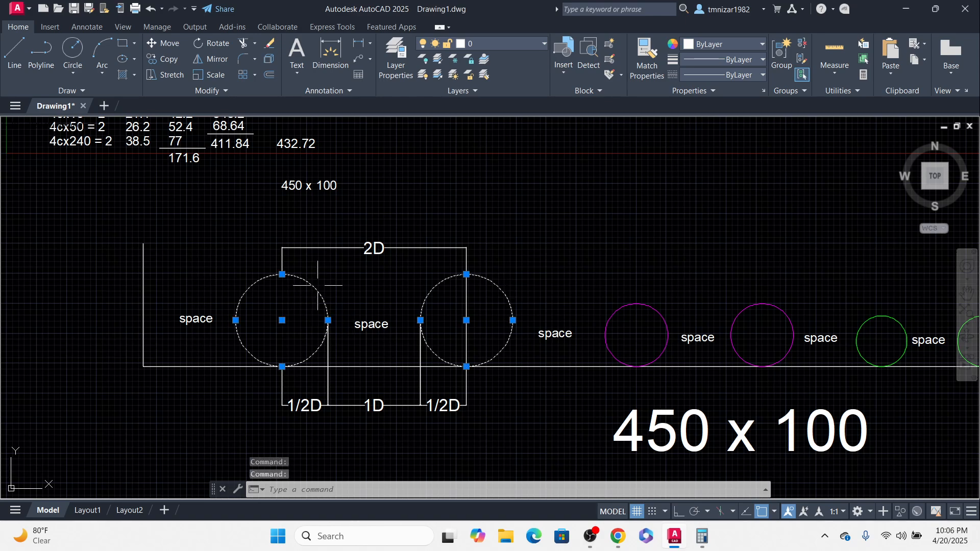
left_click(243, 225)
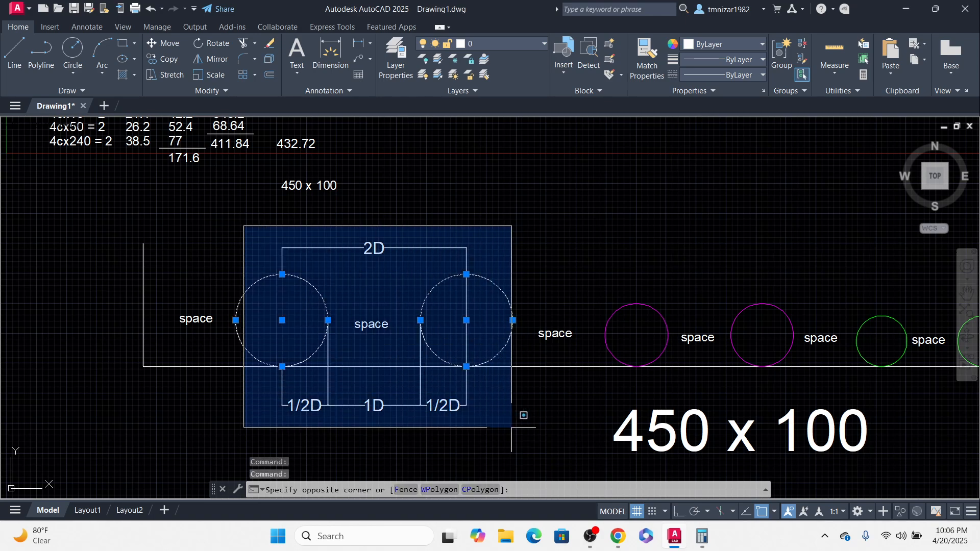
key("Escape")
key("Escape")
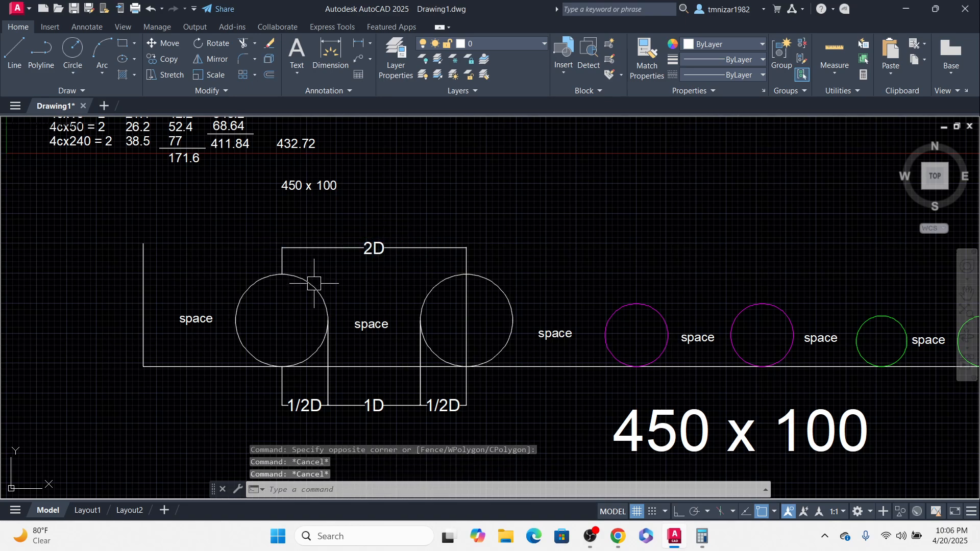
Step: Copy the first cable circle to an empty spot below the tray, with ortho mode on
left_click(318, 285)
middle_click_drag(341, 376, 369, 267)
type("co")
key("Return")
left_click(426, 306)
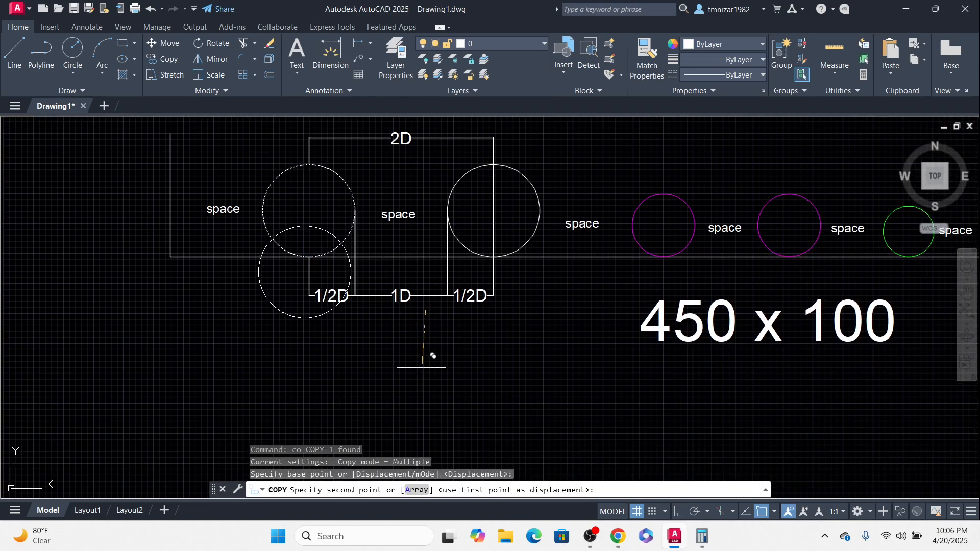
scroll(450, 332, "down", 2)
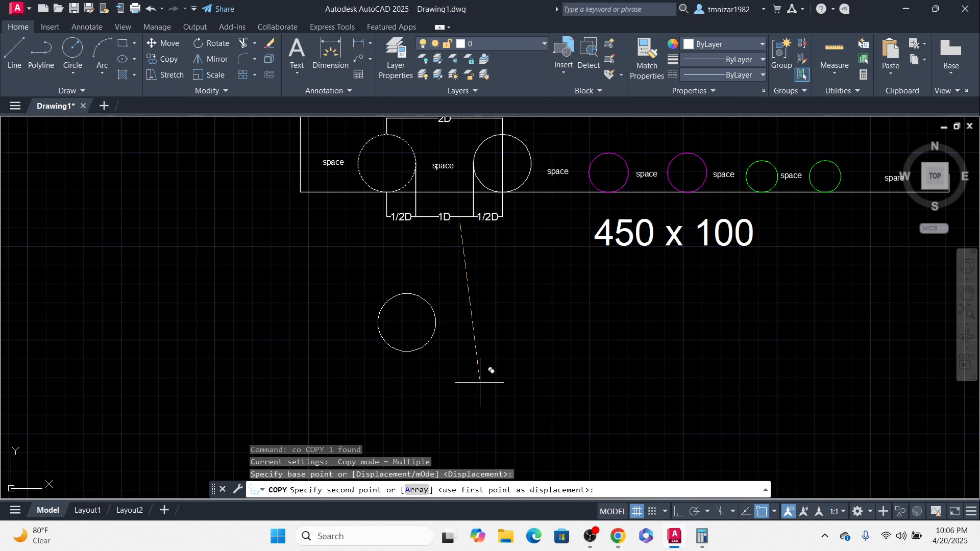
key("F9")
left_click(655, 512)
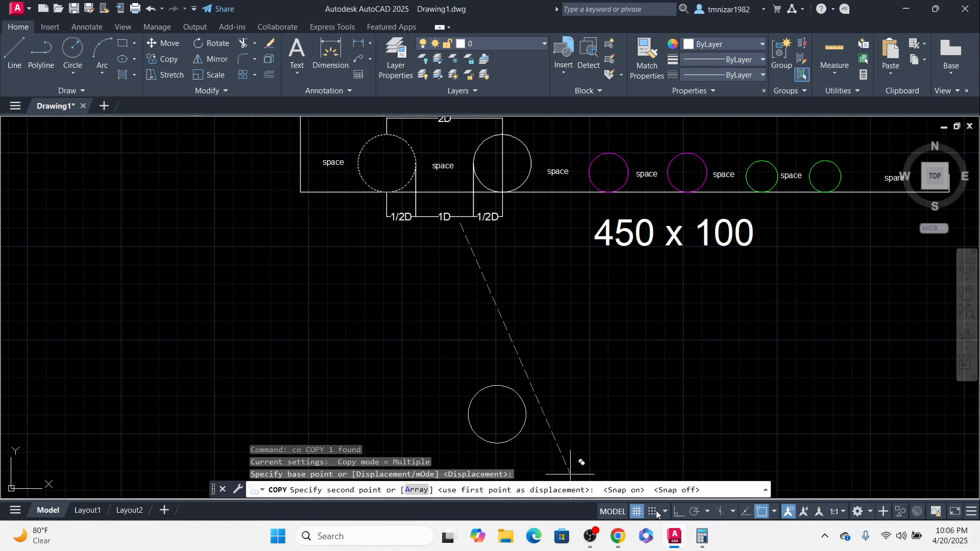
left_click(679, 512)
left_click(564, 353)
key("Escape")
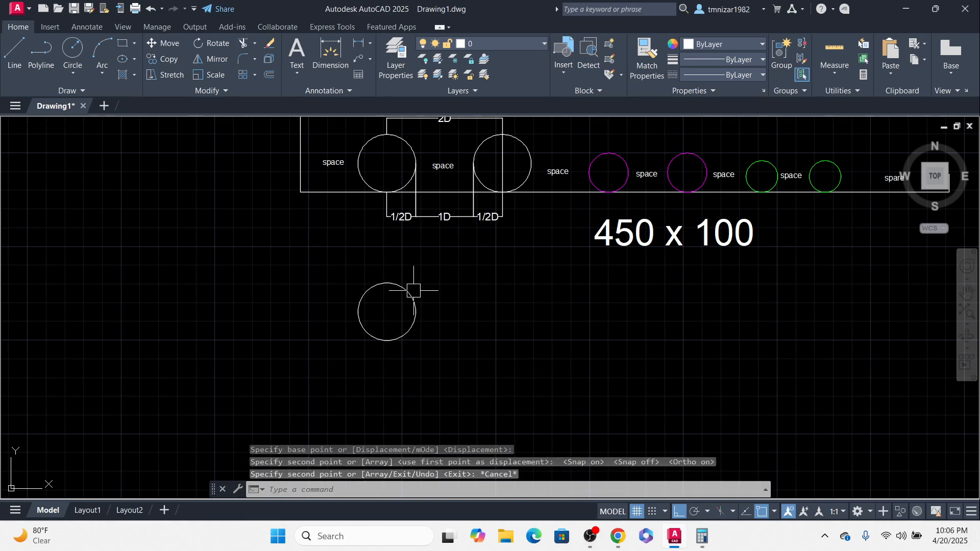
Step: Copy the loose circle horizontally to its right and erase the overlapping extra copy
left_click(416, 284)
middle_click_drag(412, 338, 419, 352)
type("co")
key("Return")
left_click(363, 322)
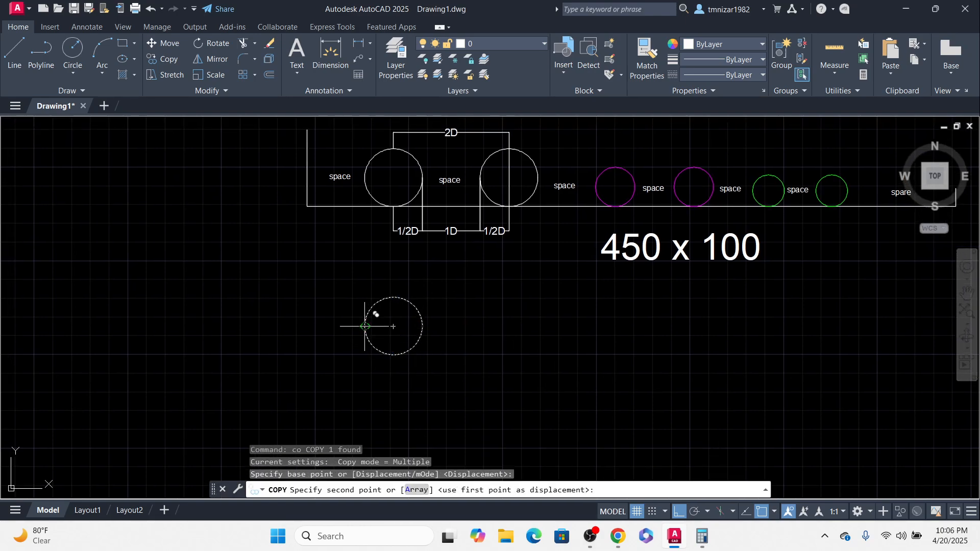
left_click(393, 325)
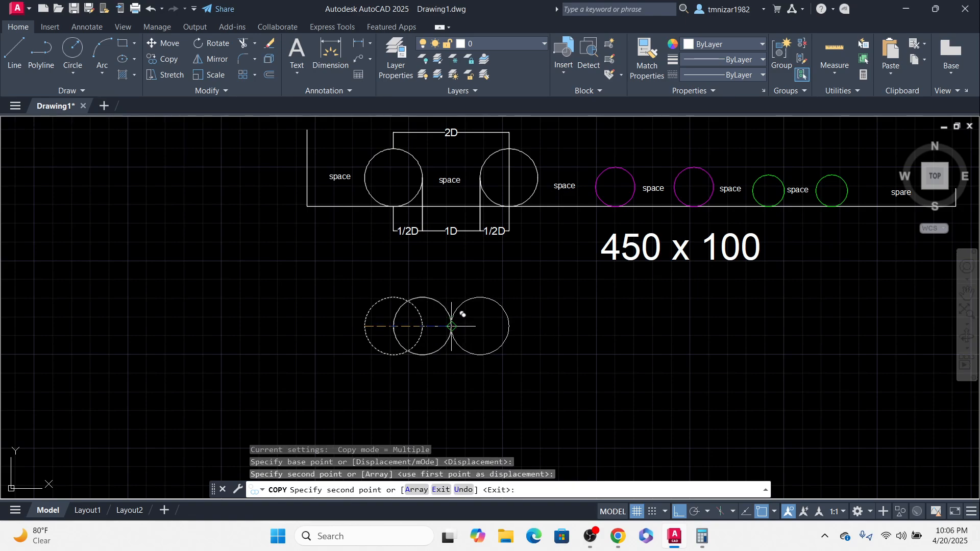
left_click(451, 326)
key("Escape")
left_click(440, 302)
type("e")
key("Return")
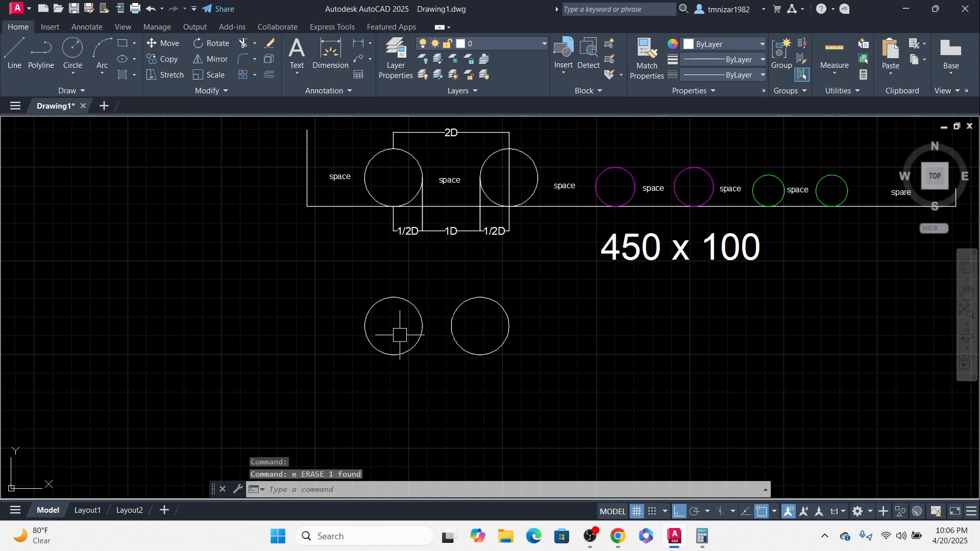
Step: Try to start a linear dimension command near the two loose circles
scroll(404, 337, "up", 2)
scroll(459, 357, "up", 1)
scroll(486, 343, "down", 3)
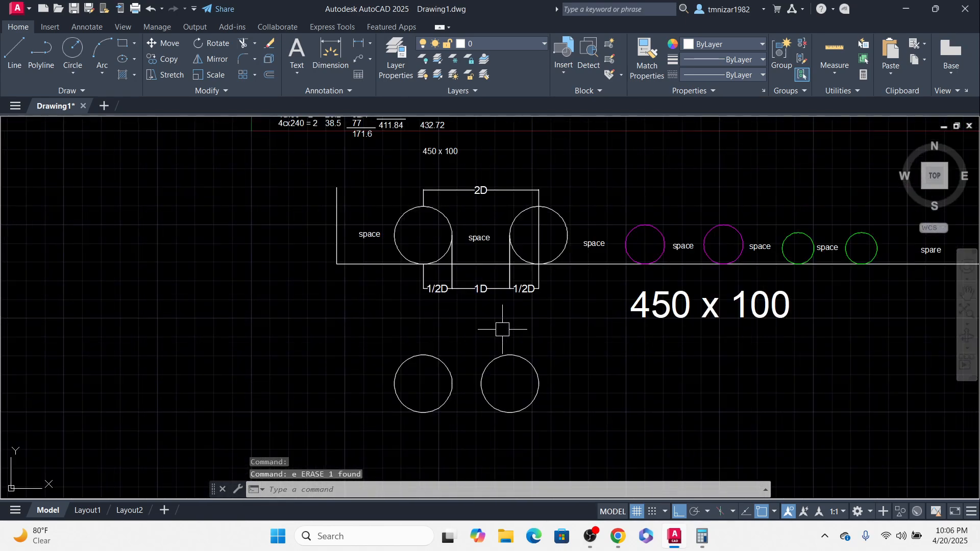
middle_click_drag(494, 378, 498, 409)
type("d")
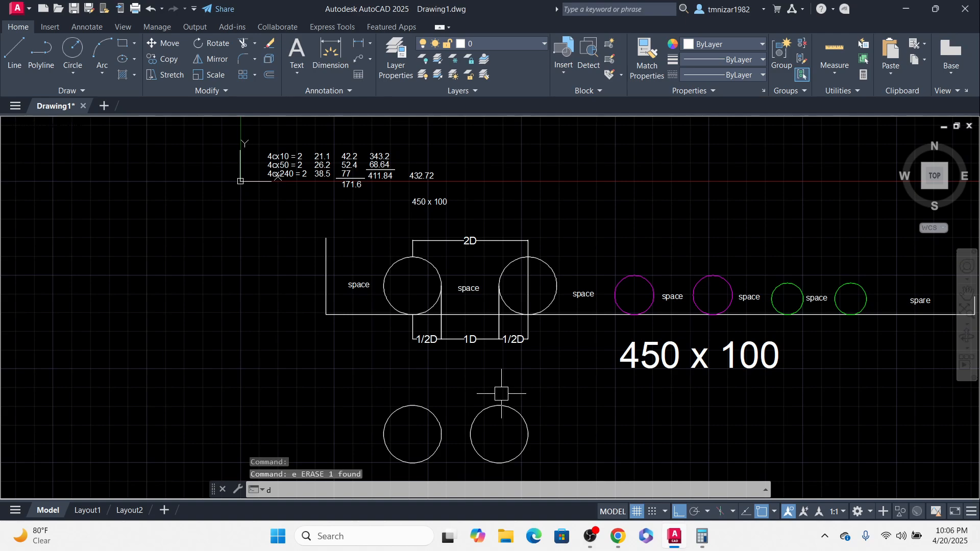
type("lli")
key("Return")
key("Escape")
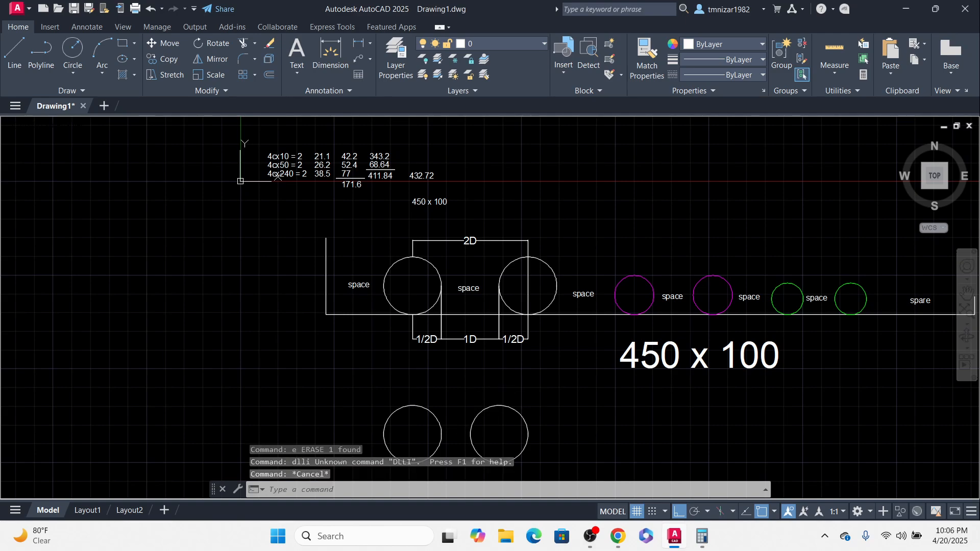
Step: Add a linear dimension from the left loose circle's centre to its right edge, placed below the circles
middle_click_drag(498, 414, 482, 403)
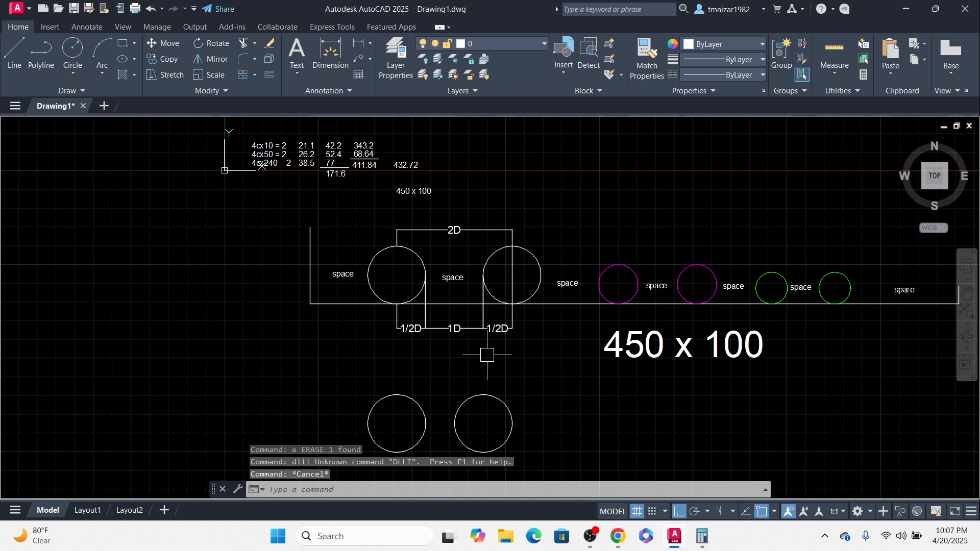
scroll(482, 293, "up", 2)
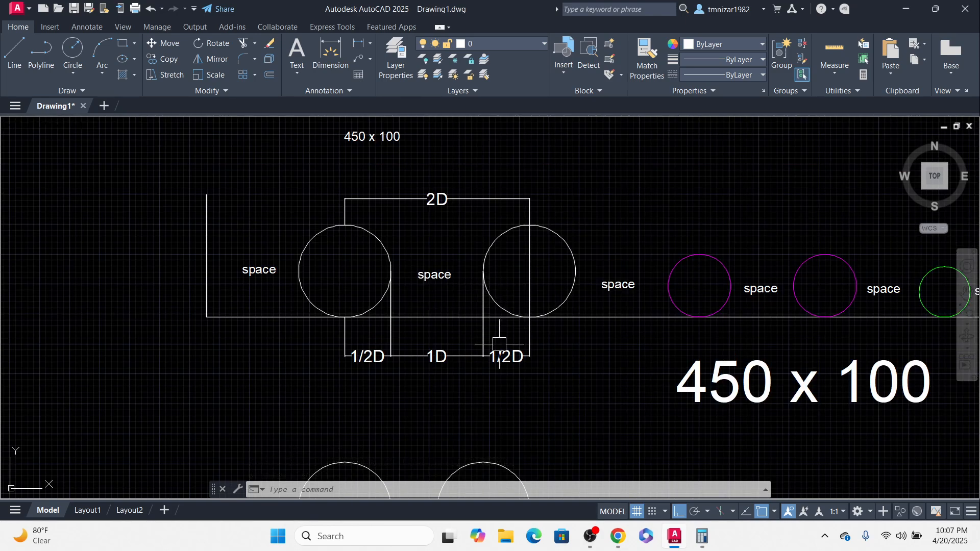
middle_click_drag(518, 388, 516, 327)
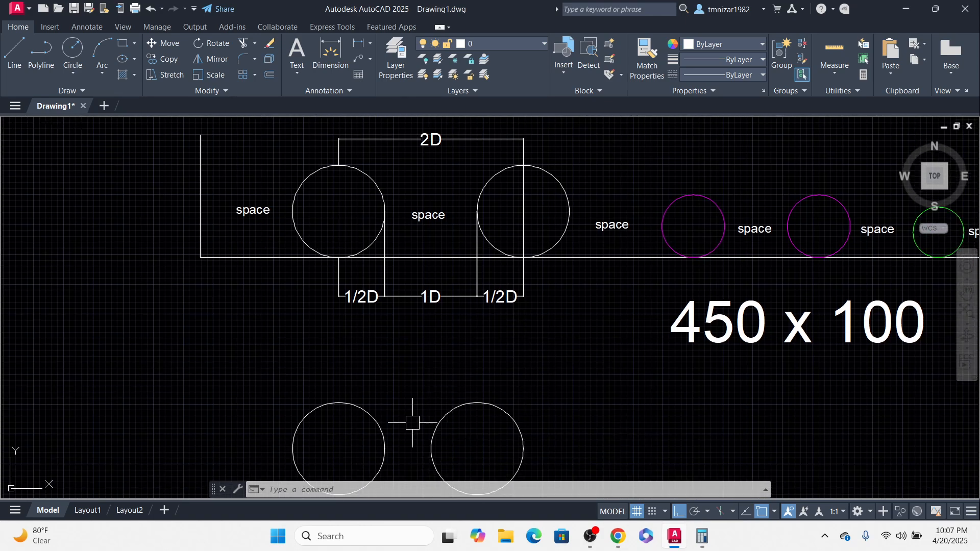
mouse_move(412, 423)
middle_mouse_down()
mouse_move(453, 356)
mouse_move(469, 386)
middle_mouse_up()
type("dli")
key("Return")
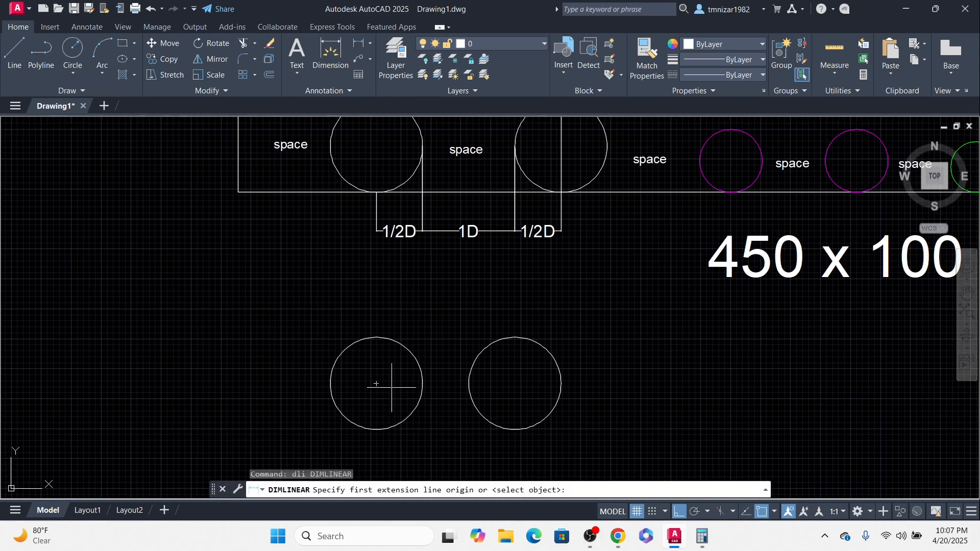
left_click(376, 383)
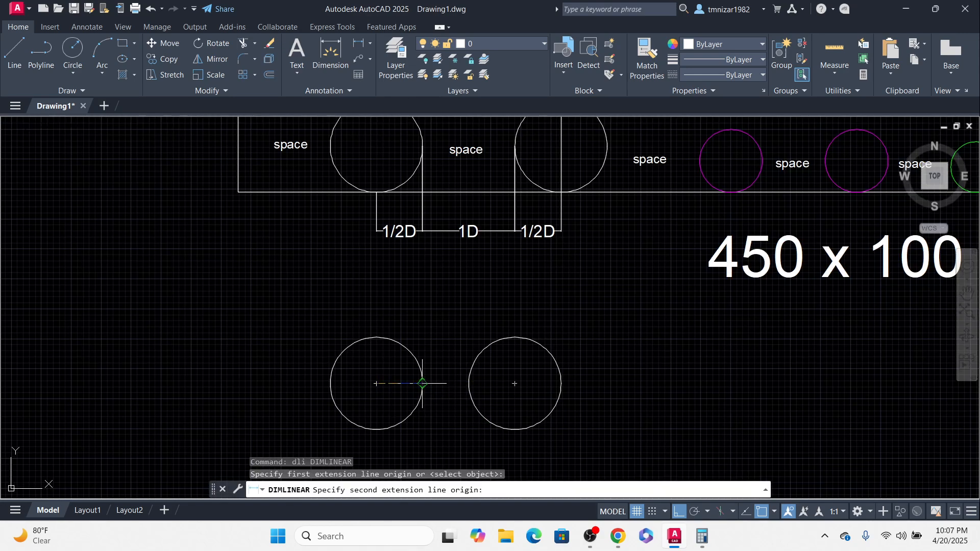
left_click(422, 384)
scroll(442, 296, "down", 2)
middle_click_drag(444, 386, 443, 330)
left_click(438, 381)
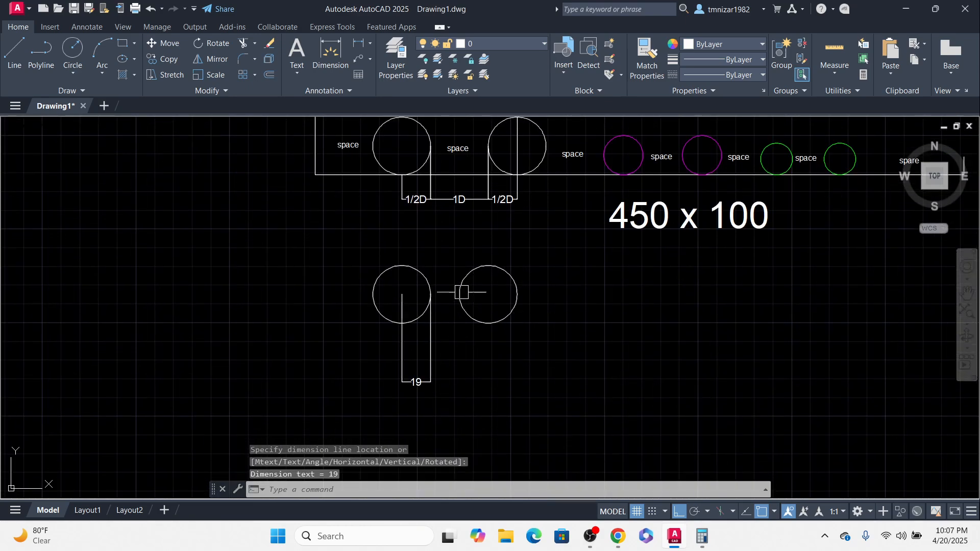
scroll(462, 290, "up", 2)
key("Return")
left_click(412, 297)
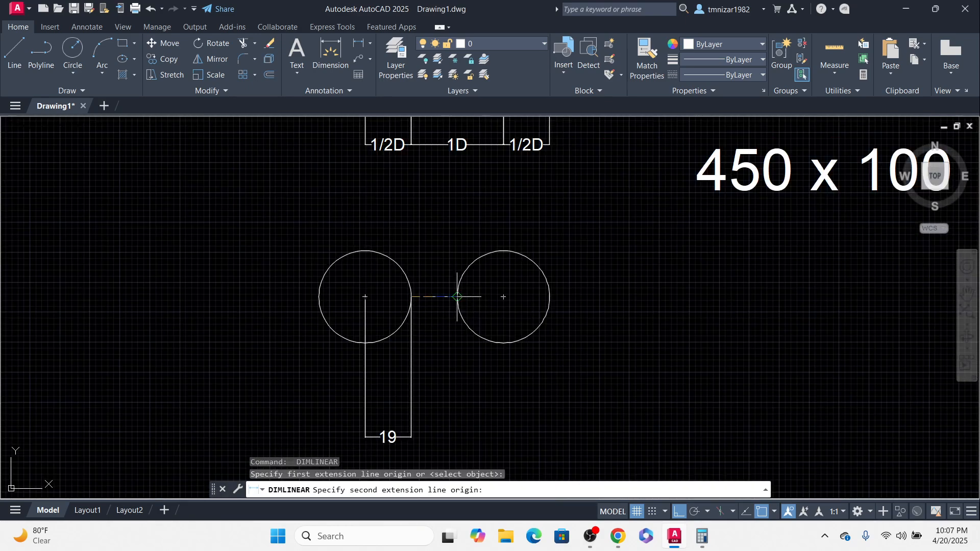
key("Escape")
key("Escape")
Step: Continue the dimension chain to the right circle's left edge and then to its centre
type("dco")
key("Return")
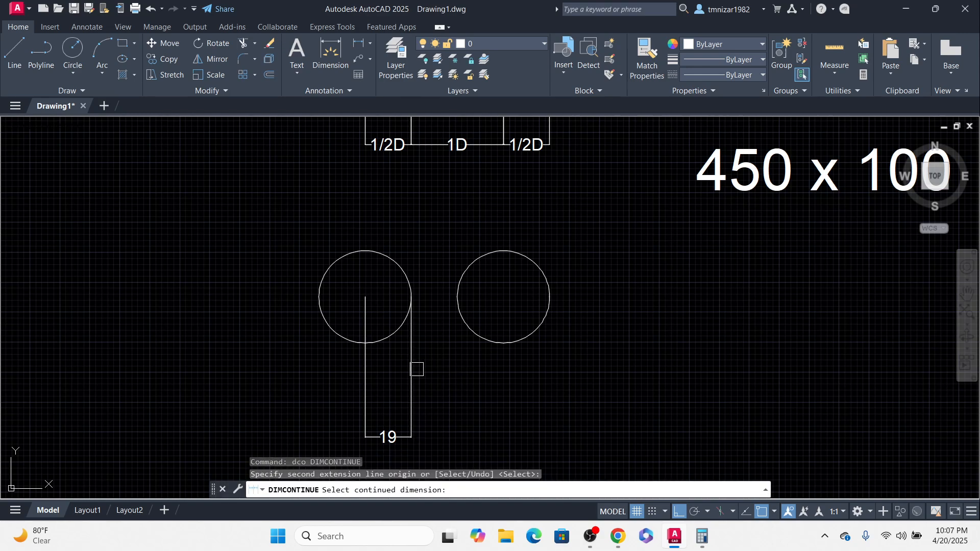
left_click(413, 368)
left_click(457, 297)
left_click(503, 296)
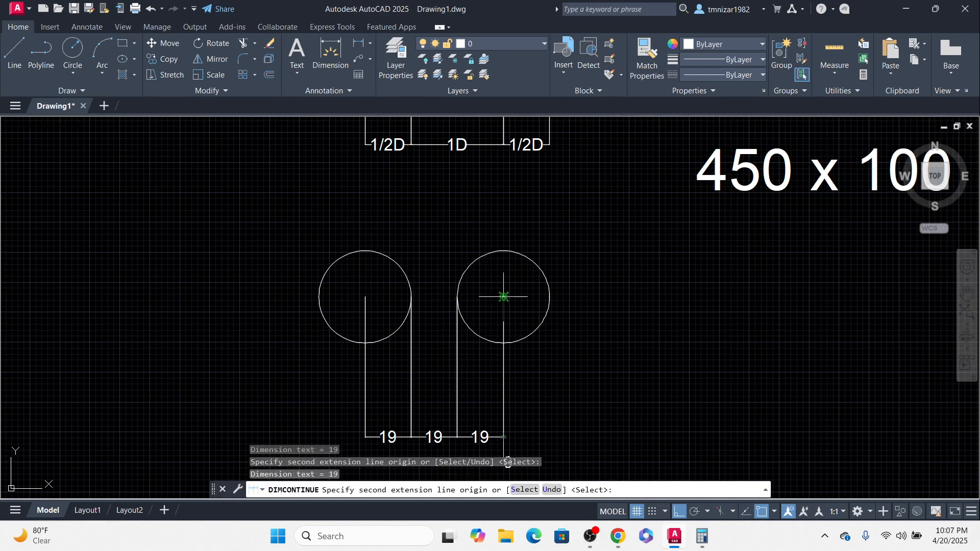
key("Escape")
Step: Replace the text of all three chained 19 dimensions with 1/2D
middle_click_drag(503, 340, 523, 280)
scroll(419, 372, "up", 4)
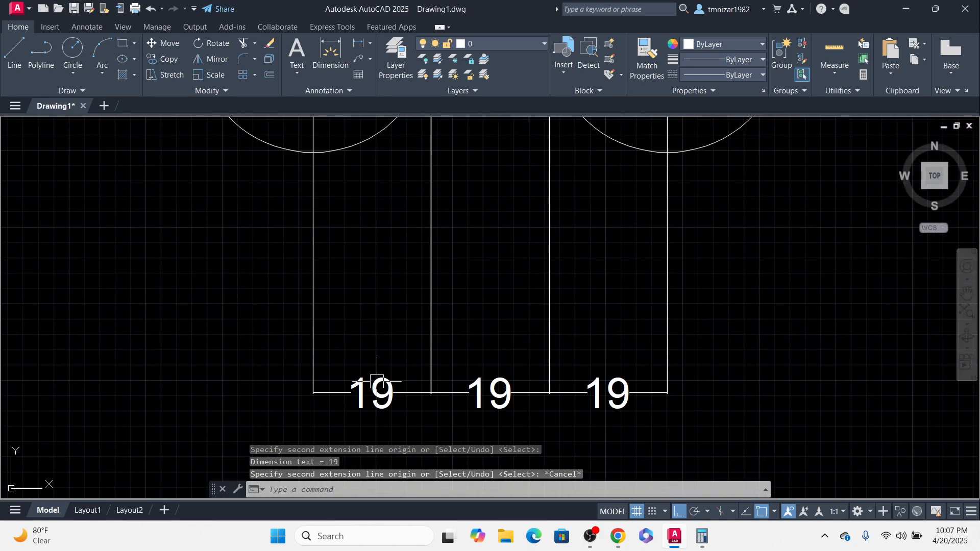
double_click(387, 387)
type("1")
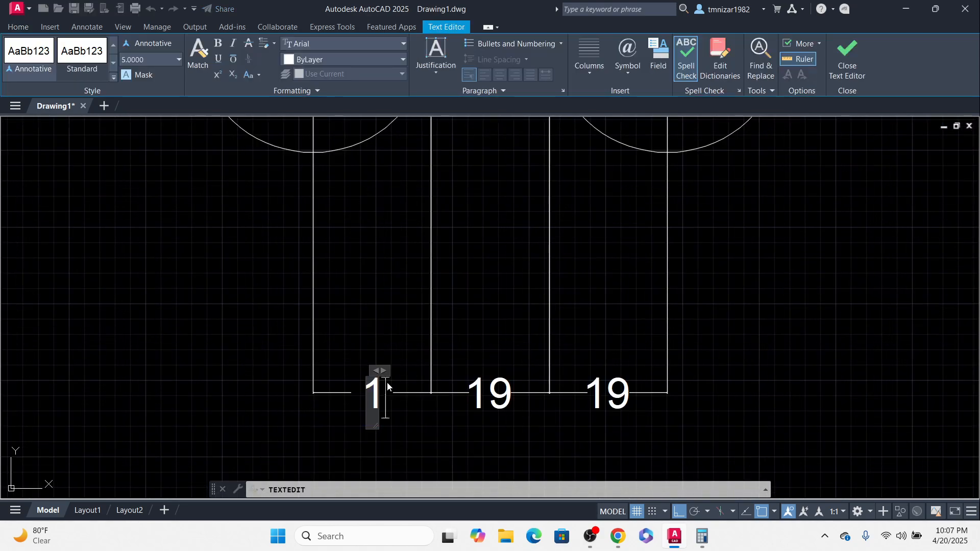
type("/2")
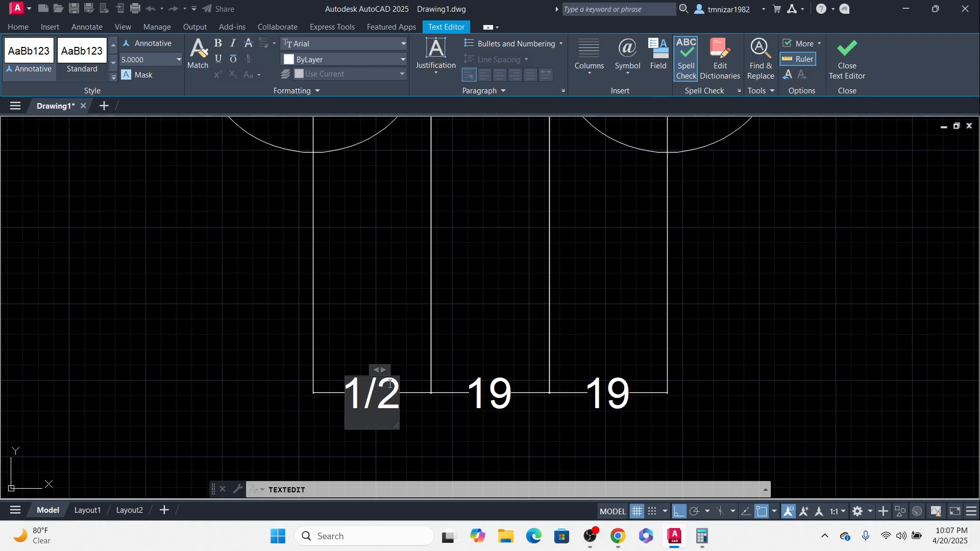
type("D")
left_click(485, 386)
left_click(495, 394)
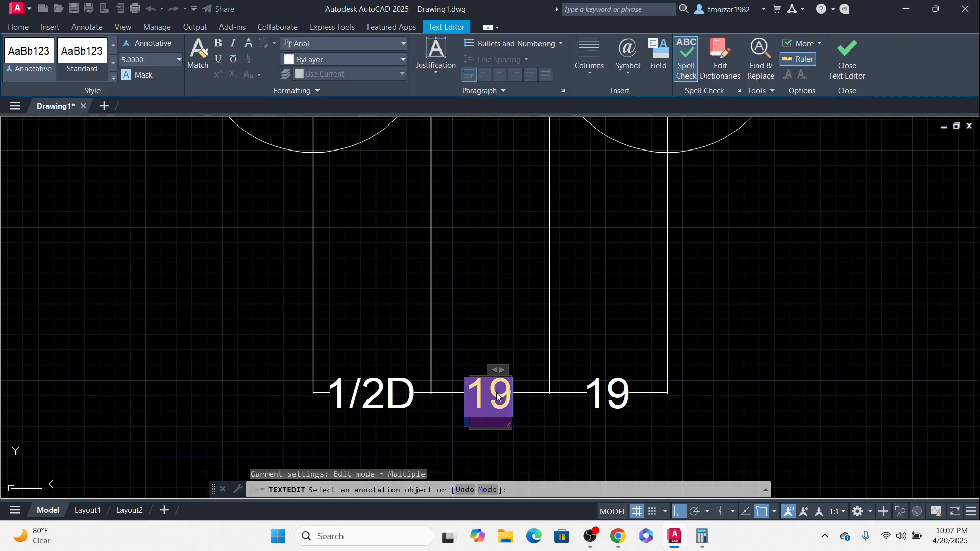
type("1/2")
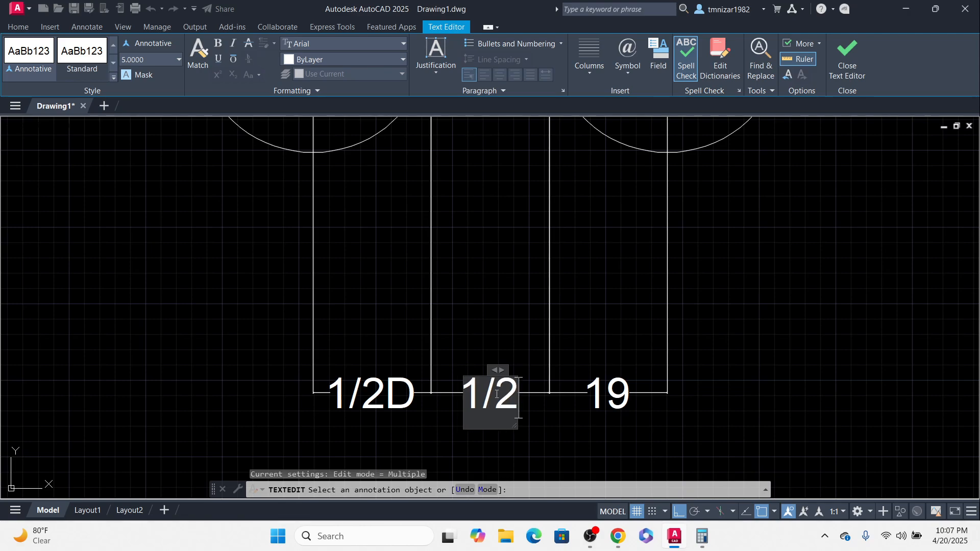
type("D")
left_click(582, 418)
left_click(605, 400)
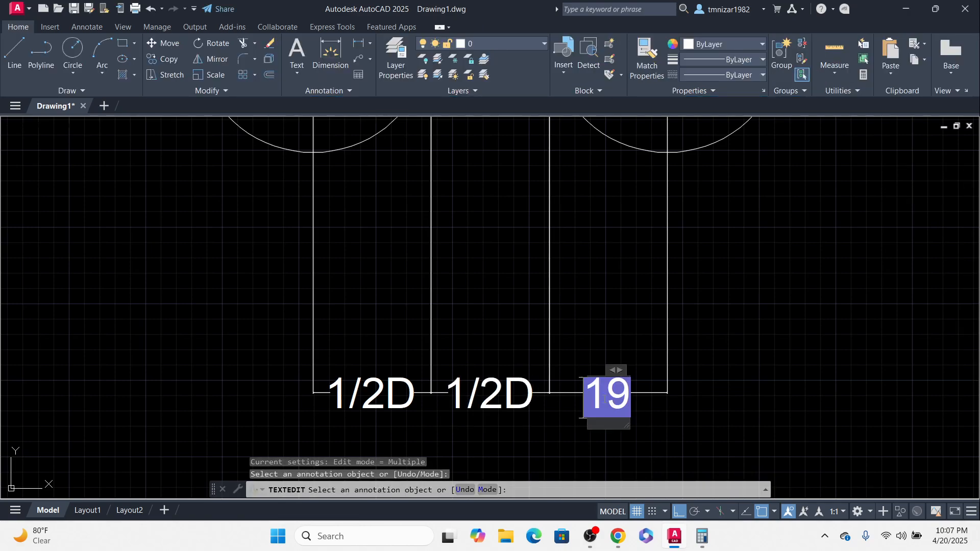
type("1/2D")
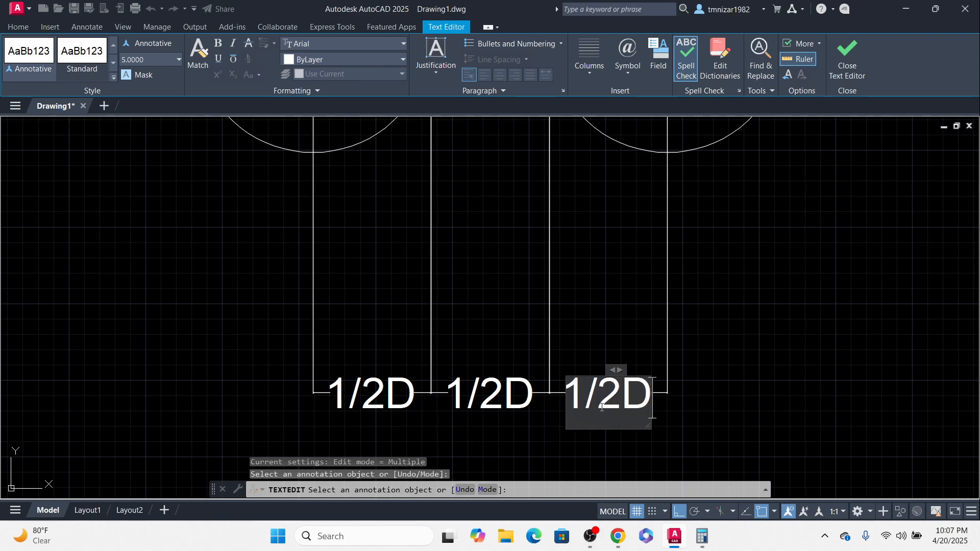
left_click(714, 347)
scroll(536, 353, "down", 4)
key("Escape")
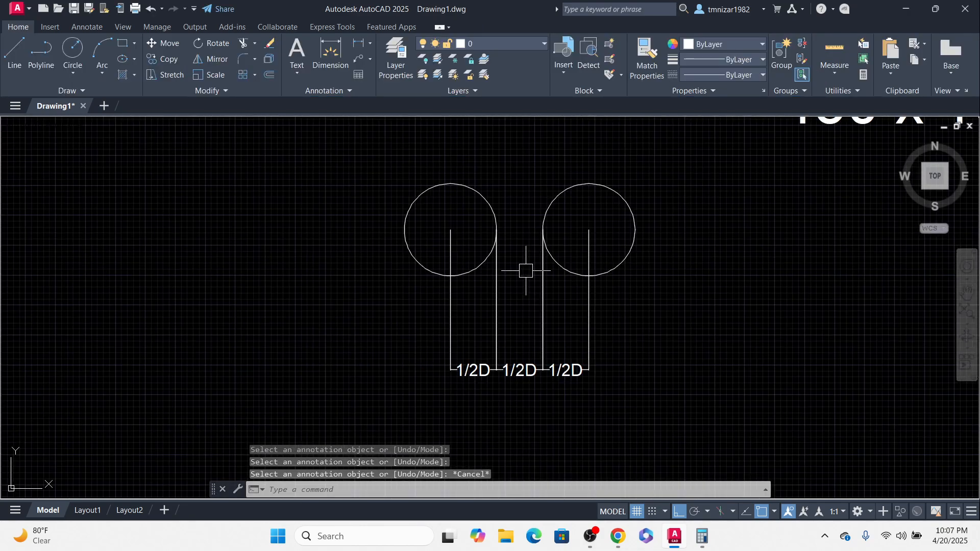
Step: Move the middle 1/2D dimension line up, above the other two
left_click(533, 369)
left_click(543, 369)
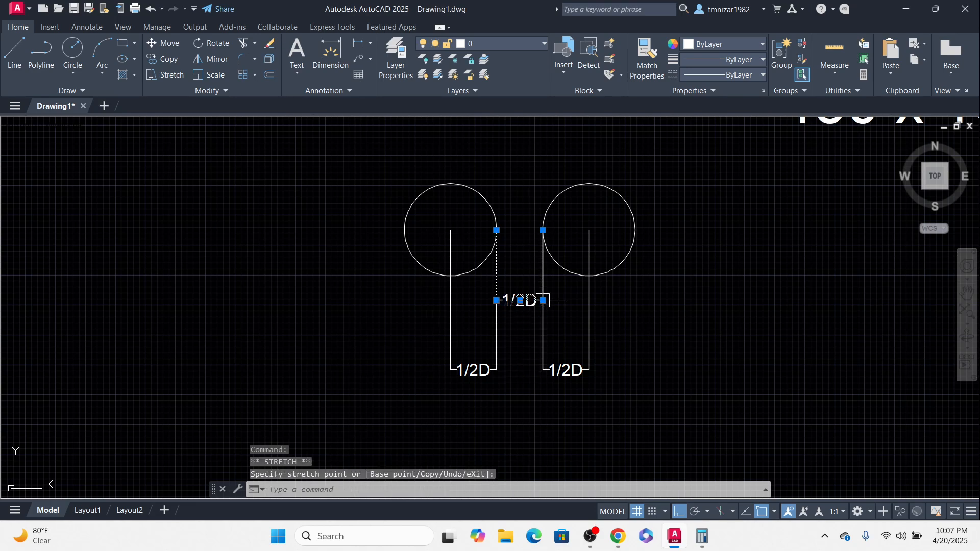
scroll(584, 361, "down", 3)
key("Escape")
Step: Dimension the centre-to-centre distance between the two loose circles, placed above them
mouse_move(634, 259)
middle_mouse_down()
mouse_move(619, 323)
mouse_move(571, 323)
middle_mouse_up()
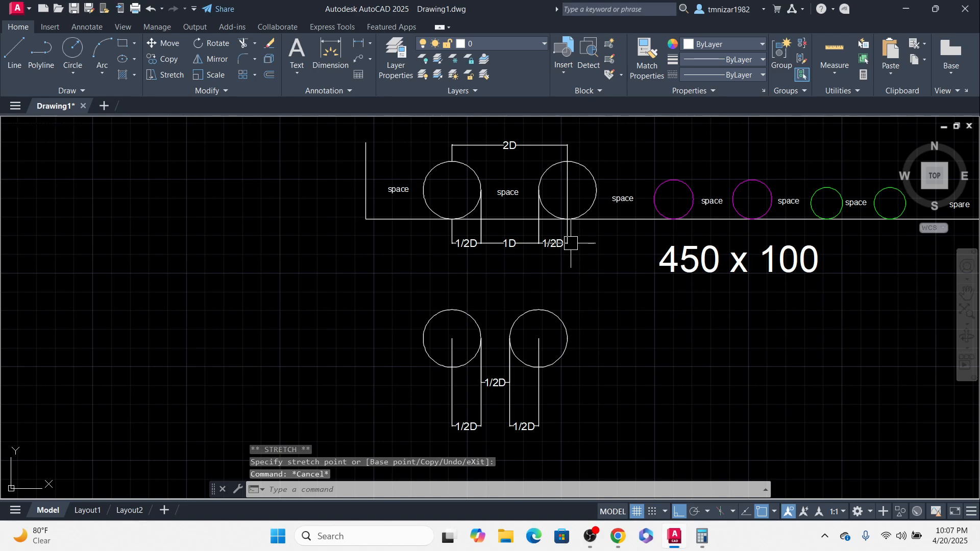
middle_click_drag(570, 265, 564, 356)
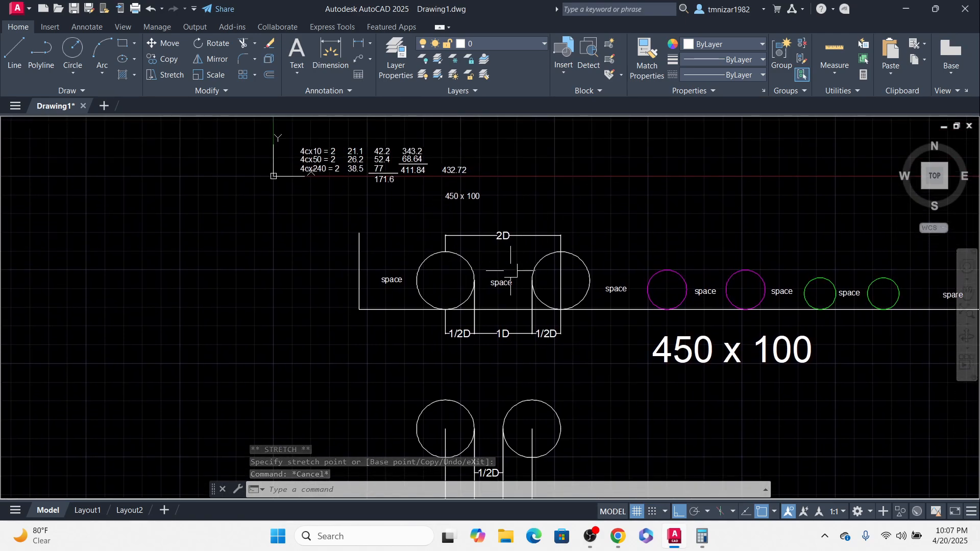
scroll(505, 259, "up", 2)
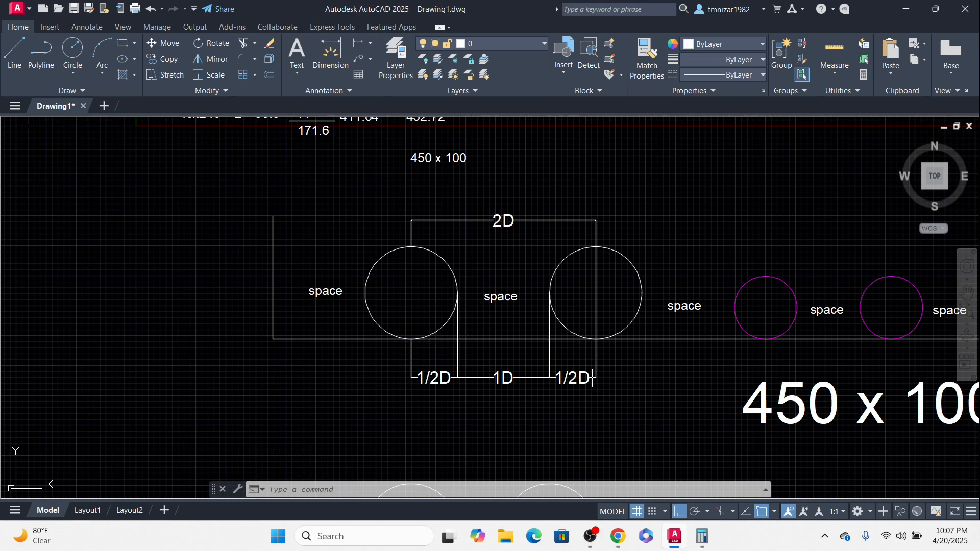
scroll(429, 220, "down", 2)
middle_click_drag(528, 357, 528, 225)
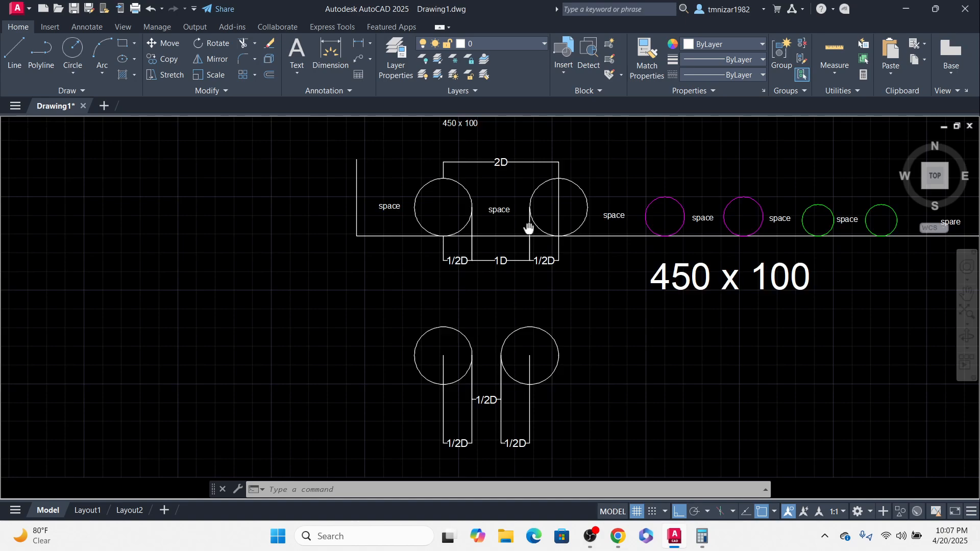
middle_click_drag(455, 340, 463, 367)
type("li")
key("Return")
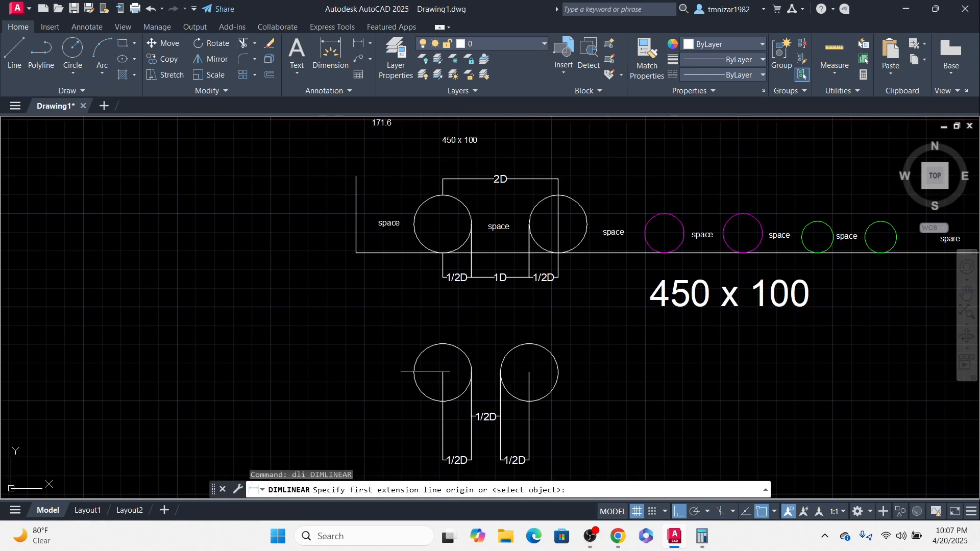
left_click(442, 344)
left_click(529, 343)
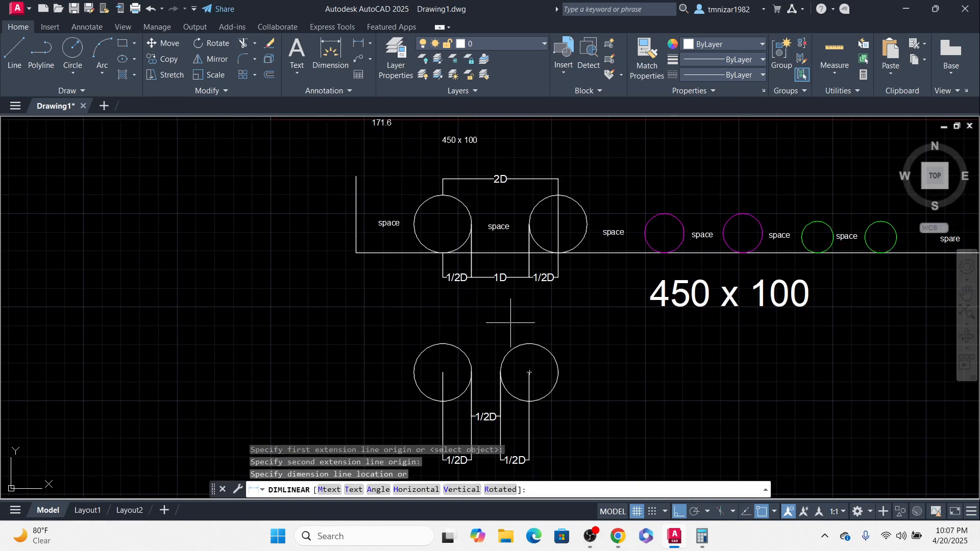
scroll(508, 322, "up", 2)
left_click(508, 322)
scroll(508, 326, "down", 2)
key("Escape")
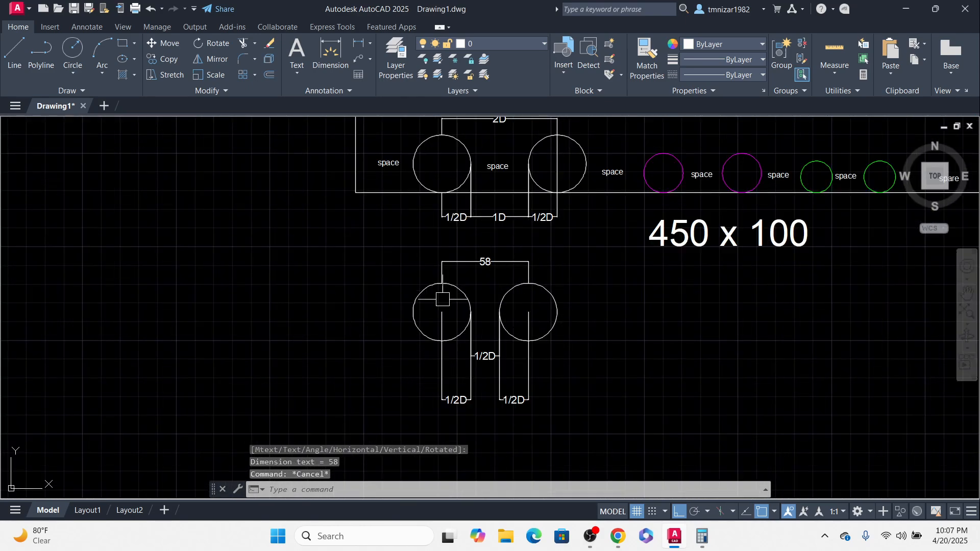
Step: Change the centre-to-centre dimension's text to 1.5D
scroll(529, 294, "up", 2)
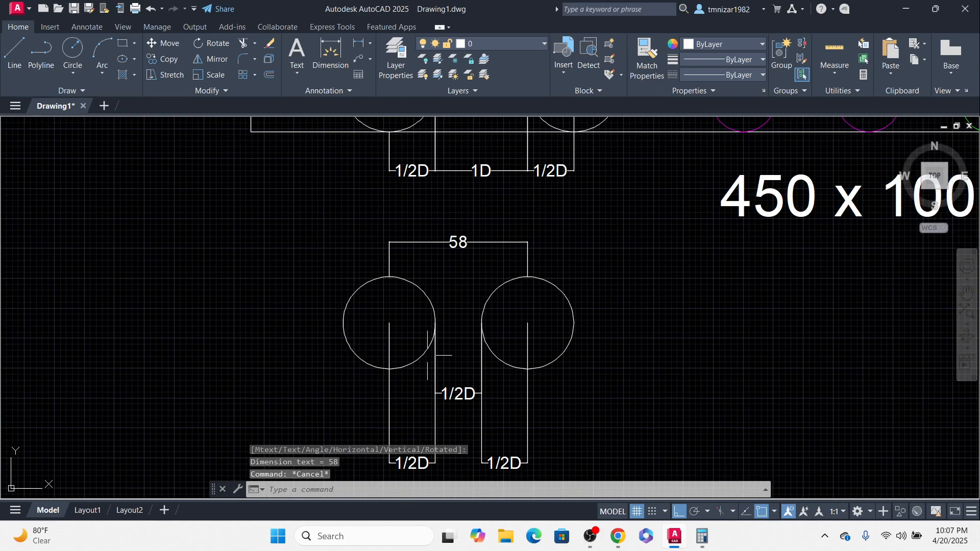
middle_click_drag(449, 298, 447, 230)
left_click(459, 172)
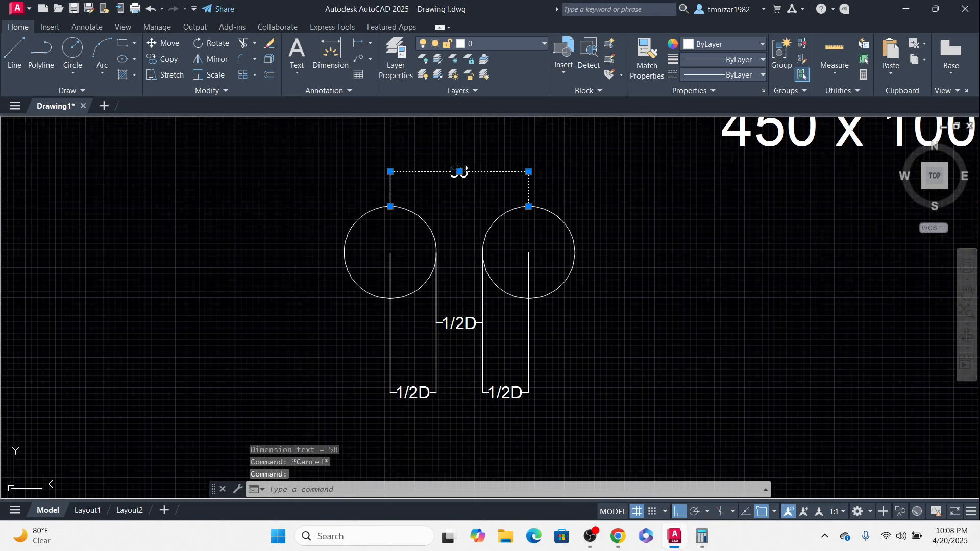
double_click(459, 172)
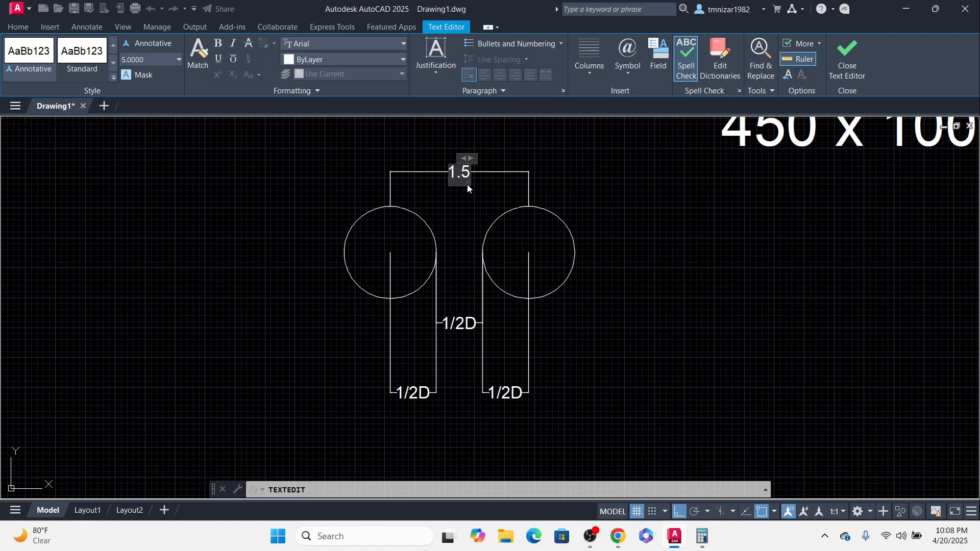
left_click(639, 220)
middle_click_drag(556, 202, 571, 238)
key("Escape")
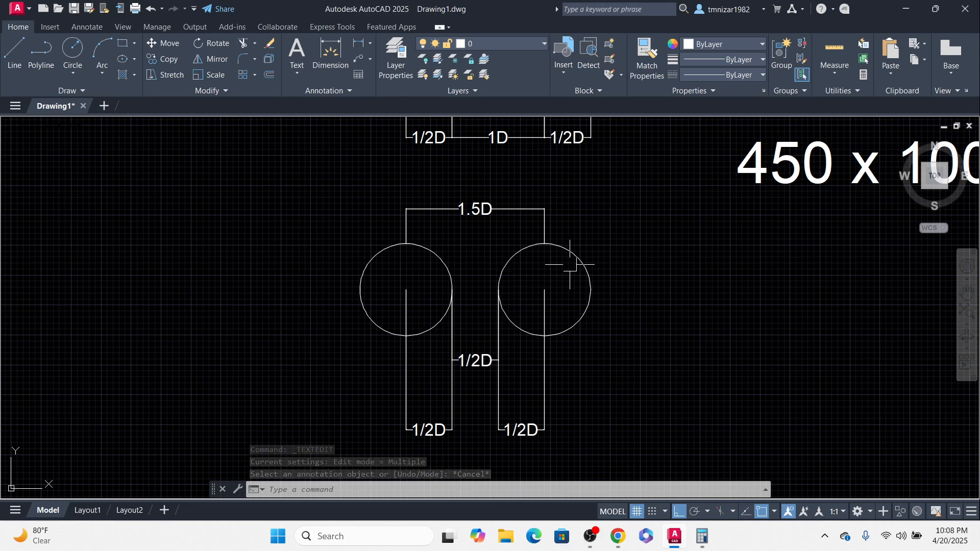
Step: Examine the tray's 1D dimension and the middle 1/2D dimension between the loose circles
scroll(482, 300, "down", 2)
middle_click_drag(481, 299, 466, 380)
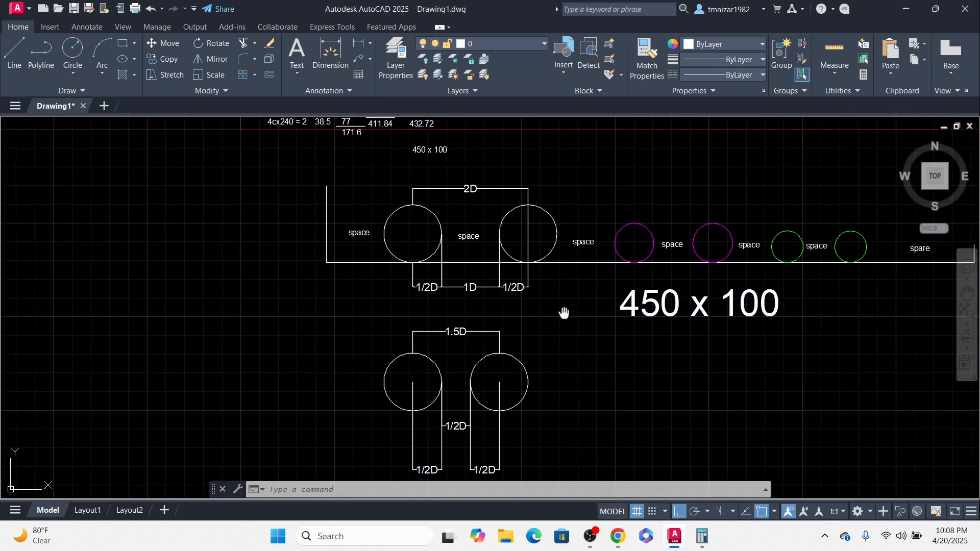
middle_click_drag(562, 313, 525, 304)
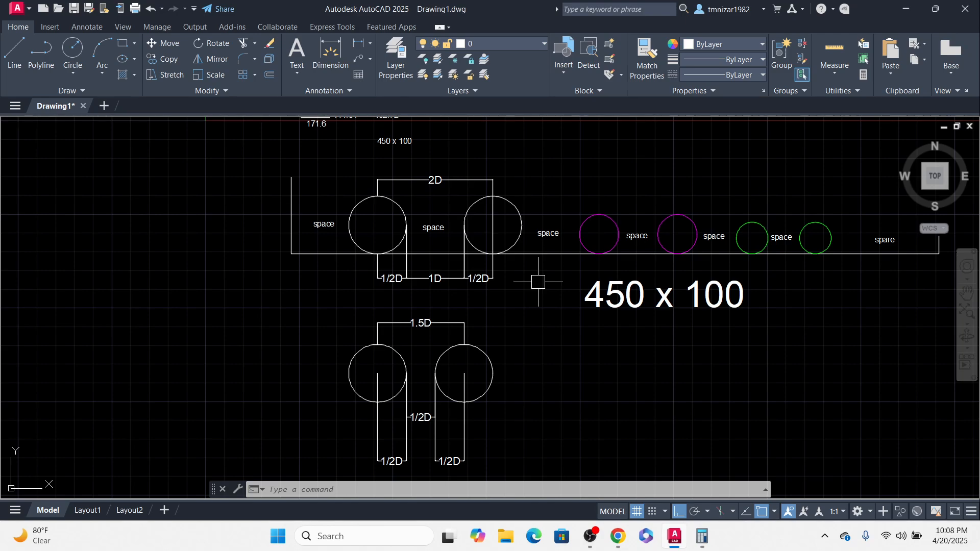
middle_click_drag(573, 275, 547, 301)
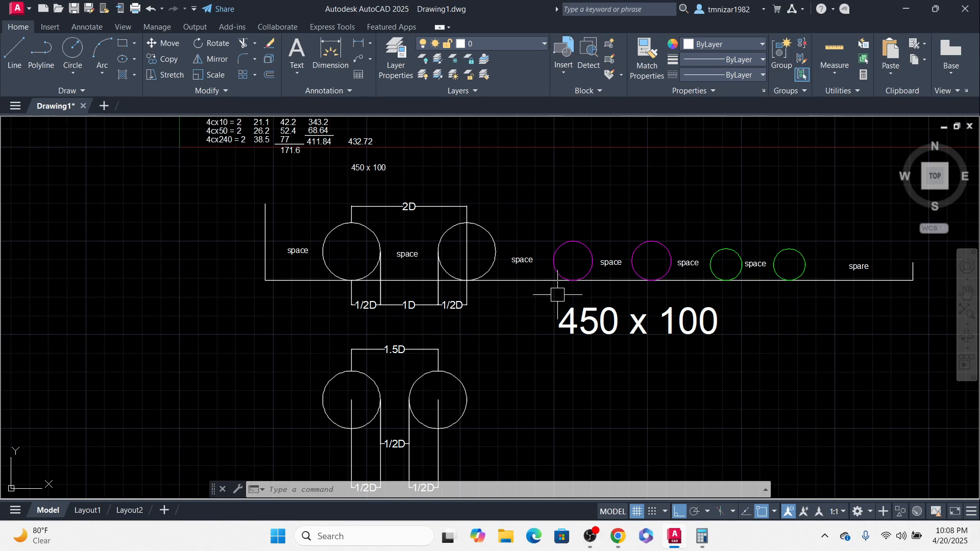
scroll(426, 310, "up", 4)
left_click(406, 294)
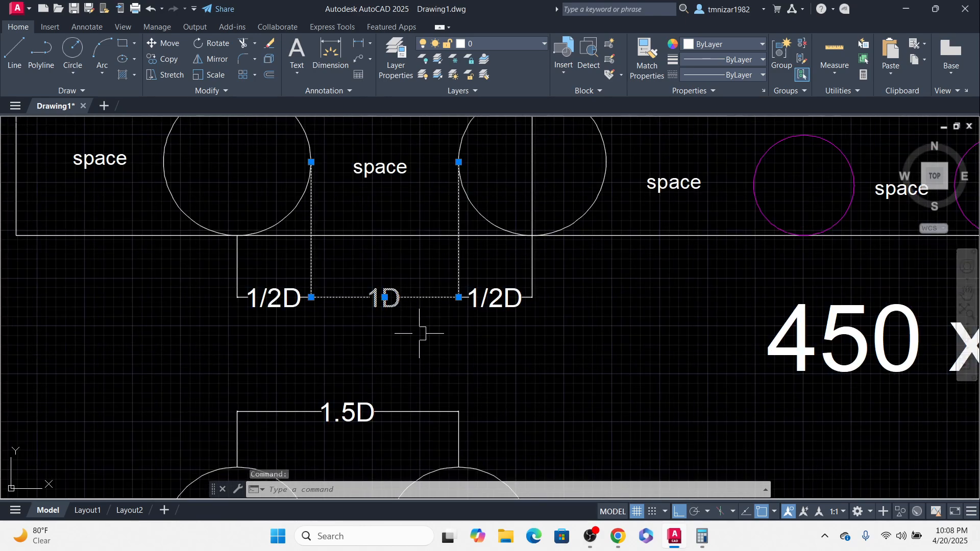
scroll(372, 242, "down", 6)
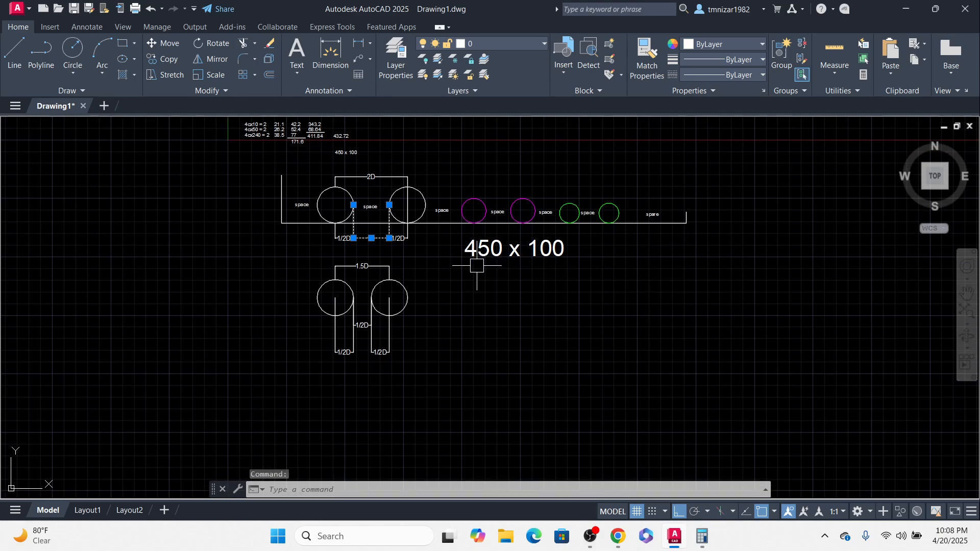
key("Escape")
scroll(363, 327, "up", 4)
left_click(365, 291)
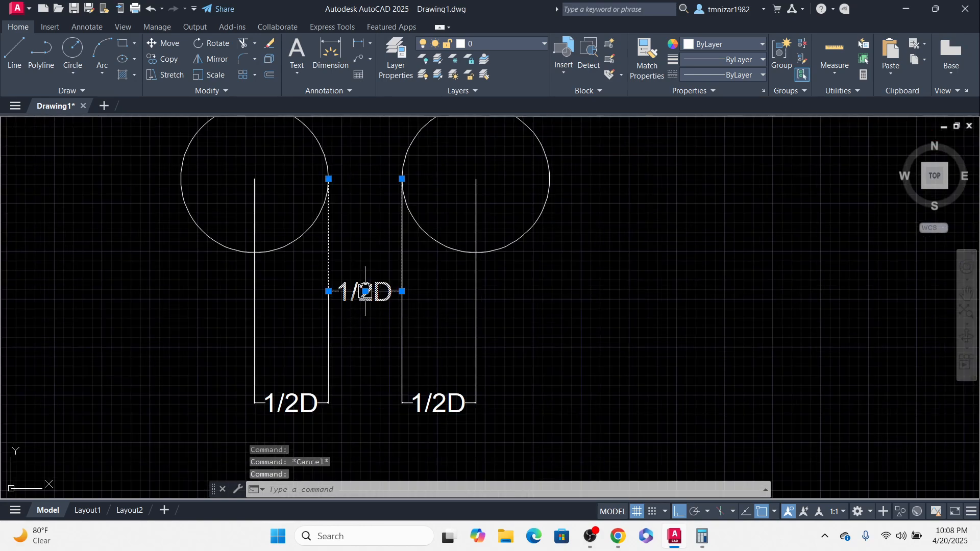
Step: Review the 1/2D, 1D and 1/2D spacing dimensions under the tray and around the loose circles
scroll(525, 357, "down", 5)
key("Escape")
scroll(472, 246, "up", 4)
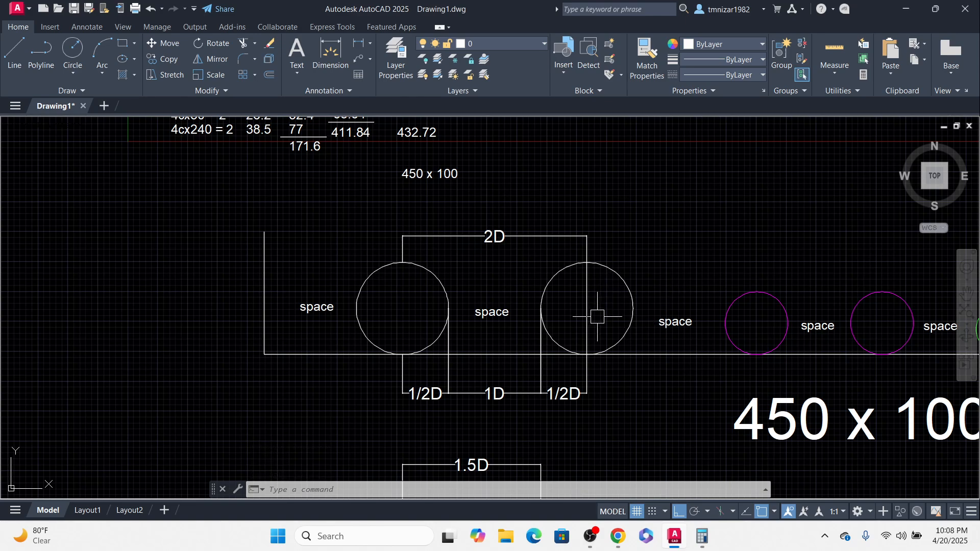
middle_click_drag(597, 316, 618, 261)
left_click(530, 300)
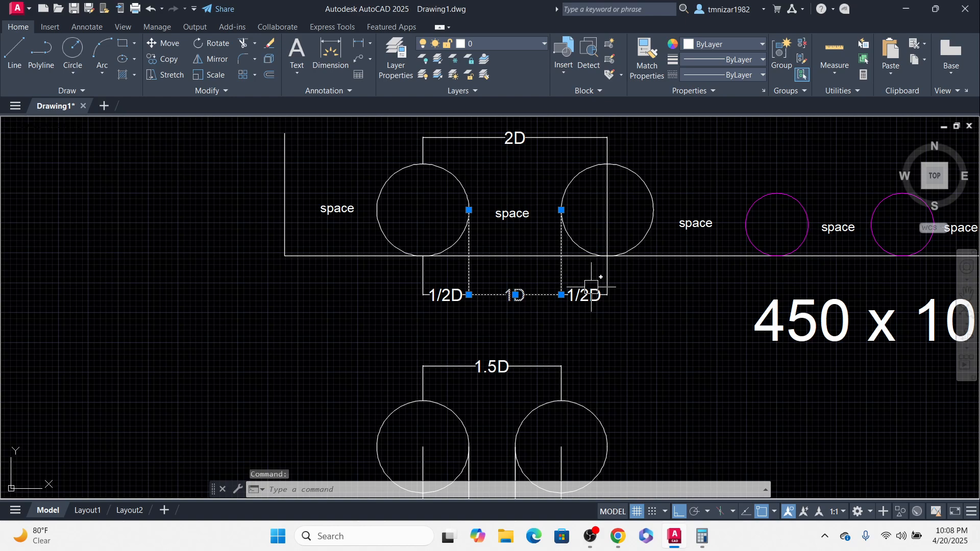
scroll(592, 287, "down", 5)
scroll(715, 306, "up", 8)
key("Escape")
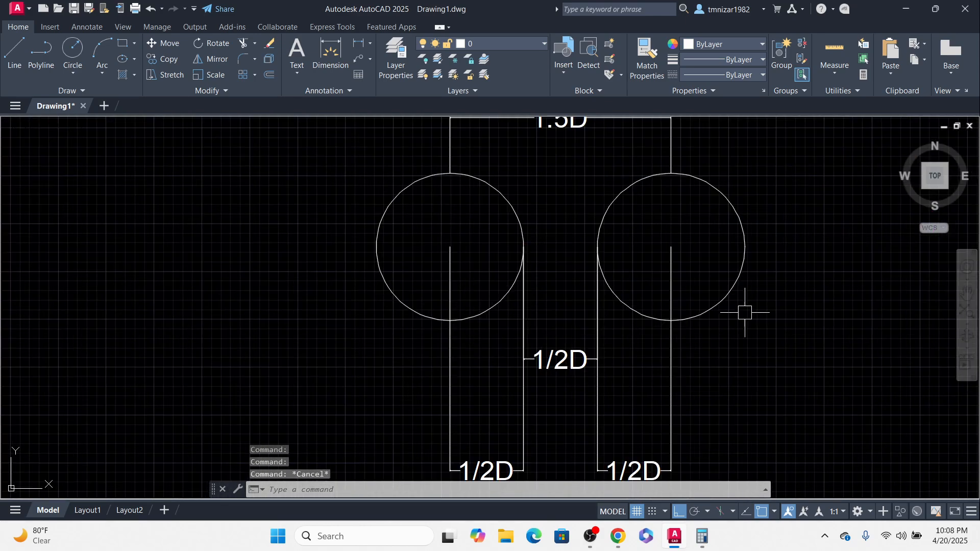
scroll(715, 296, "down", 5)
scroll(675, 249, "up", 3)
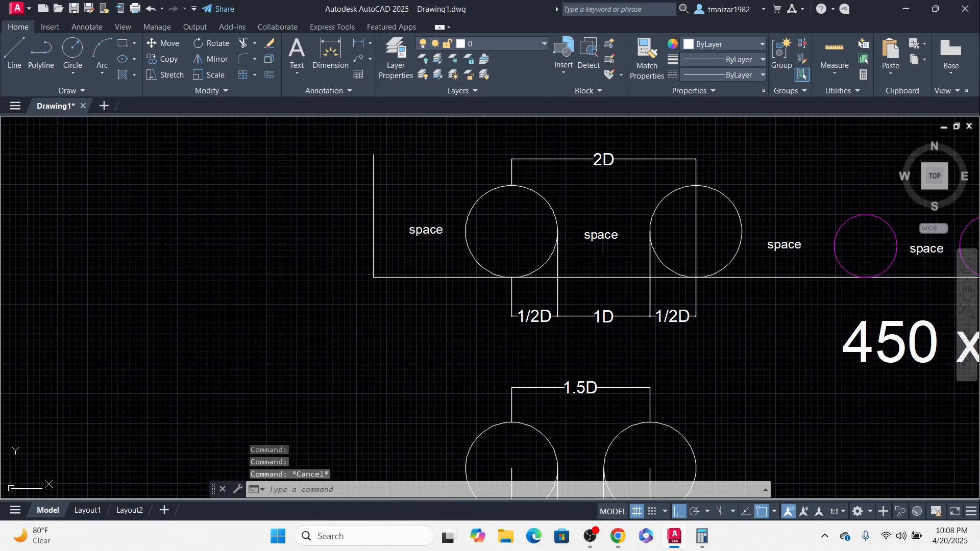
middle_click_drag(663, 340, 568, 363)
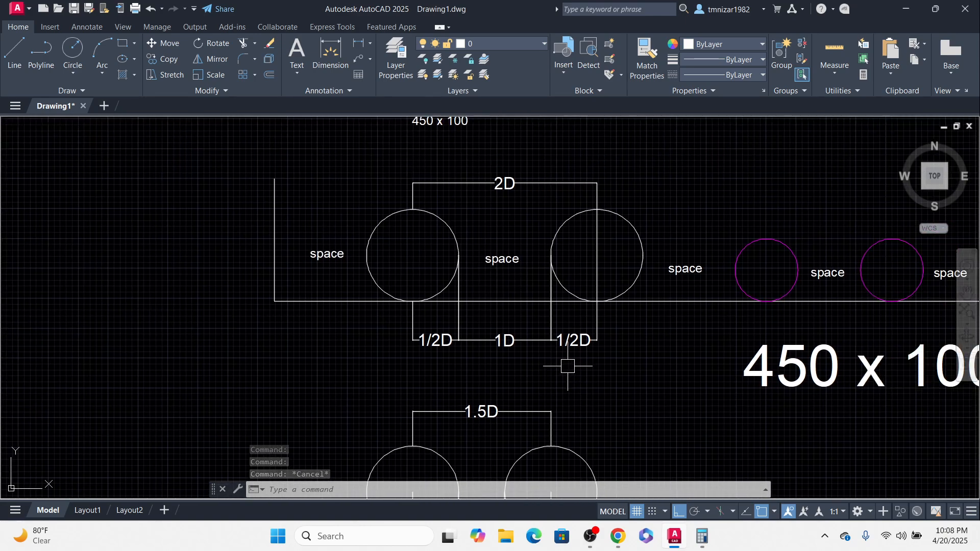
scroll(588, 333, "down", 3)
scroll(546, 336, "up", 3)
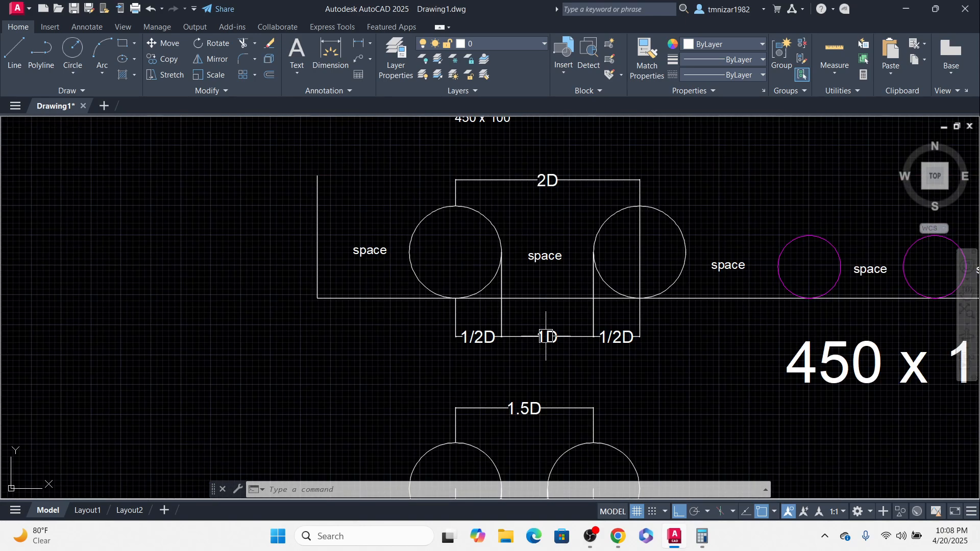
middle_click_drag(595, 393, 570, 278)
scroll(673, 305, "down", 3)
middle_click_drag(674, 293, 578, 301)
key("Escape")
key("Escape")
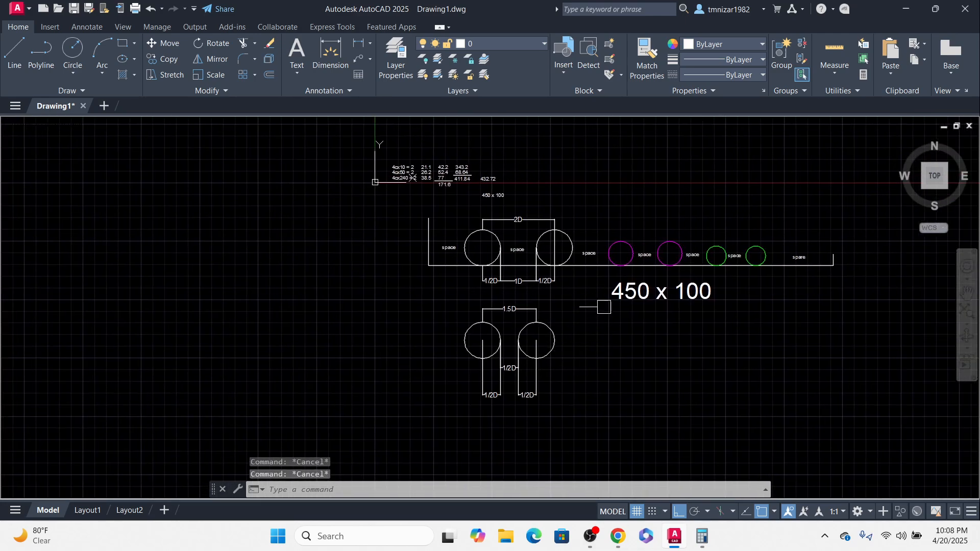
Step: Survey the whole drawing, including the cable size table, the tray and the 450 x 100 label
scroll(636, 297, "up", 2)
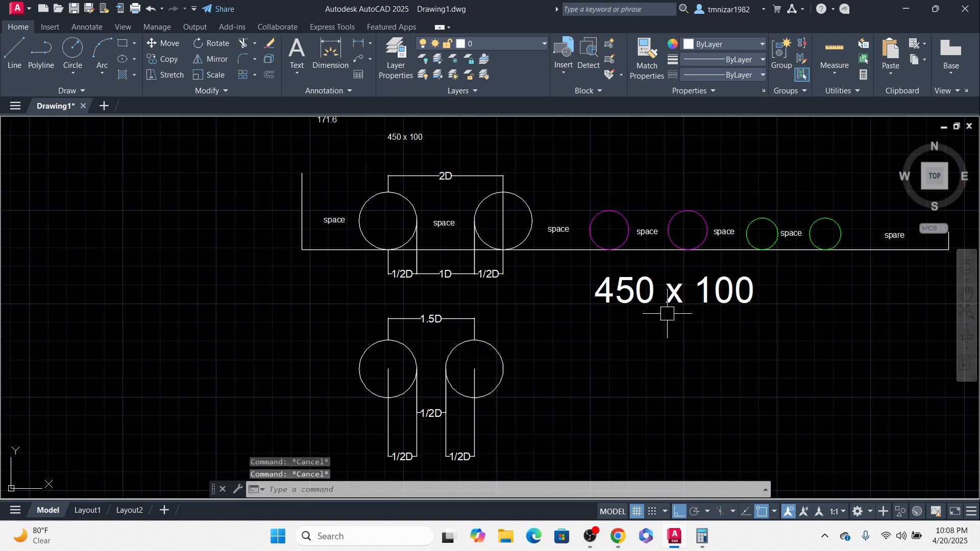
scroll(634, 324, "down", 2)
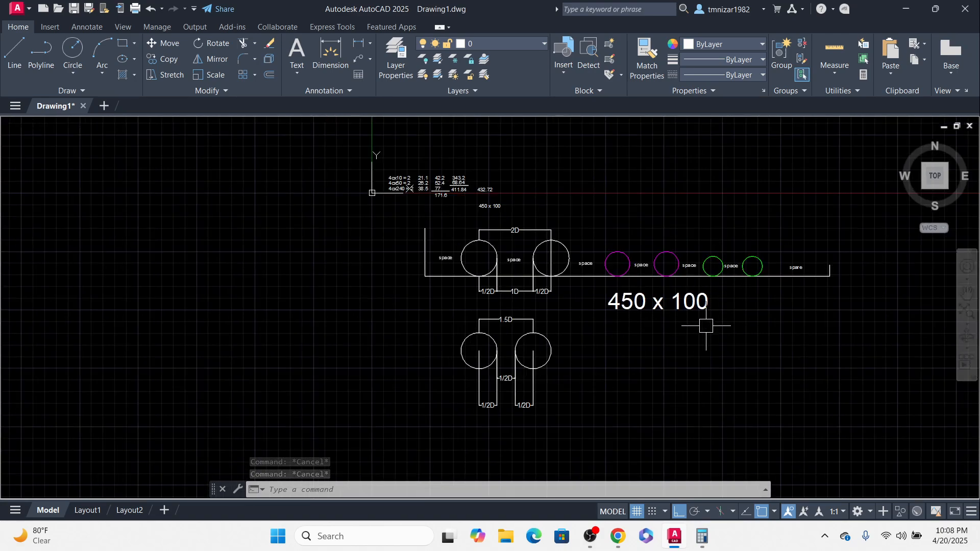
scroll(649, 317, "up", 2)
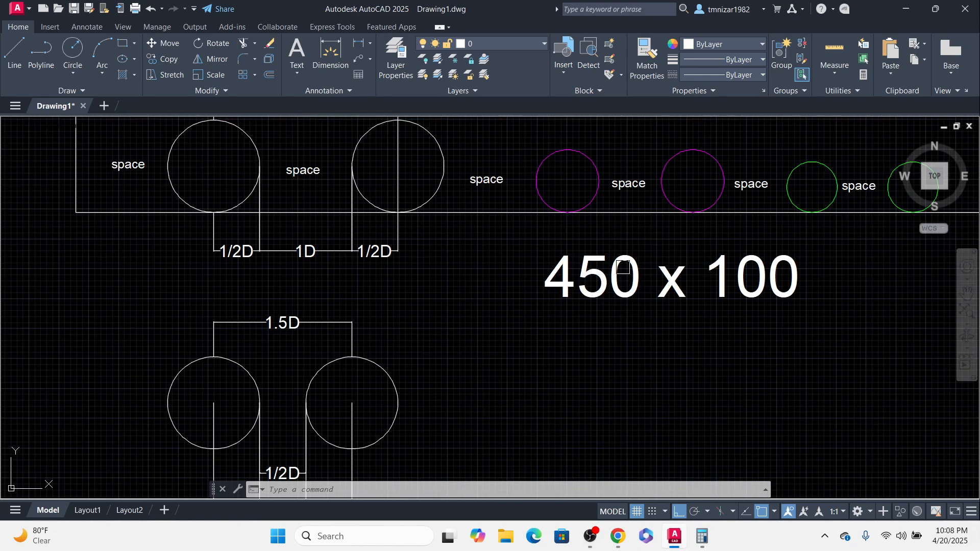
middle_click_drag(566, 236, 706, 367)
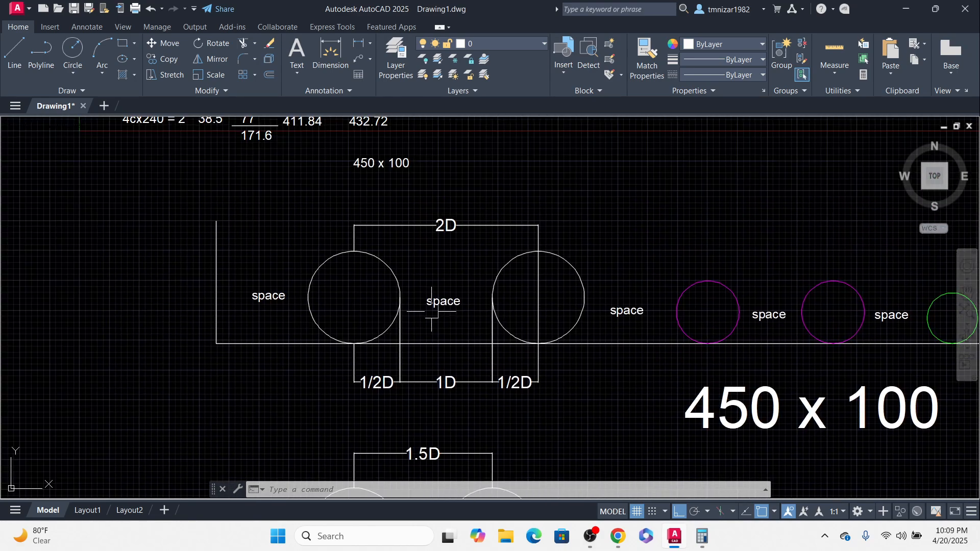
middle_click_drag(445, 362, 439, 228)
mouse_move(448, 192)
middle_mouse_down()
mouse_move(422, 258)
mouse_move(330, 279)
middle_mouse_up()
scroll(532, 348, "down", 4)
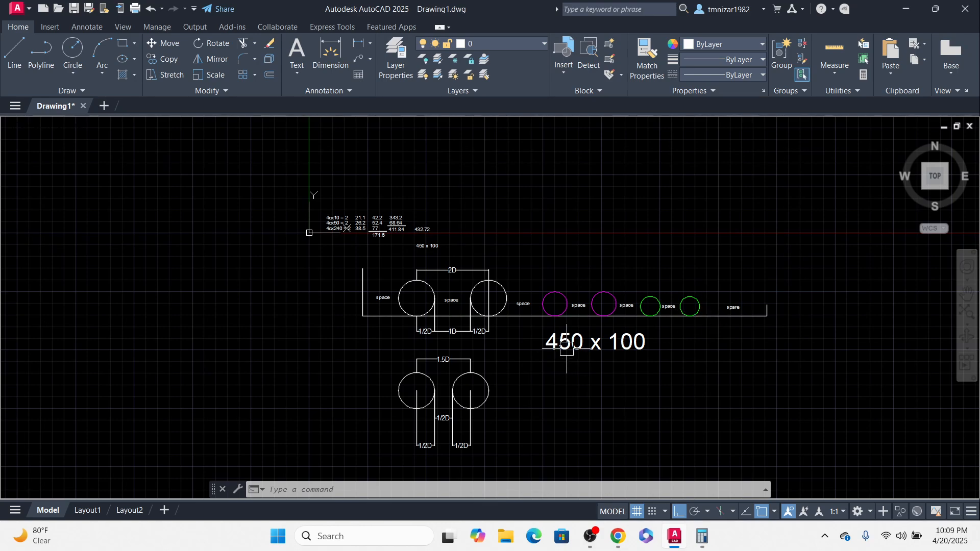
scroll(557, 348, "up", 2)
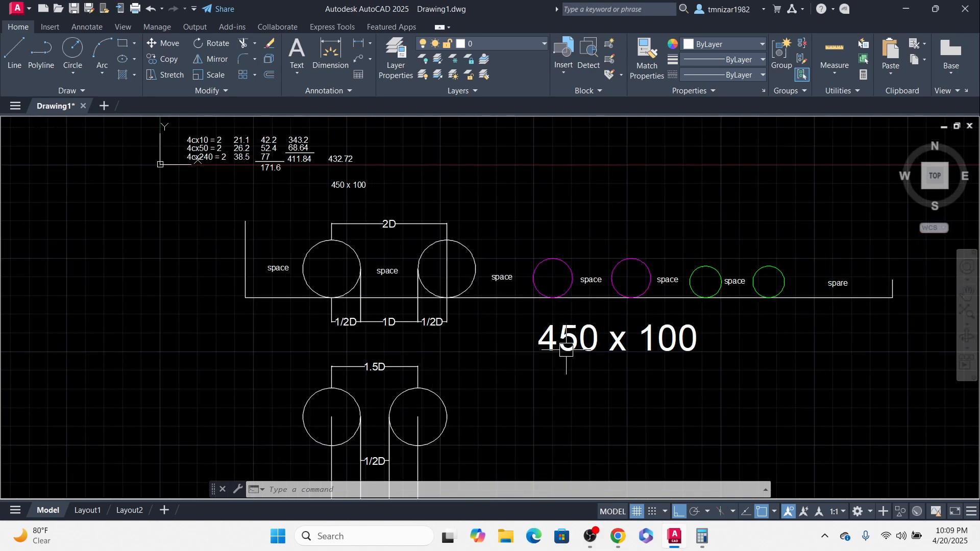
Step: Switch to Chrome and preview several results in the cable tray sizes image search
left_click(619, 536)
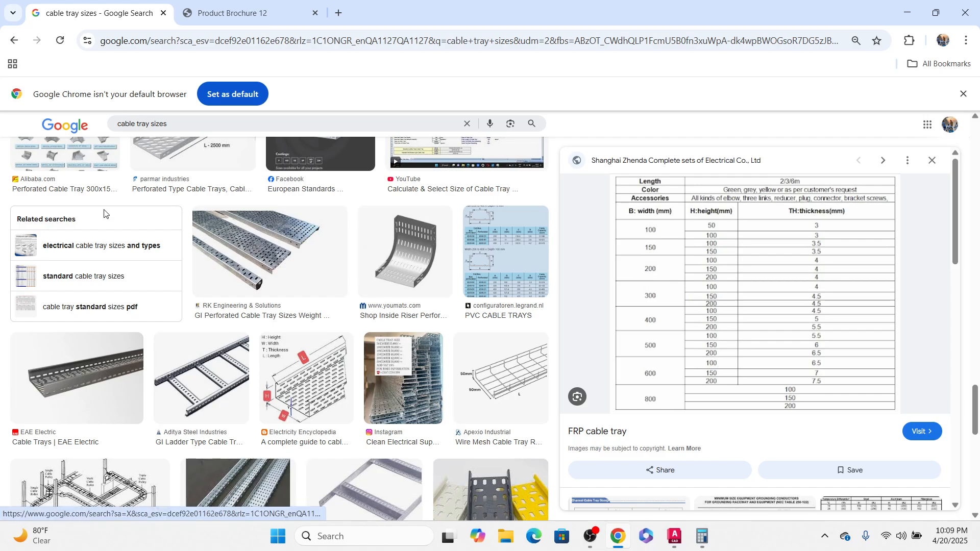
scroll(245, 253, "down", 10)
scroll(245, 253, "down", 10)
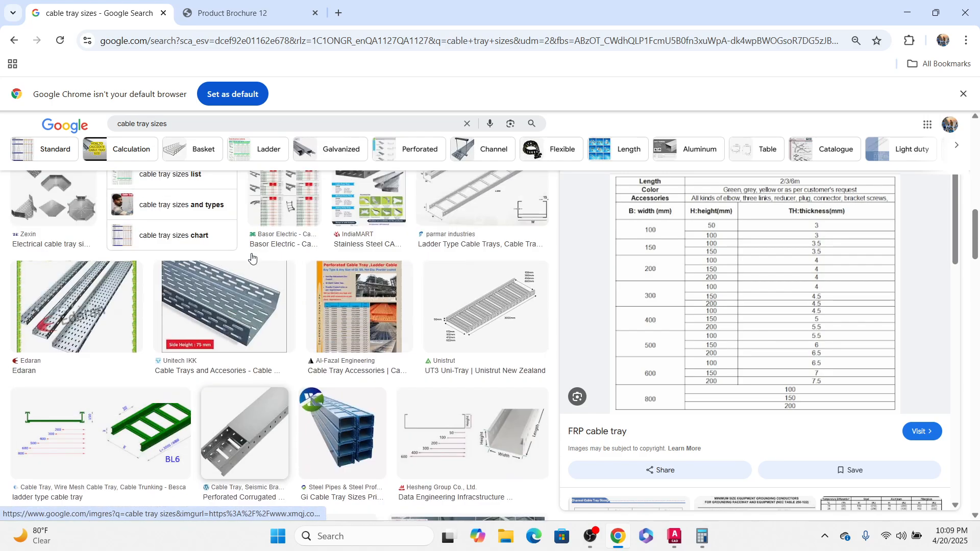
scroll(349, 270, "up", 3)
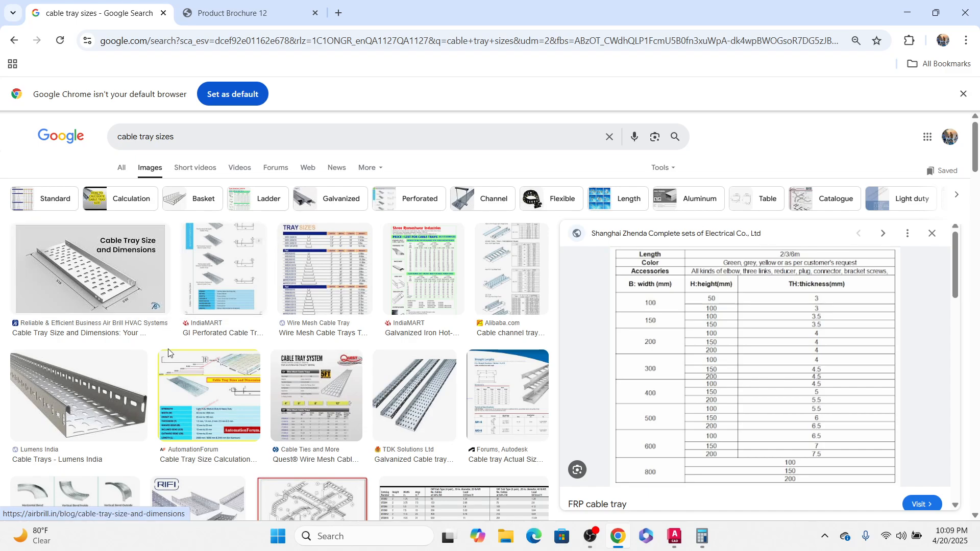
left_click(280, 421)
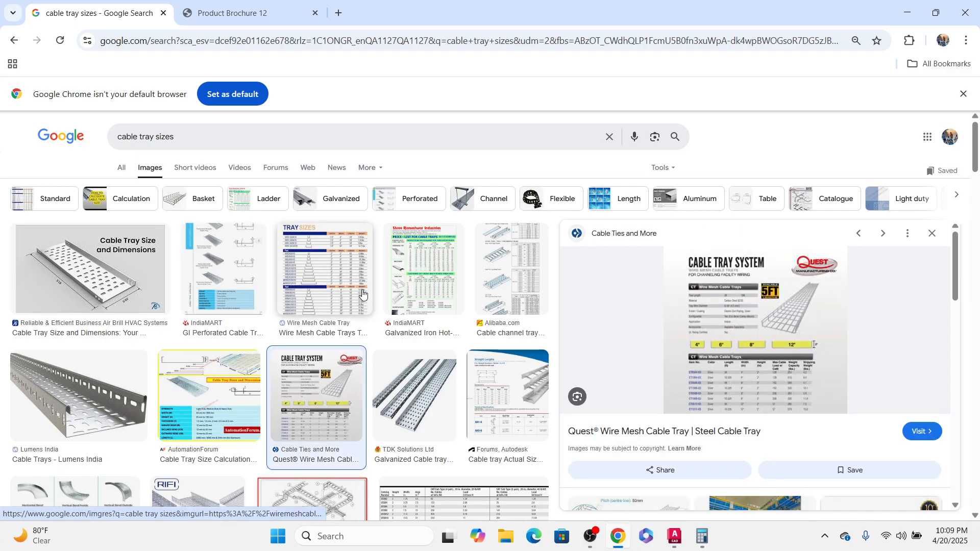
left_click(355, 269)
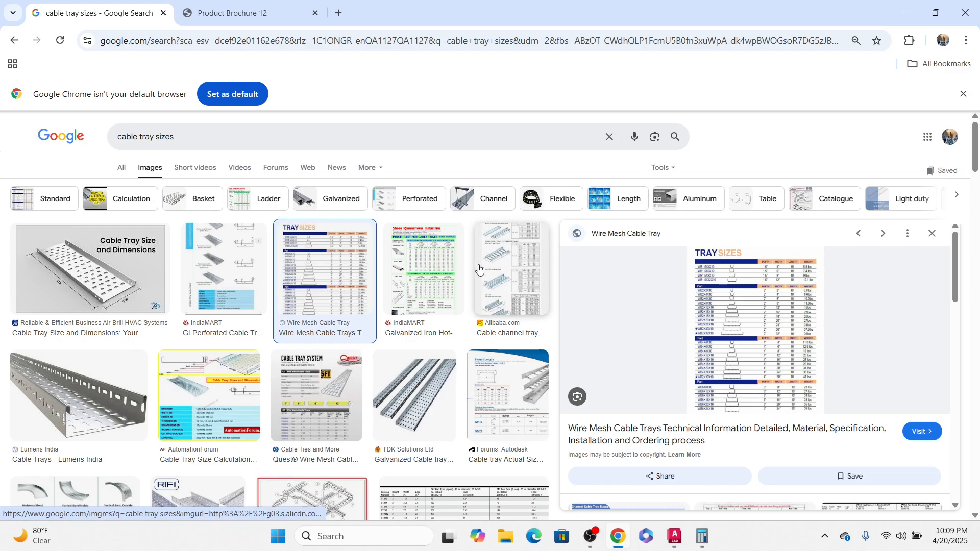
left_click(531, 382)
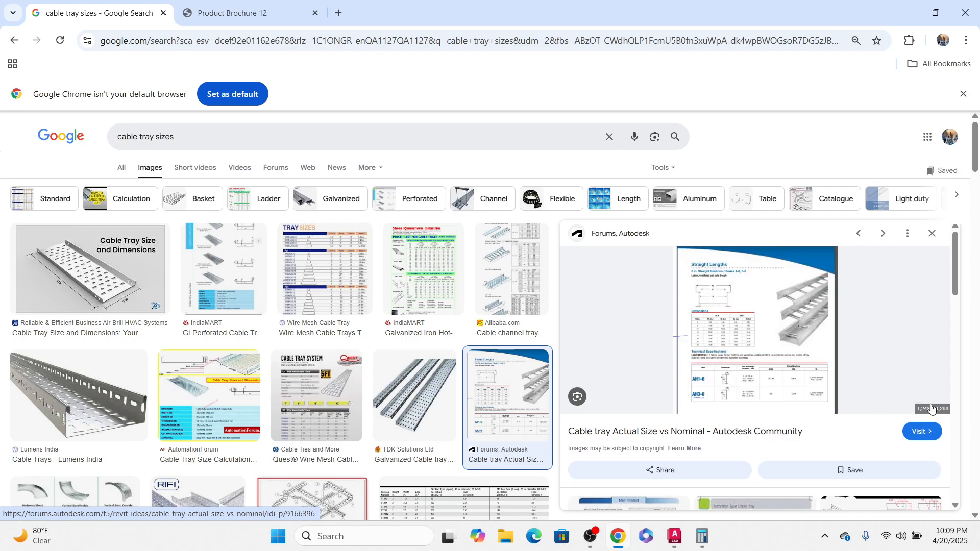
Step: Open the Autodesk Community page on cable tray actual size vs nominal and enlarge its dimensions chart
left_click(935, 431)
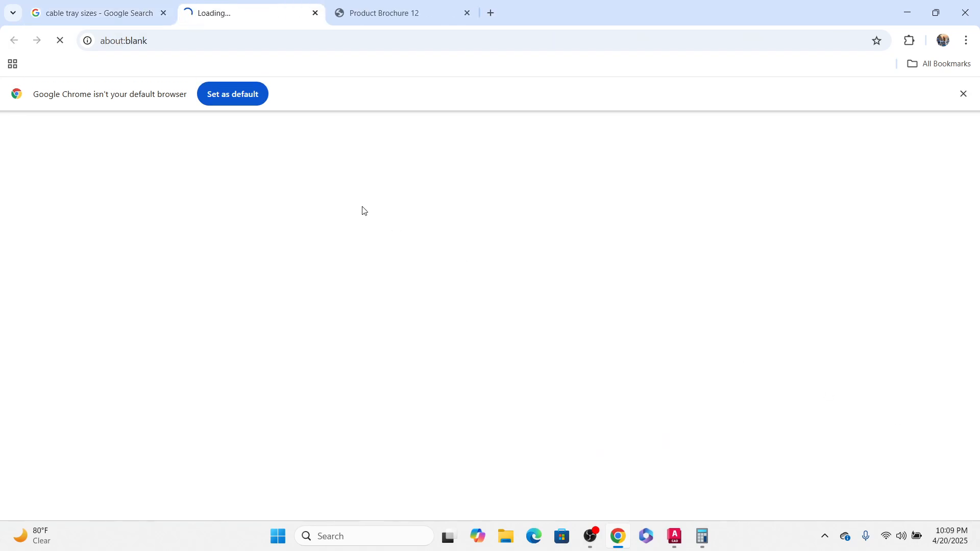
scroll(555, 276, "down", 2)
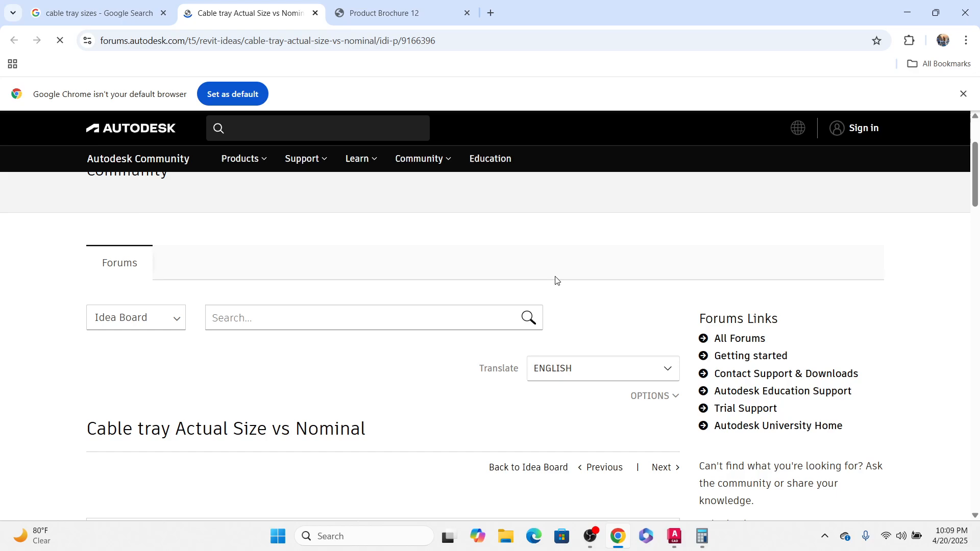
scroll(556, 280, "down", 10)
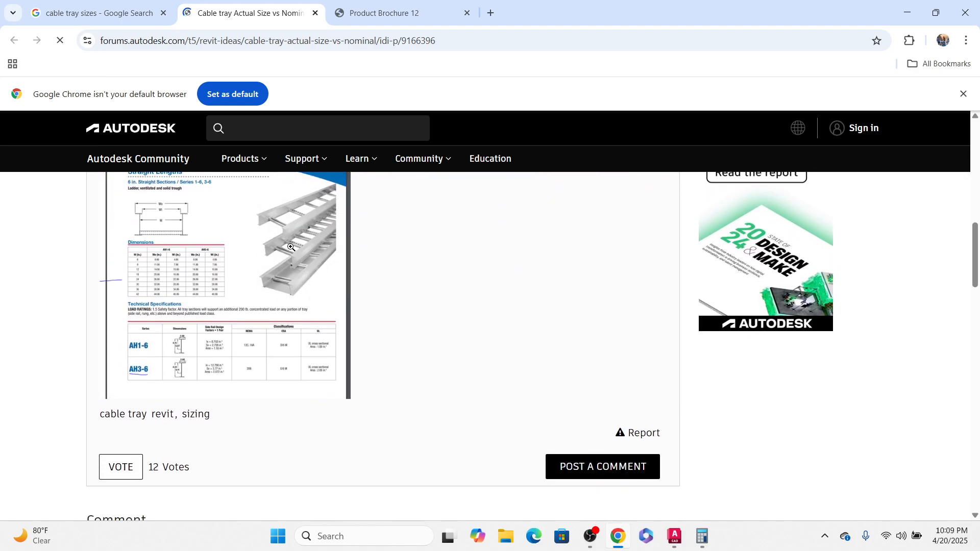
left_click(167, 271)
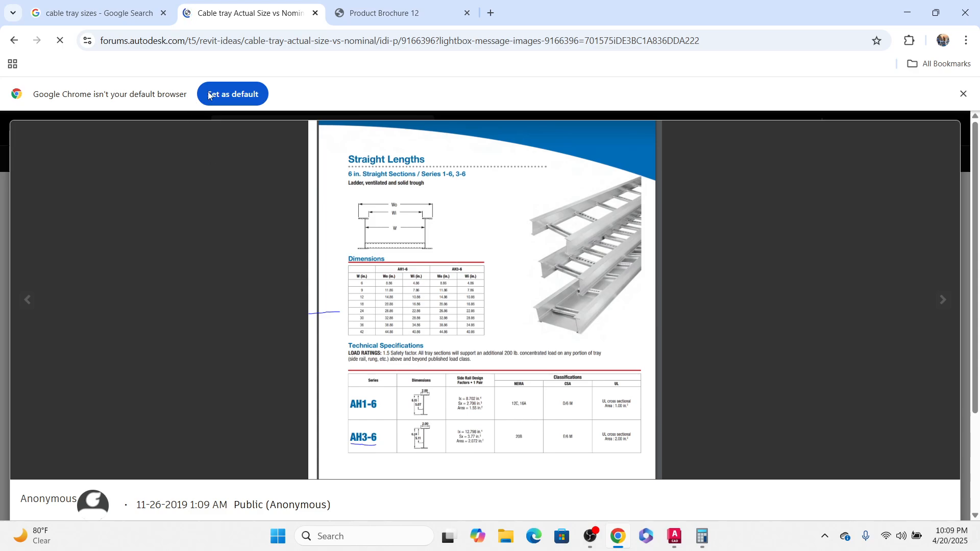
left_click(13, 38)
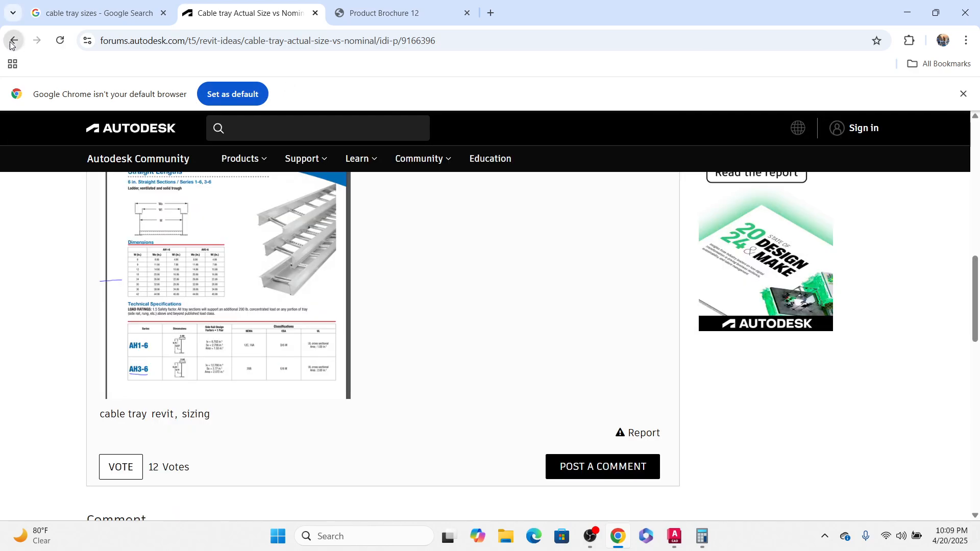
scroll(512, 276, "down", 15)
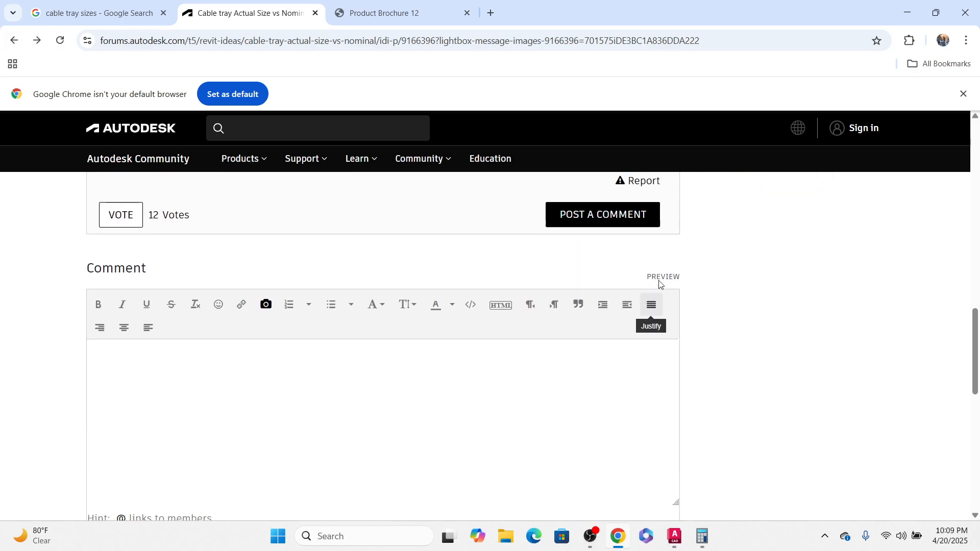
left_click(13, 43)
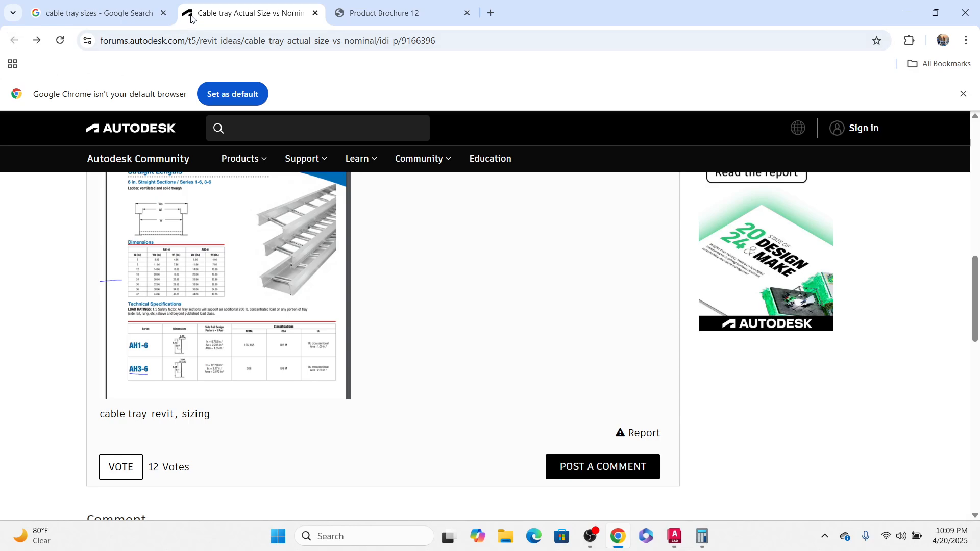
Step: Glance at the cable catalogue brochure tab, then return to browse more cable tray size images
left_click(388, 12)
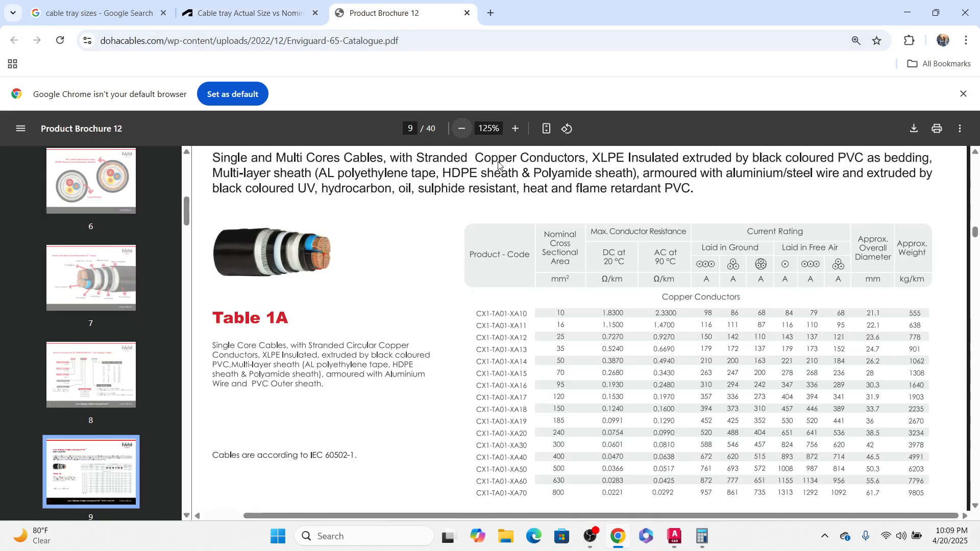
left_click(97, 12)
scroll(350, 310, "down", 3)
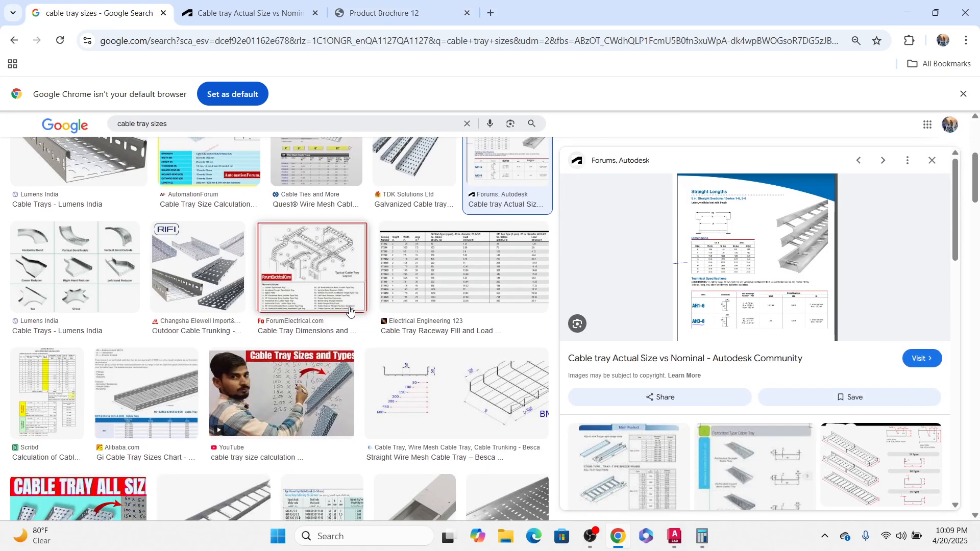
scroll(350, 310, "up", 5)
left_click(234, 293)
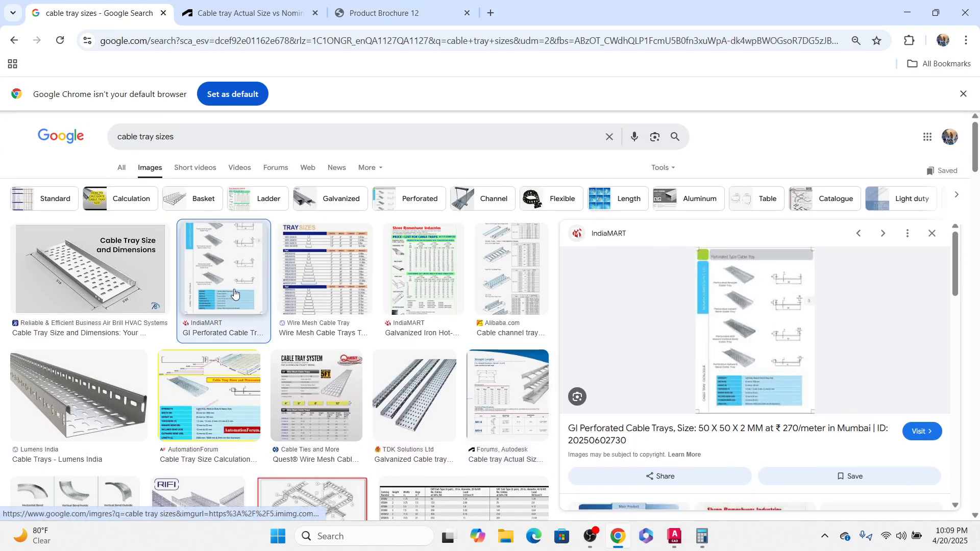
scroll(438, 328, "down", 5)
scroll(763, 415, "down", 3)
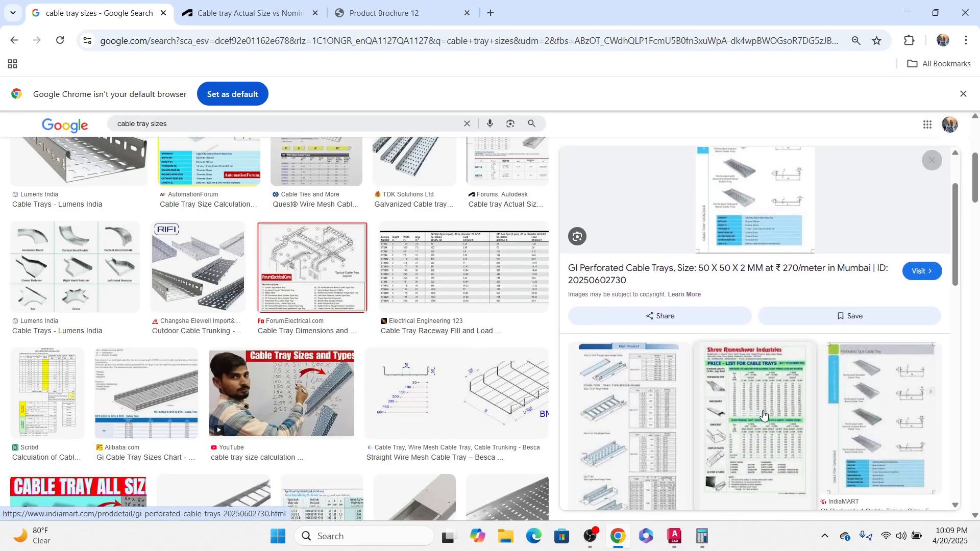
Step: Preview cable tray raceway fill, load and support span tables among the image results
left_click(472, 285)
scroll(768, 367, "down", 4)
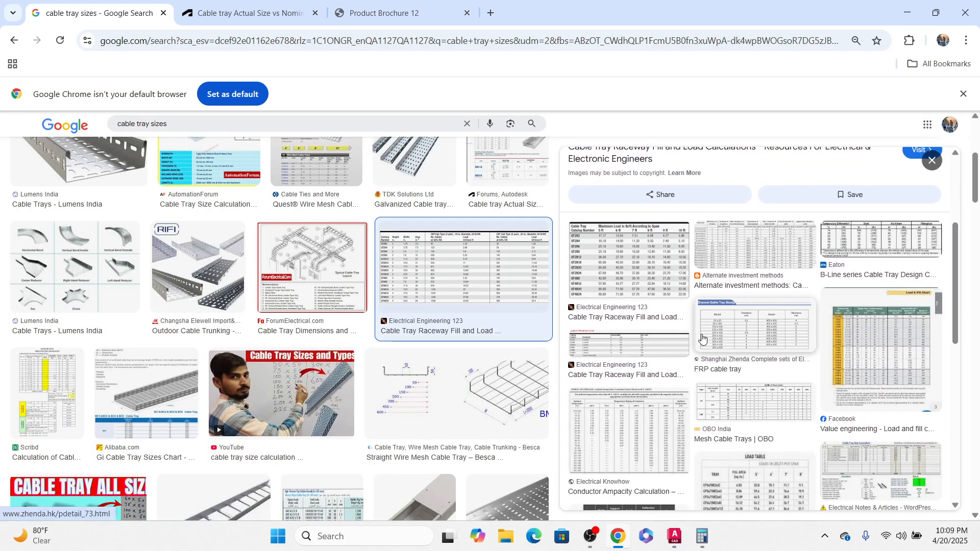
left_click(632, 290)
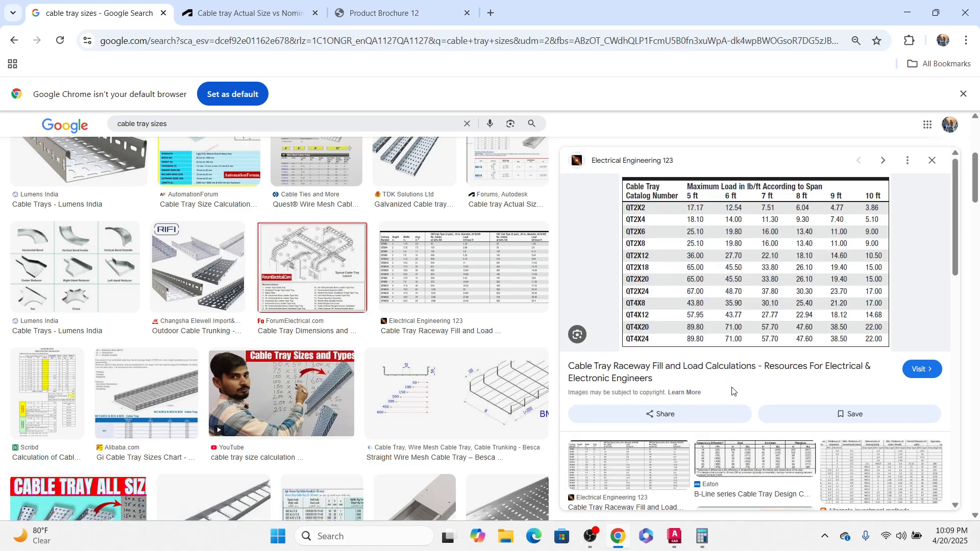
scroll(738, 368, "down", 3)
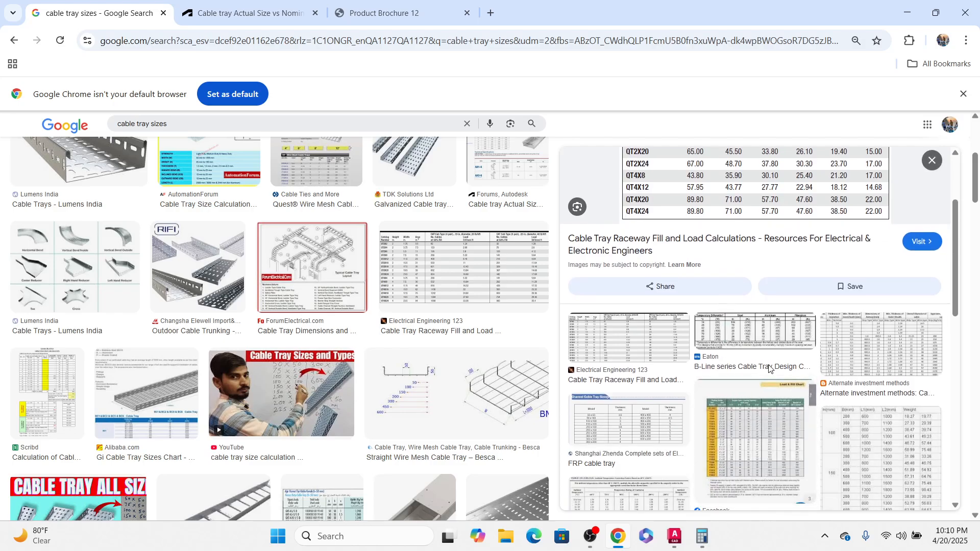
left_click(754, 328)
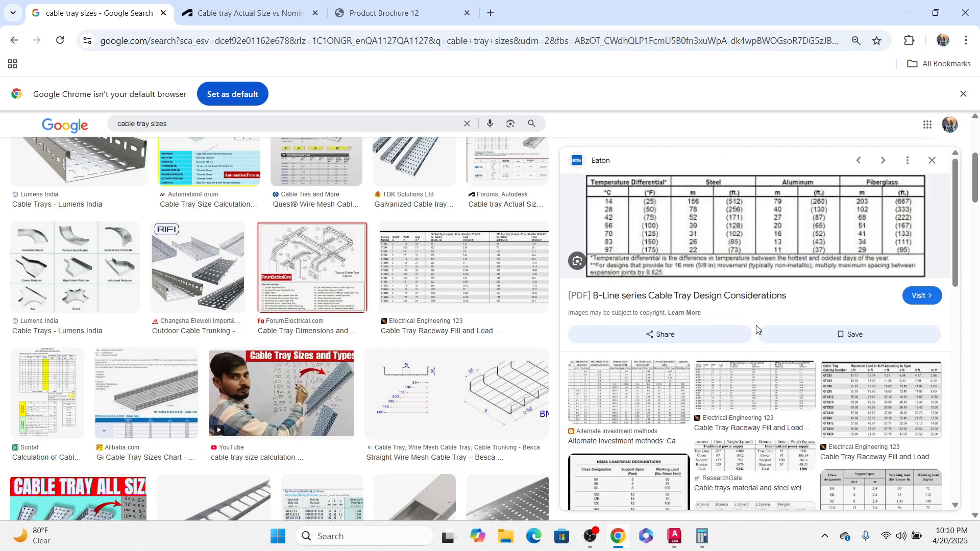
left_click(864, 484)
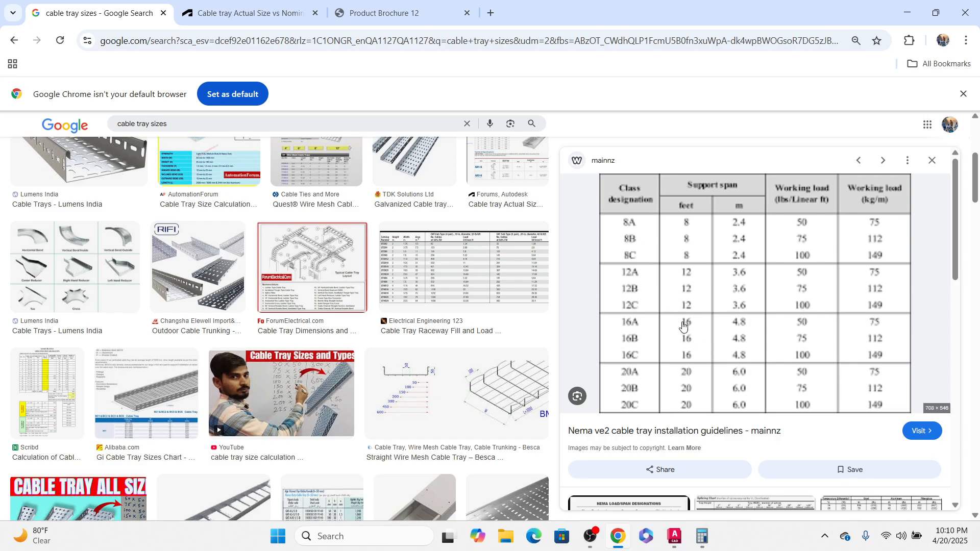
Step: Preview the NEMA load/span designations chart among the cable tray size image results
scroll(681, 357, "down", 3)
left_click(650, 369)
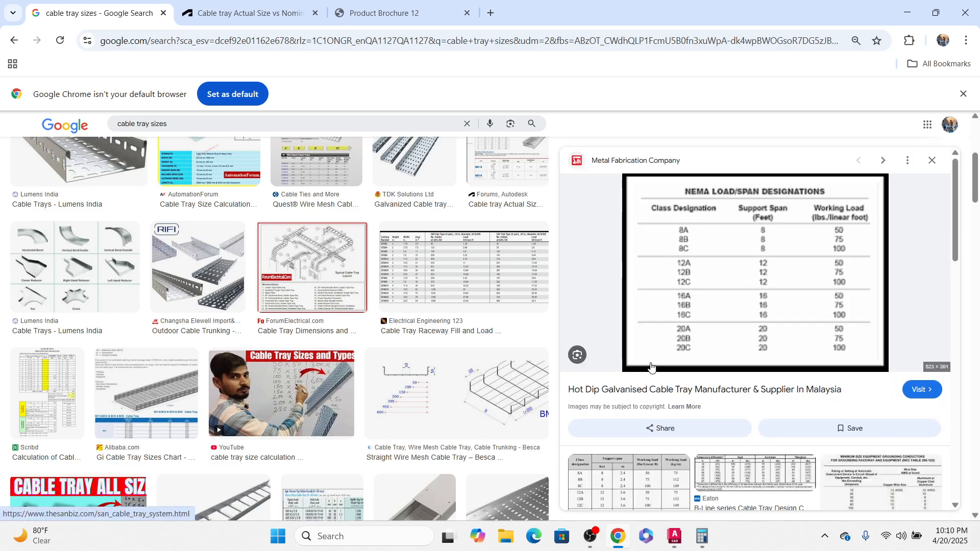
scroll(230, 334, "up", 3)
scroll(231, 334, "up", 2)
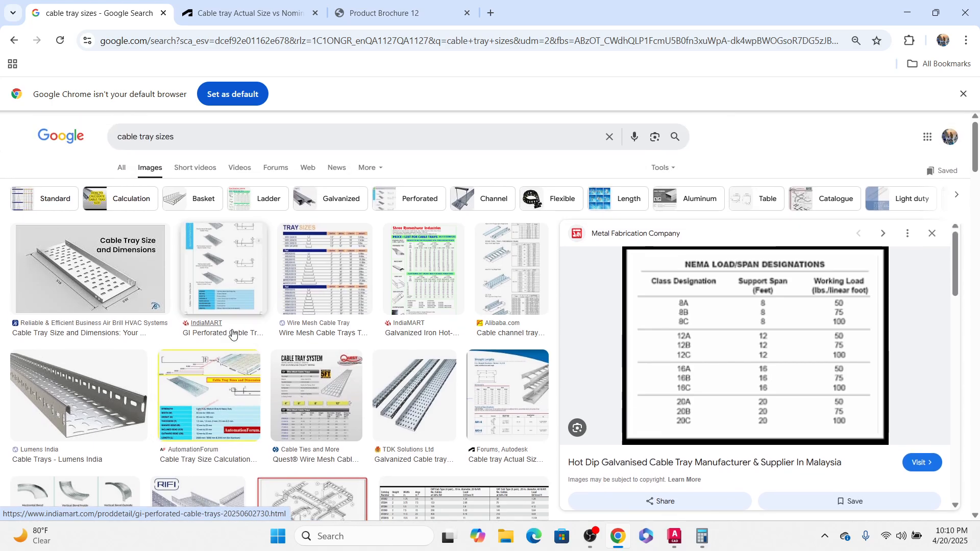
Step: Change the image search to gi cable tray sizes using the suggested query
left_click(189, 137)
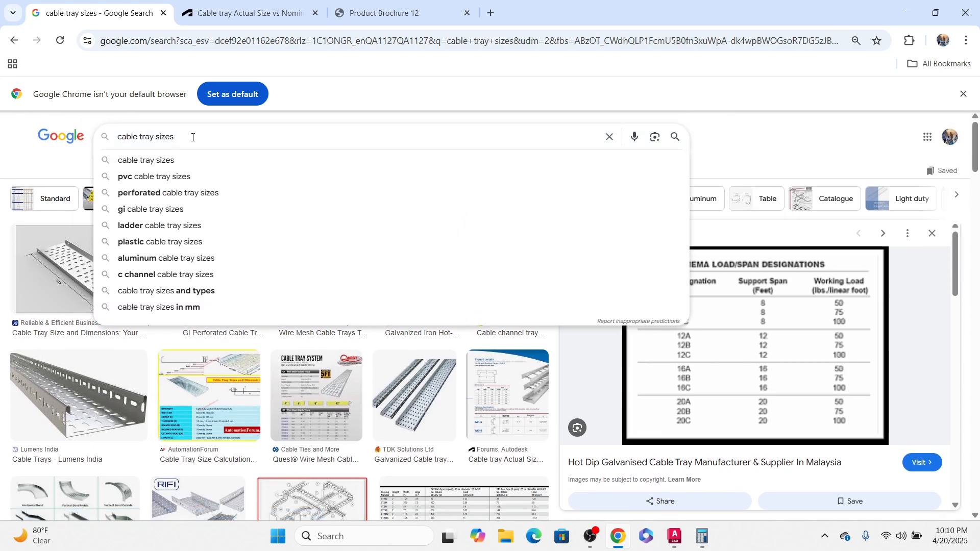
left_click(151, 210)
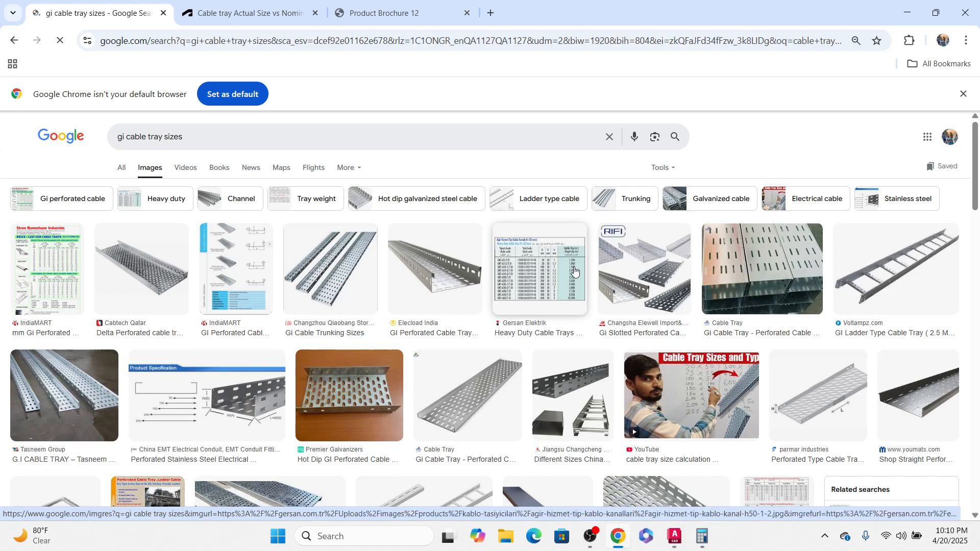
Step: Preview the heavy duty tray table, then open the Okorder channel hot dip galvanized cable tray page
left_click(552, 278)
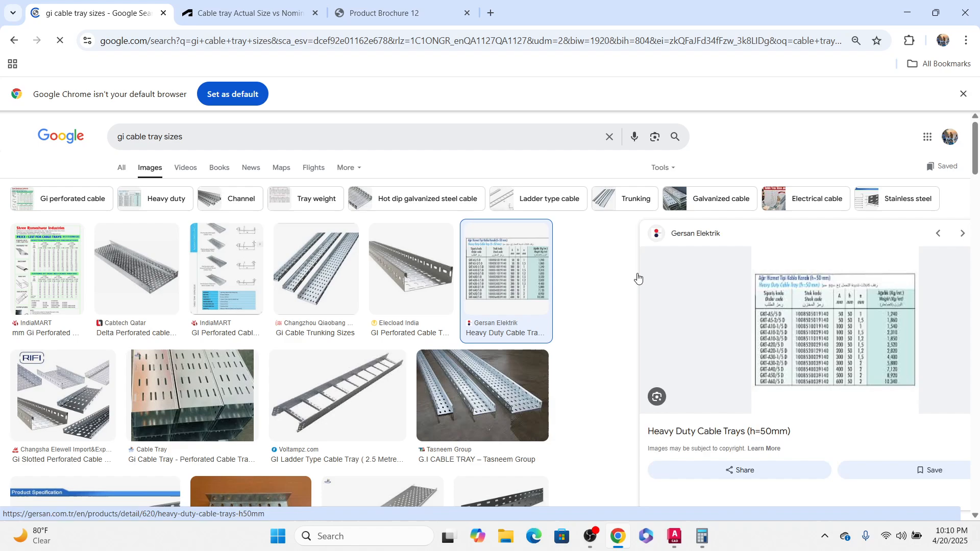
scroll(727, 353, "down", 5)
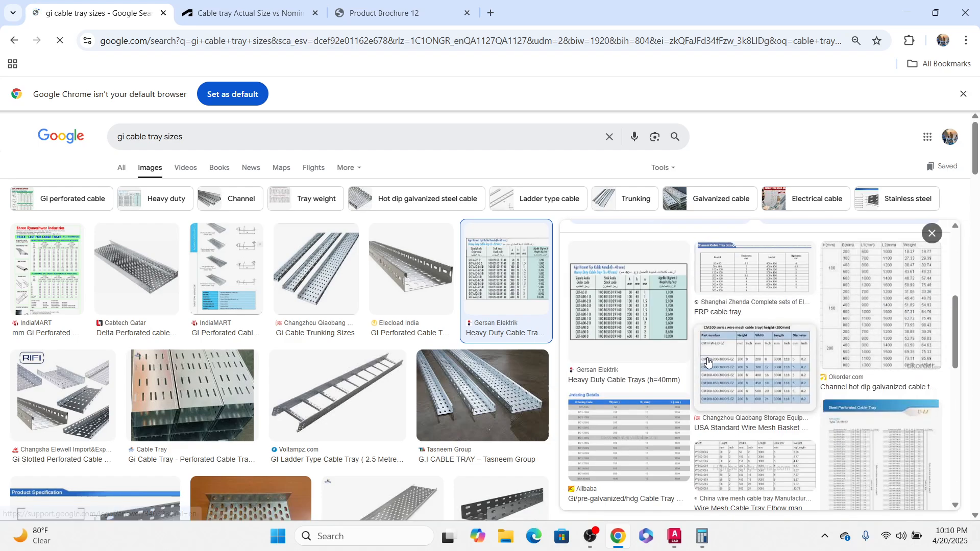
left_click(862, 312)
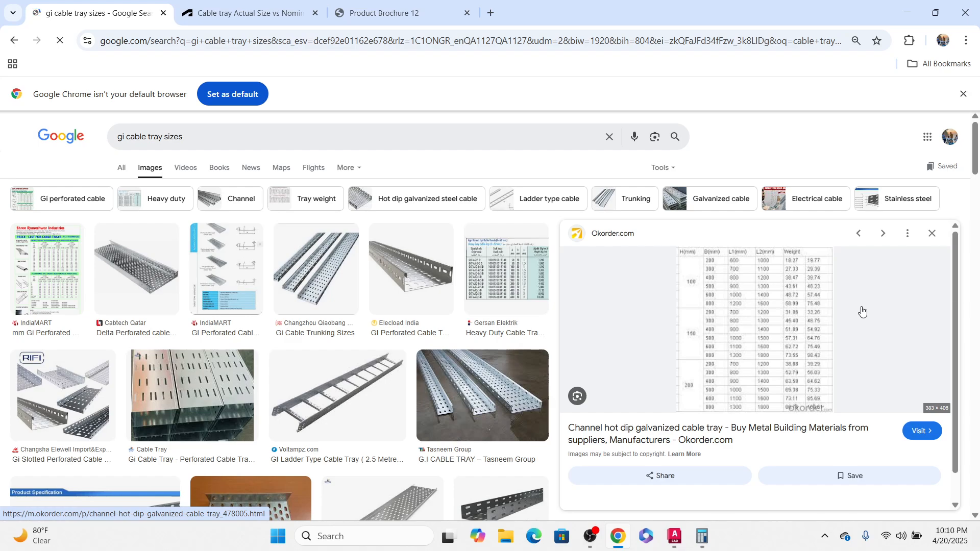
left_click(762, 364)
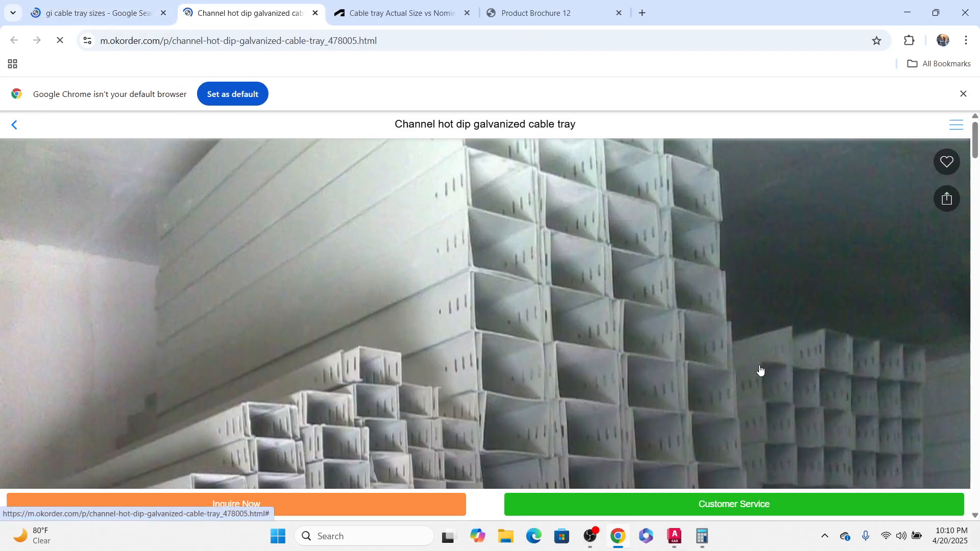
Step: Scroll through the Okorder size of perforated cable tray table to compare H and B dimensions
scroll(533, 335, "down", 10)
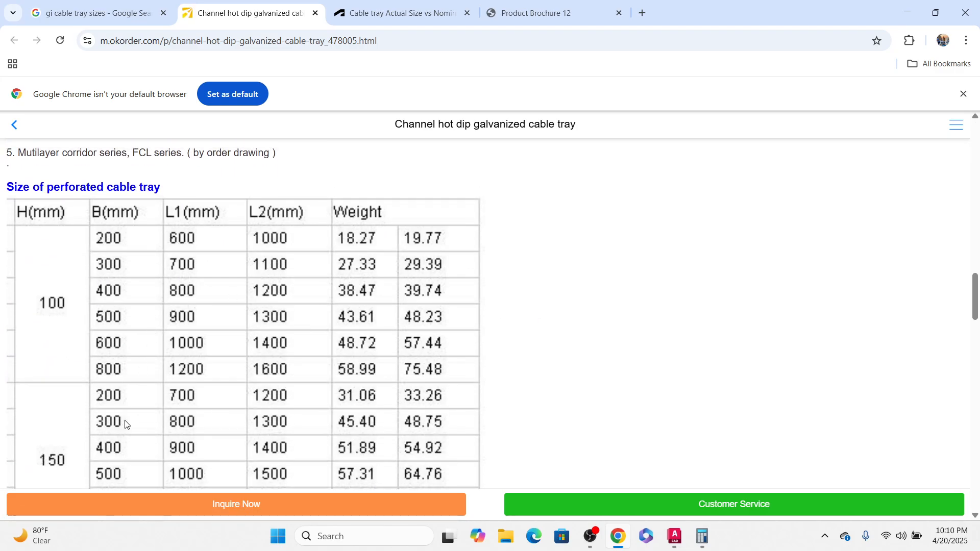
scroll(132, 421, "down", 4)
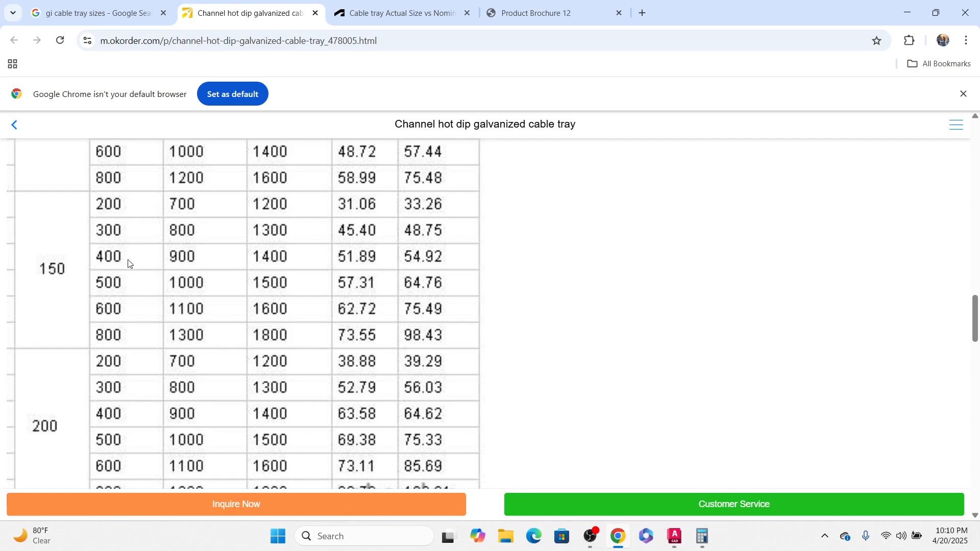
scroll(133, 280, "up", 5)
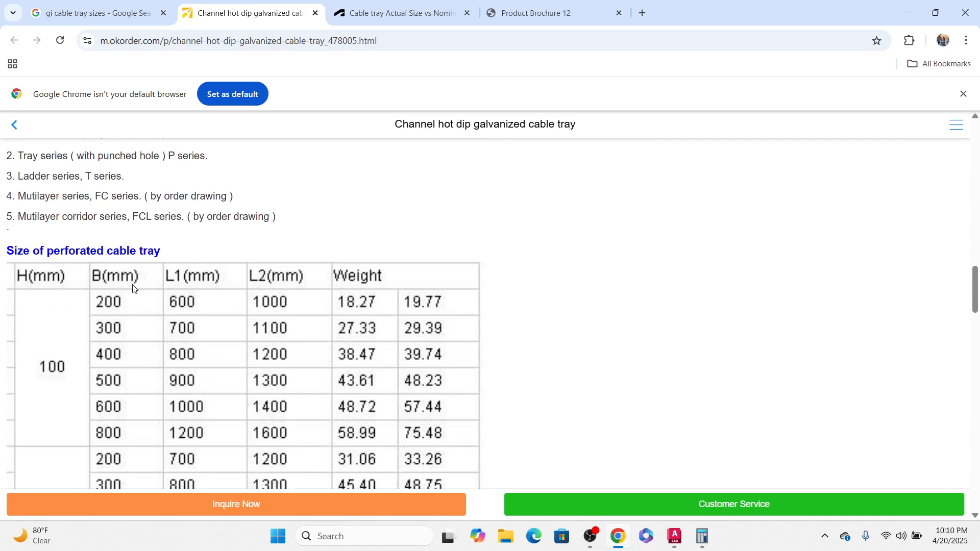
scroll(134, 290, "down", 6)
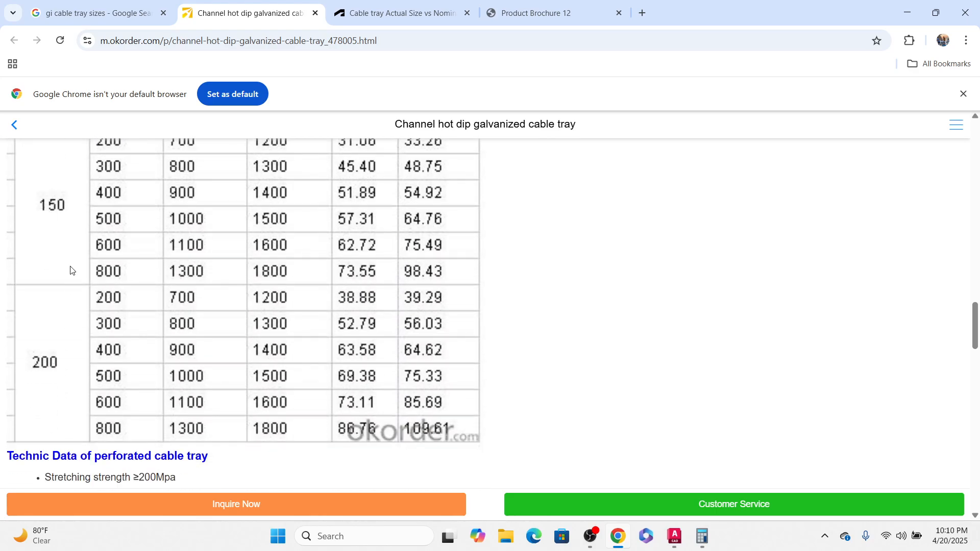
scroll(70, 270, "down", 5)
scroll(72, 273, "up", 10)
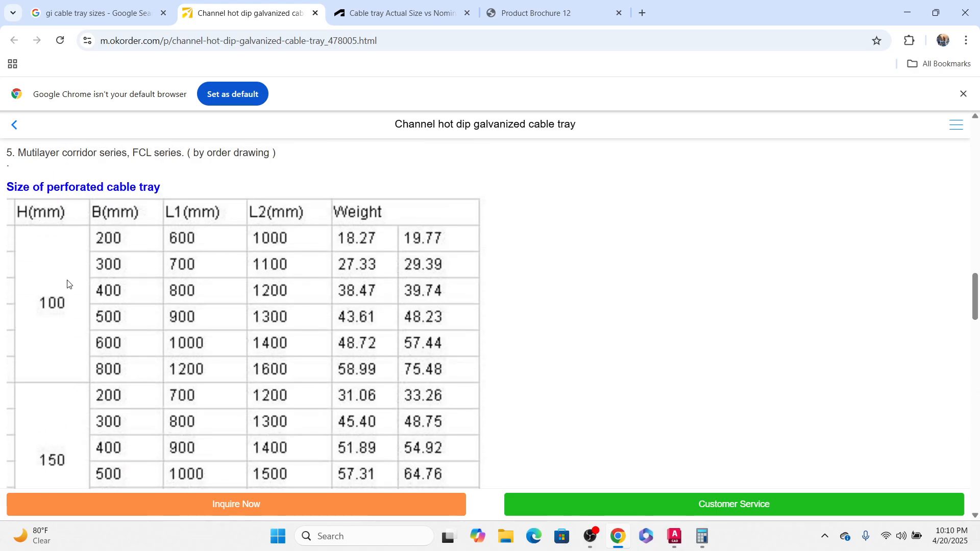
scroll(68, 284, "down", 1)
scroll(68, 228, "up", 3)
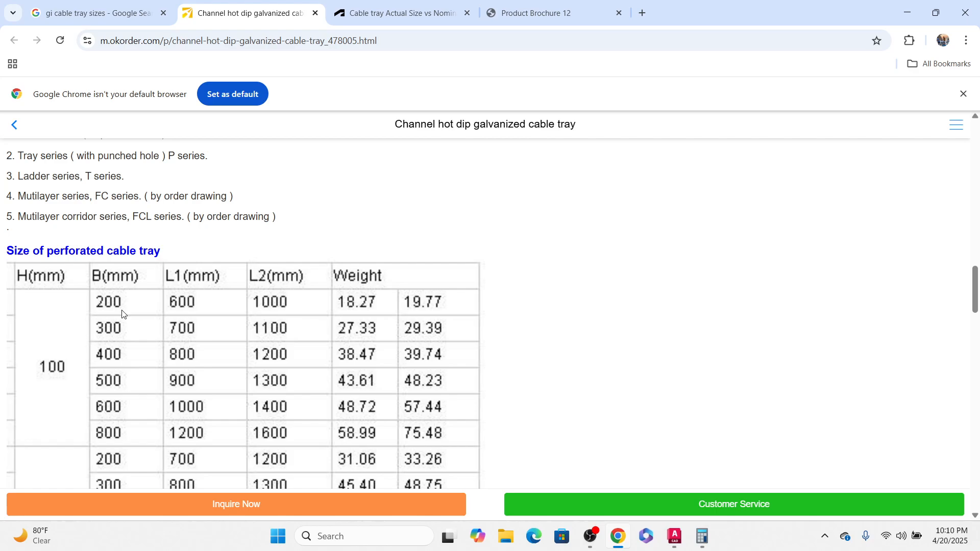
scroll(247, 319, "up", 5)
scroll(251, 319, "down", 4)
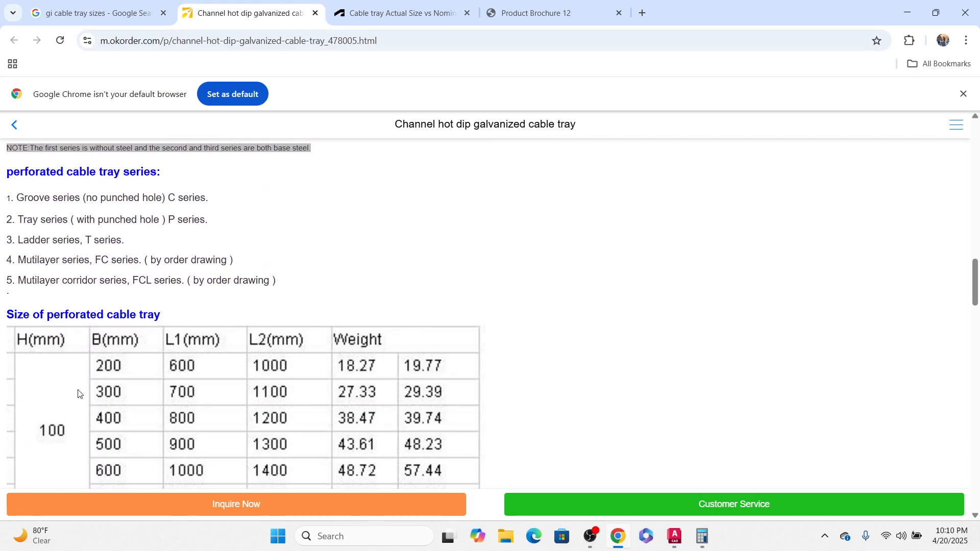
scroll(124, 388, "down", 3)
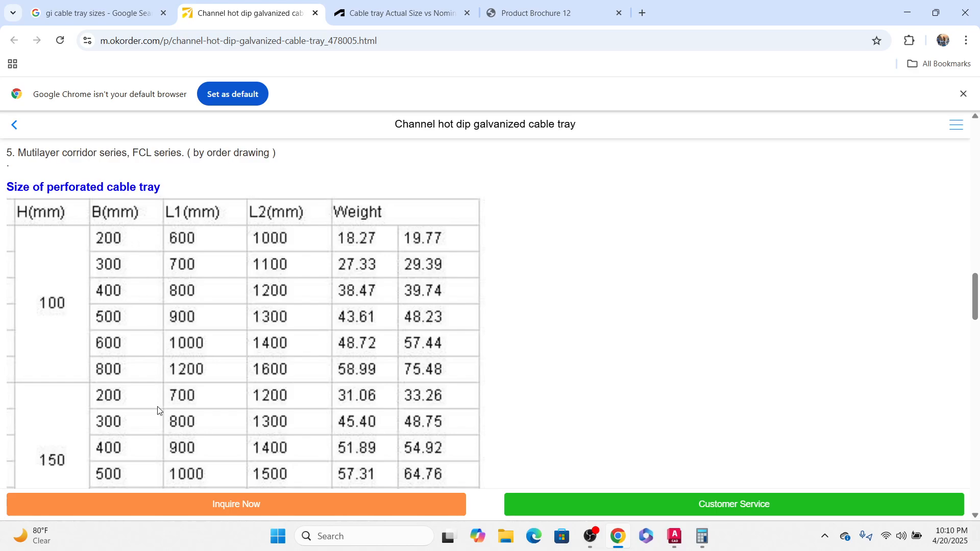
scroll(146, 370, "down", 1)
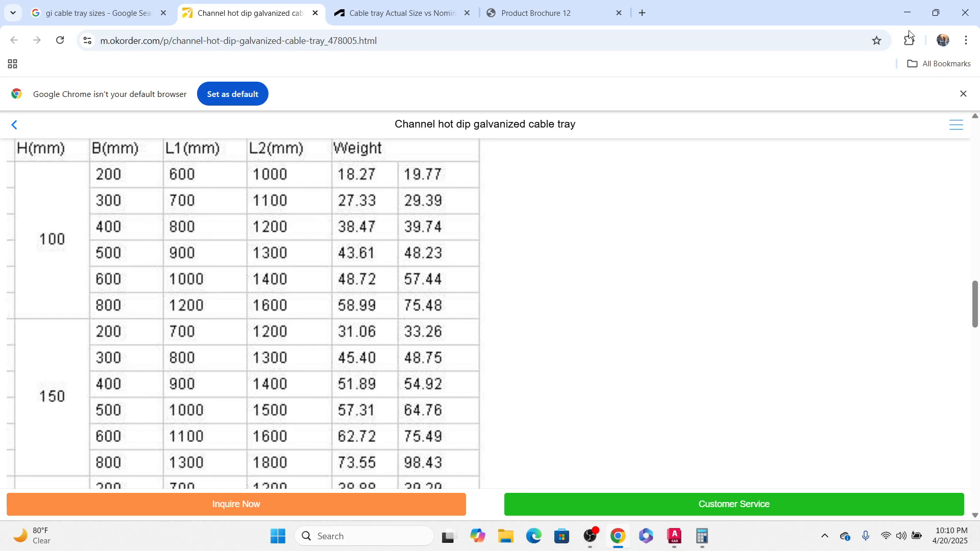
Step: Return to the drawing and copy the 450 x 100 tray sketch with its cables and labels to the right
left_click(906, 12)
middle_click_drag(482, 350, 480, 269)
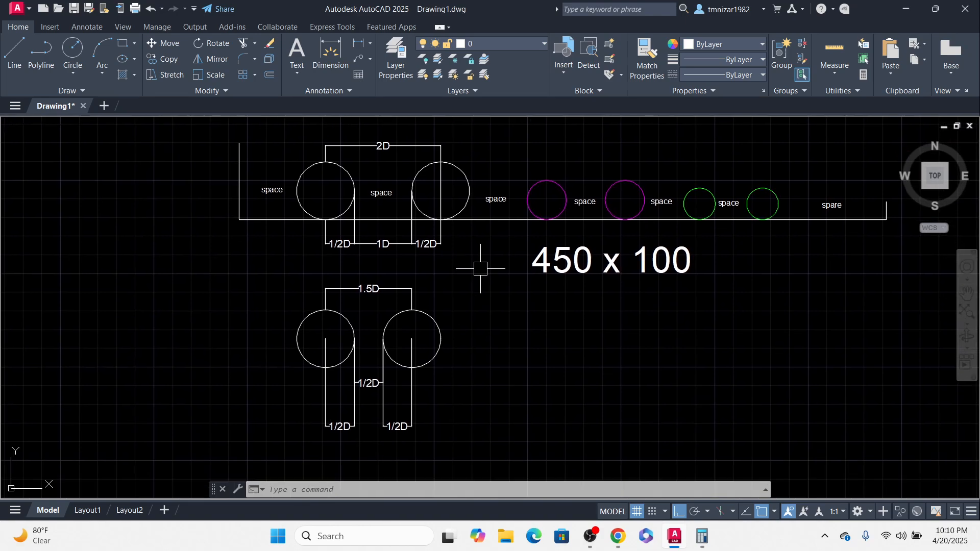
scroll(450, 326, "down", 4)
scroll(459, 222, "up", 2)
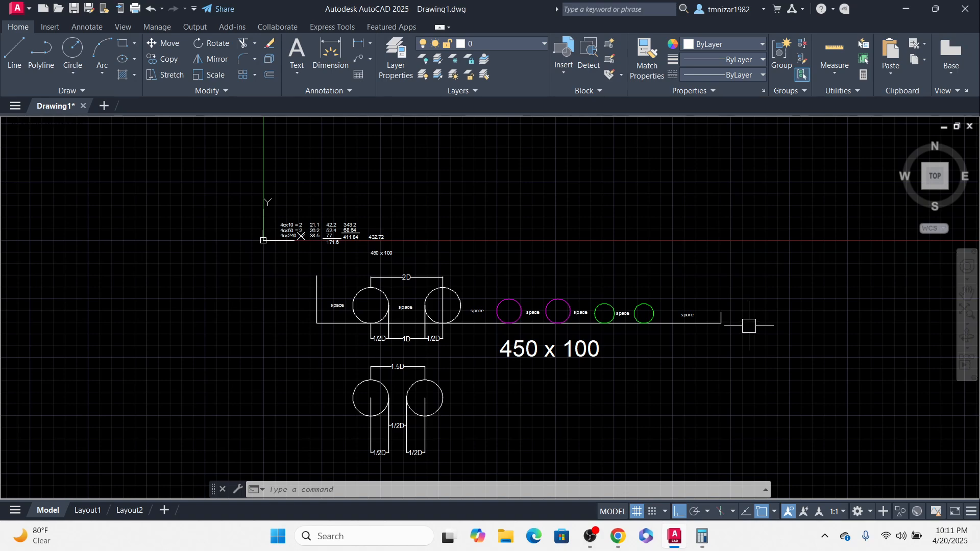
middle_click_drag(735, 332, 686, 313)
left_click(724, 267)
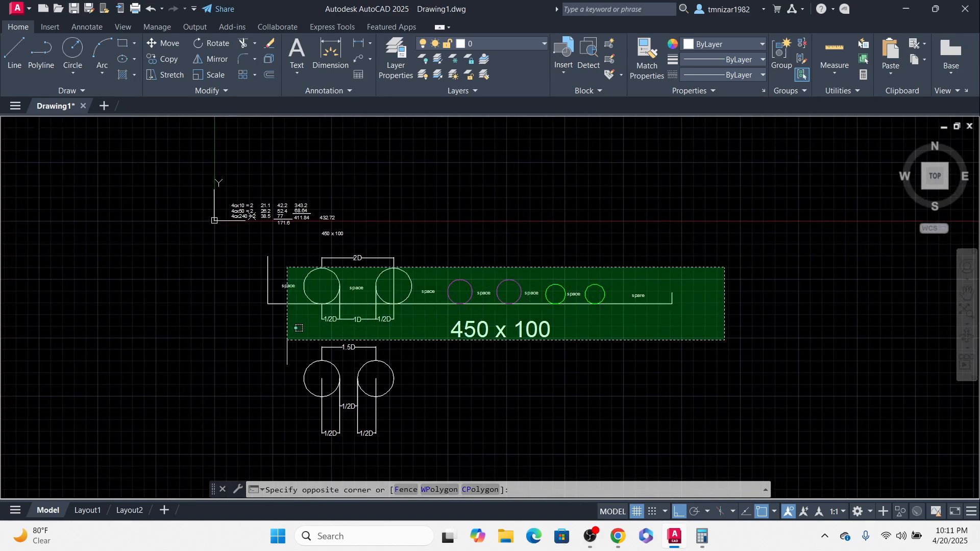
left_click(237, 328)
middle_click_drag(570, 341, 518, 350)
type("c")
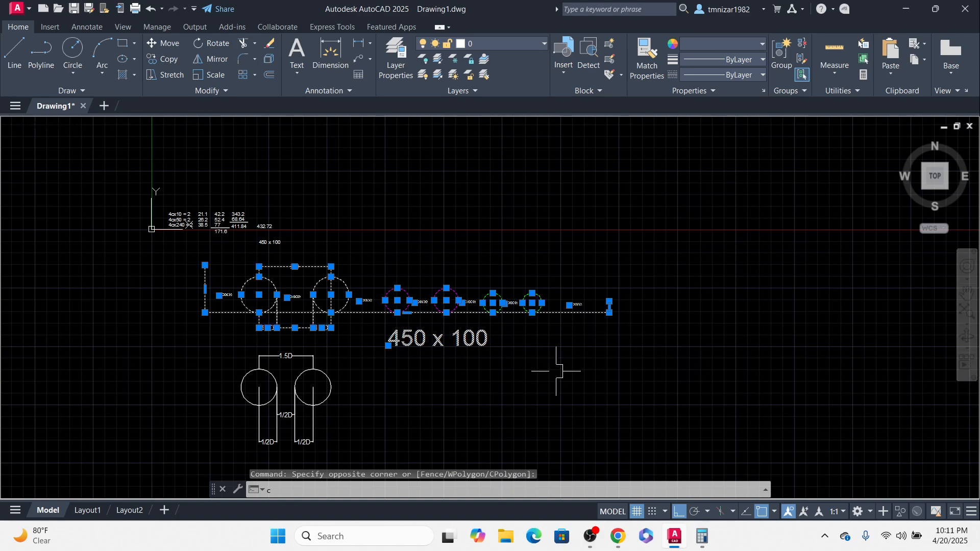
key("Return")
left_click(556, 367)
scroll(526, 363, "down", 3)
left_click(712, 339)
key("Escape")
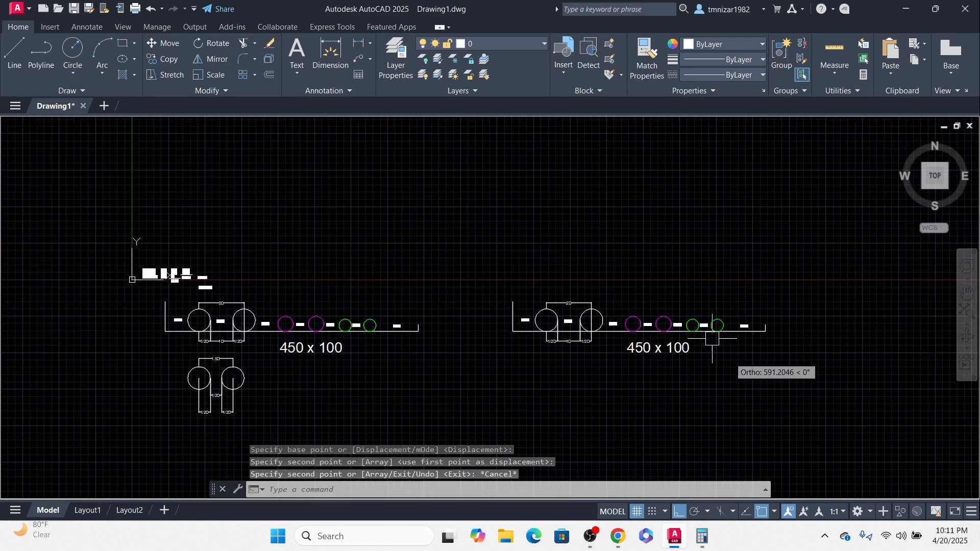
Step: Erase the two green cable circles from the copied tray
scroll(710, 319, "up", 4)
left_click(750, 309)
left_click(666, 364)
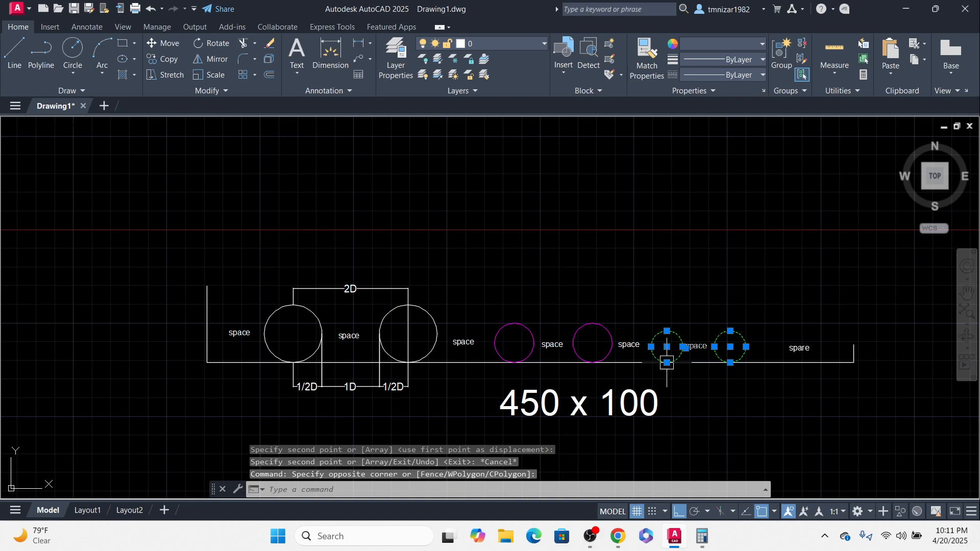
type("e")
key("Return")
left_click(874, 311)
key("Escape")
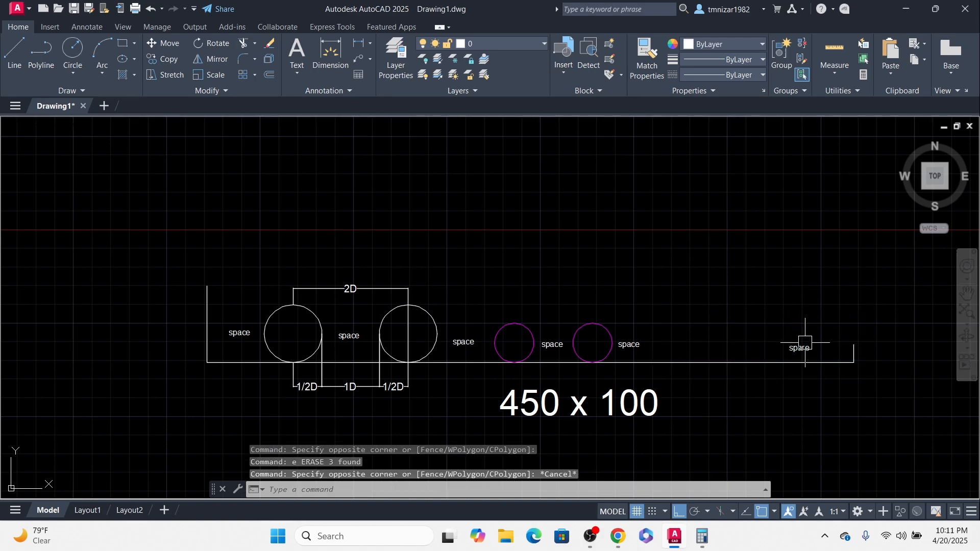
Step: Erase the spare label from the copied tray
left_click(803, 346)
type("e")
key("Return")
Step: Stretch the copied tray's right wall leftward to shorten the tray
left_click(869, 320)
left_click(805, 385)
type("s")
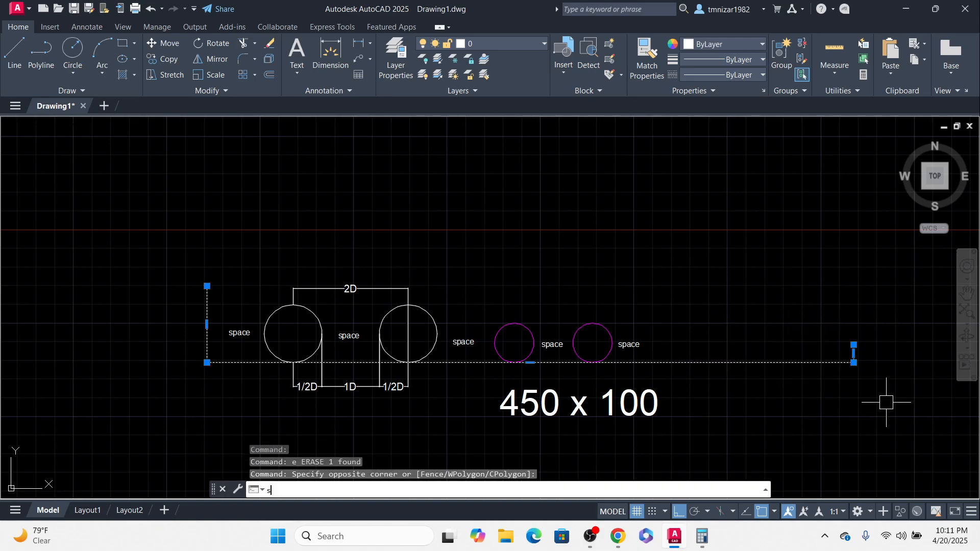
key("Return")
left_click(886, 402)
left_click(751, 403)
key("Escape")
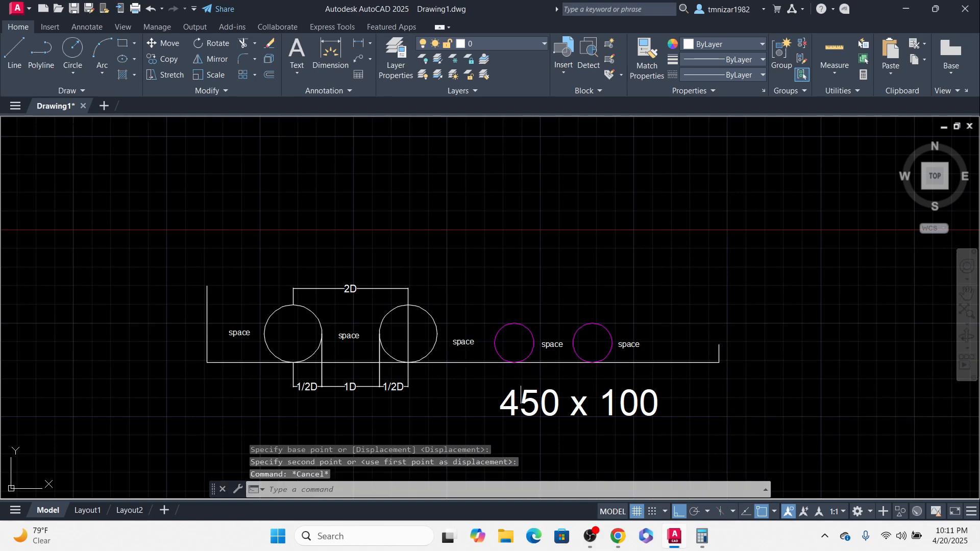
Step: Add a linear dimension for the shortened tray's bottom width, placing it above the tray
middle_click_drag(521, 395, 526, 399)
type("dli")
key("Return")
key("Return")
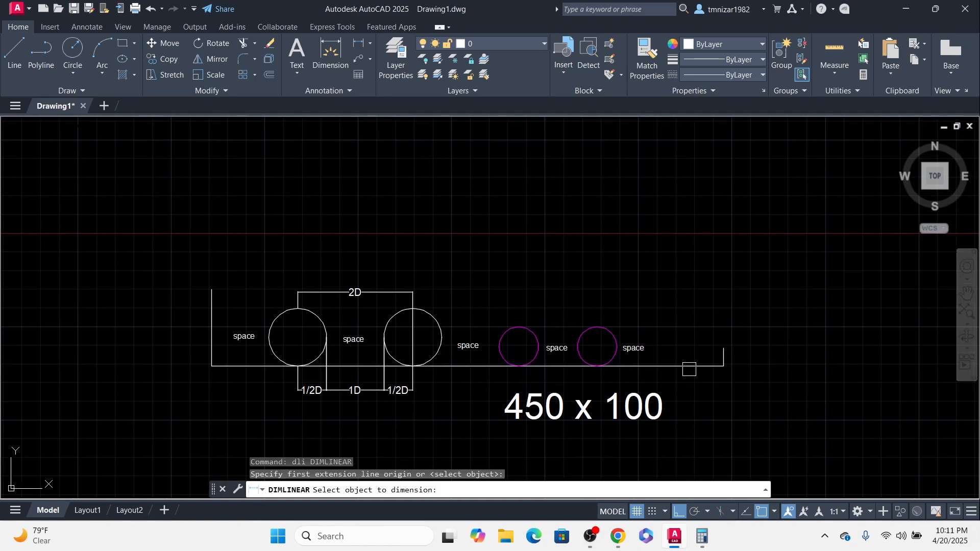
left_click(689, 366)
left_click(656, 260)
key("Escape")
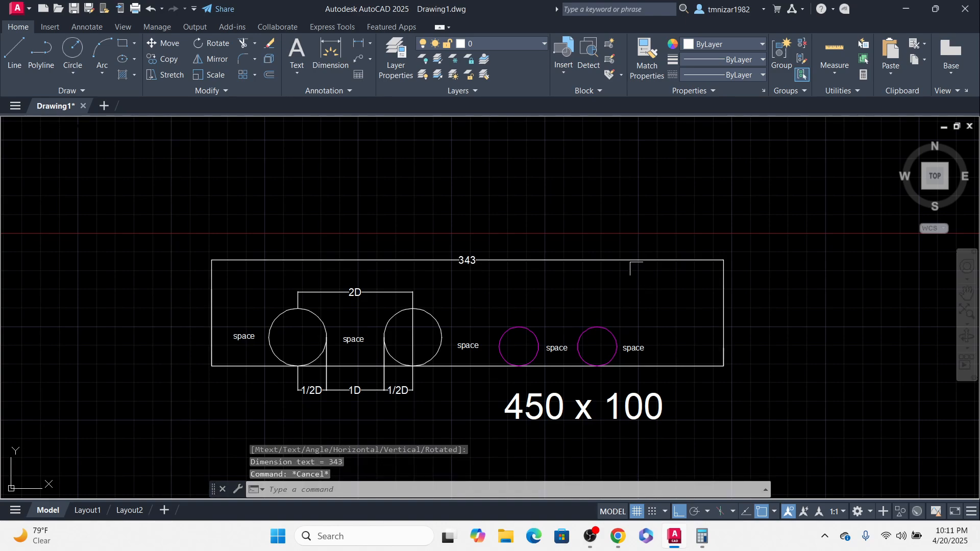
left_click(759, 195)
left_click(705, 390)
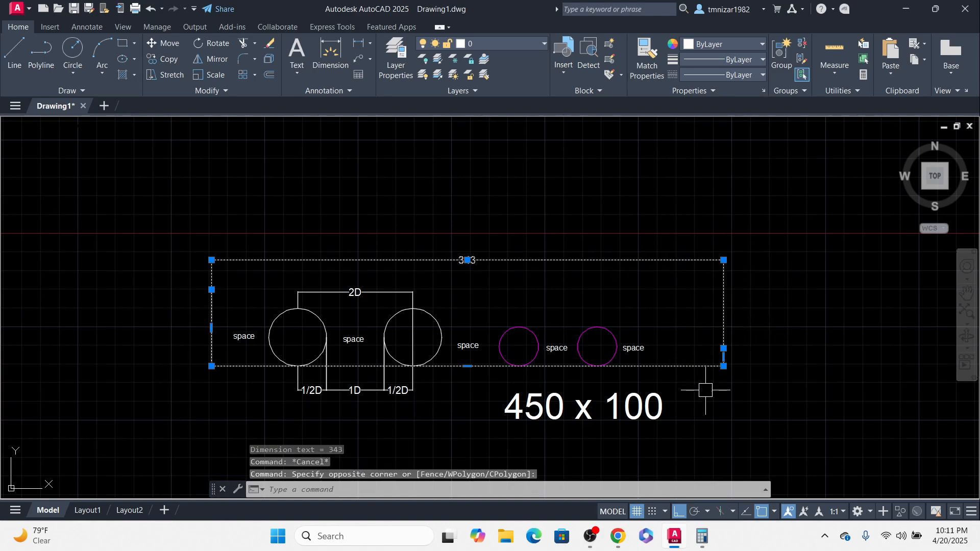
key("Escape")
Step: Dimension the distance from the tray's left wall to the last magenta cable, placing it below the tray
scroll(625, 359, "up", 2)
middle_click_drag(589, 320, 721, 274)
scroll(721, 275, "down", 2)
key("Escape")
middle_click_drag(716, 319, 692, 336)
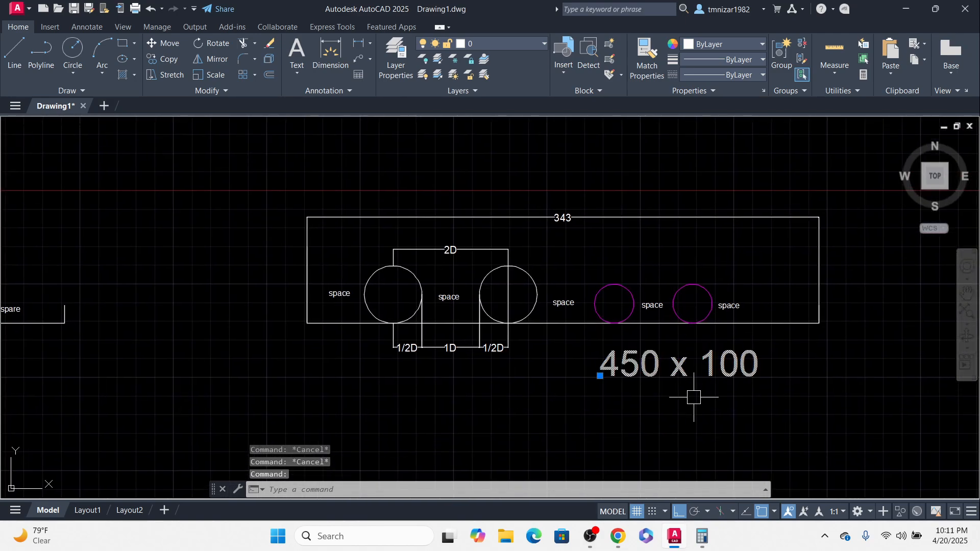
type("dli")
key("Return")
left_click(715, 308)
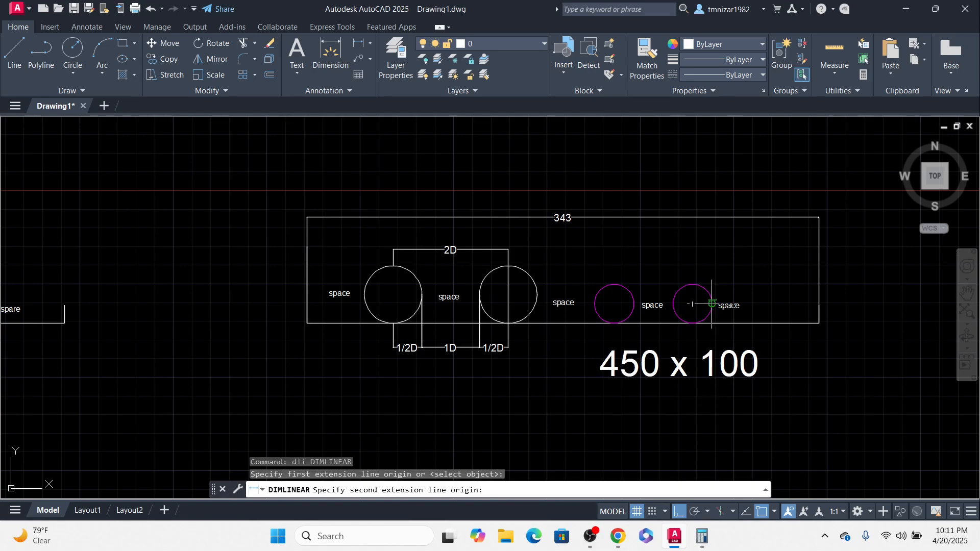
left_click(318, 302)
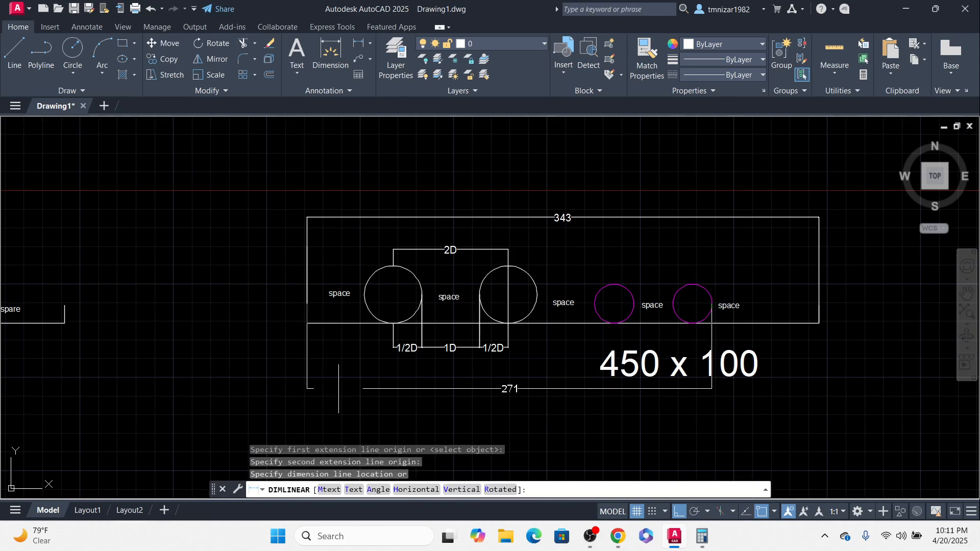
left_click(339, 415)
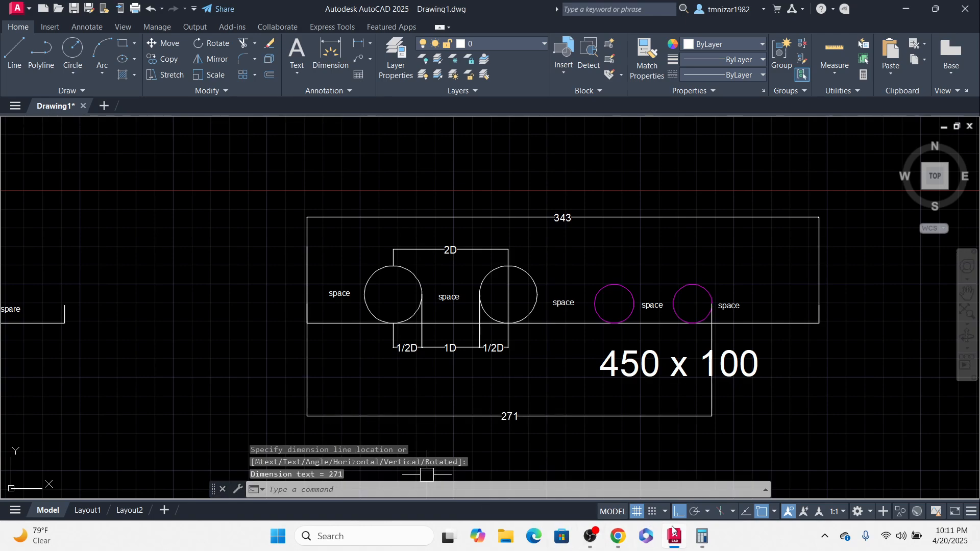
Step: Switch to Calculator and compute 271 × 0.2, then add 271 to the result
left_click(702, 536)
key("Escape")
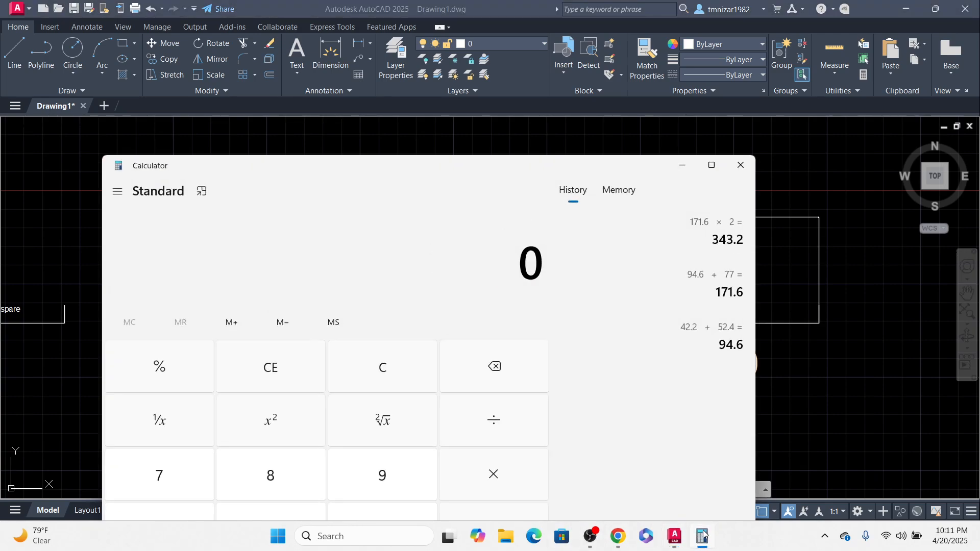
type("271 × 0.2")
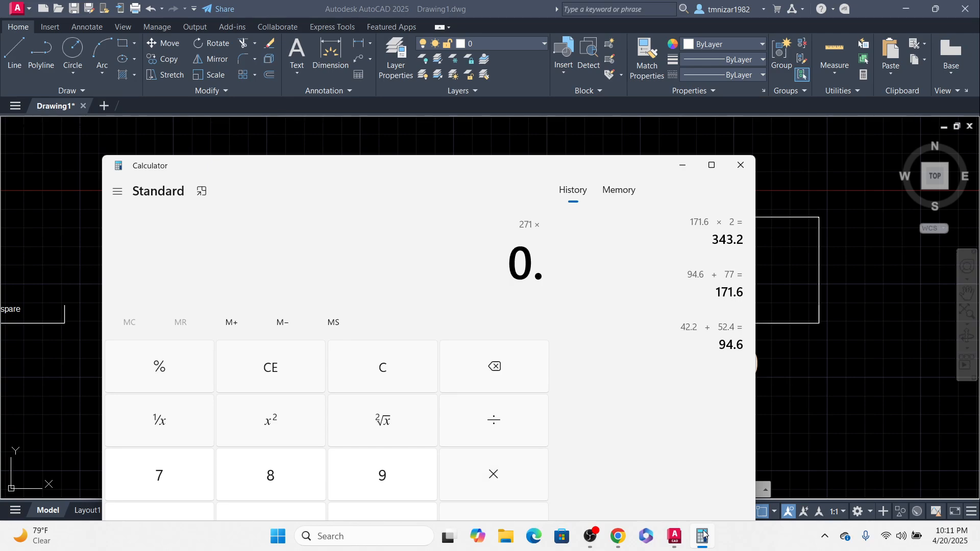
key("Return")
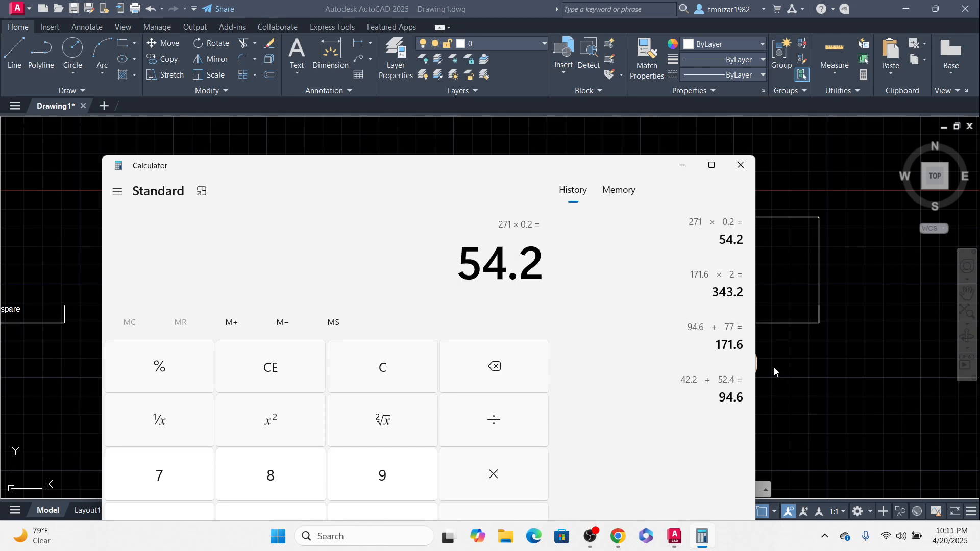
type("271+")
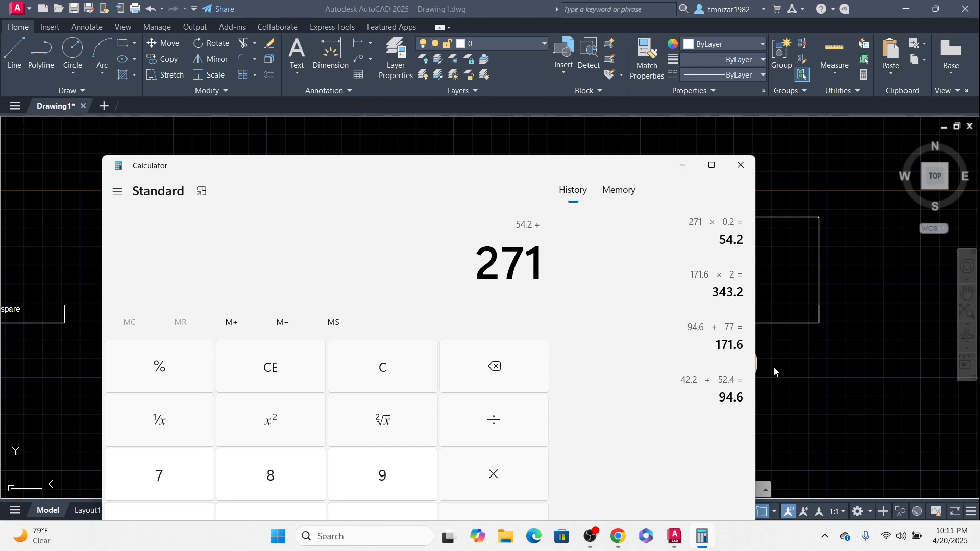
left_click(682, 165)
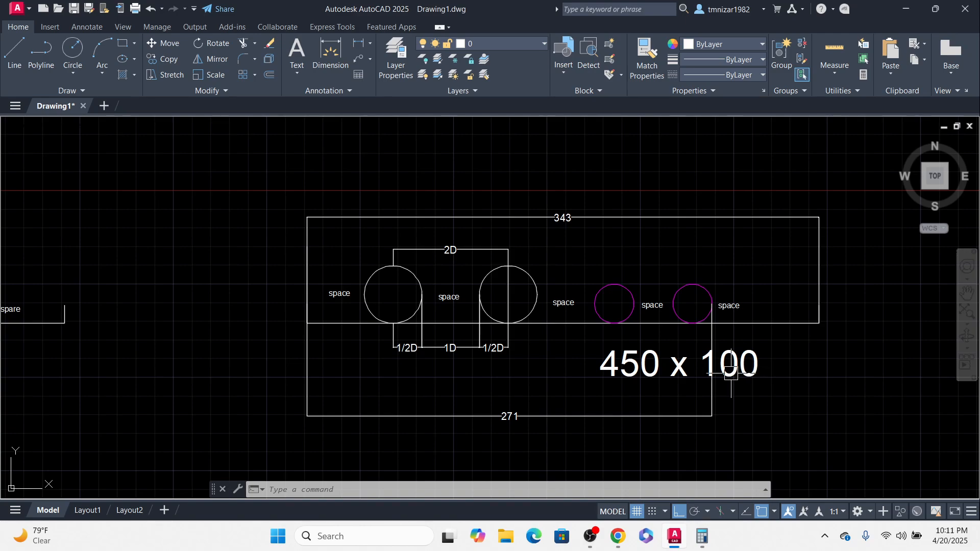
Step: Check the standard perforated cable tray widths and heights listed in the browser's size table
left_click(702, 536)
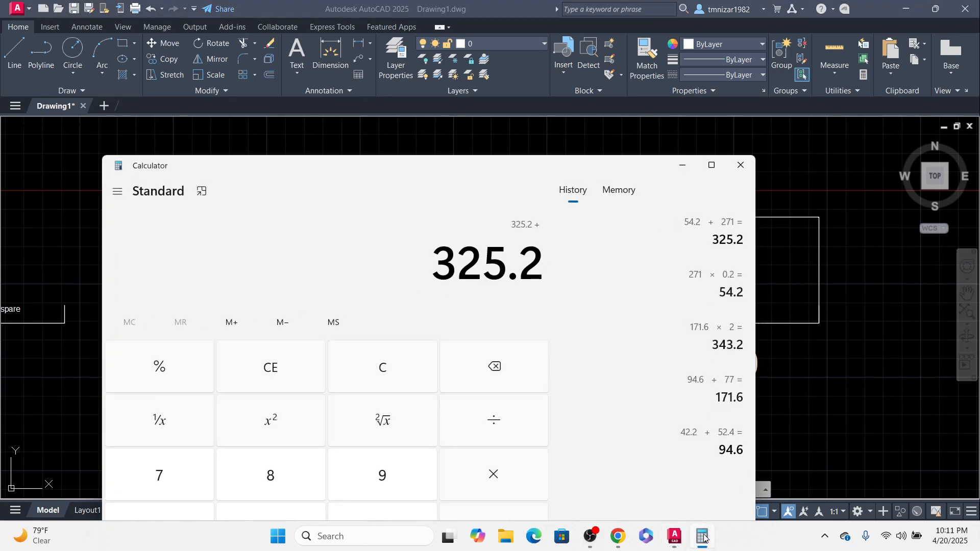
left_click(703, 536)
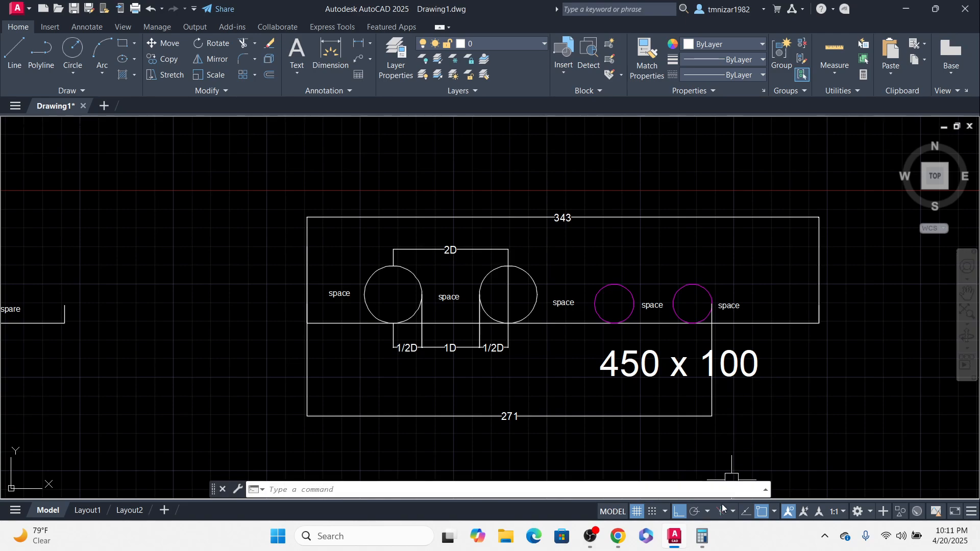
left_click(619, 536)
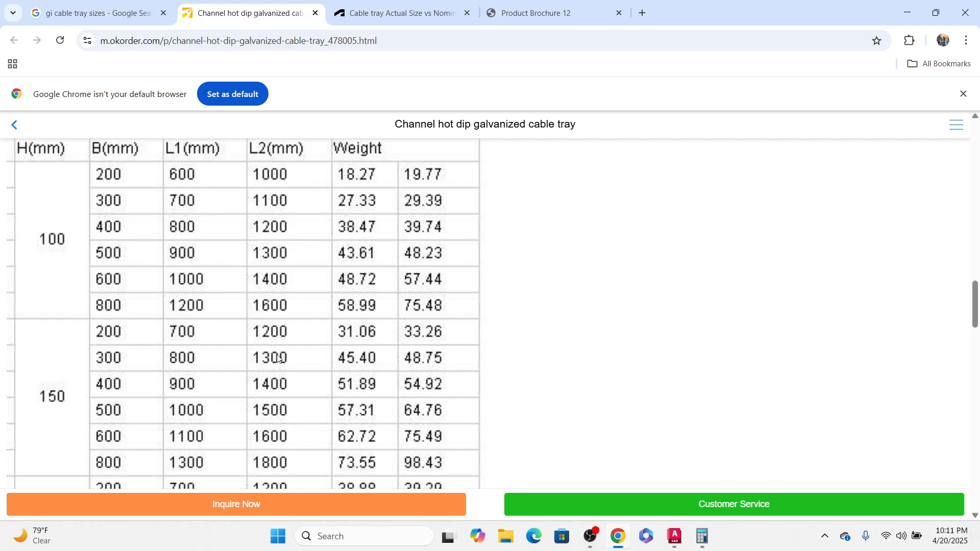
scroll(276, 359, "up", 2)
scroll(127, 337, "down", 1)
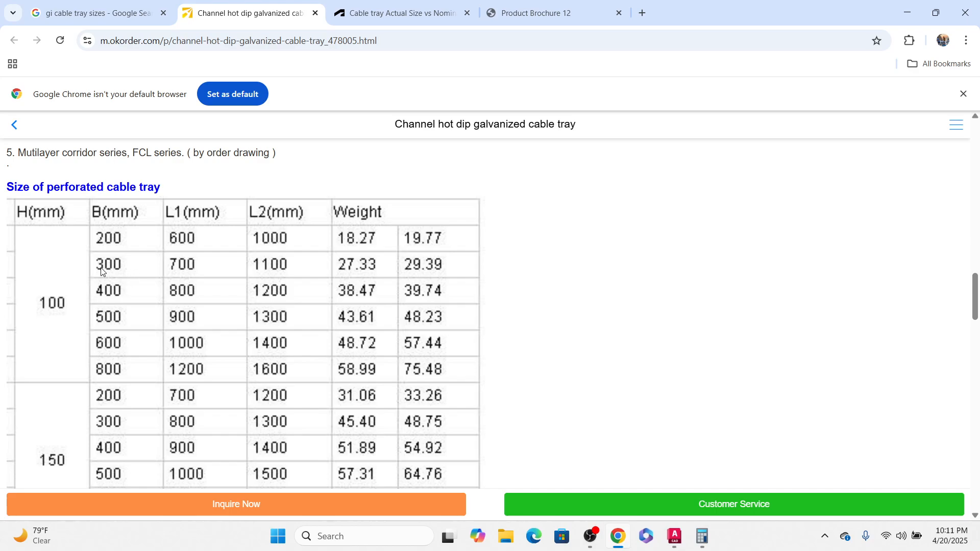
left_click(908, 13)
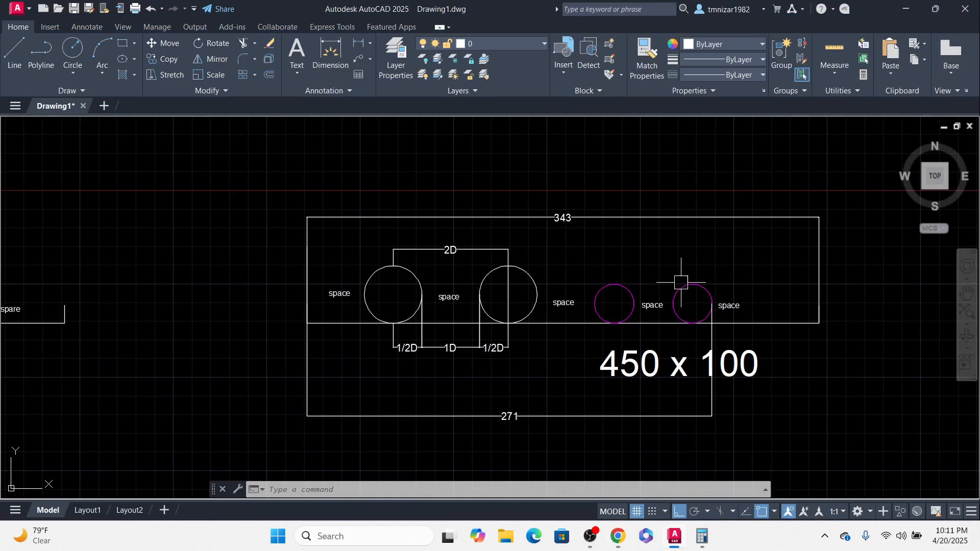
Step: Edit the copied tray's size label so it reads 300 x 100
scroll(695, 319, "up", 2)
scroll(696, 300, "down", 4)
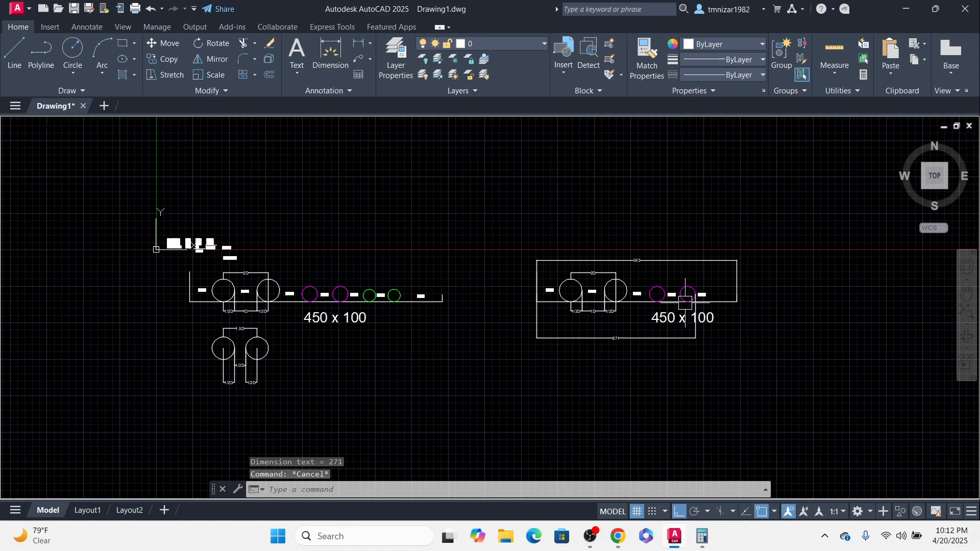
scroll(655, 324, "up", 1)
double_click(661, 317)
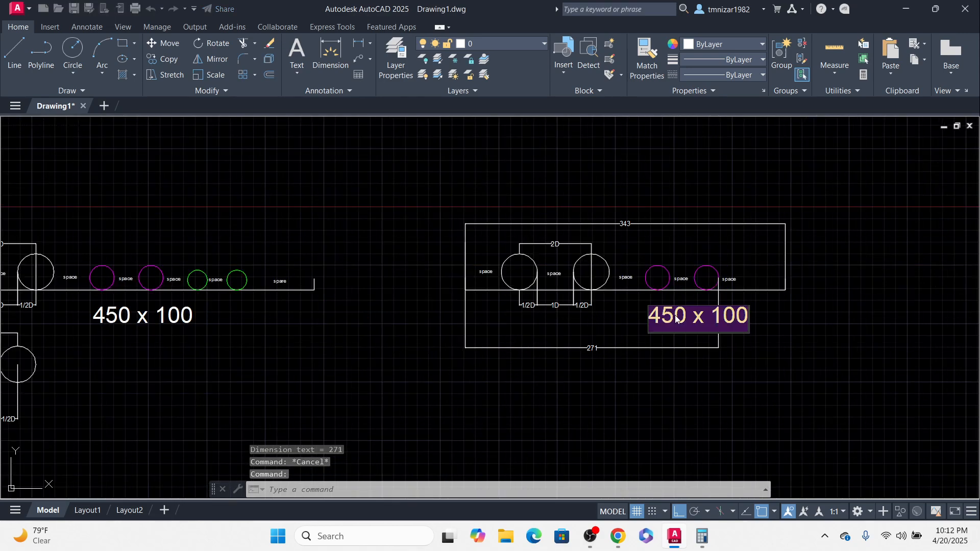
left_click_drag(666, 313, 627, 322)
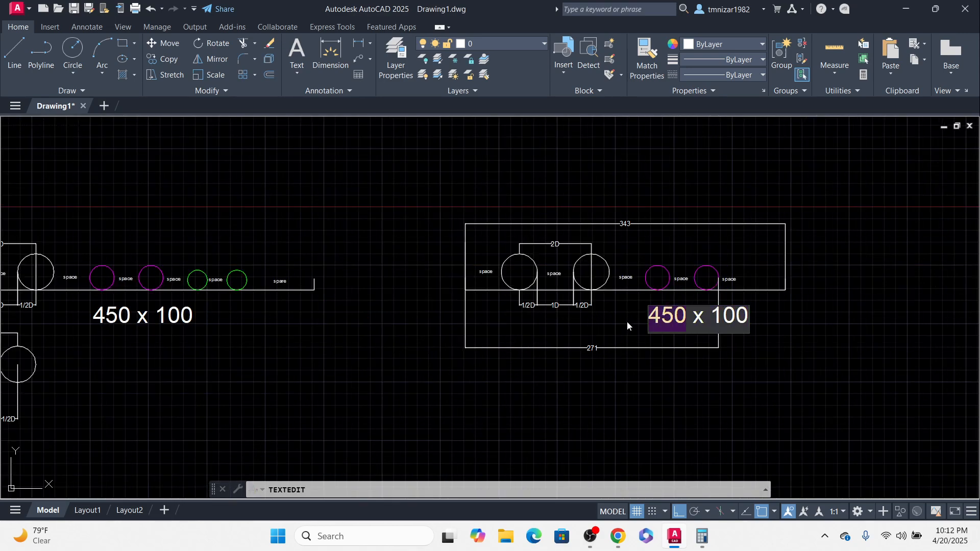
type("300")
left_click(691, 352)
scroll(735, 352, "down", 6)
key("Escape")
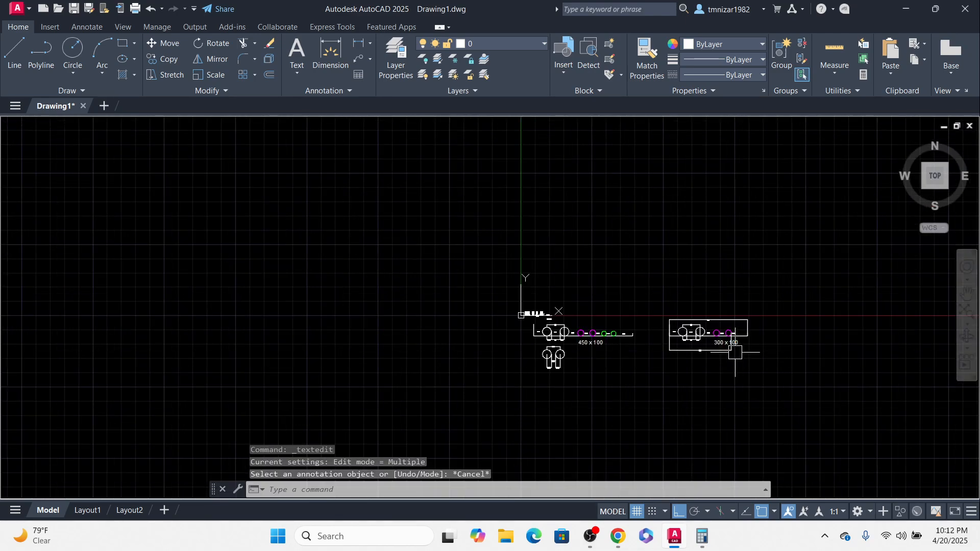
Step: Draw a rectangle above the tray sections to represent a wide tray run in plan
scroll(705, 342, "up", 2)
scroll(389, 318, "up", 1)
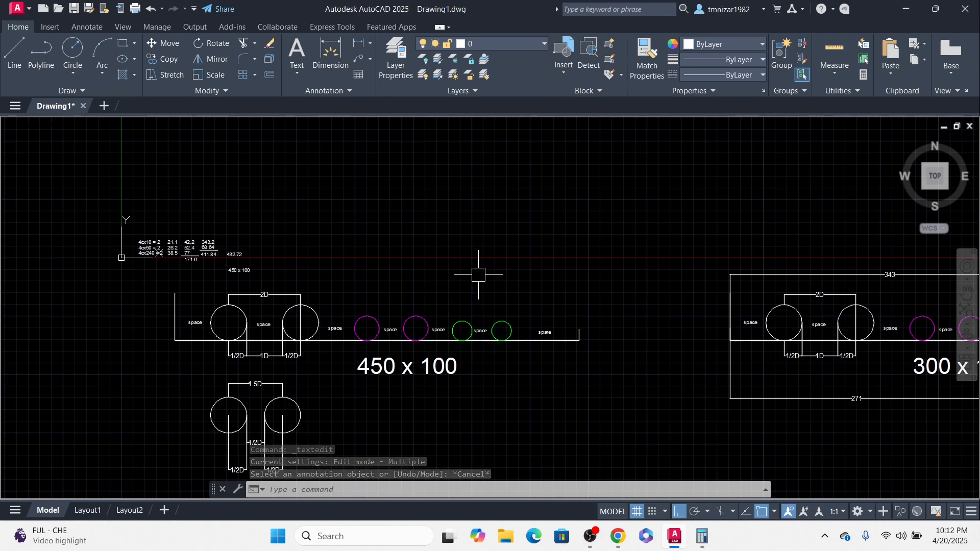
scroll(621, 290, "down", 3)
scroll(707, 308, "up", 2)
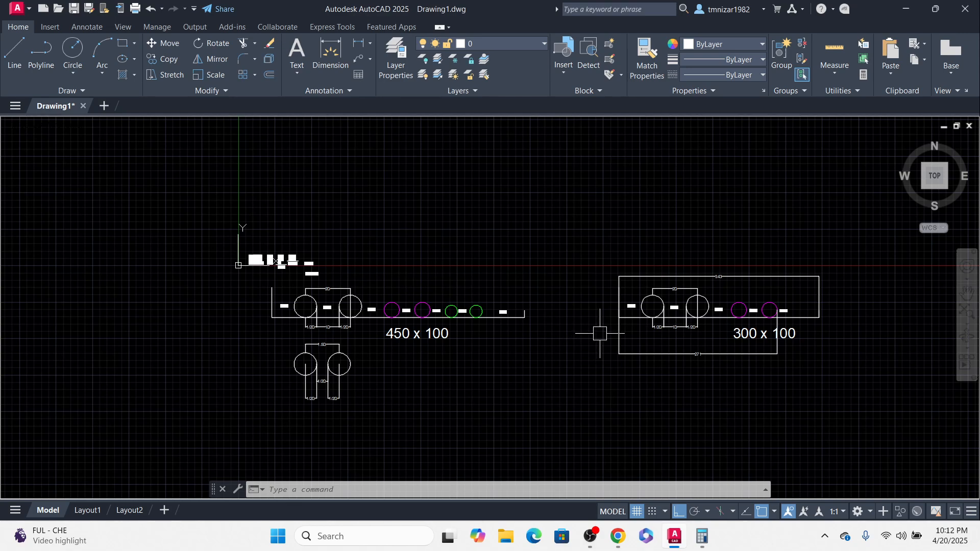
middle_click_drag(516, 262, 518, 275)
type("rec")
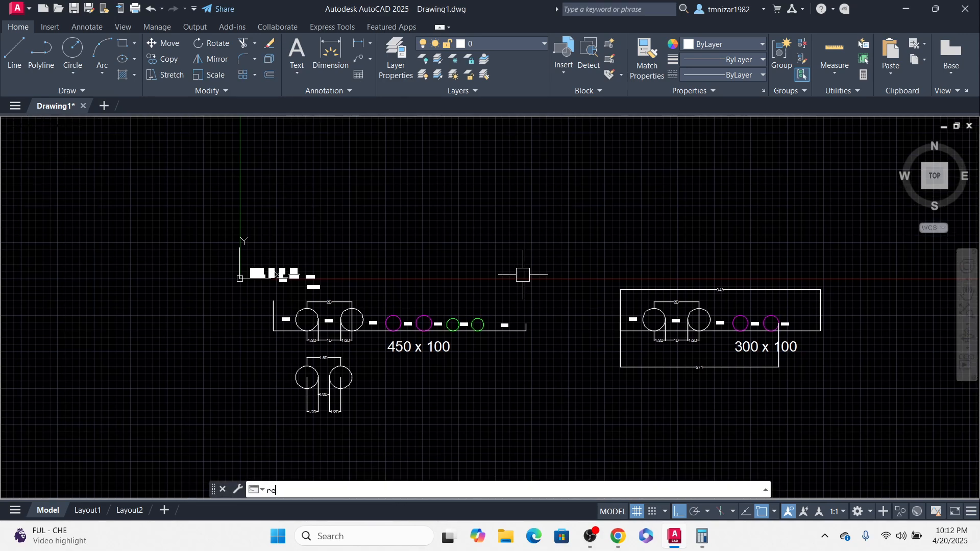
key("Return")
left_click(405, 198)
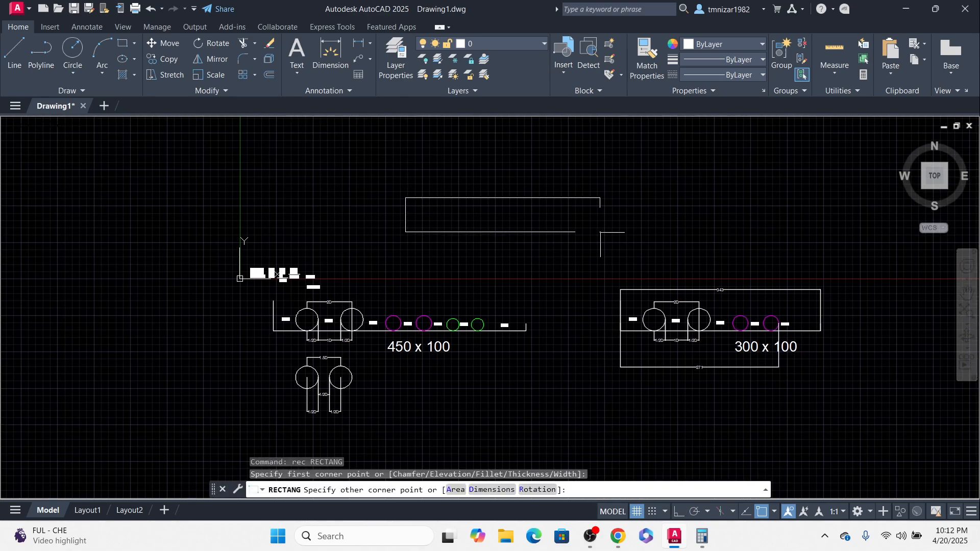
left_click(600, 232)
scroll(614, 204, "up", 2)
left_click(611, 192)
key("Escape")
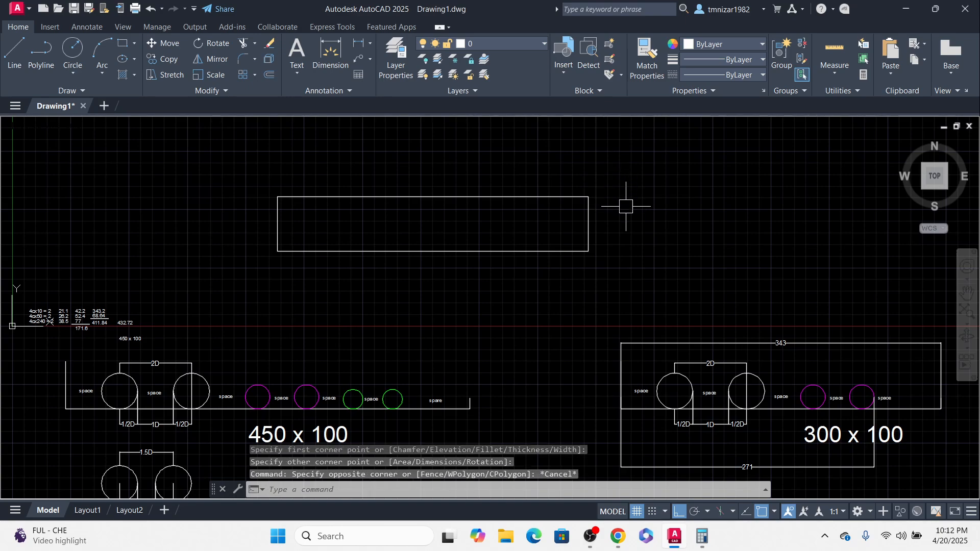
Step: Draw a second, narrower rectangle next to the first and move it slightly to the right
type("rec")
key("Return")
left_click(588, 197)
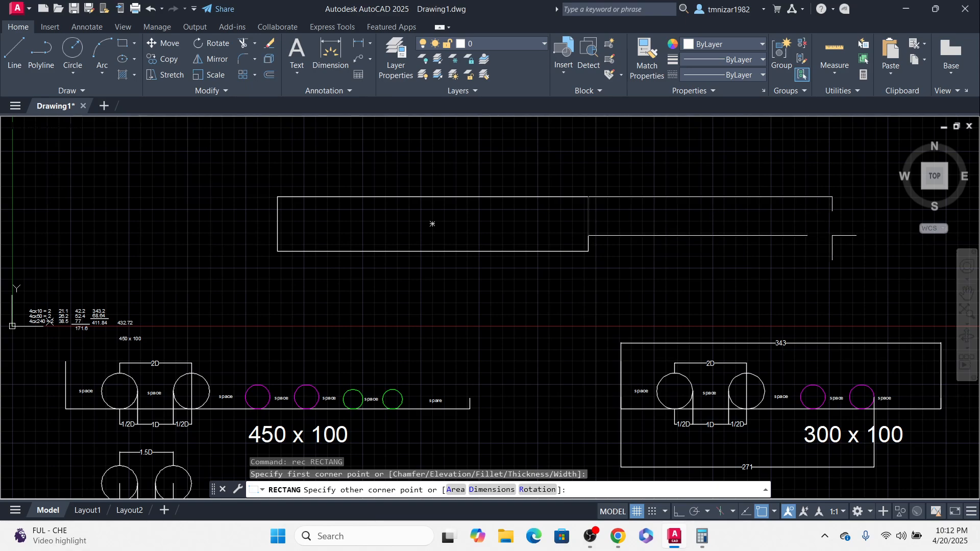
left_click(835, 237)
key("Escape")
left_click(777, 184)
left_click(724, 267)
type("m")
key("Return")
left_click(738, 266)
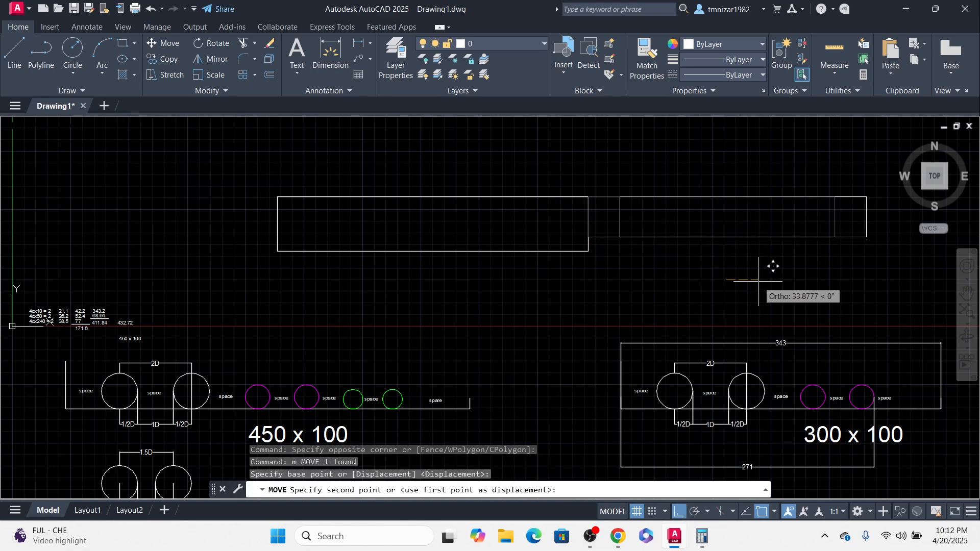
left_click(771, 265)
key("Escape")
Step: Draw polylines joining the two rectangles' top and bottom edges to form a tapered reducer transition
type("pl")
key("Return")
left_click(620, 237)
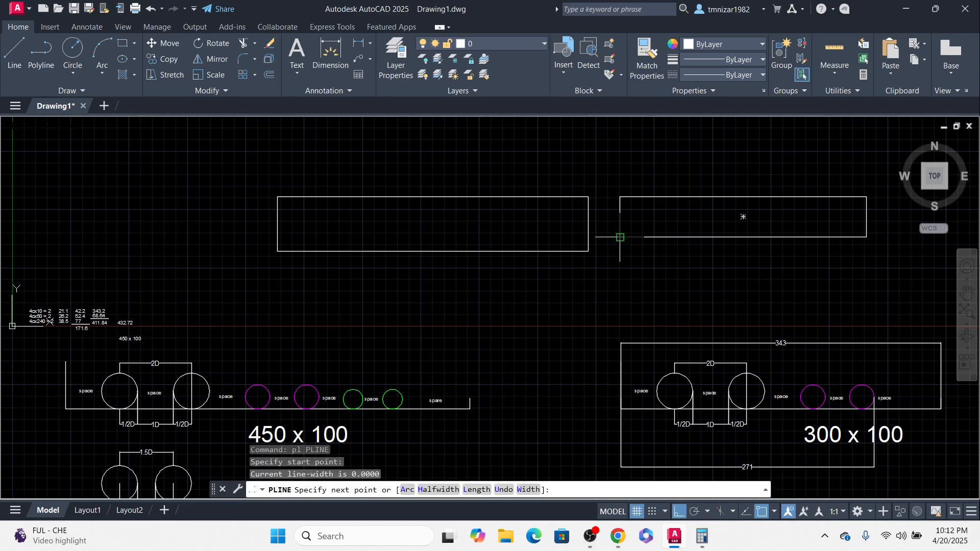
left_click(590, 251)
key("Escape")
key("Return")
left_click(589, 198)
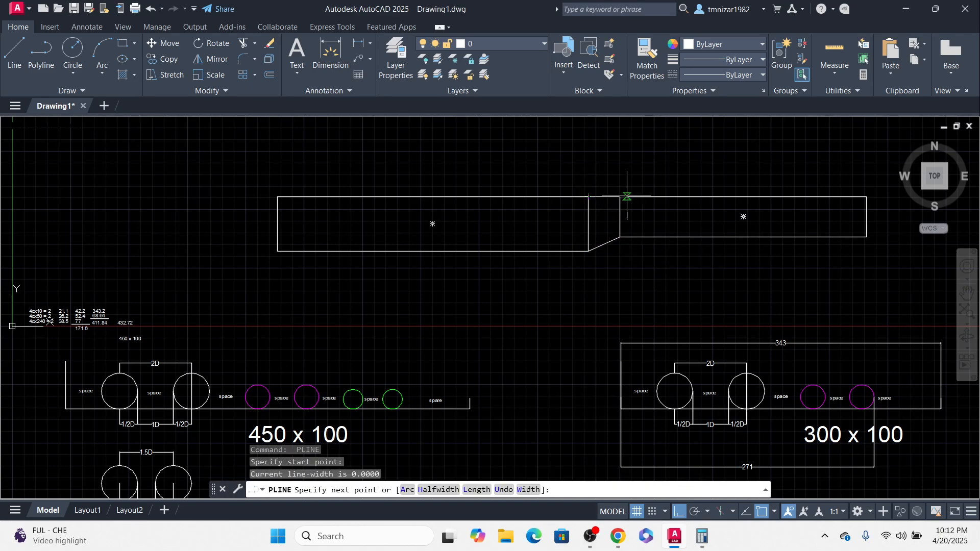
left_click(621, 197)
key("Escape")
scroll(567, 237, "down", 2)
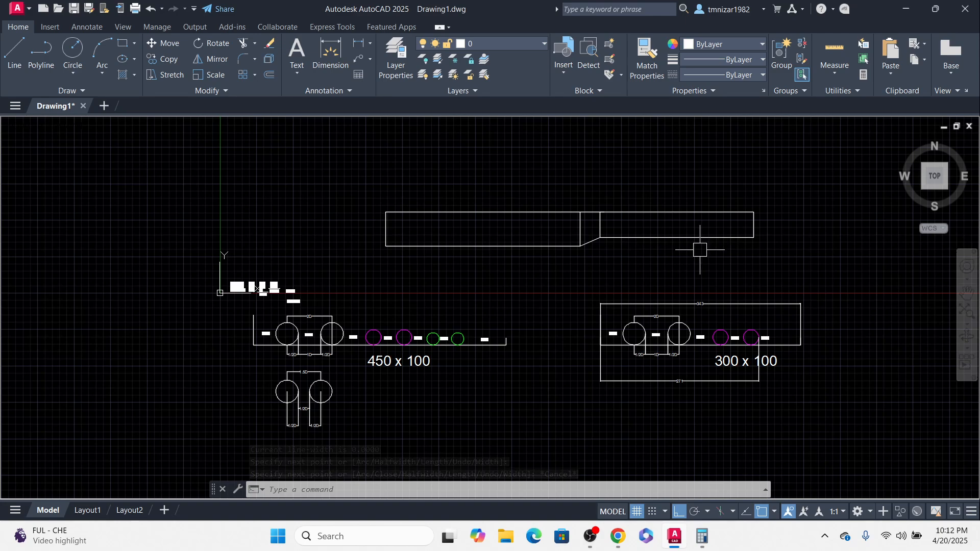
middle_click_drag(715, 263, 685, 264)
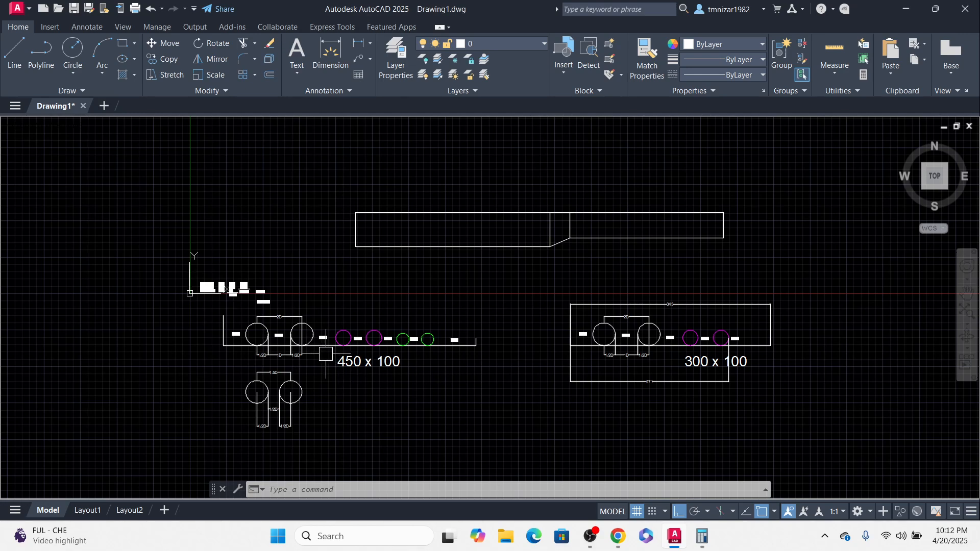
mouse_move(610, 531)
scroll(340, 310, "up", 2)
middle_click_drag(340, 310, 481, 314)
scroll(521, 303, "down", 4)
middle_click_drag(663, 345, 638, 354)
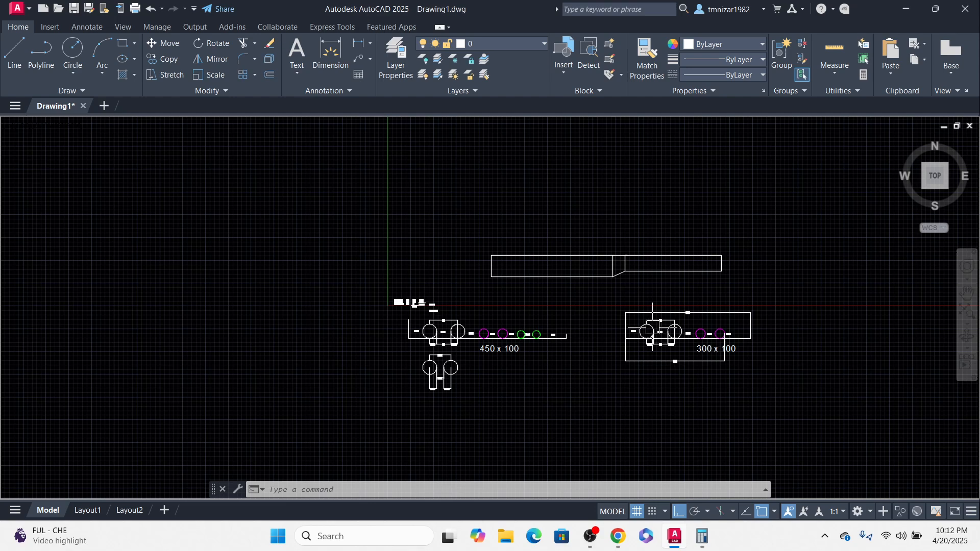
scroll(651, 327, "up", 2)
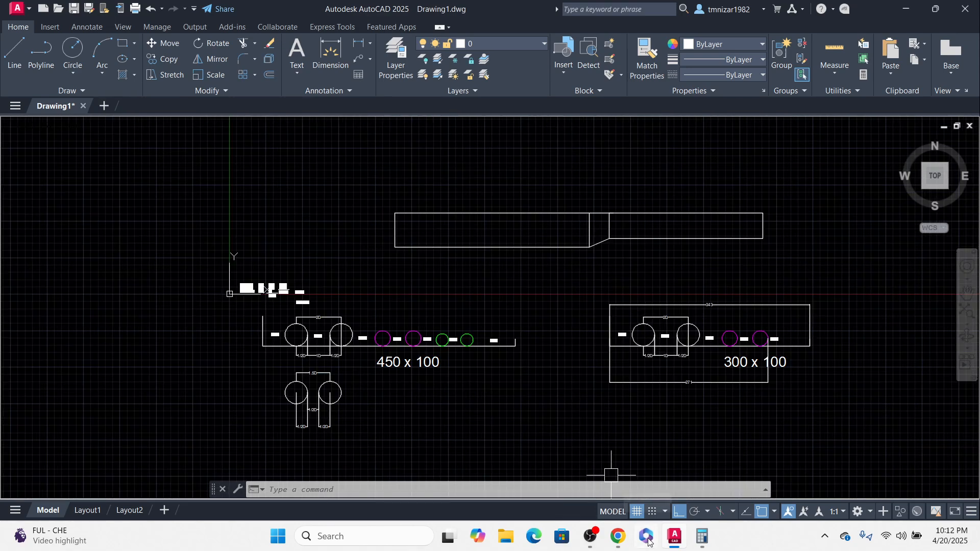
left_click(591, 541)
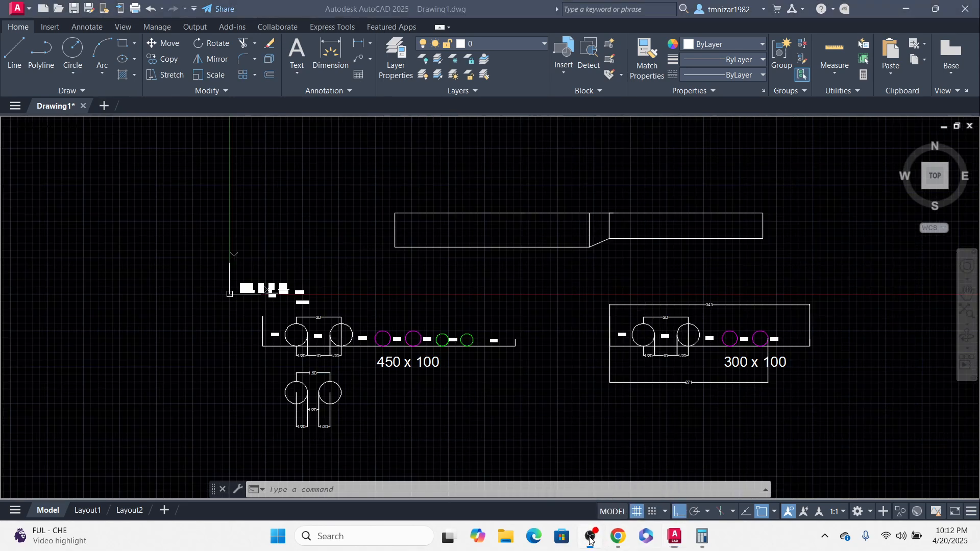